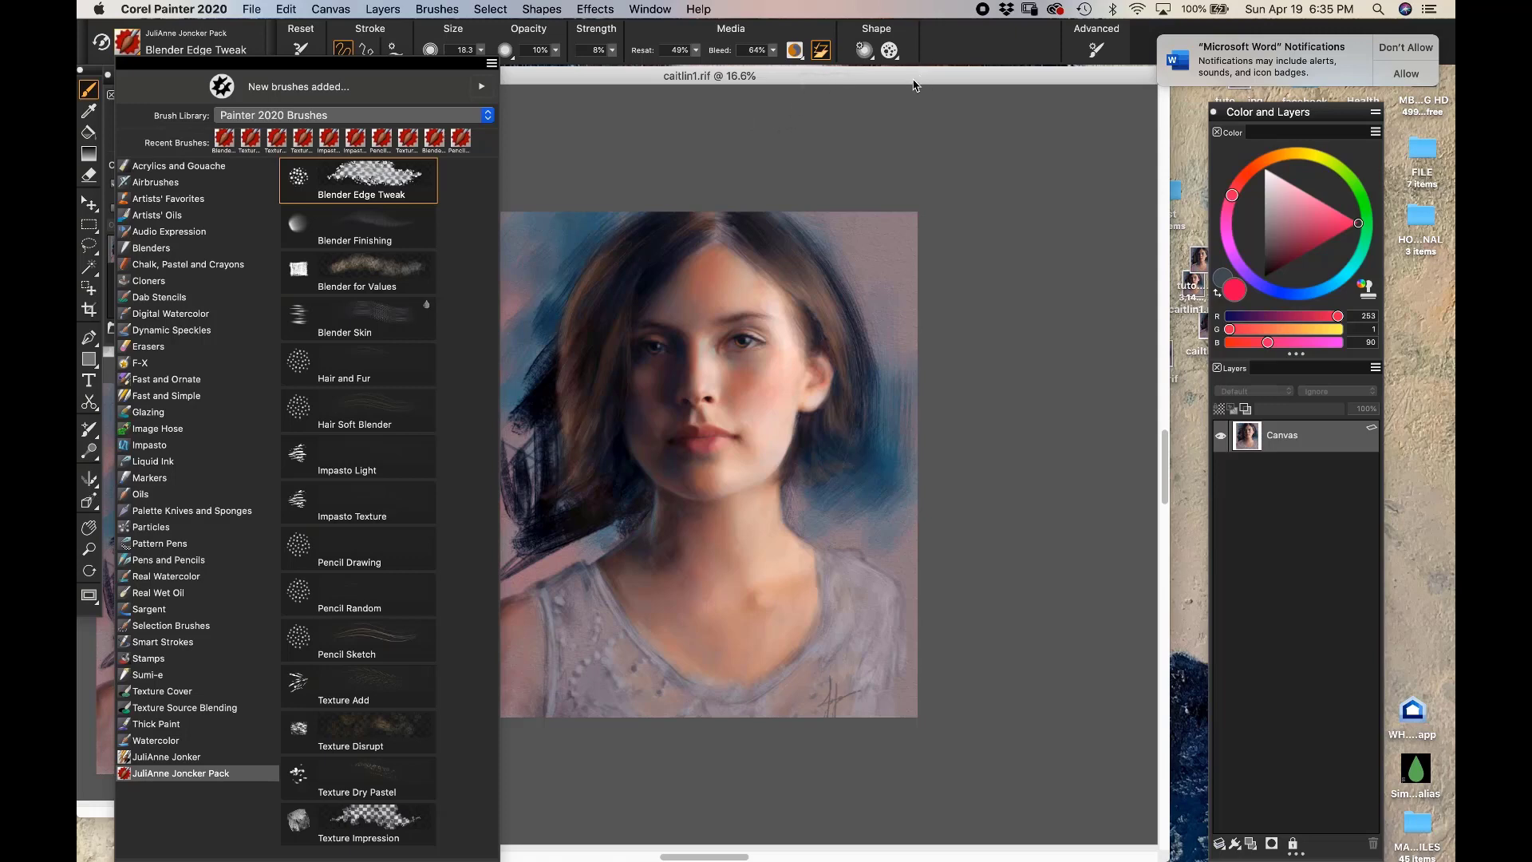
Look over the painted face at close range and review the Blender Edge Tweak brush in the JuliAnne Joncker Pack
left_click_drag(914, 81, 896, 81)
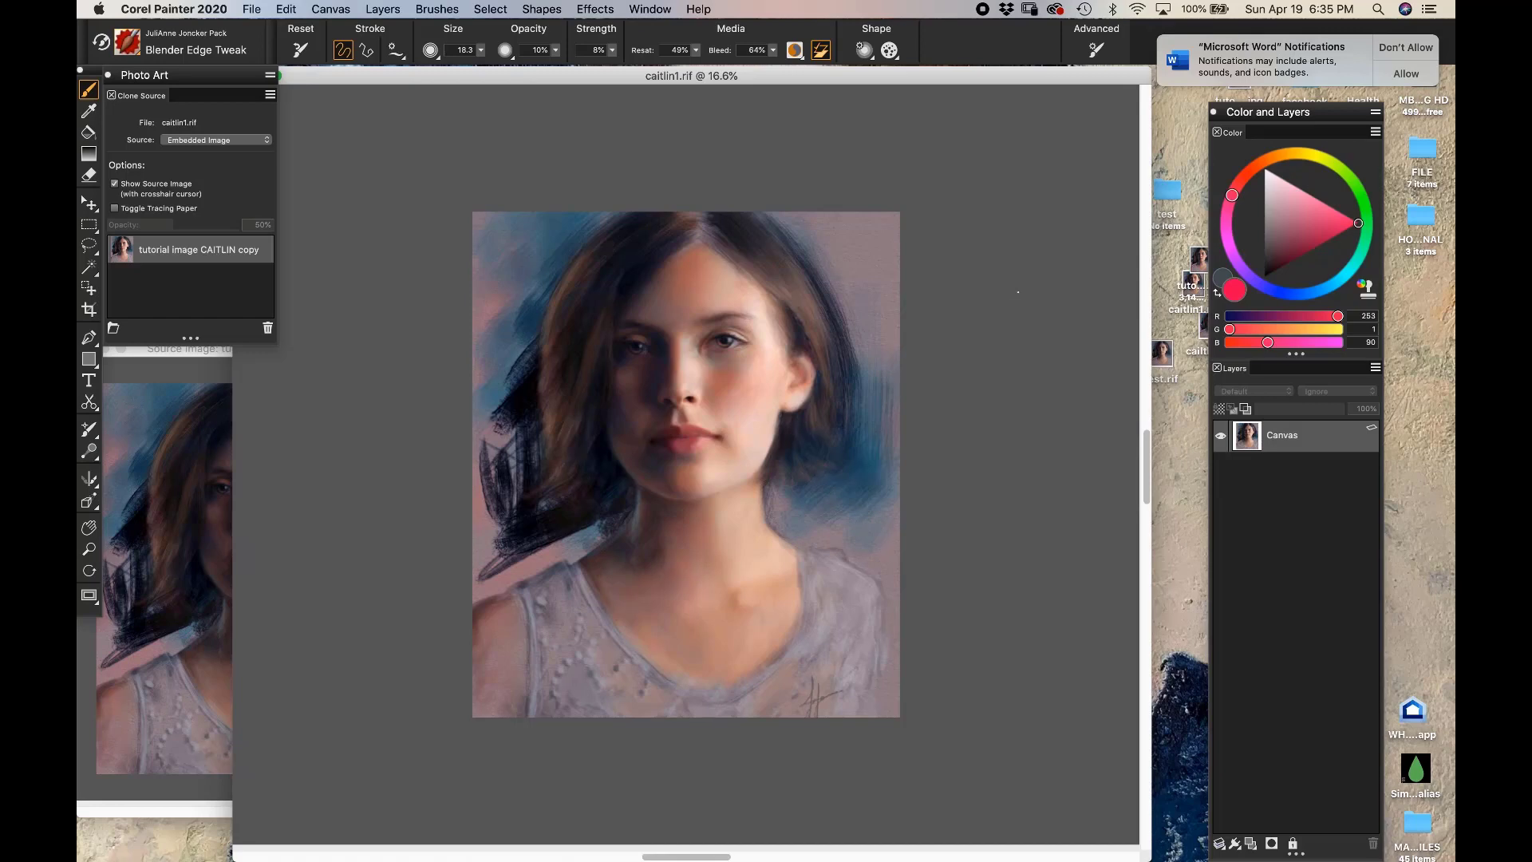
key("super+equal")
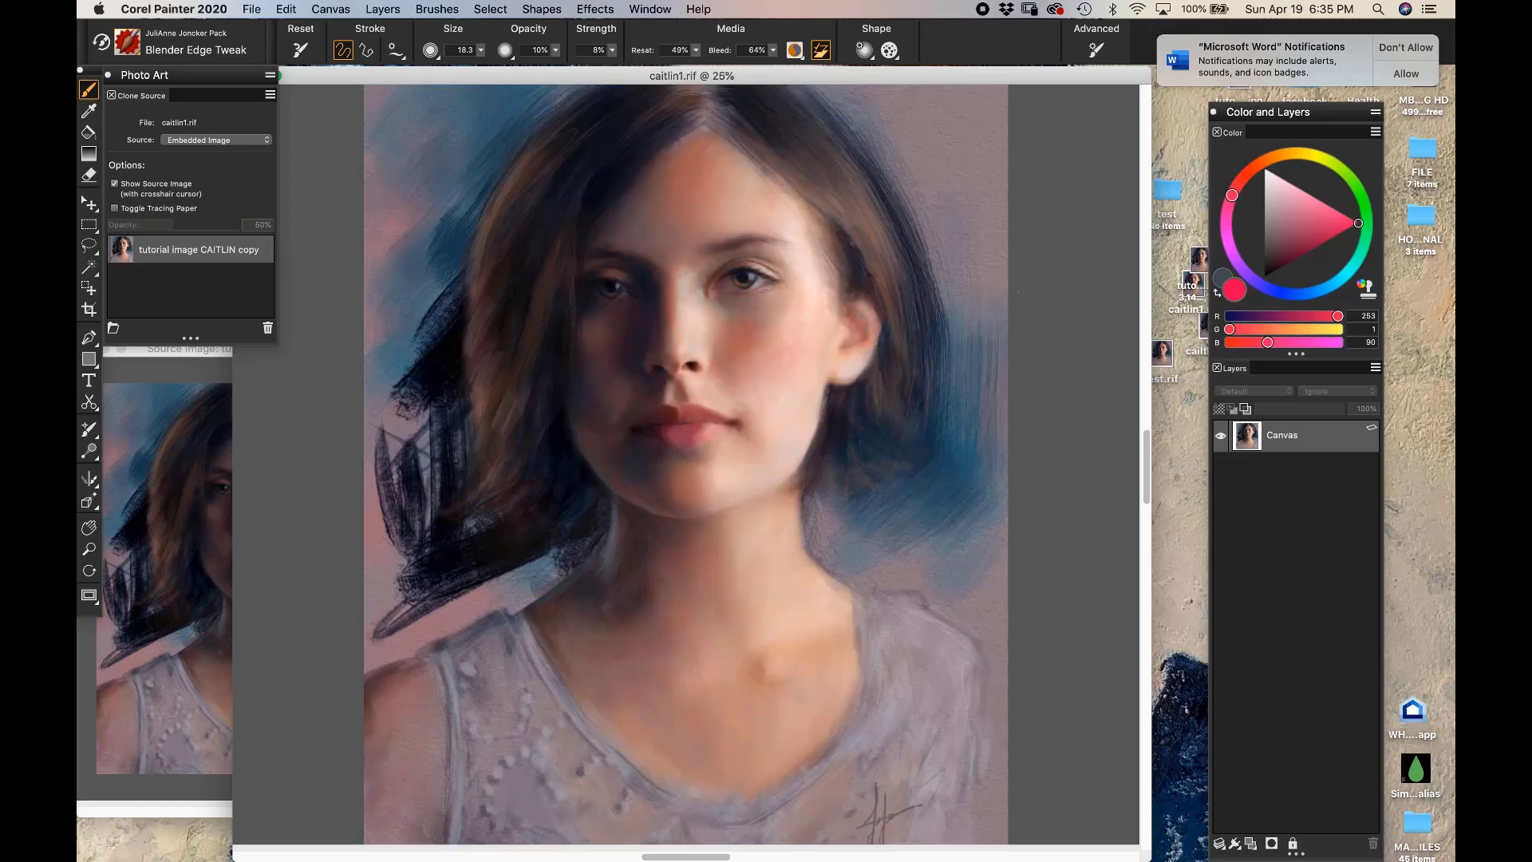
key("super+equal")
key("super+equal")
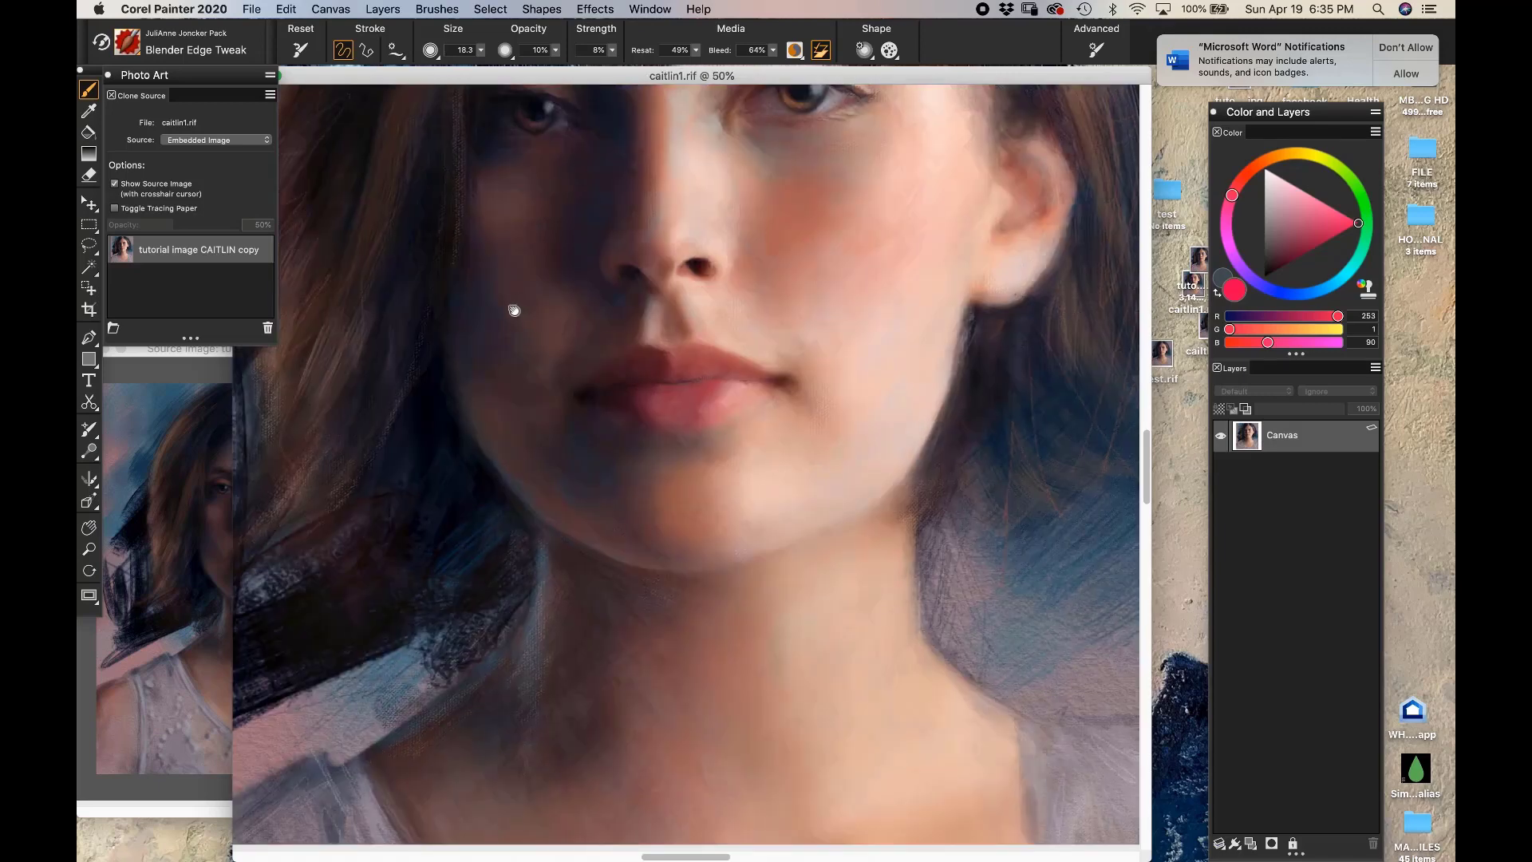
left_click_drag(514, 315, 483, 690)
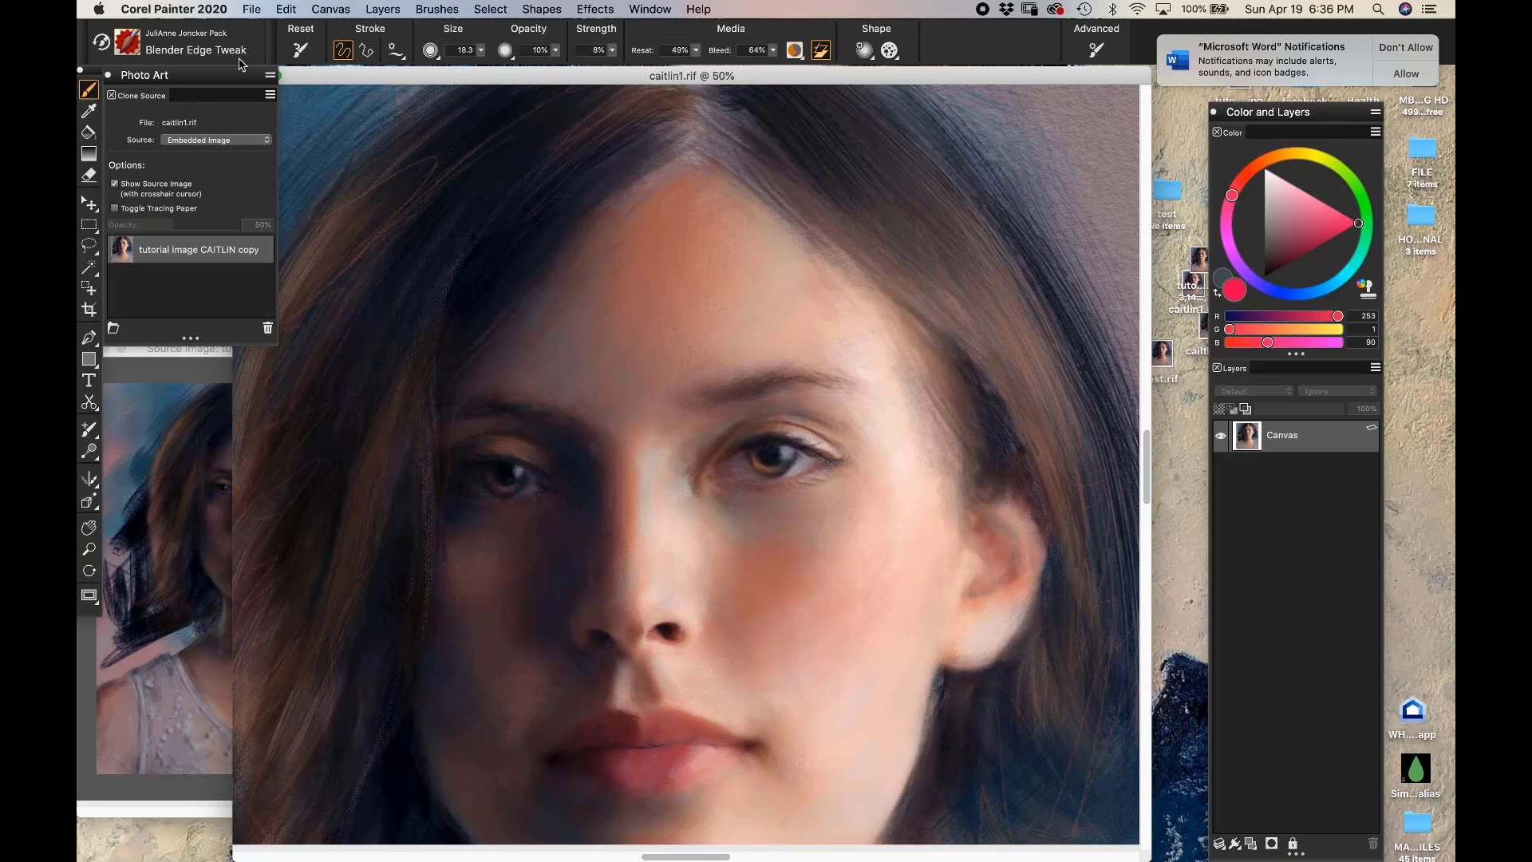
left_click(136, 50)
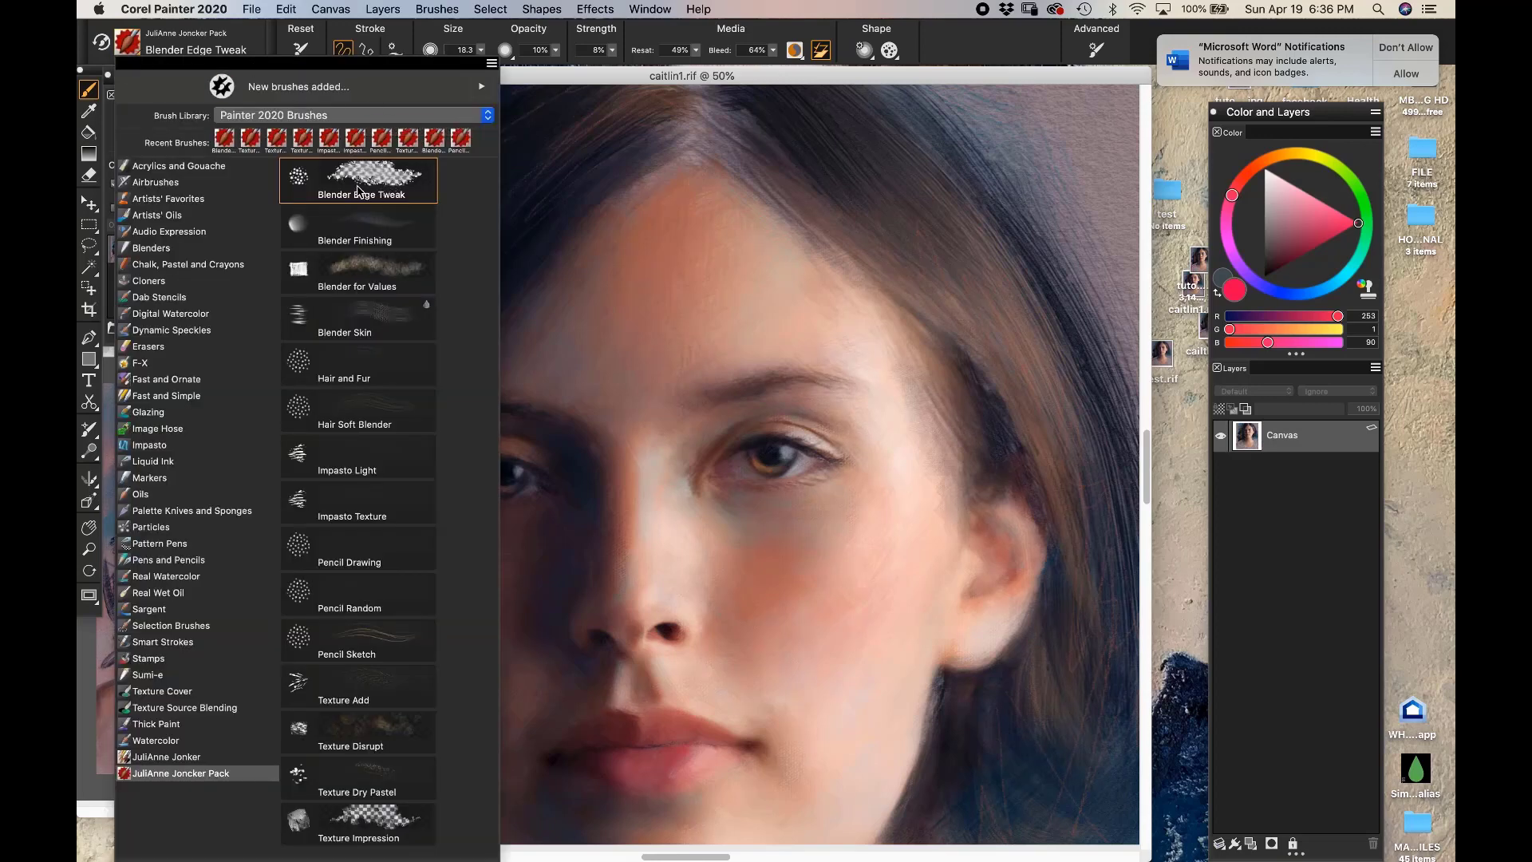
left_click(883, 169)
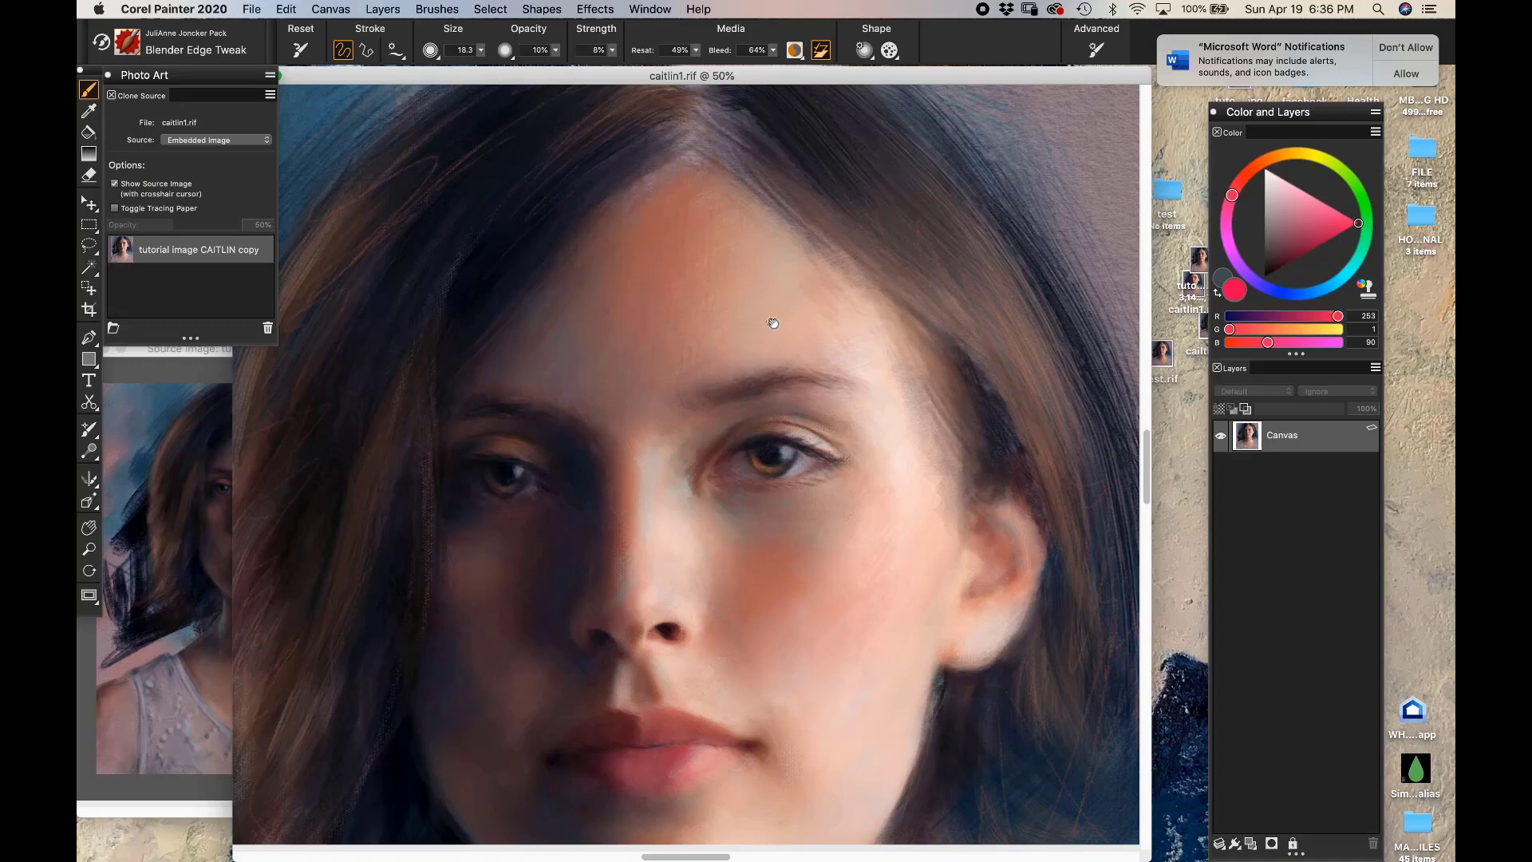
Refine the jaw edge against the hair below the ear with Blender Edge Tweak, using sampled light skin and dark hair colours
left_click_drag(766, 313, 687, 226)
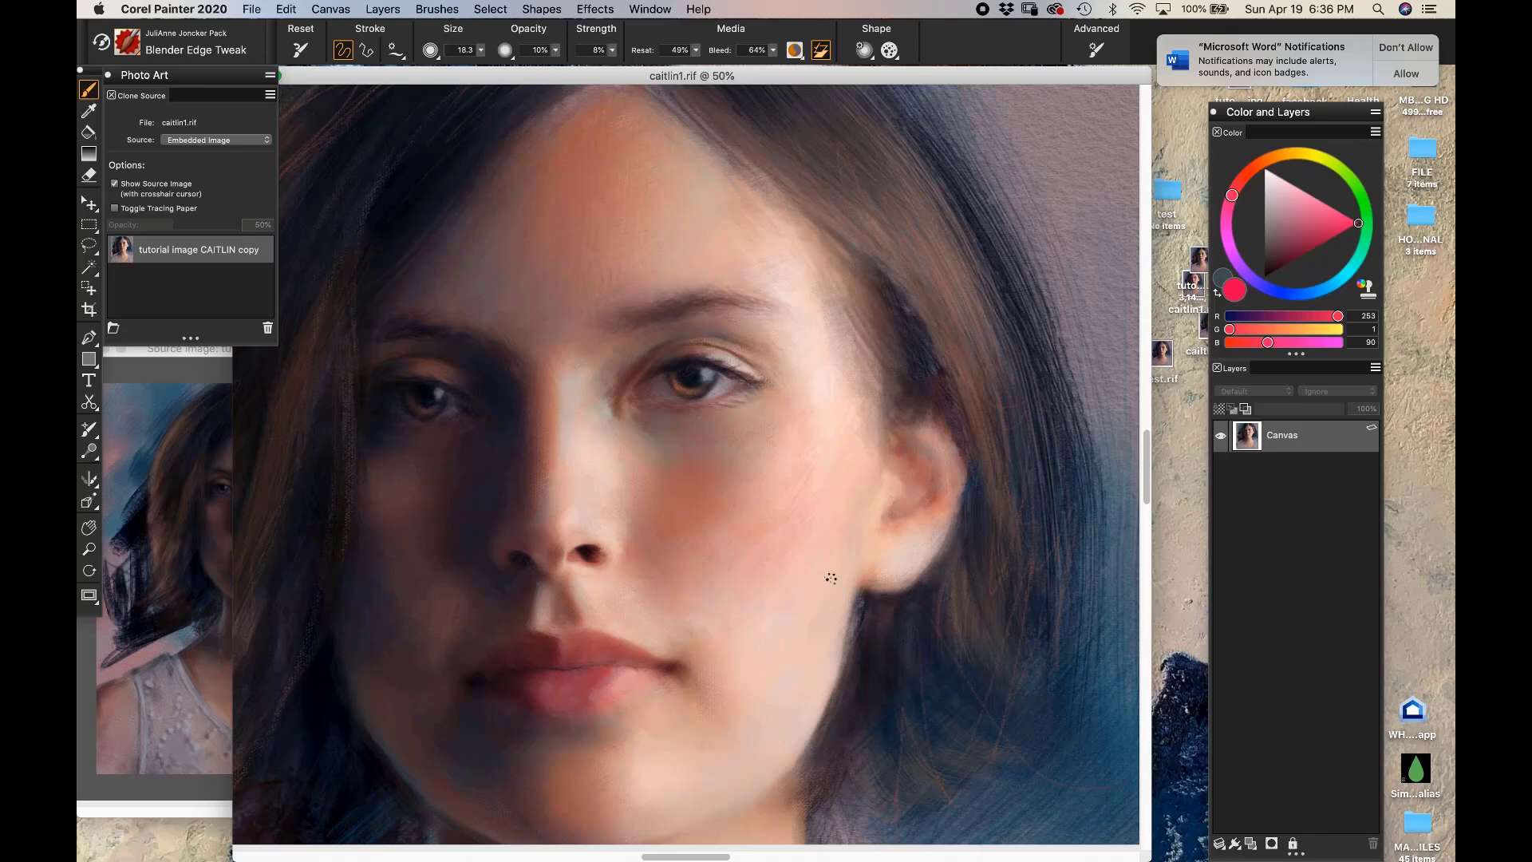
key("super+equal")
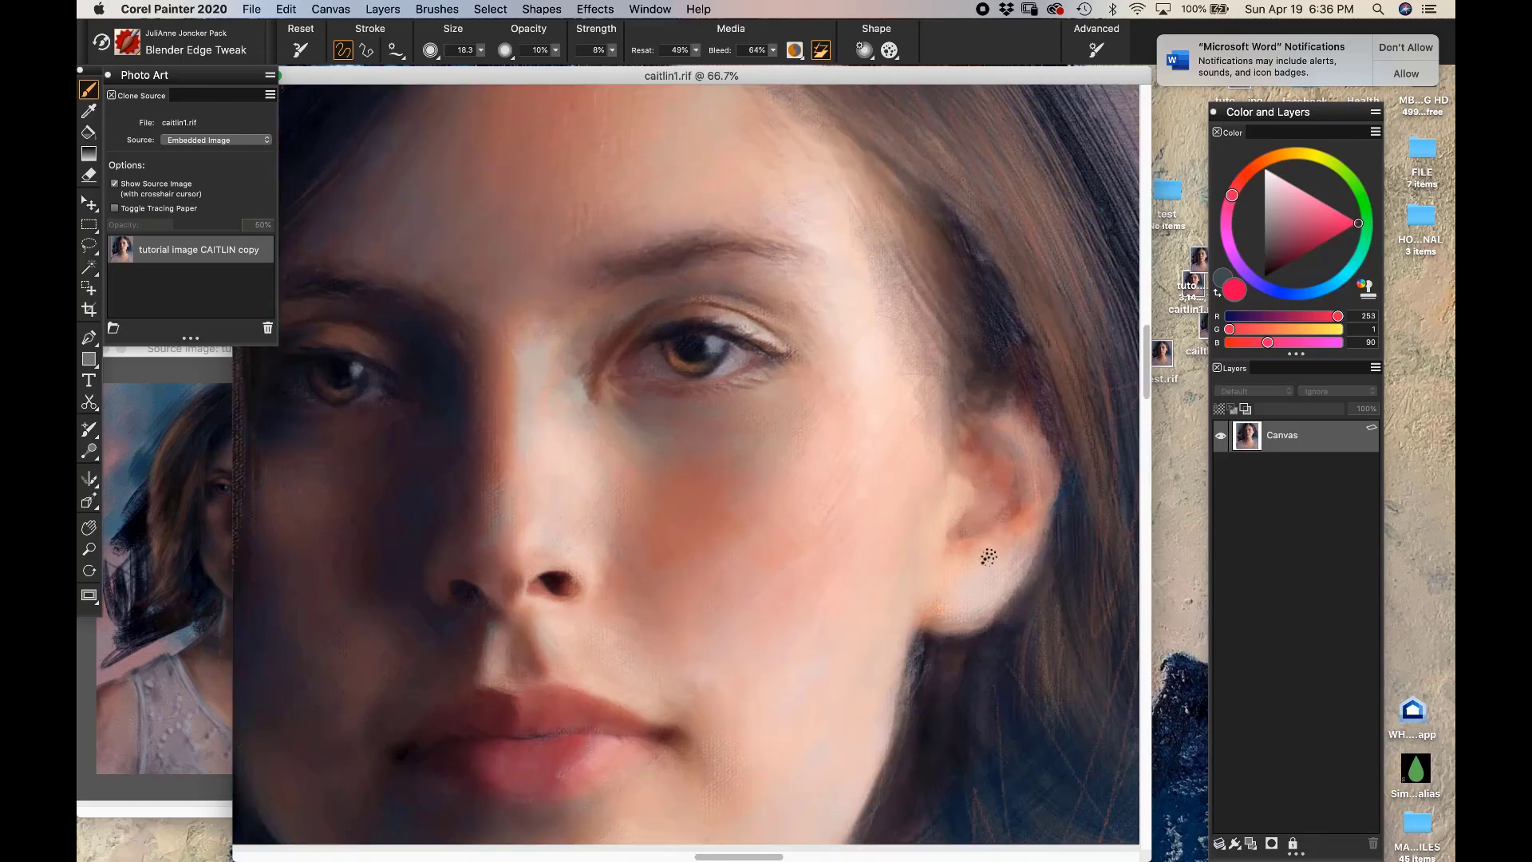
left_click_drag(882, 519, 819, 343)
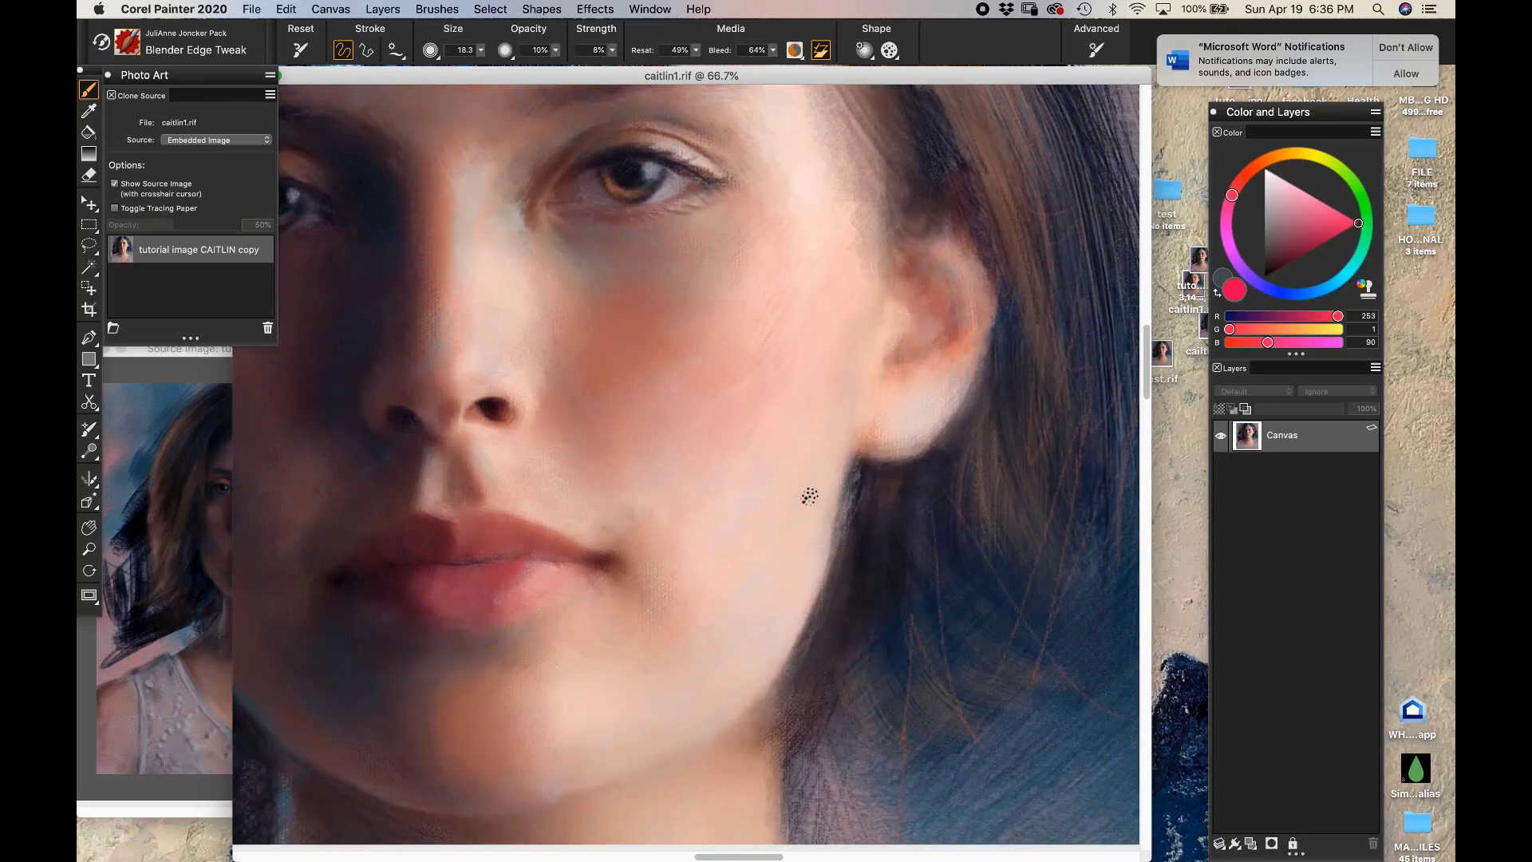
mouse_move(842, 455)
left_mouse_down()
mouse_move(843, 483)
mouse_move(847, 444)
left_mouse_up()
key("super+z")
left_click(837, 467, "alt")
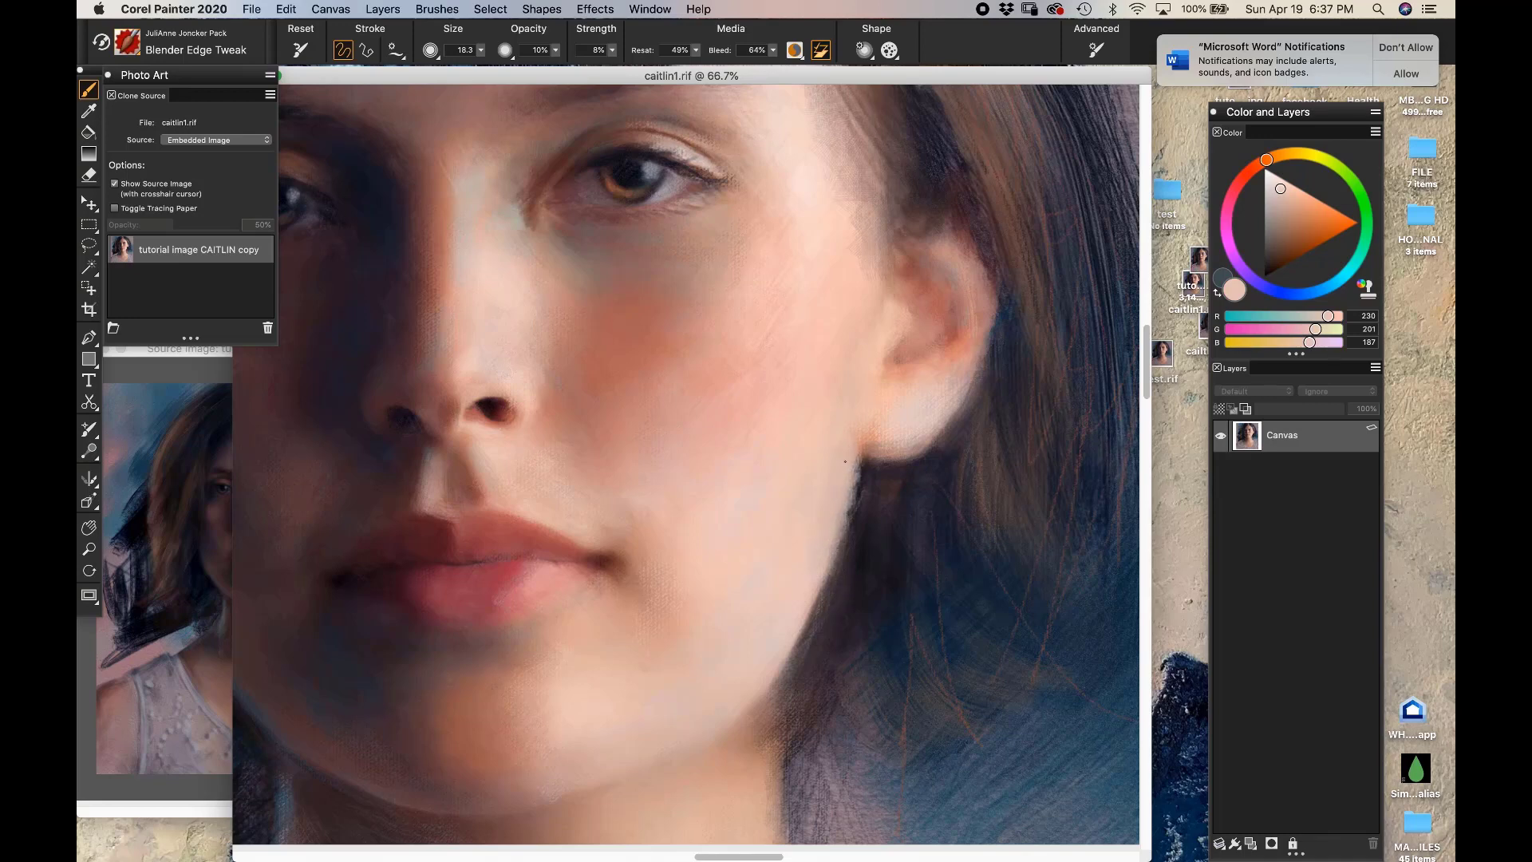
left_click(892, 479, "alt")
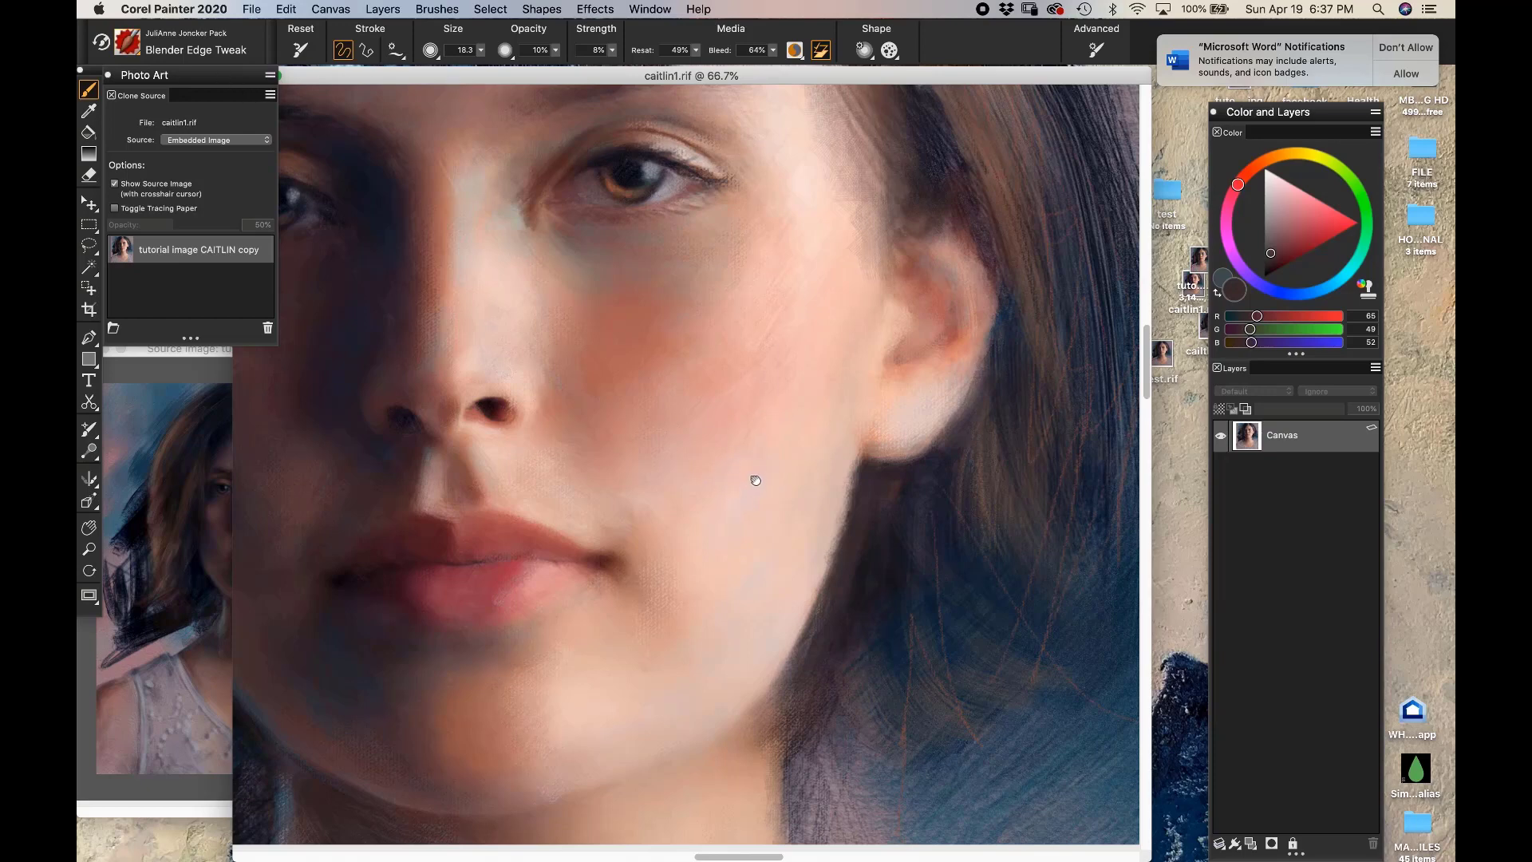
Soften the edge between the chin and neck with Blender Edge Tweak, using skin tones sampled from both sides of the jawline
left_click_drag(756, 481, 827, 270)
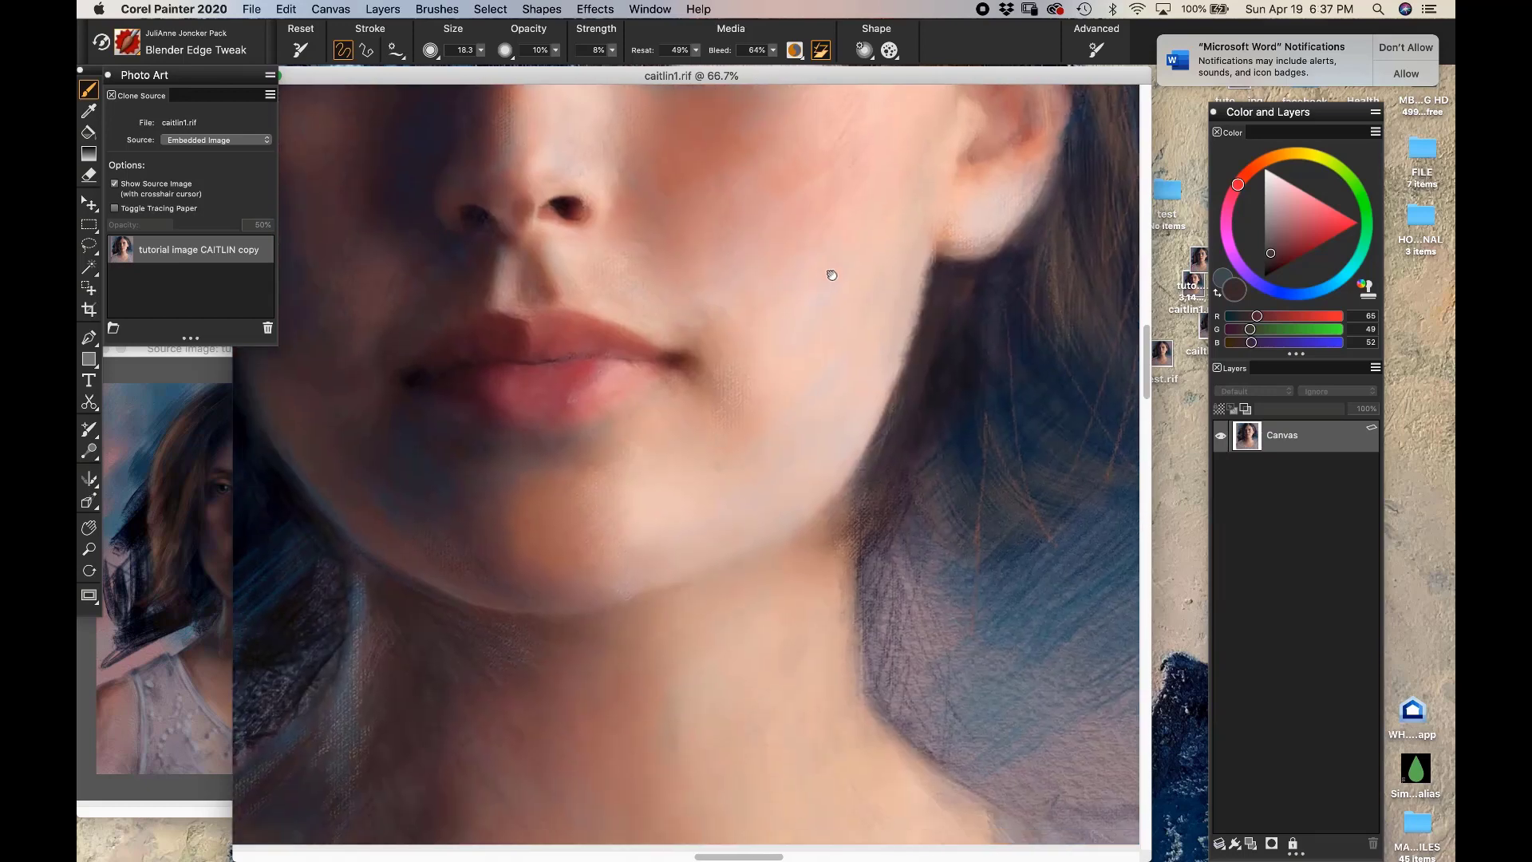
left_click(602, 597, "alt")
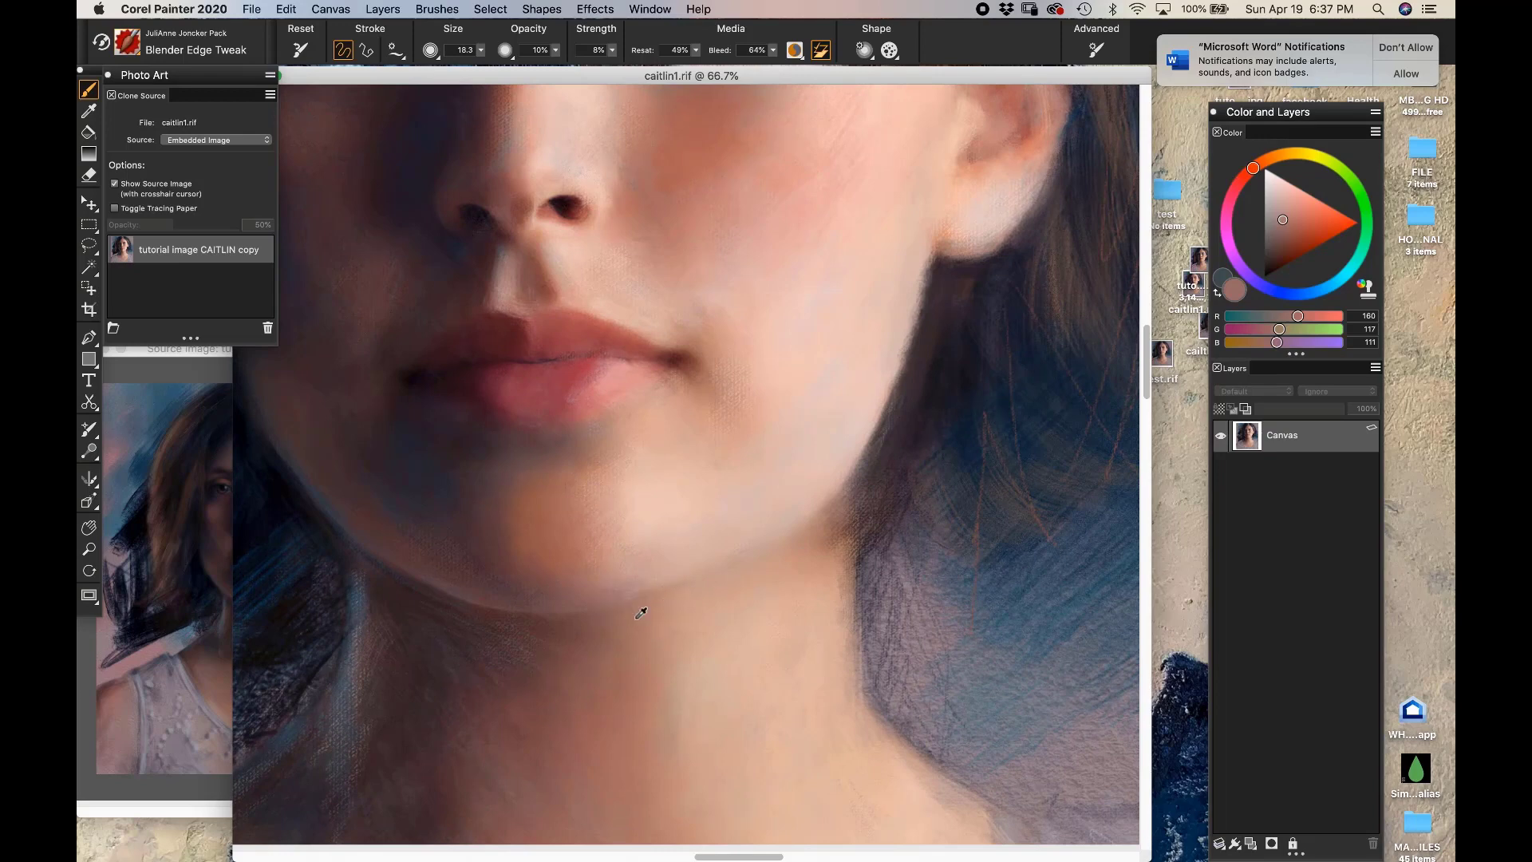
left_click(640, 613, "alt")
left_click(650, 551, "alt")
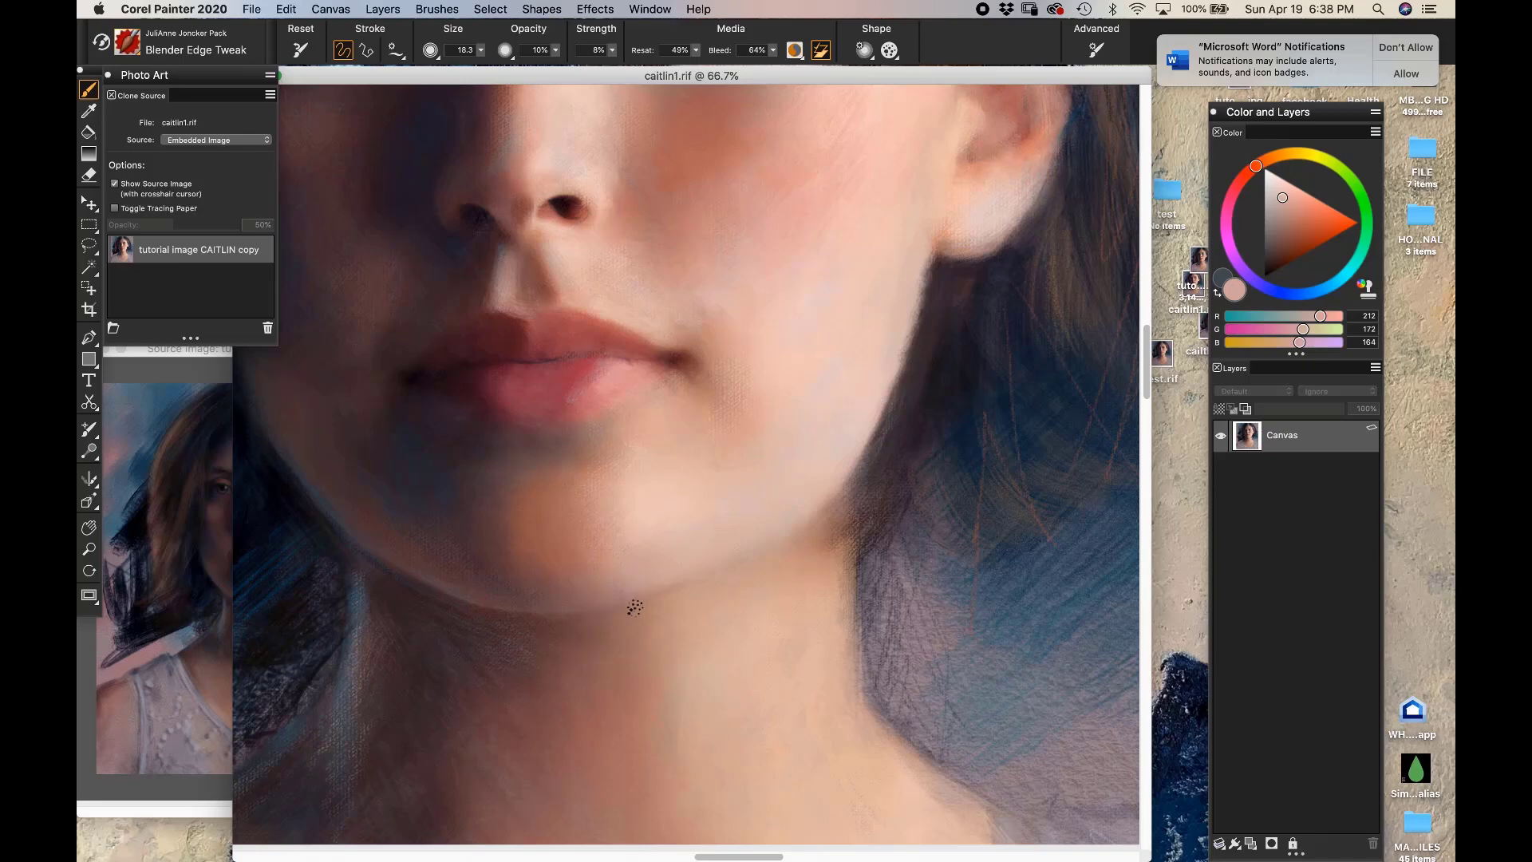
left_click(1364, 287)
left_click(564, 637, "alt")
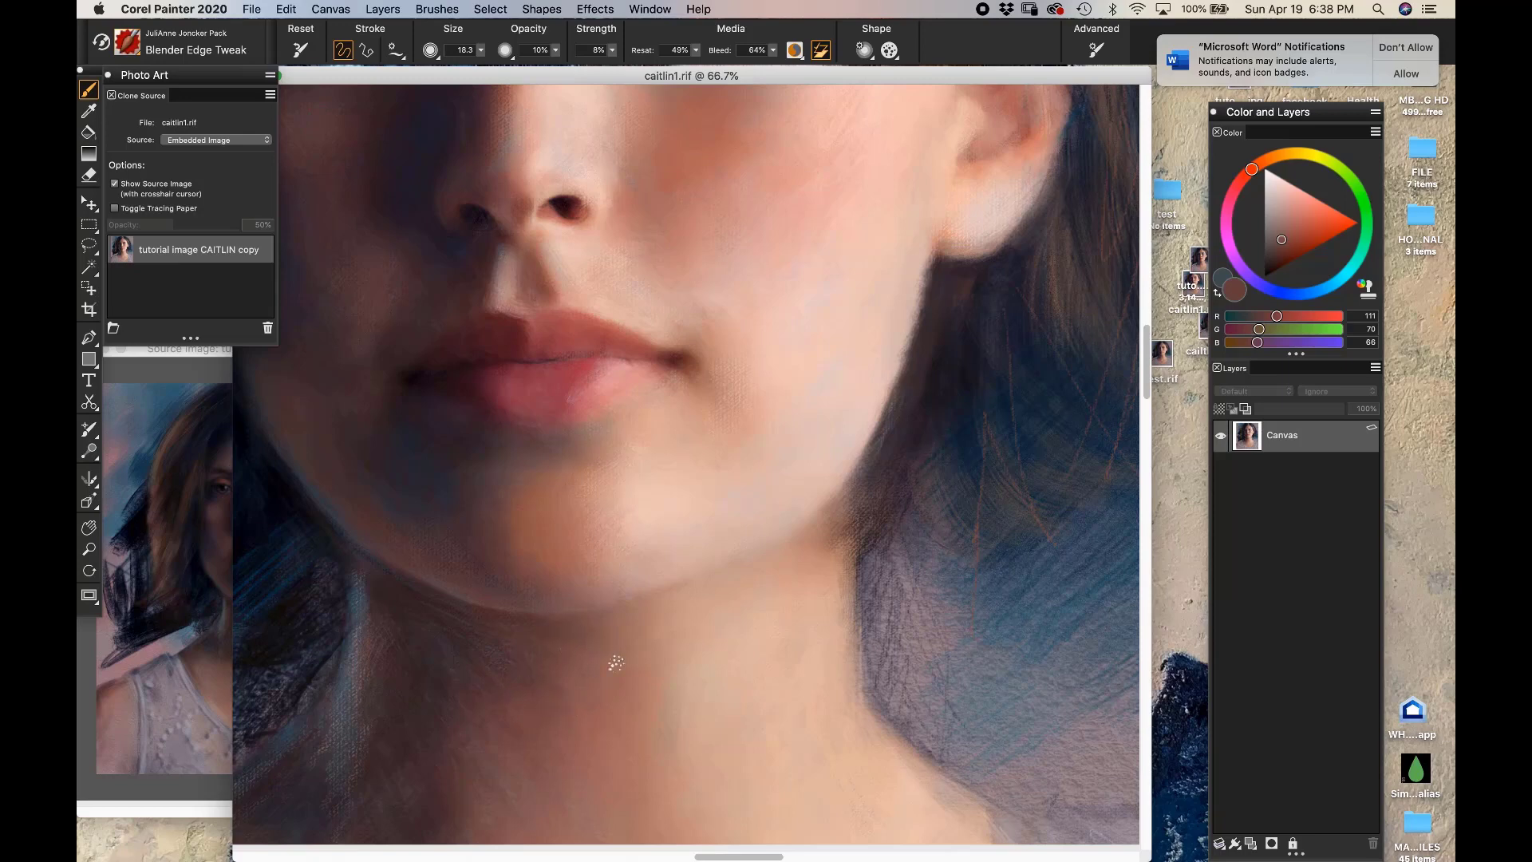
left_click(581, 675, "alt")
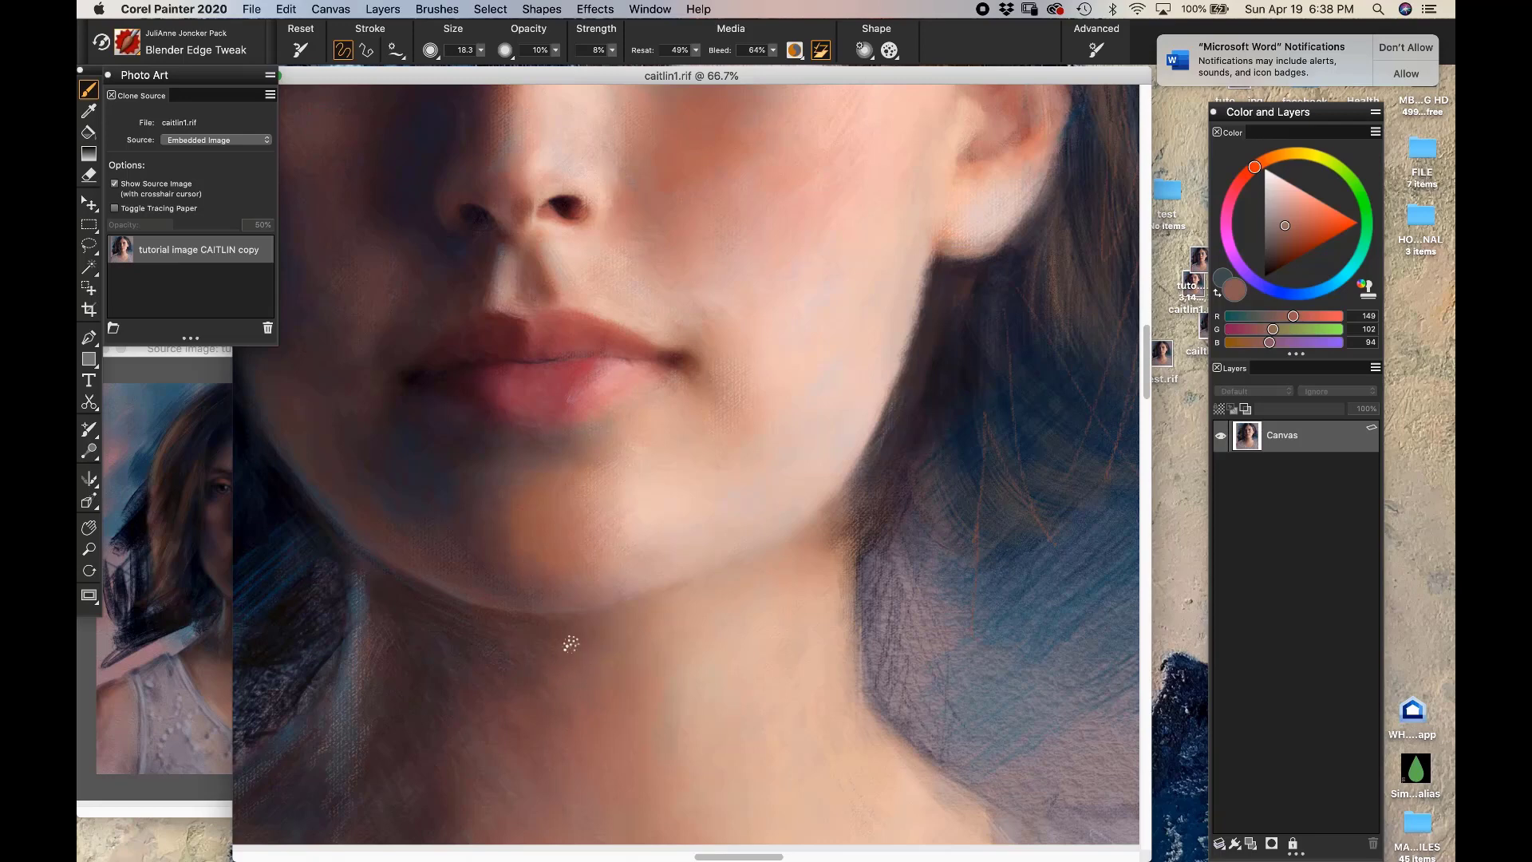
Switch to the Blender Finishing brush and set its opacity to 15%
left_click(140, 56)
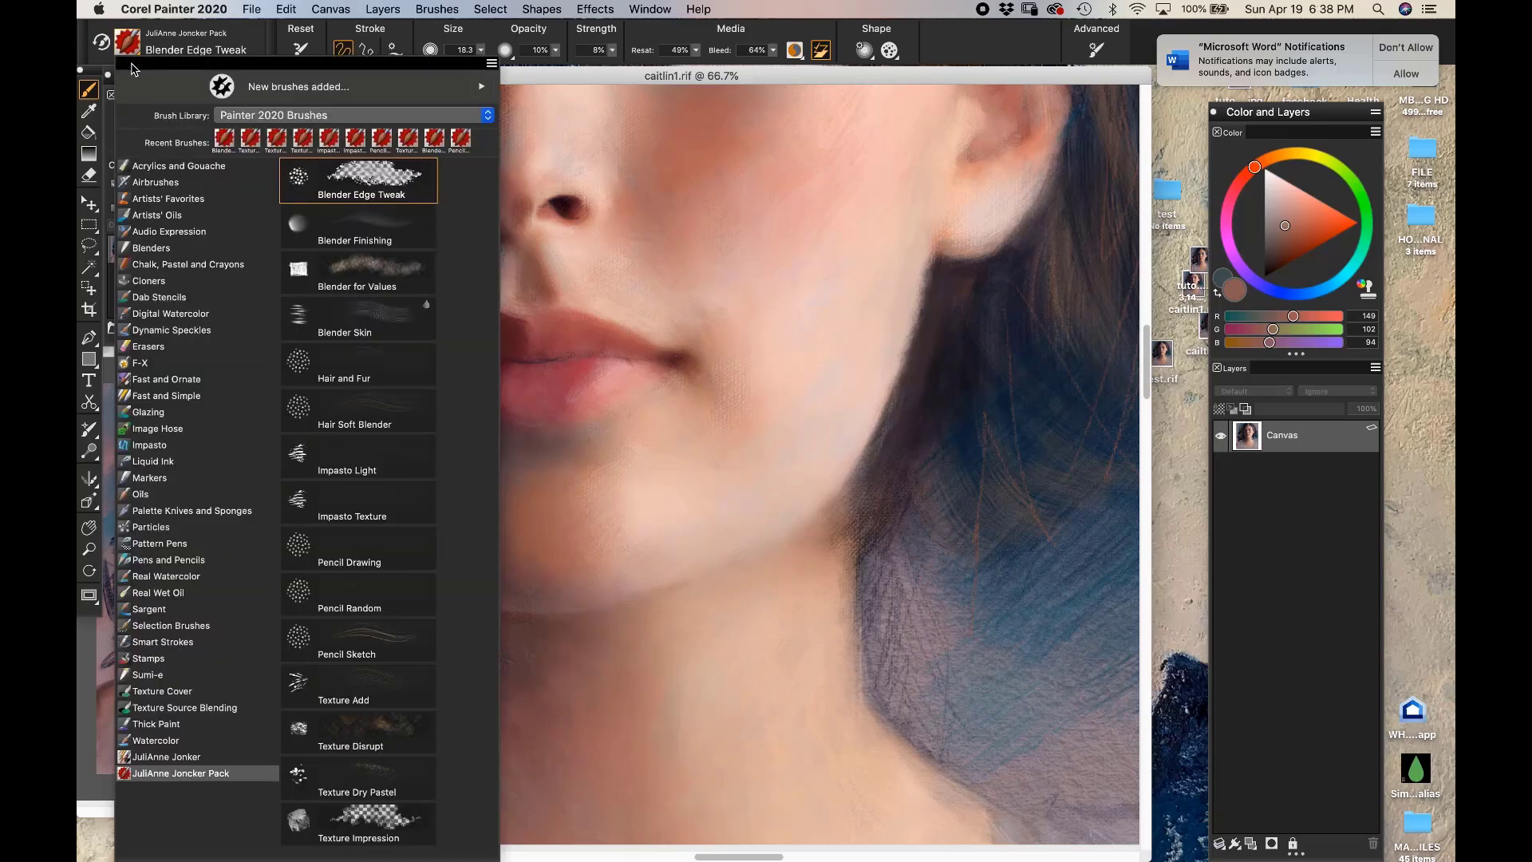
left_click(389, 233)
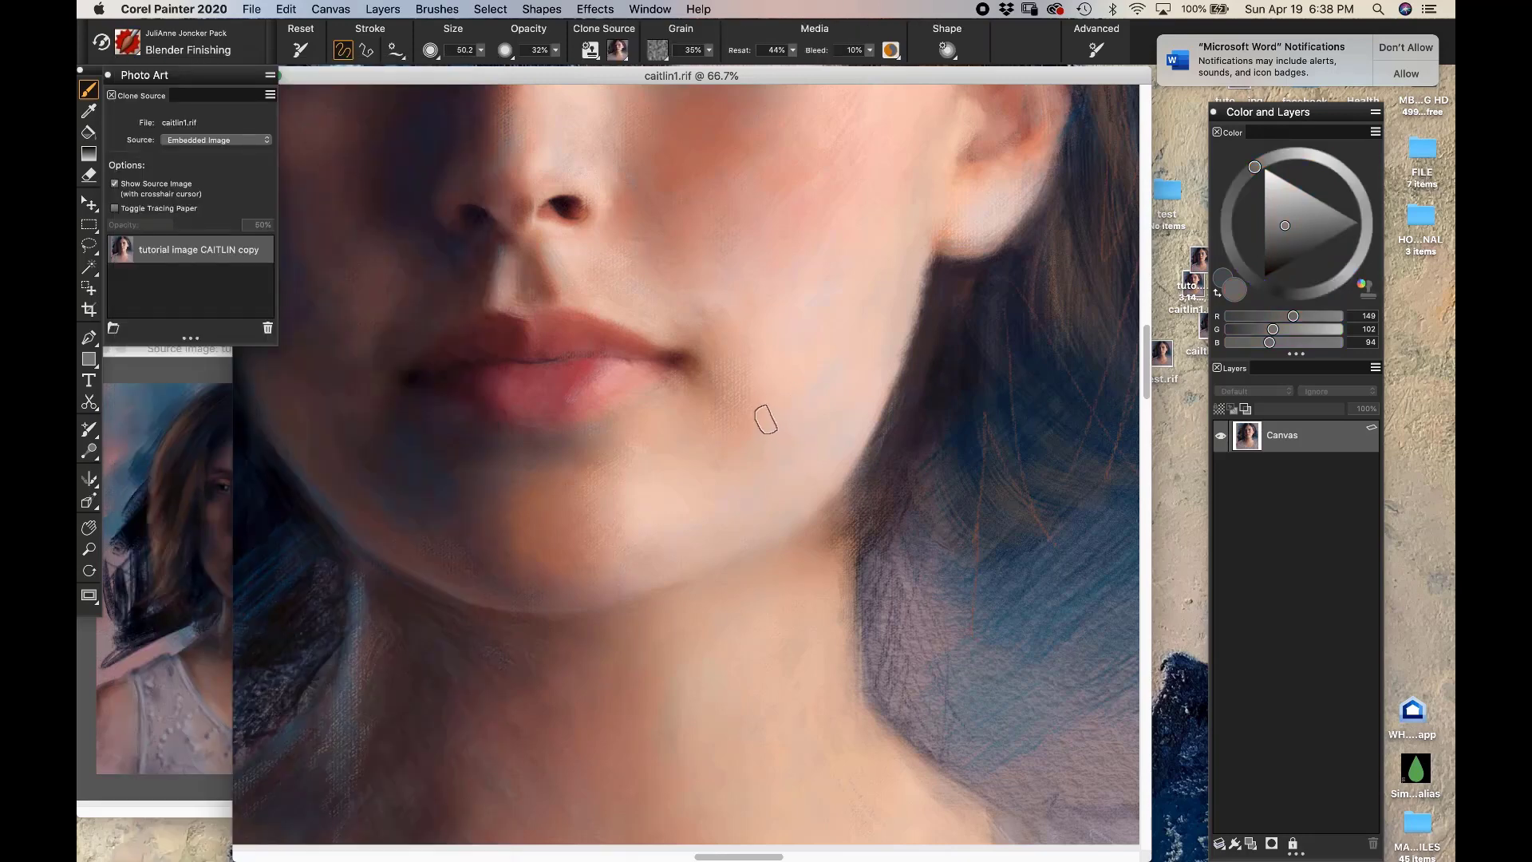
mouse_move(769, 386)
left_mouse_down()
mouse_move(773, 506)
mouse_move(807, 609)
left_mouse_up()
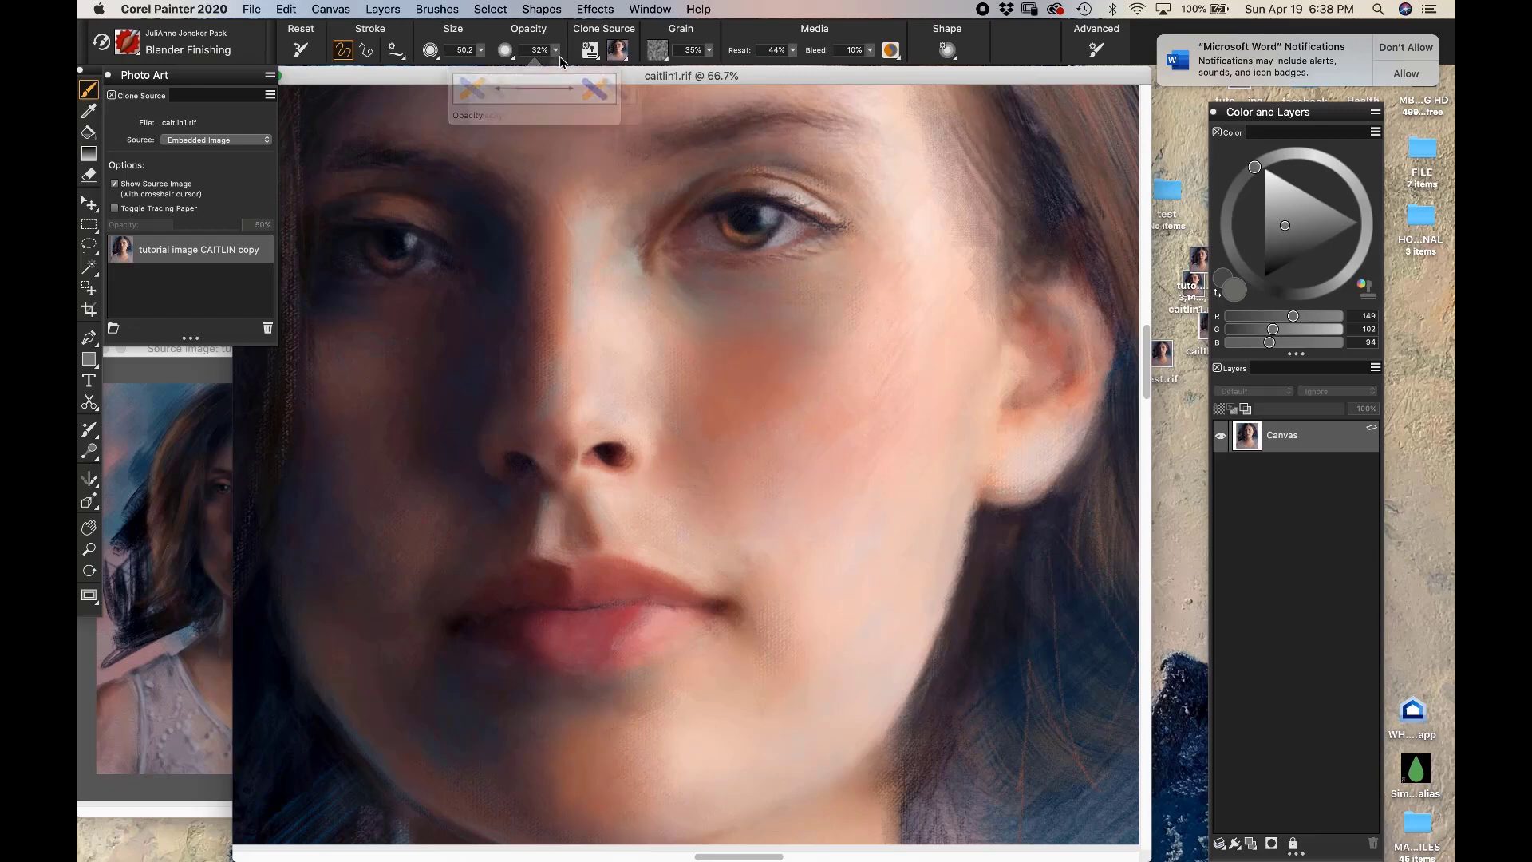
left_click_drag(556, 52, 522, 63)
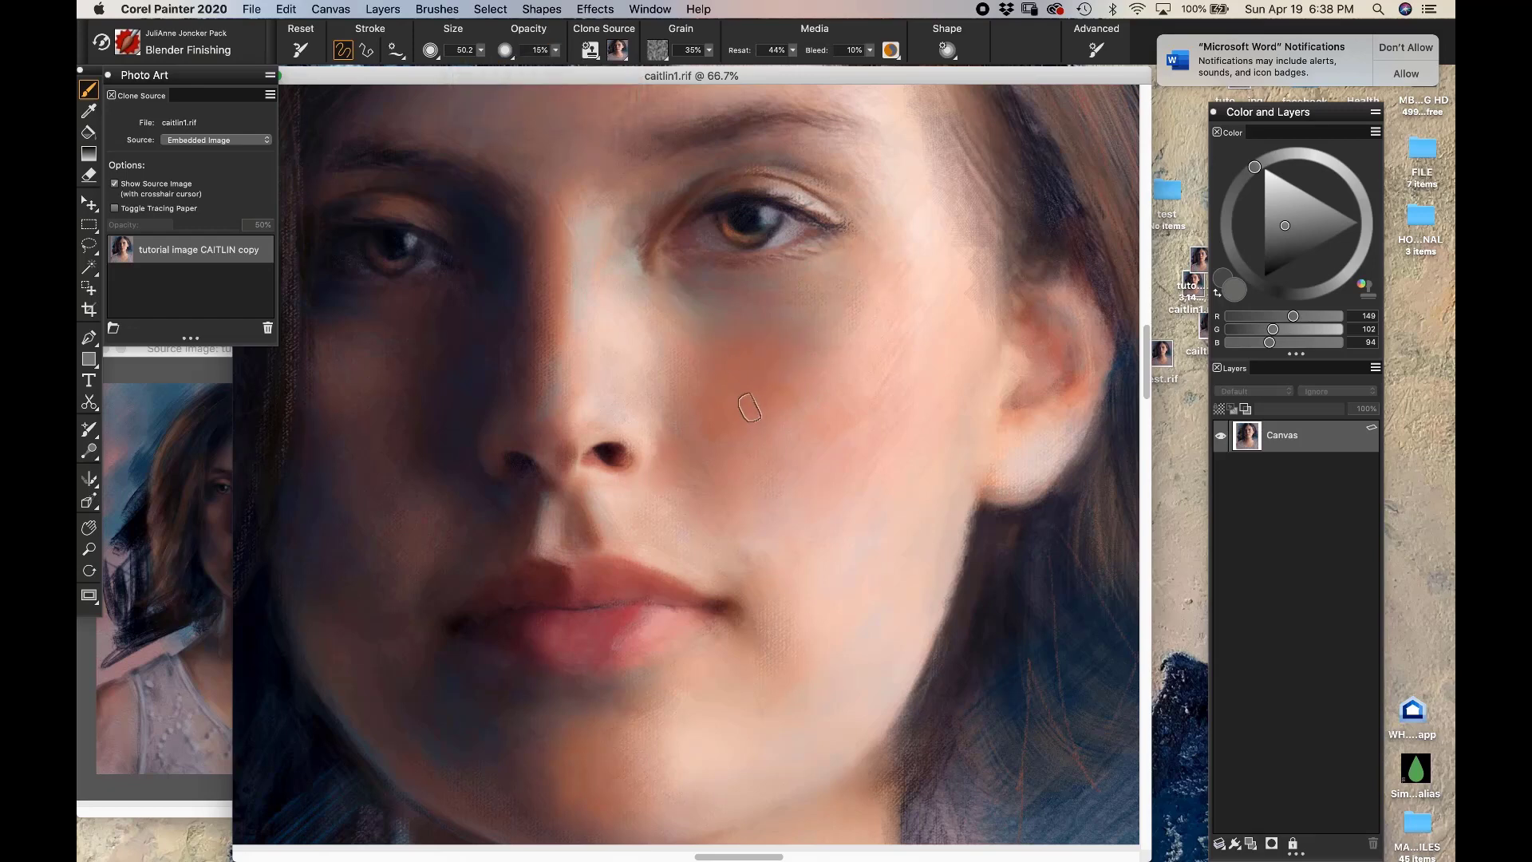
Smooth the colour transitions on the lit cheek below the eye and on the ear with Blender Finishing strokes
mouse_move(711, 421)
left_mouse_down()
mouse_move(814, 449)
mouse_move(744, 427)
left_mouse_up()
mouse_move(699, 378)
left_mouse_down()
mouse_move(684, 336)
mouse_move(711, 385)
mouse_move(685, 388)
mouse_move(713, 417)
mouse_move(704, 378)
left_mouse_up()
left_click_drag(822, 392, 786, 419)
left_click_drag(719, 355, 723, 340)
left_click_drag(1108, 343, 1035, 355)
left_click_drag(937, 434, 937, 329)
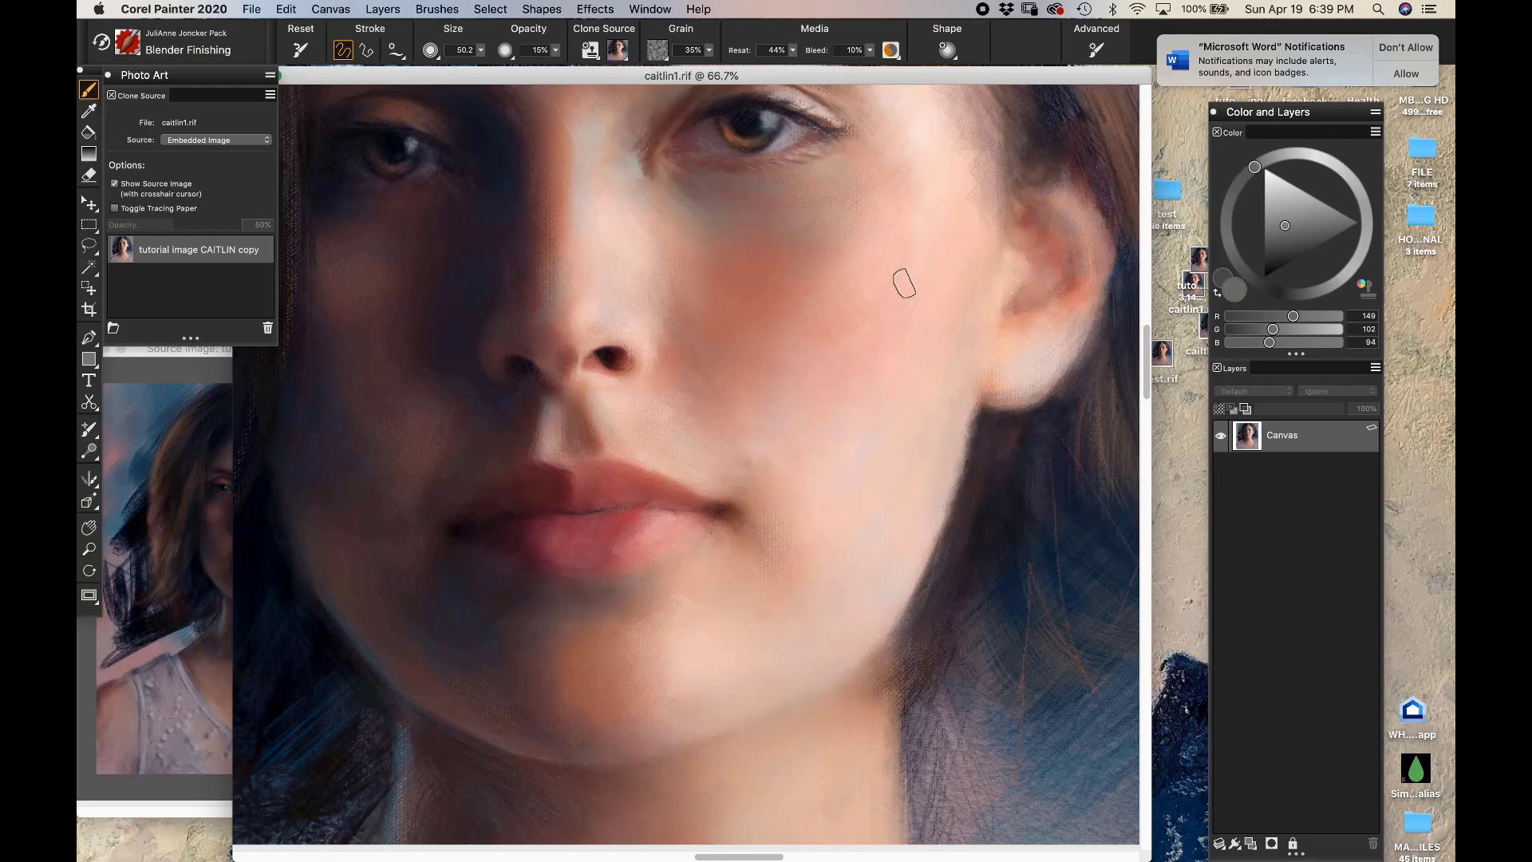
Switch to the Blender for Values brush and even out the lit temple with light skin tones sampled around it
left_click_drag(939, 257, 883, 530)
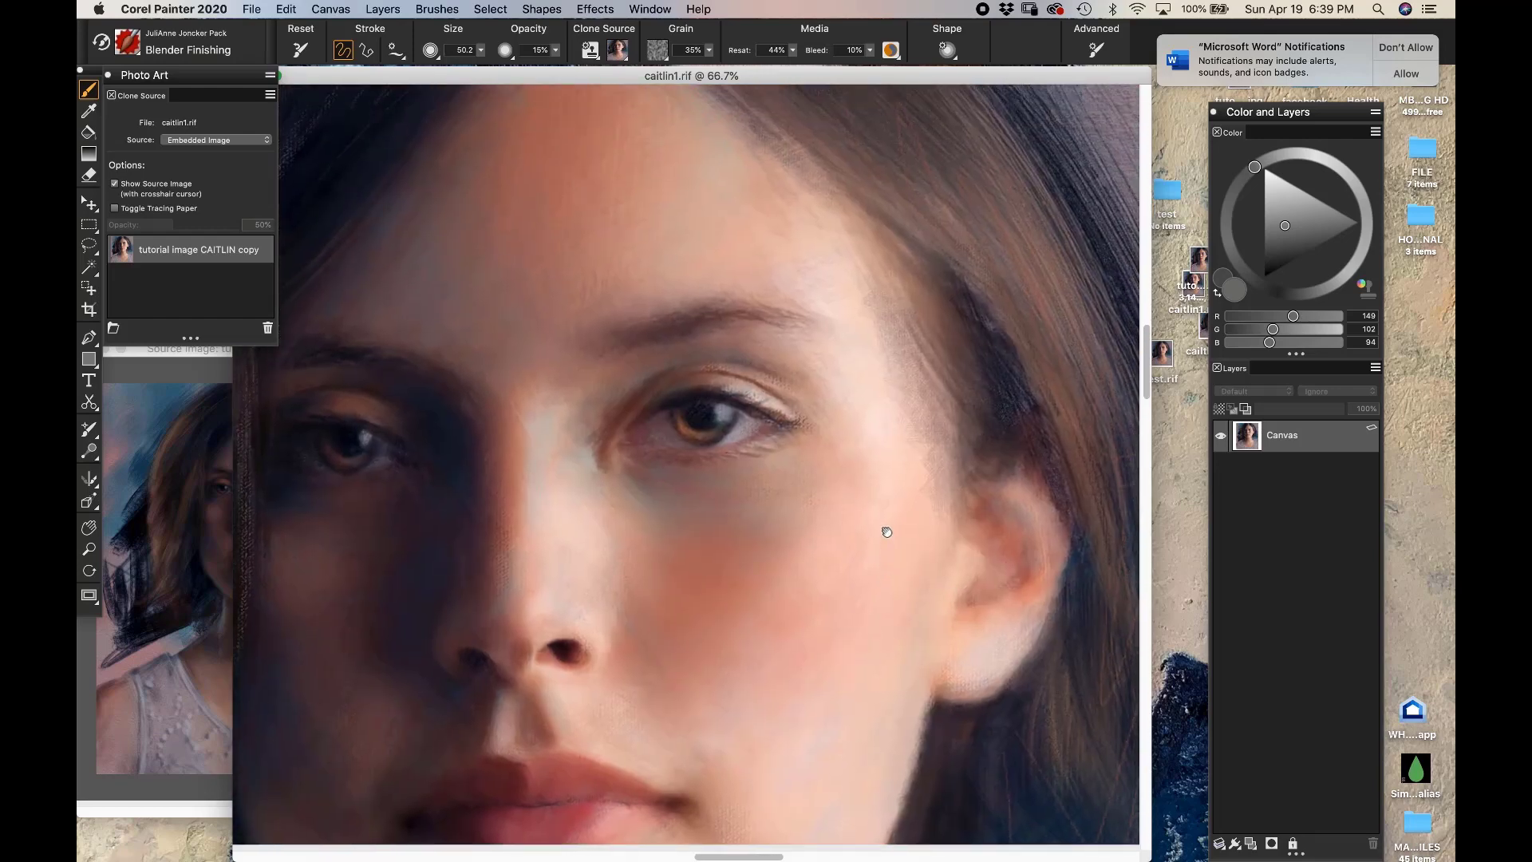
left_click(130, 44)
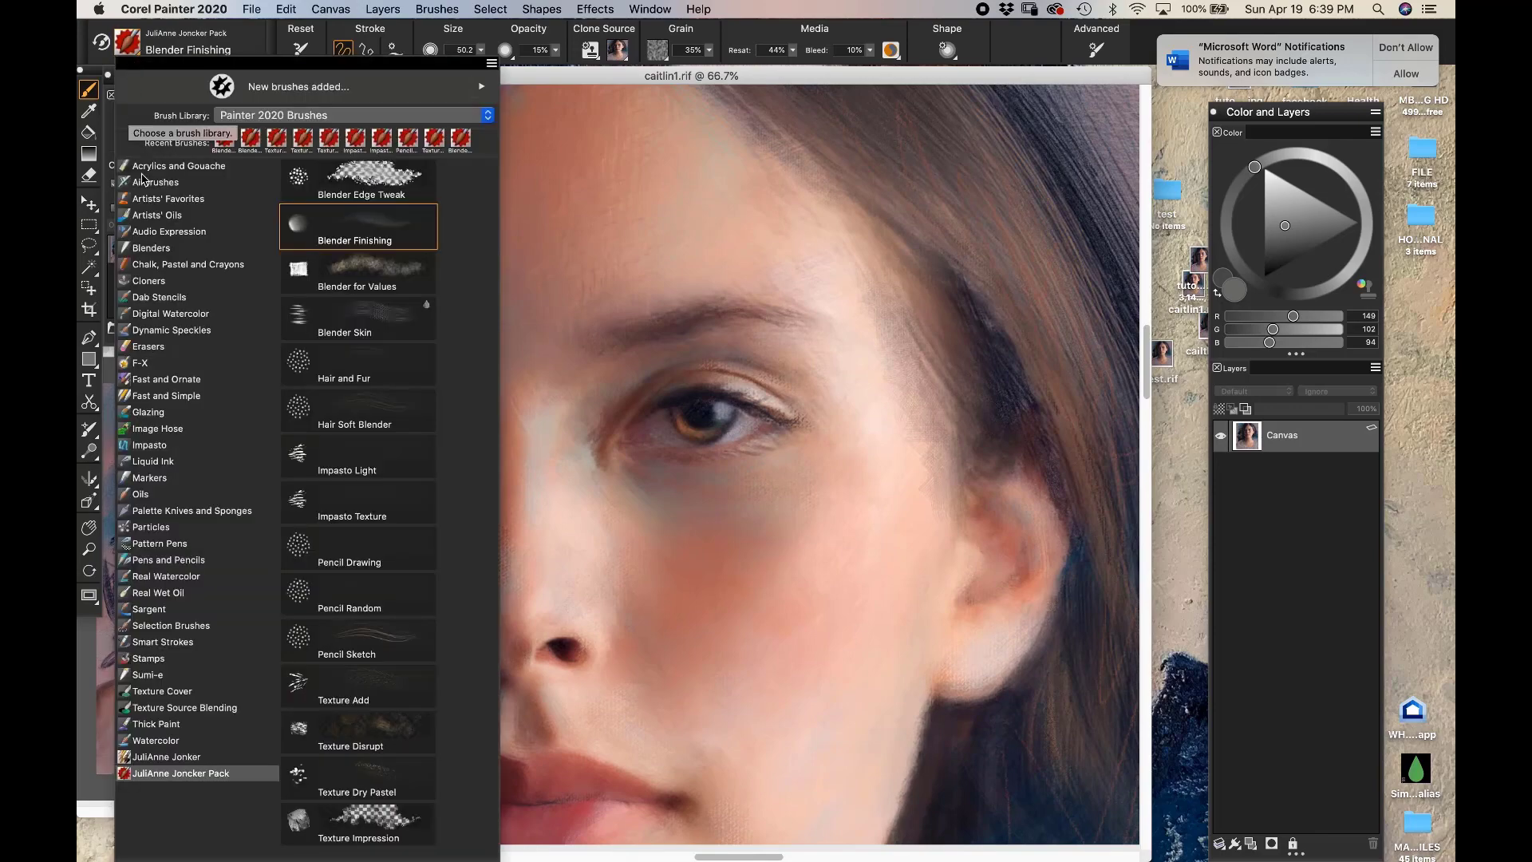
left_click(377, 276)
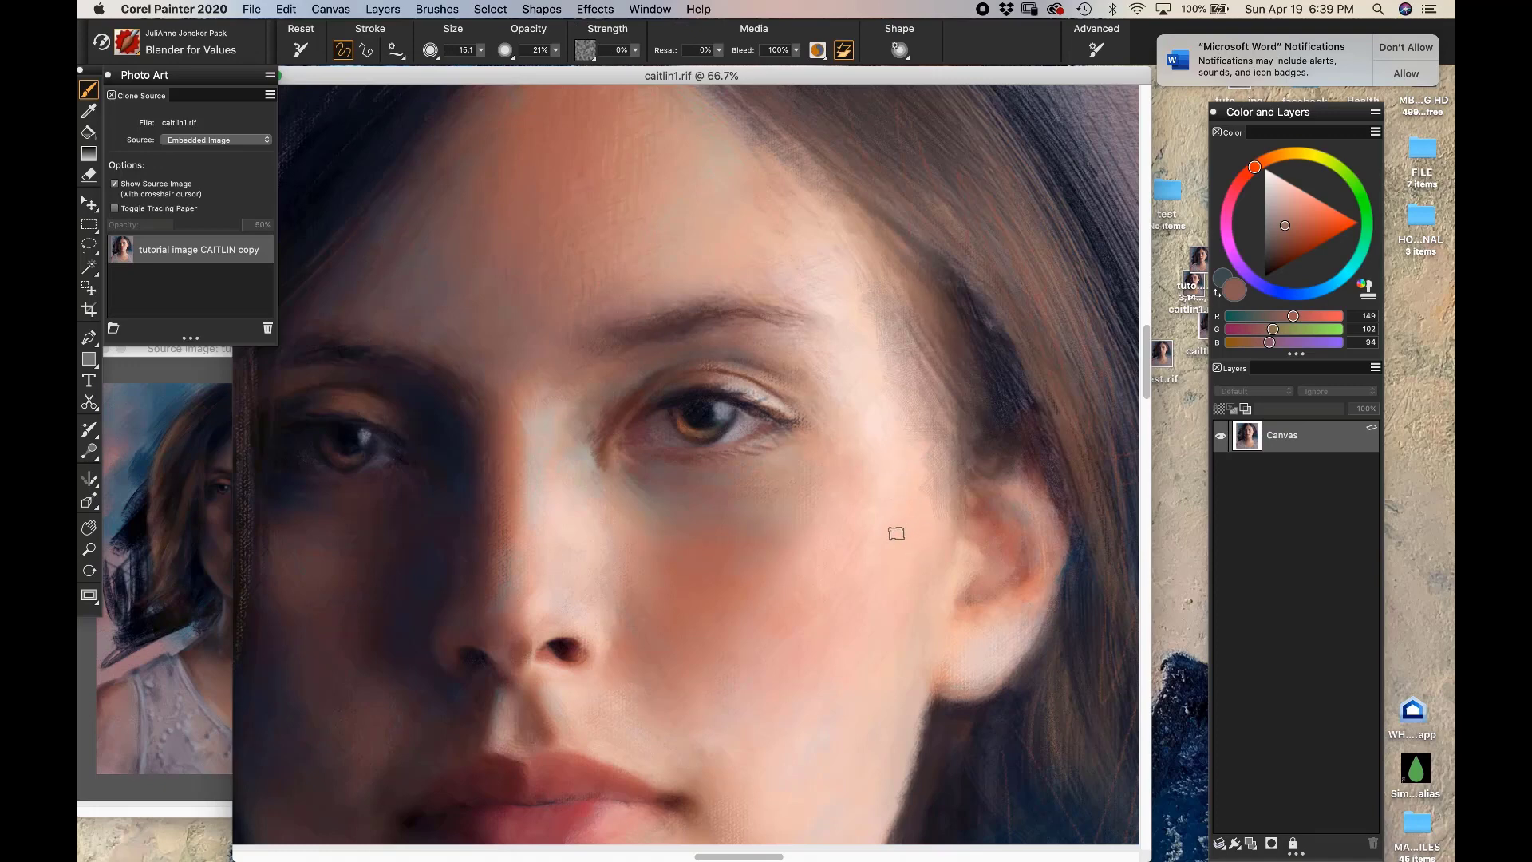
left_click(915, 503, "alt")
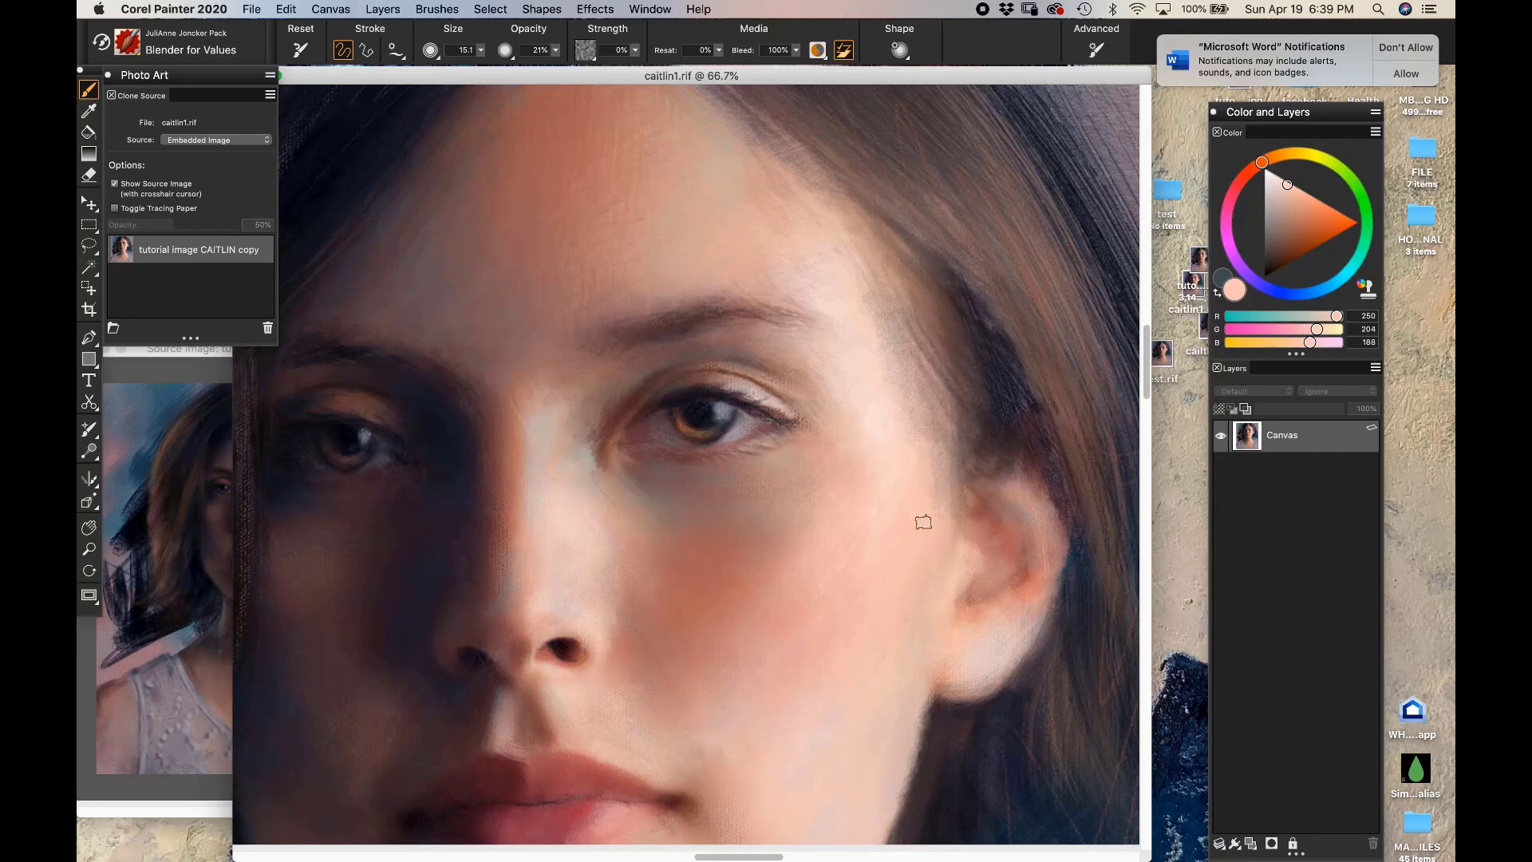
left_click(889, 442, "alt")
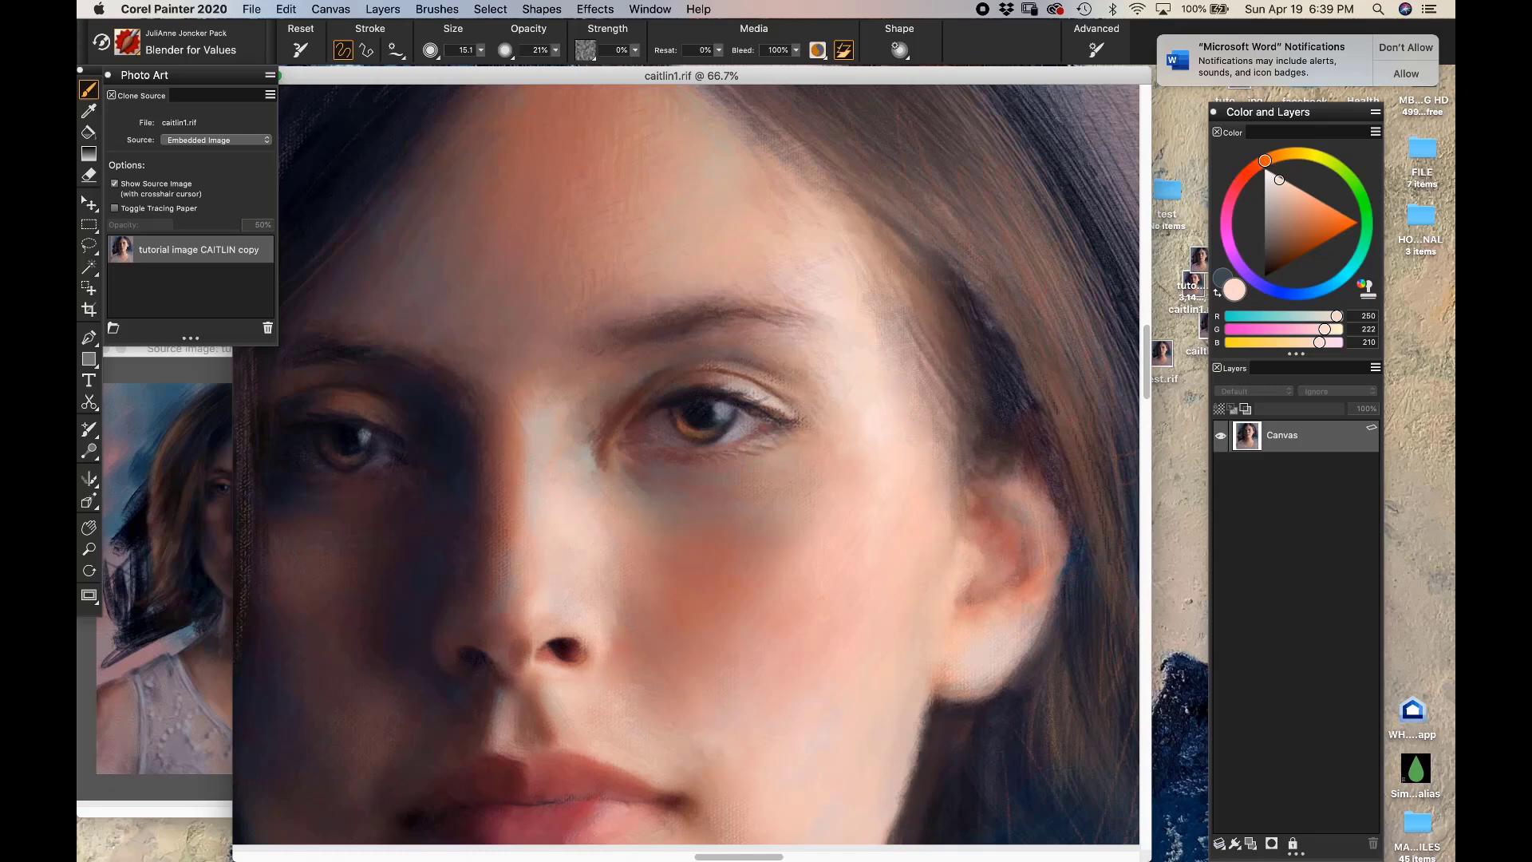
left_click(870, 278, "alt")
left_click(840, 296, "alt")
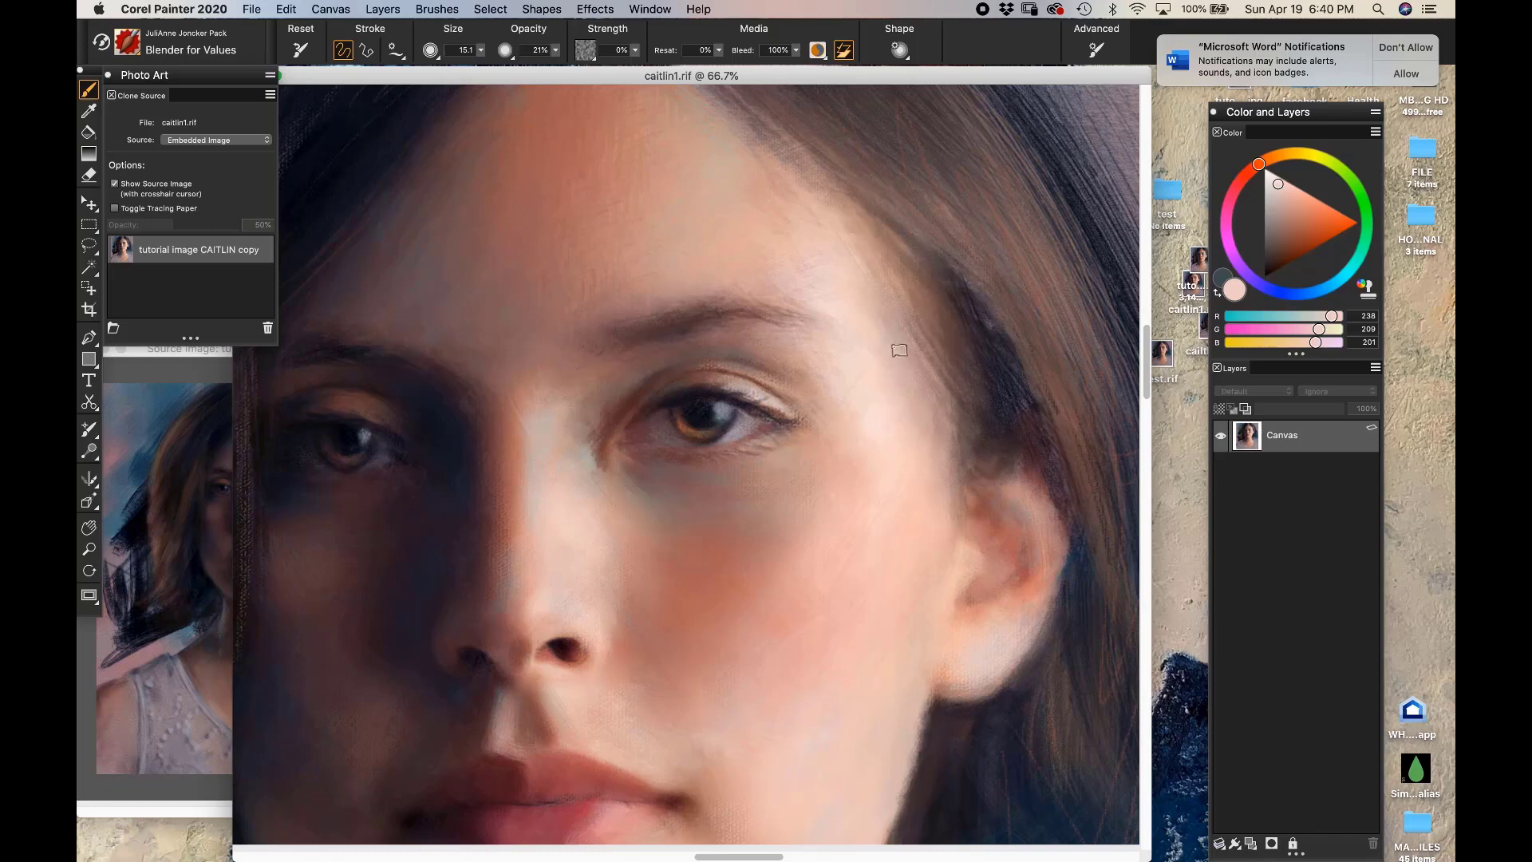
Blend the skin between the eye and ear with sampled light tones and a peach colour of RGB 238, 187, 168
left_click(932, 506, "alt")
left_click(894, 434, "alt")
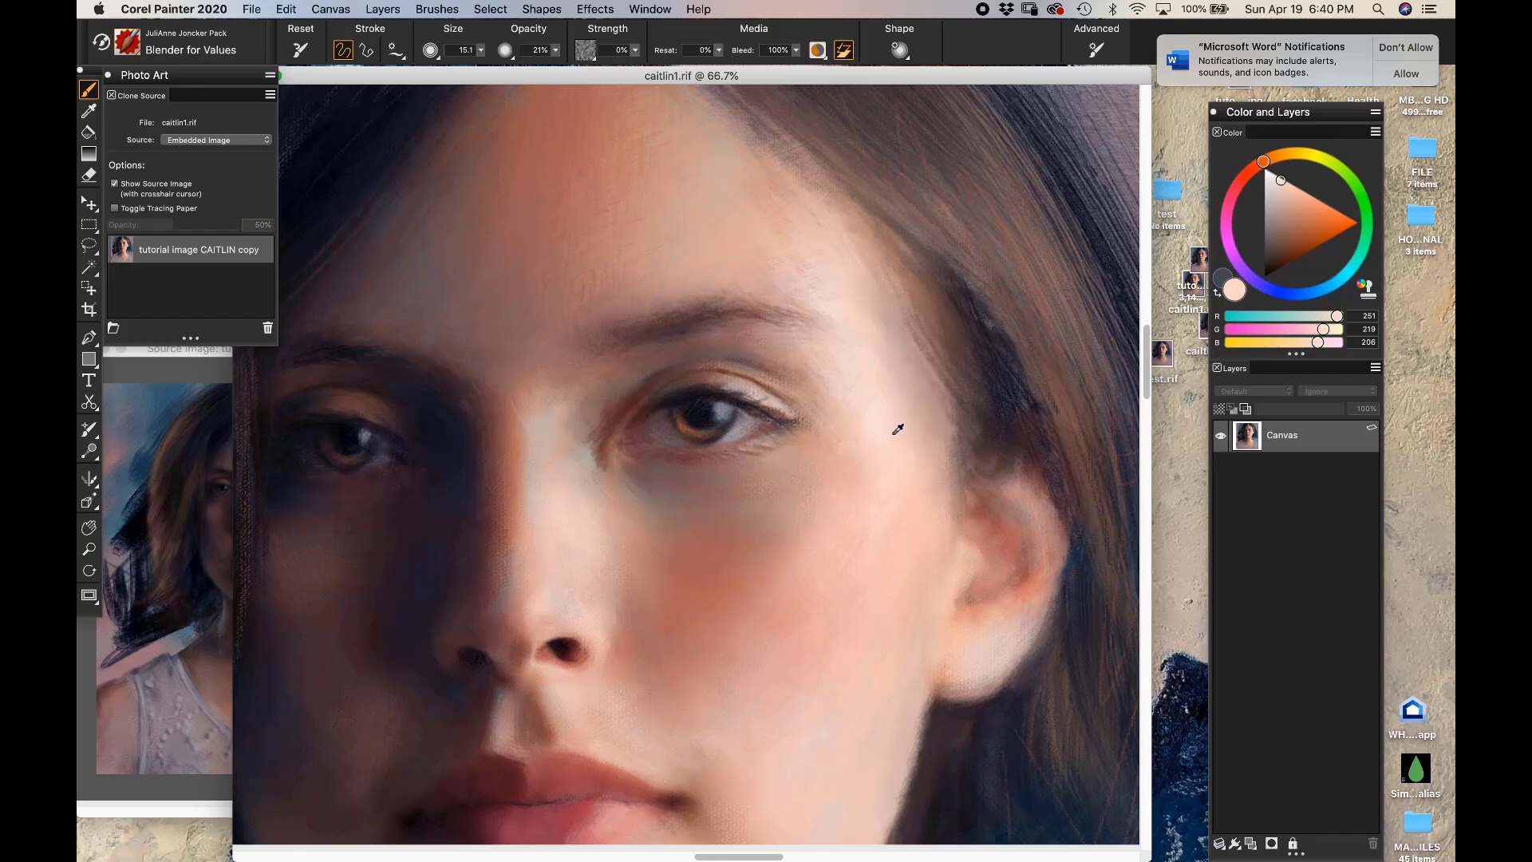
left_click(886, 428, "alt")
left_click(1289, 191)
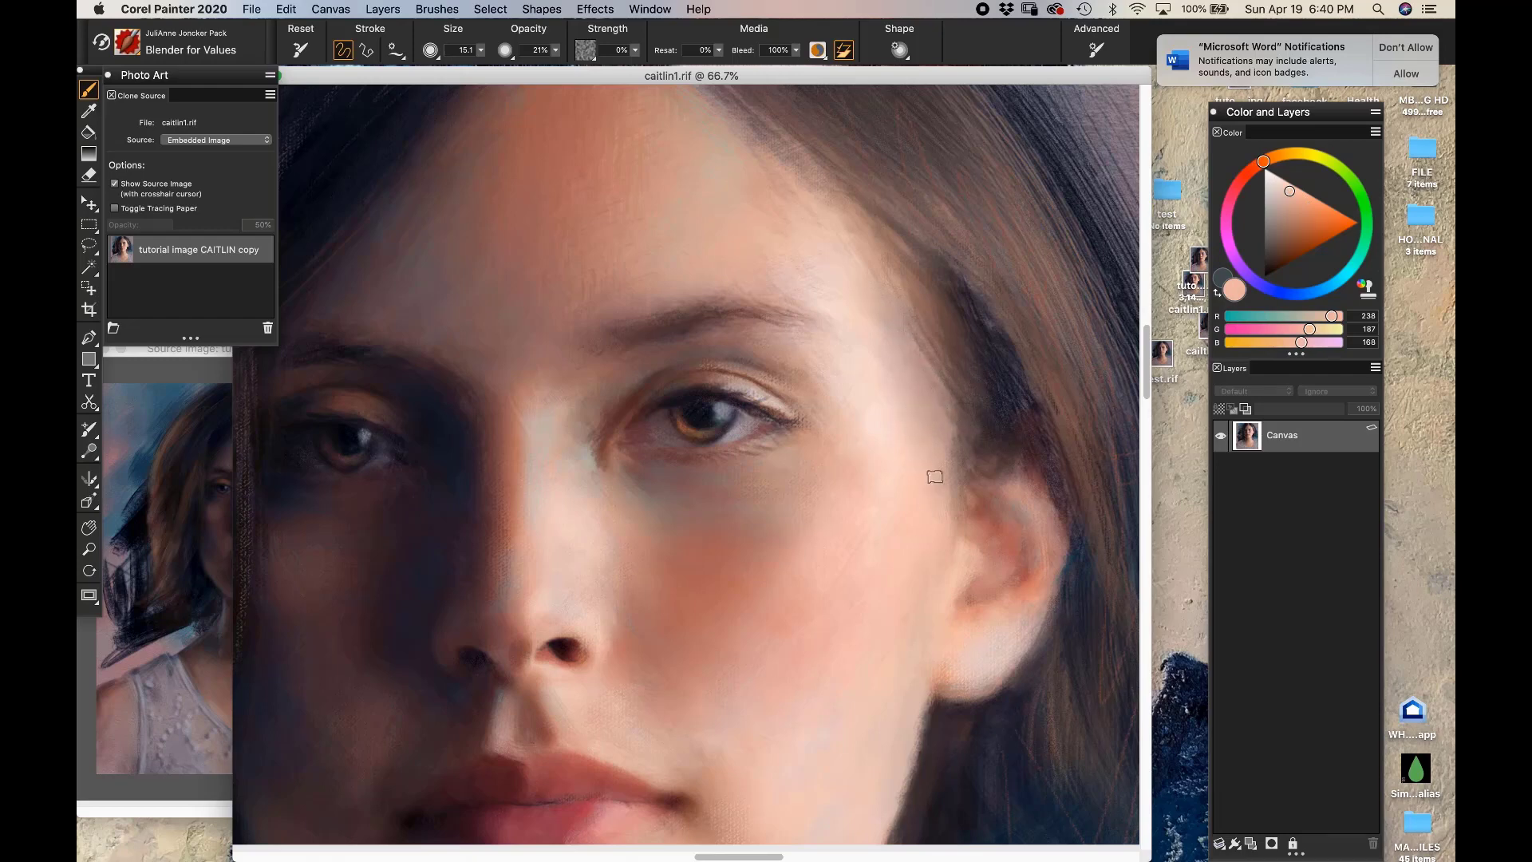
Set the Blender for Values brush to take its colour from the embedded clone source image
left_click(1365, 287)
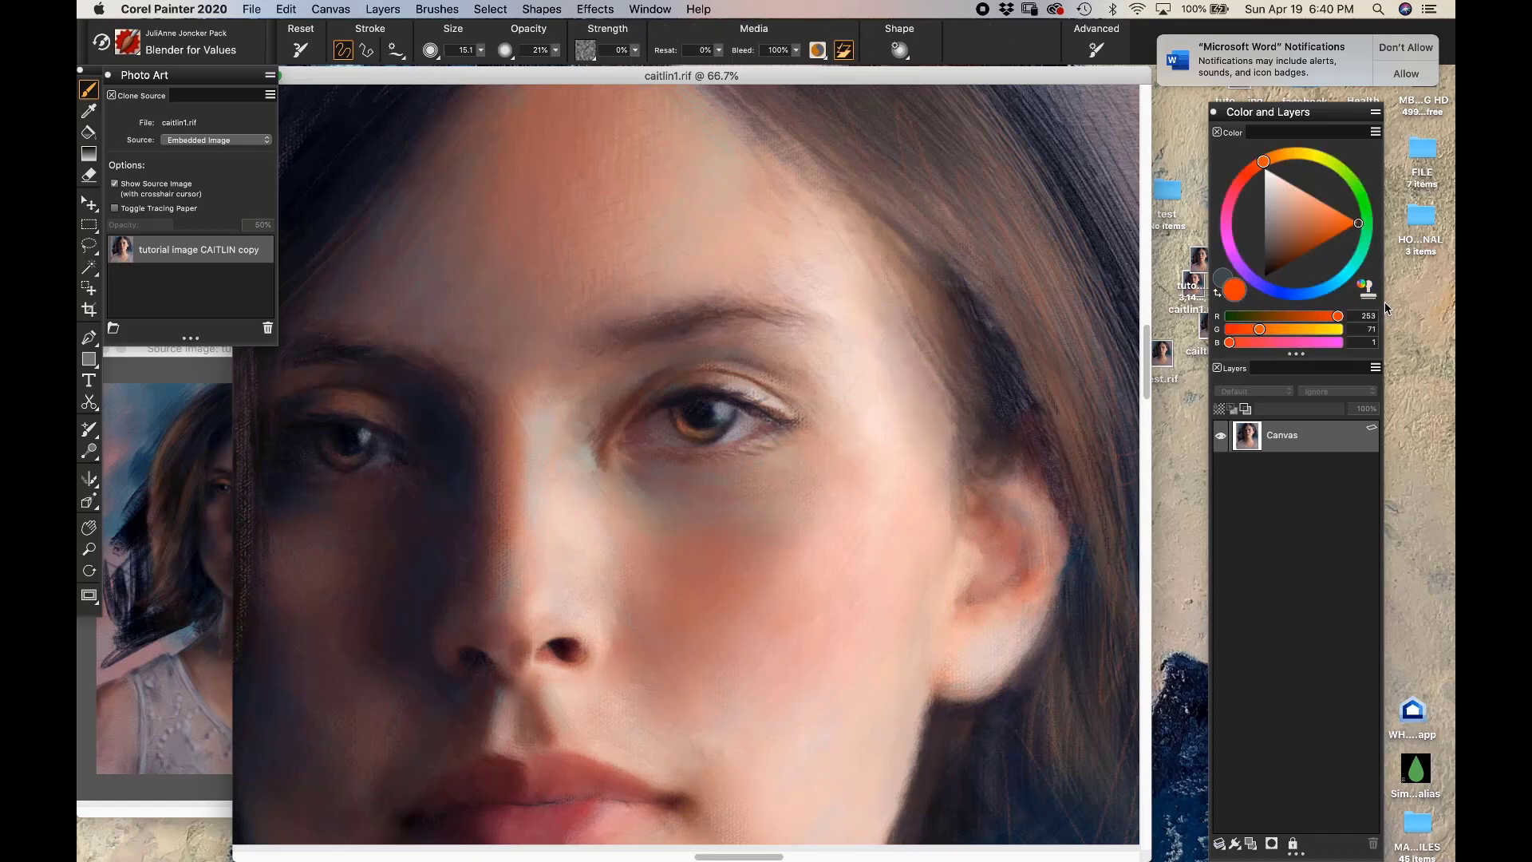
left_click(1368, 287)
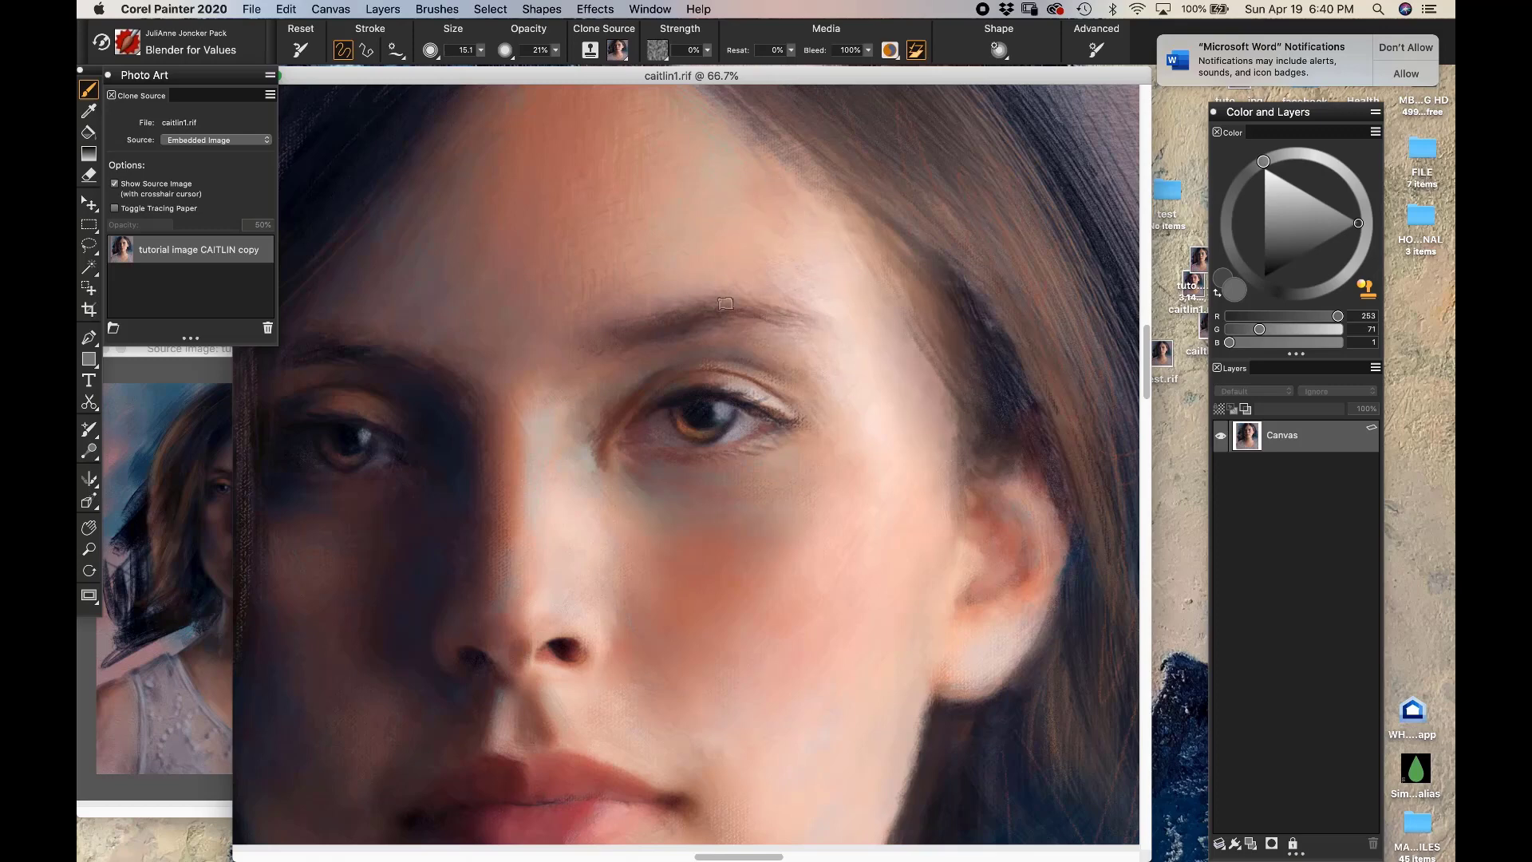
mouse_move(773, 273)
left_mouse_down()
mouse_move(845, 335)
mouse_move(865, 399)
left_mouse_up()
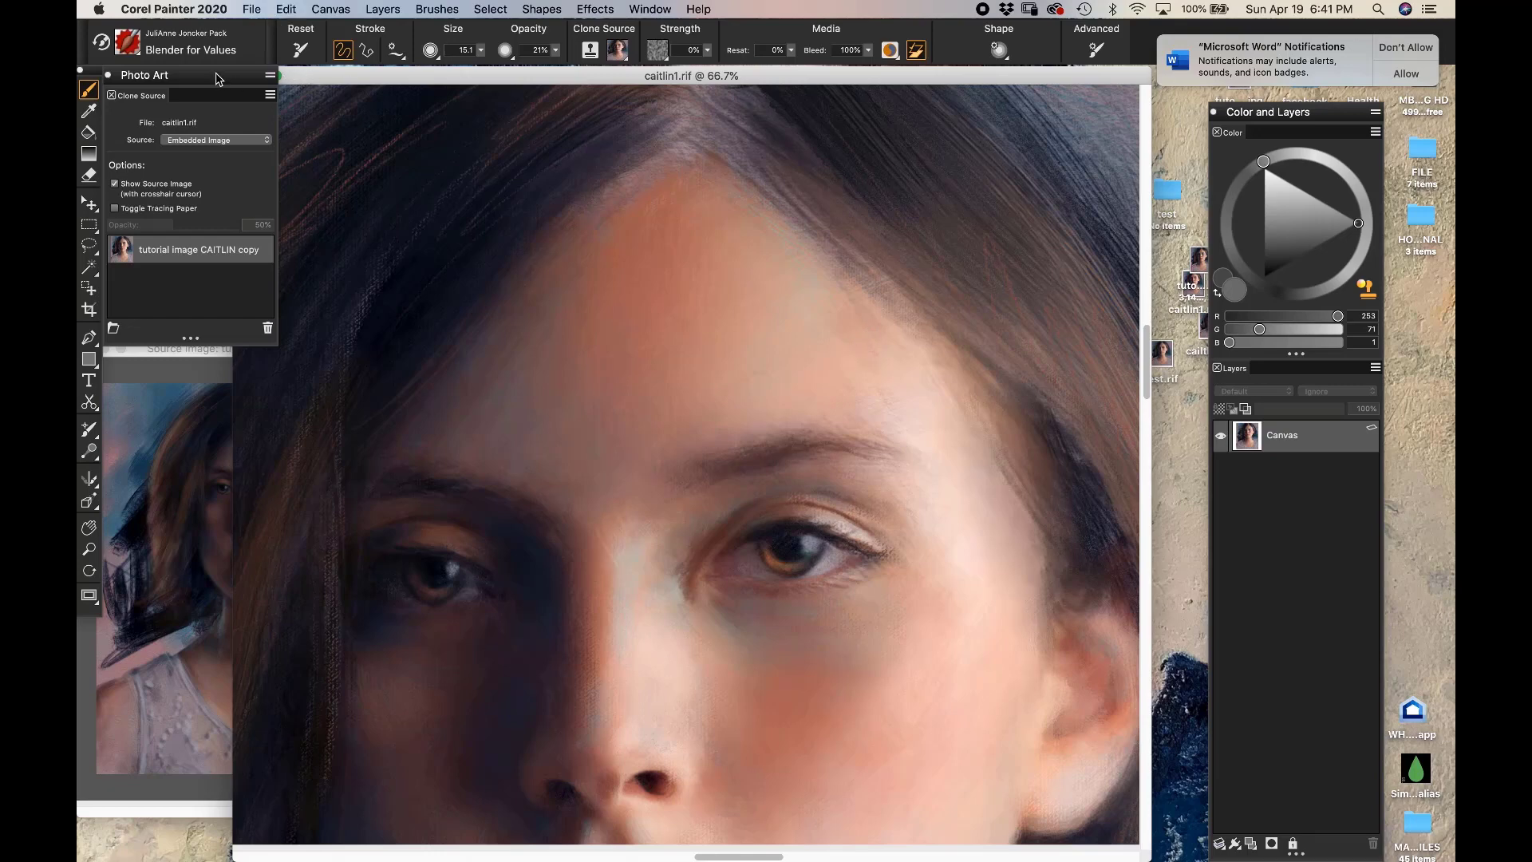
Switch to the Blender Skin brush for working on the lit side of the face
left_click(139, 57)
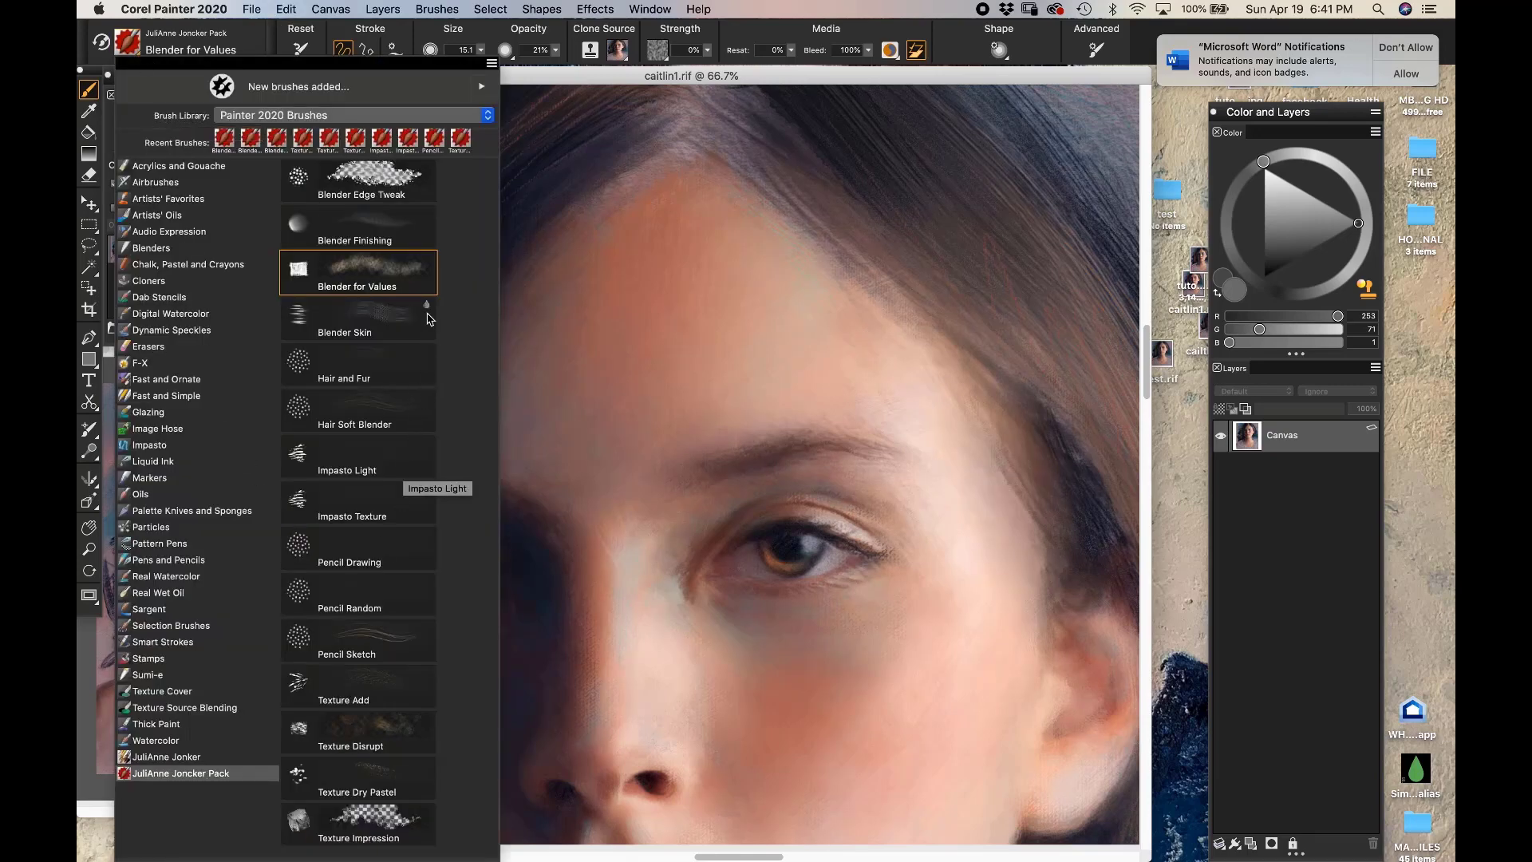
left_click(381, 323)
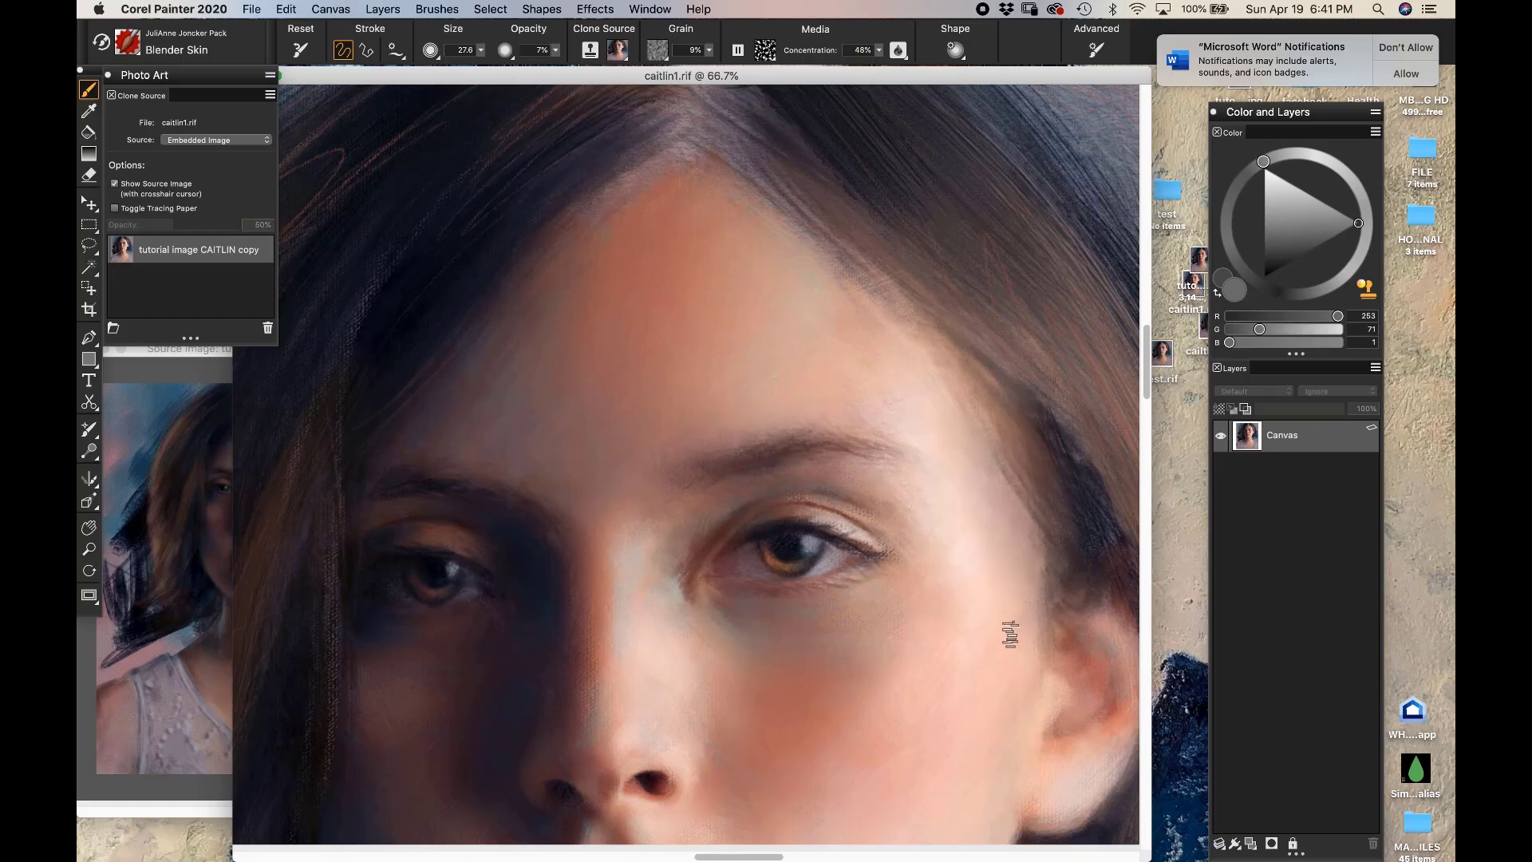
left_click_drag(989, 510, 979, 188)
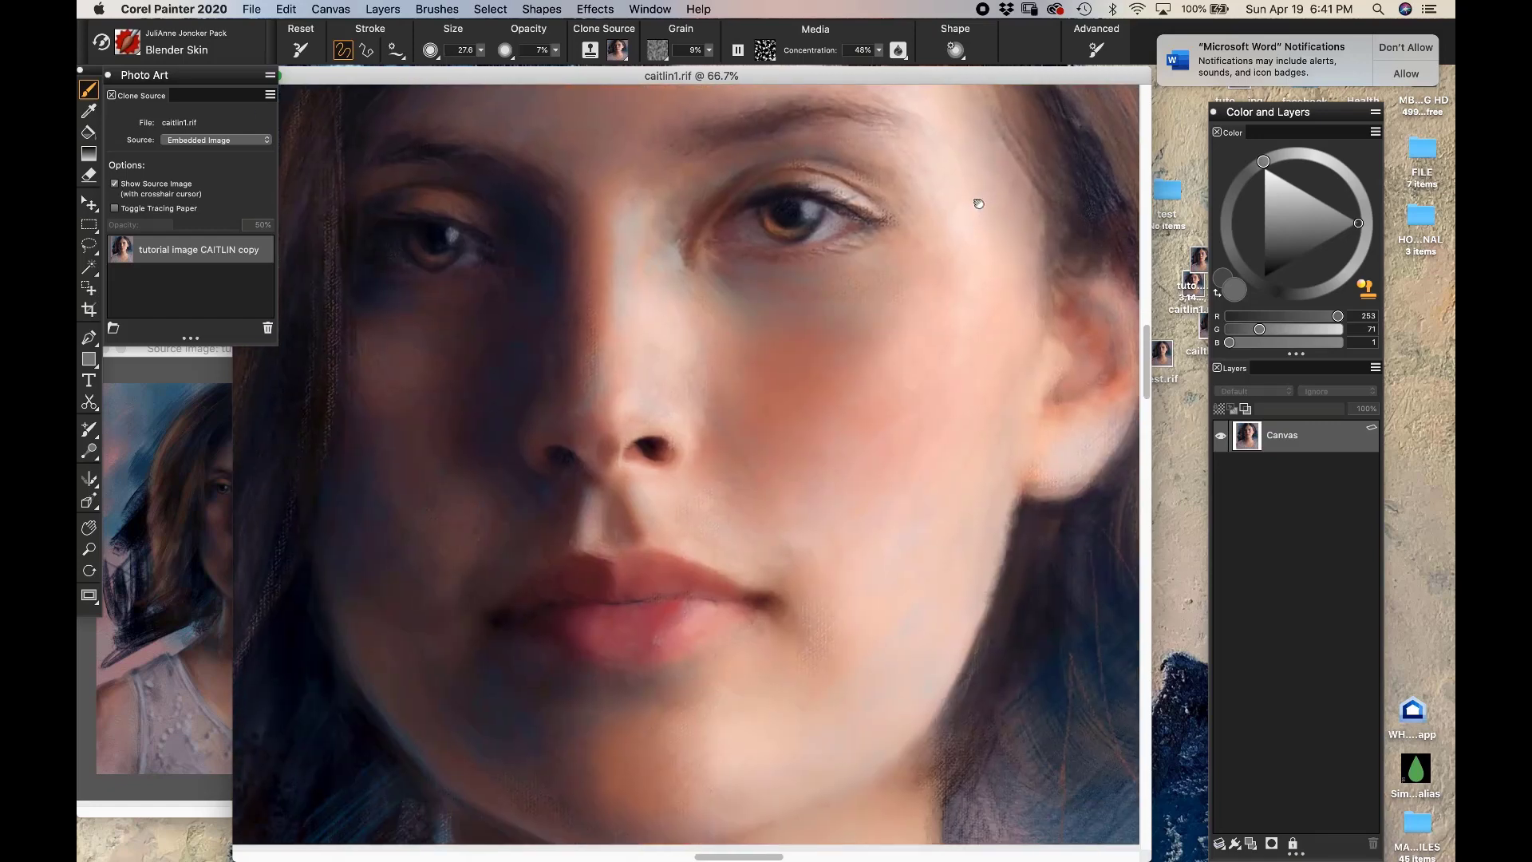
Switch to the Hair and Fur brush and paint strands in the shaded hair with a near-black blue sampled from it
left_click_drag(879, 462, 907, 366)
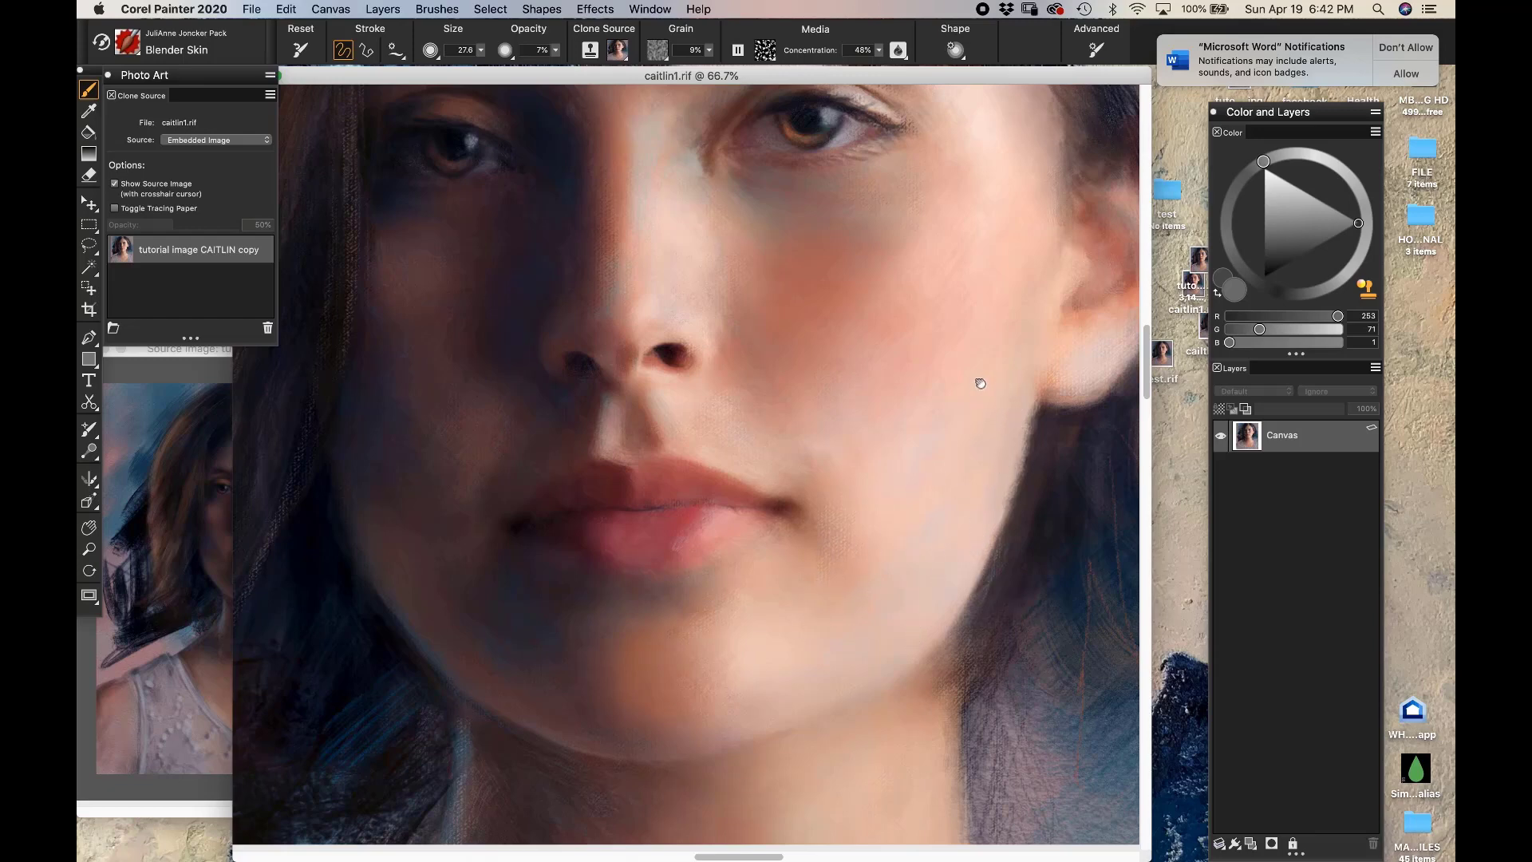
left_click_drag(981, 384, 992, 345)
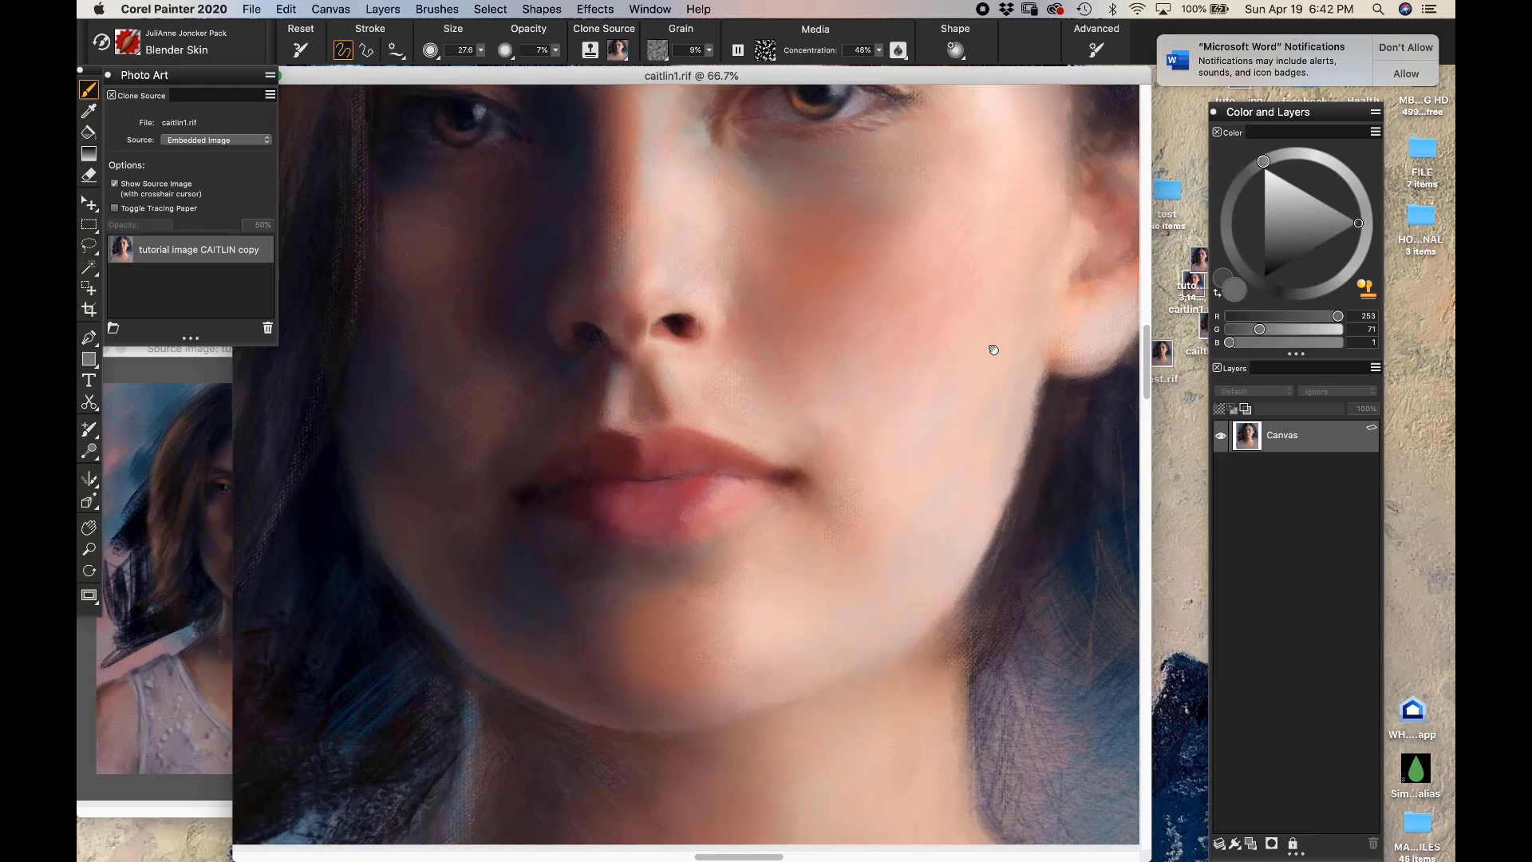
left_click(132, 44)
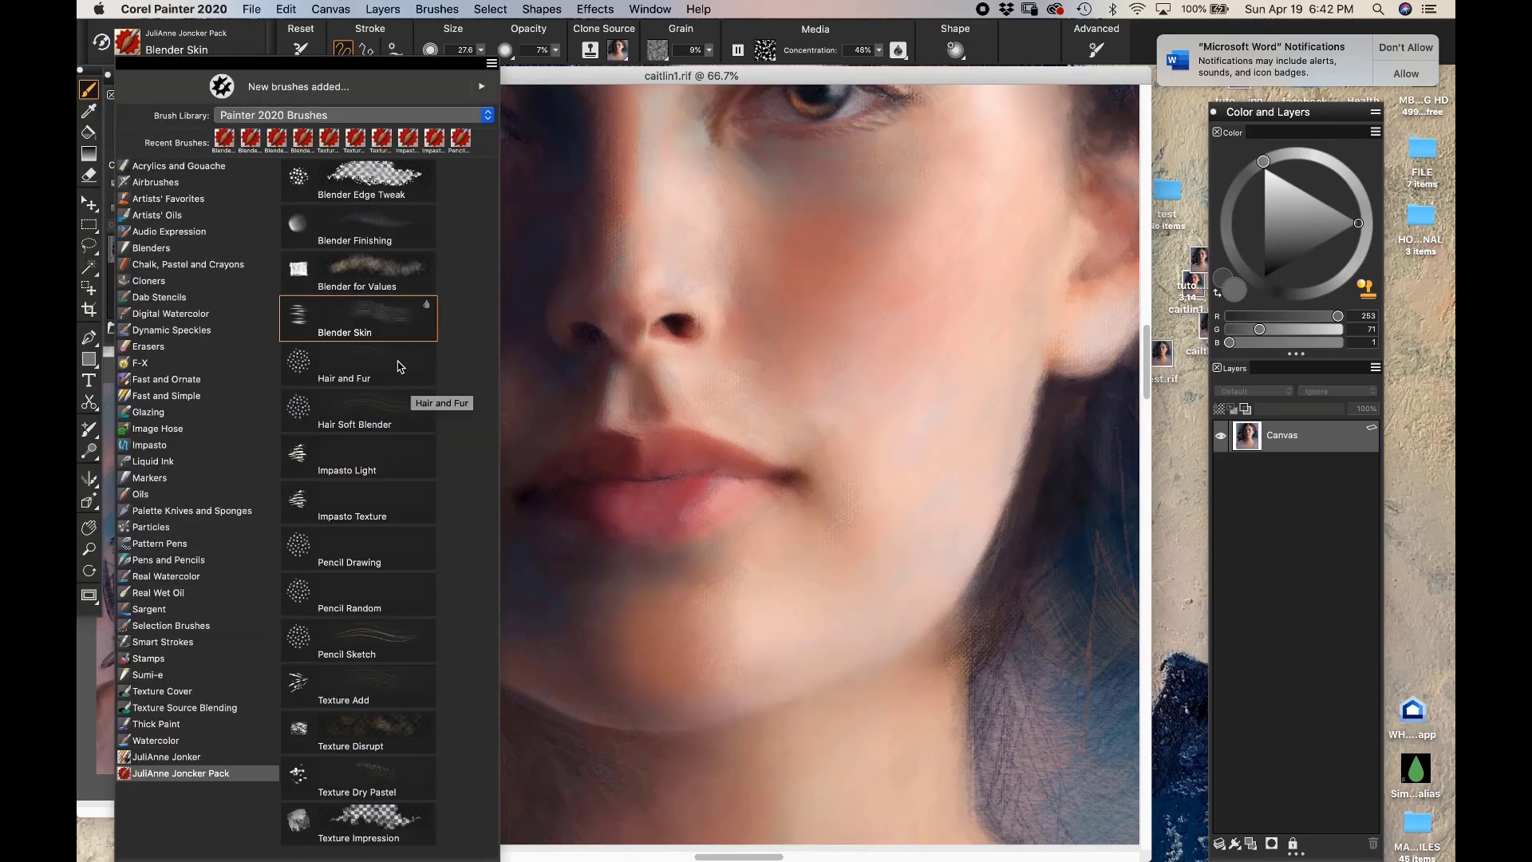
left_click(399, 368)
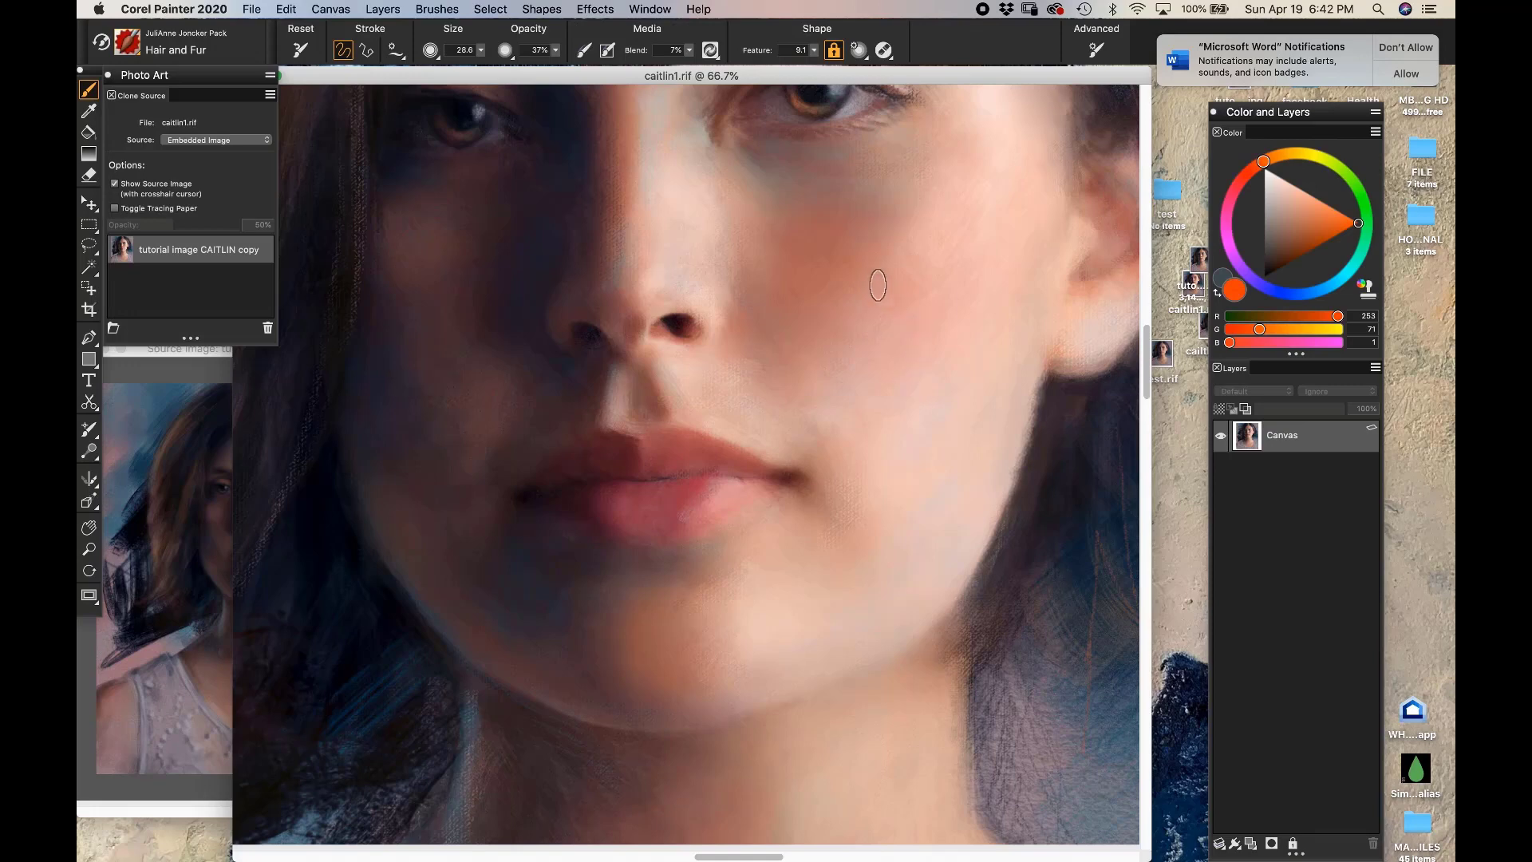
mouse_move(838, 267)
left_mouse_down()
mouse_move(896, 393)
mouse_move(906, 588)
mouse_move(884, 627)
left_mouse_up()
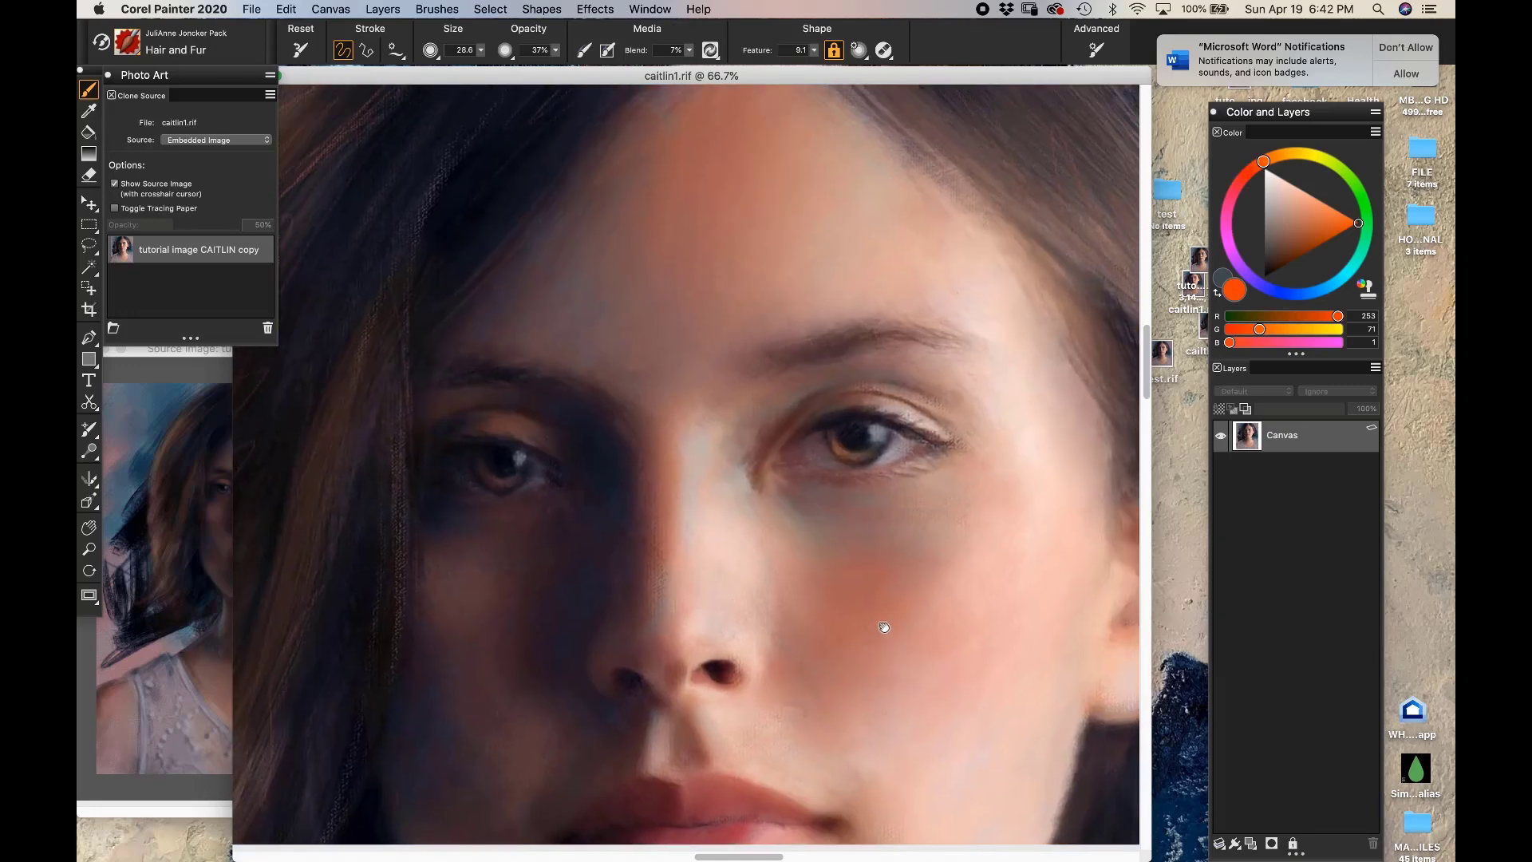
left_click_drag(684, 219, 762, 308)
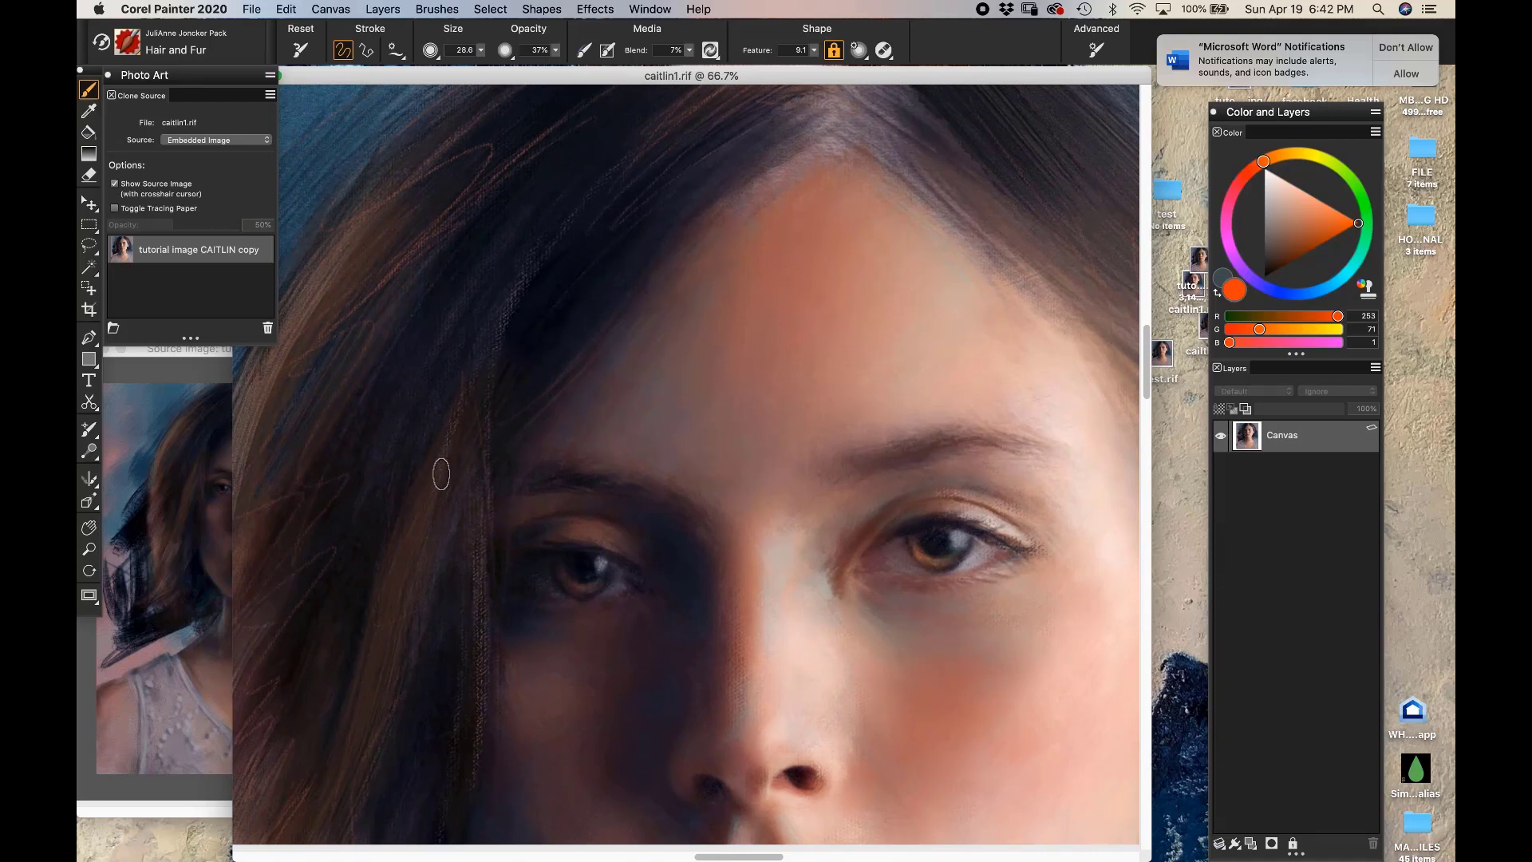
left_click(558, 288, "alt")
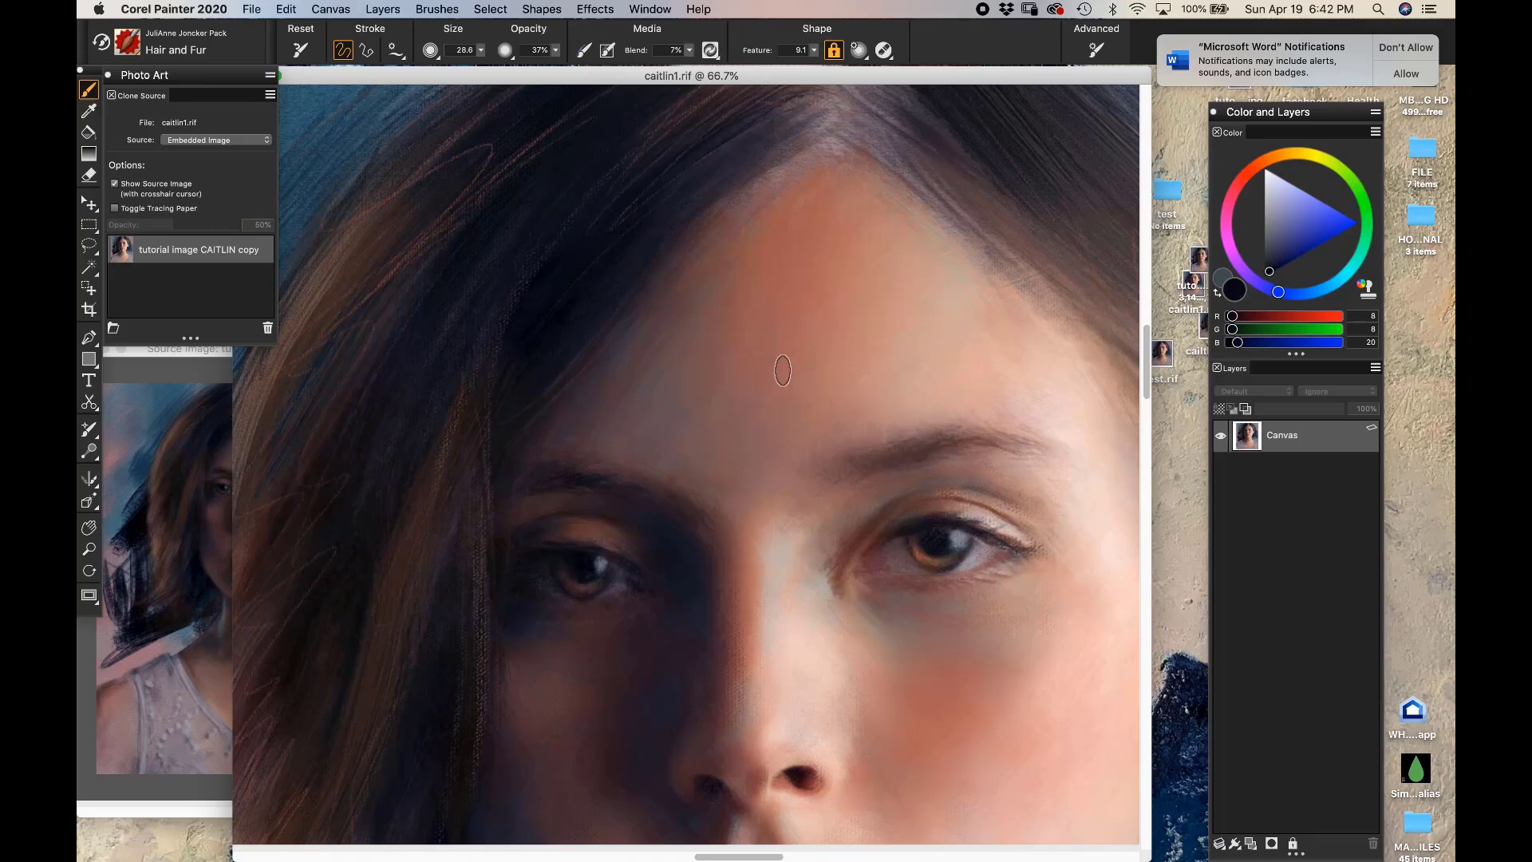
Try a dark Hair and Fur stroke across the forehead and undo it
left_click_drag(806, 354, 894, 278)
key("super+z")
Work fine strands into the hair around the face, sampling hair browns of RGB 90, 78, 78 and RGB 83, 66, 58
scroll(565, 343, "up", 5)
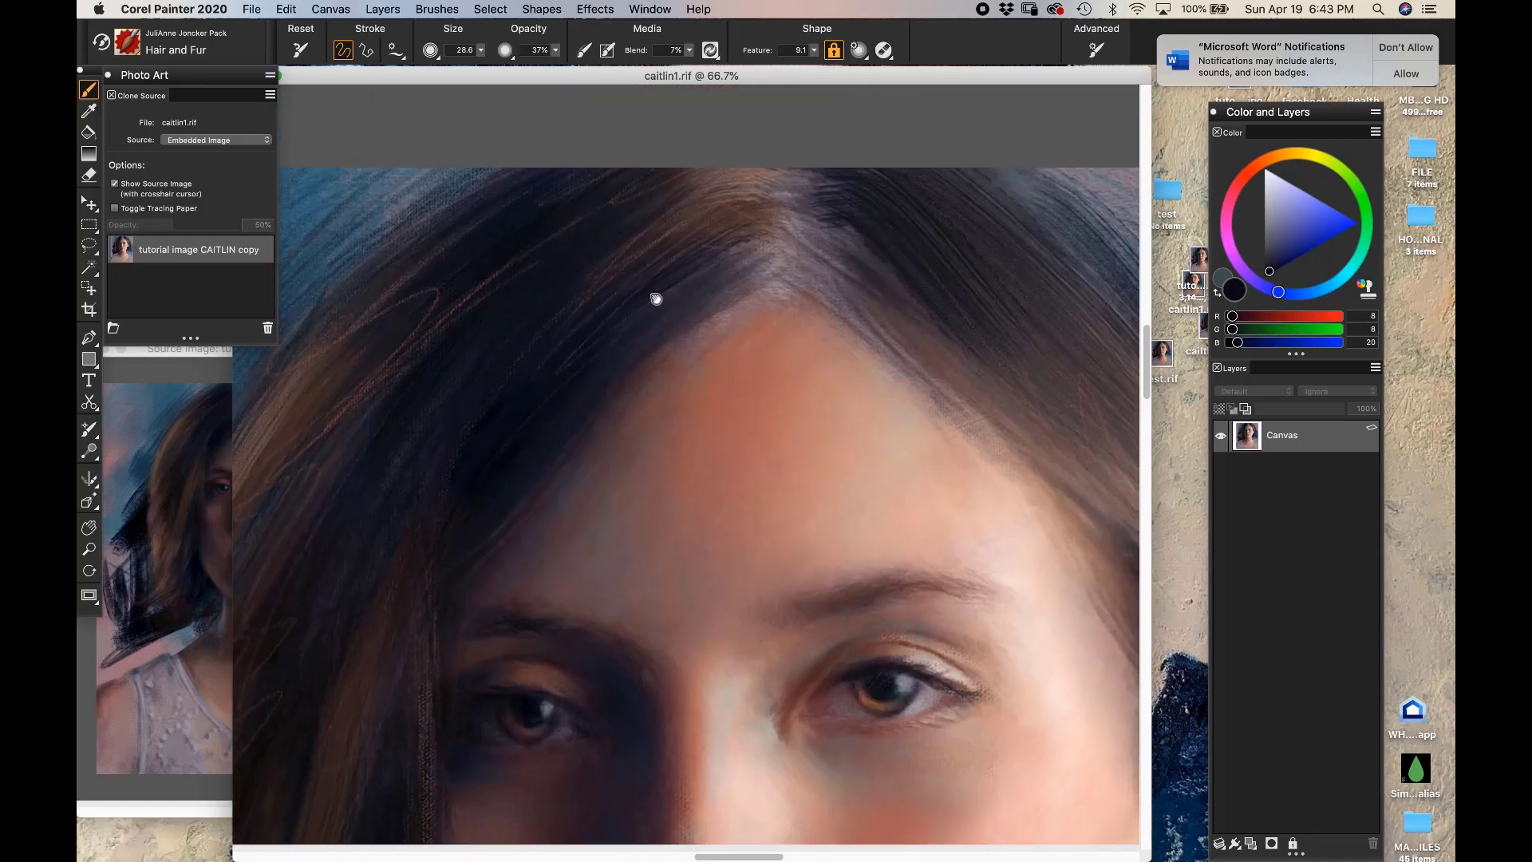
scroll(613, 326, "down", 5)
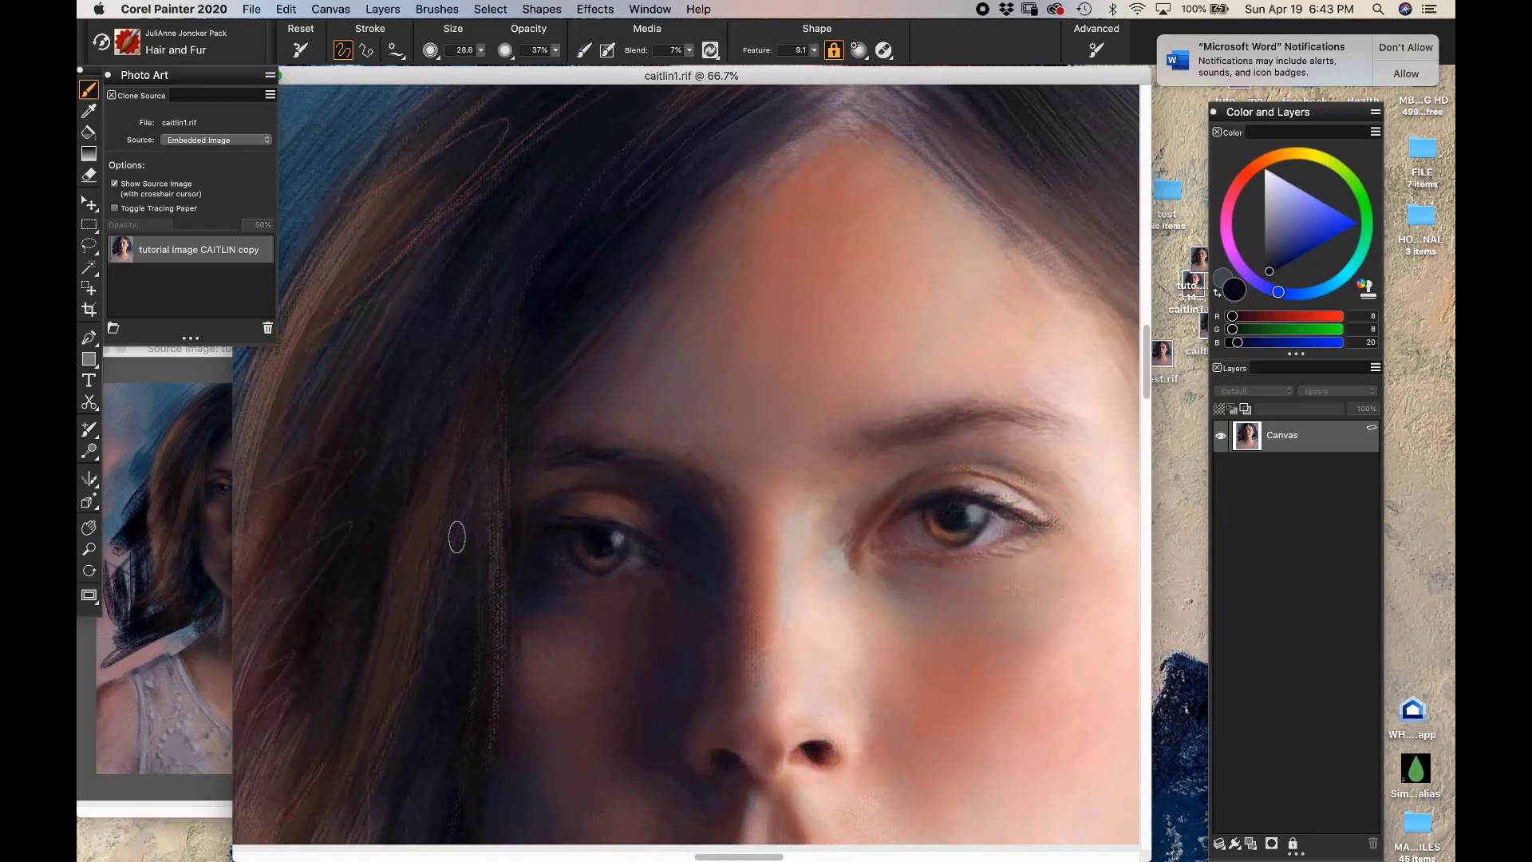
scroll(592, 266, "down", 4)
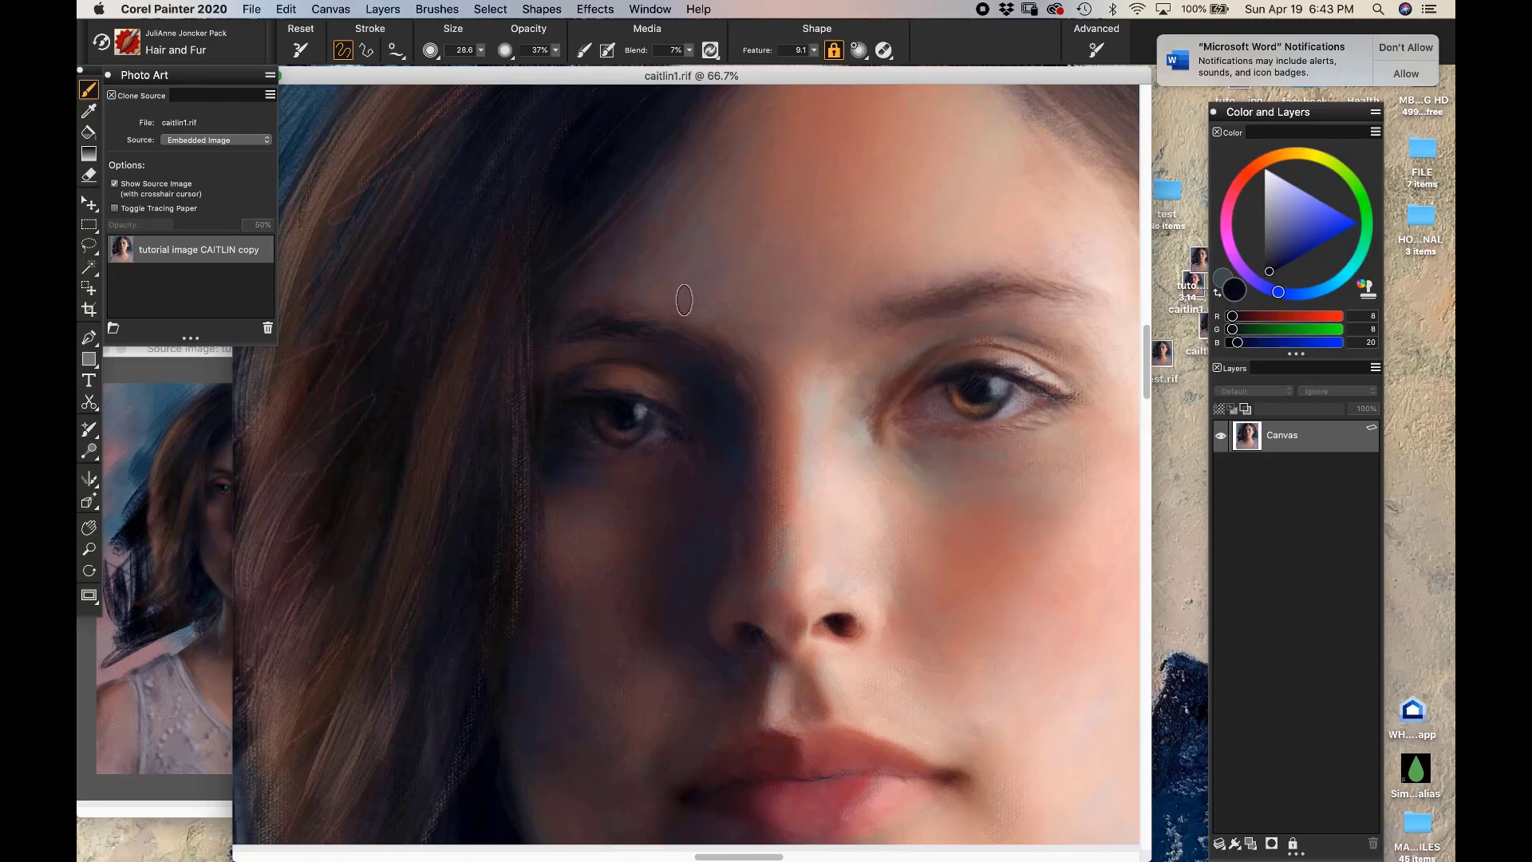
mouse_move(561, 212)
left_mouse_down()
mouse_move(400, 575)
mouse_move(404, 548)
left_mouse_up()
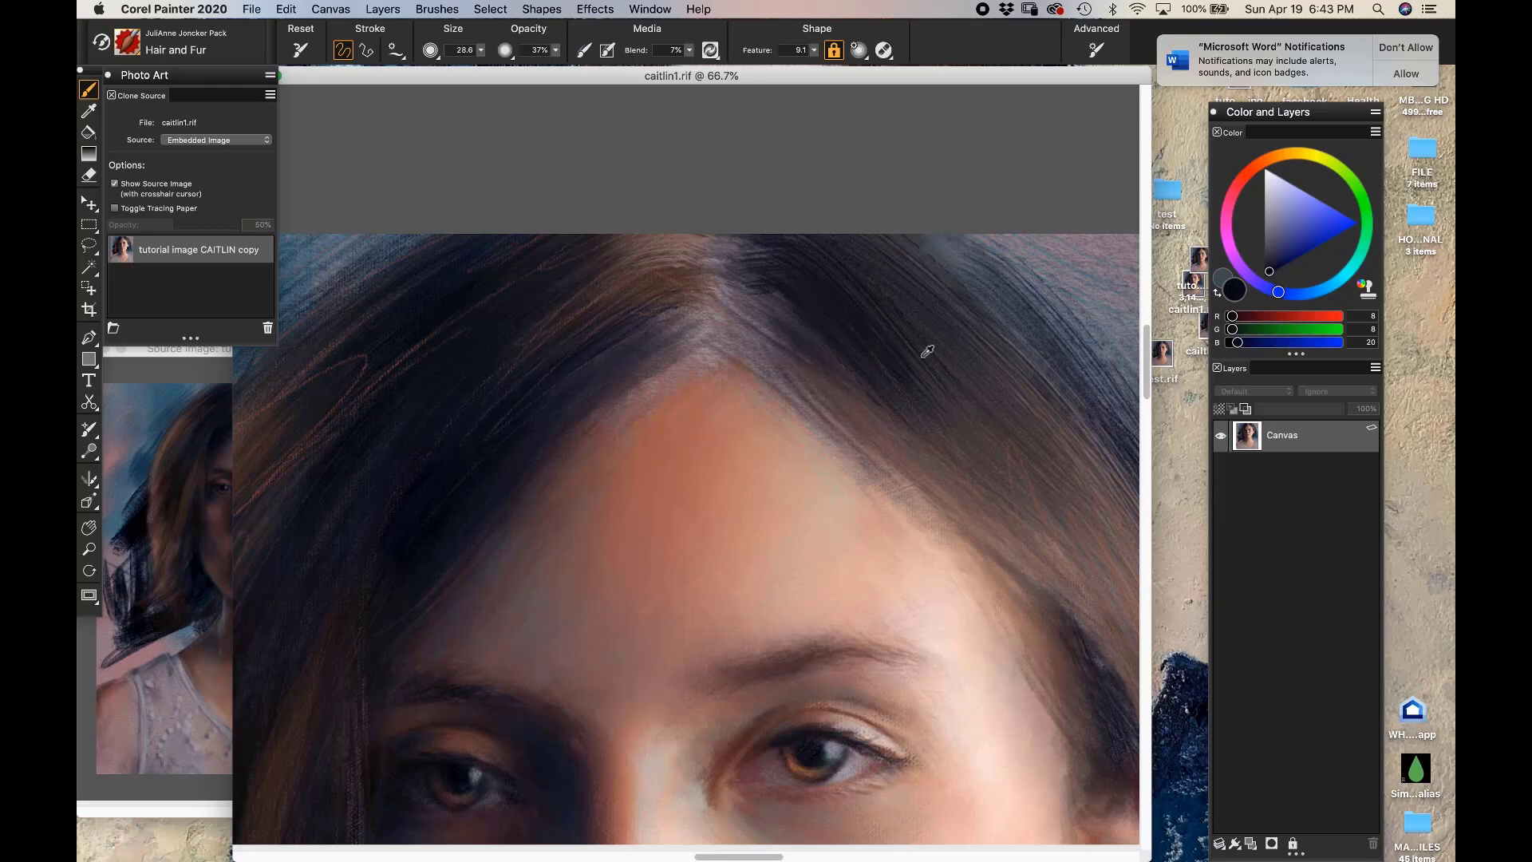
left_click(907, 335, "alt")
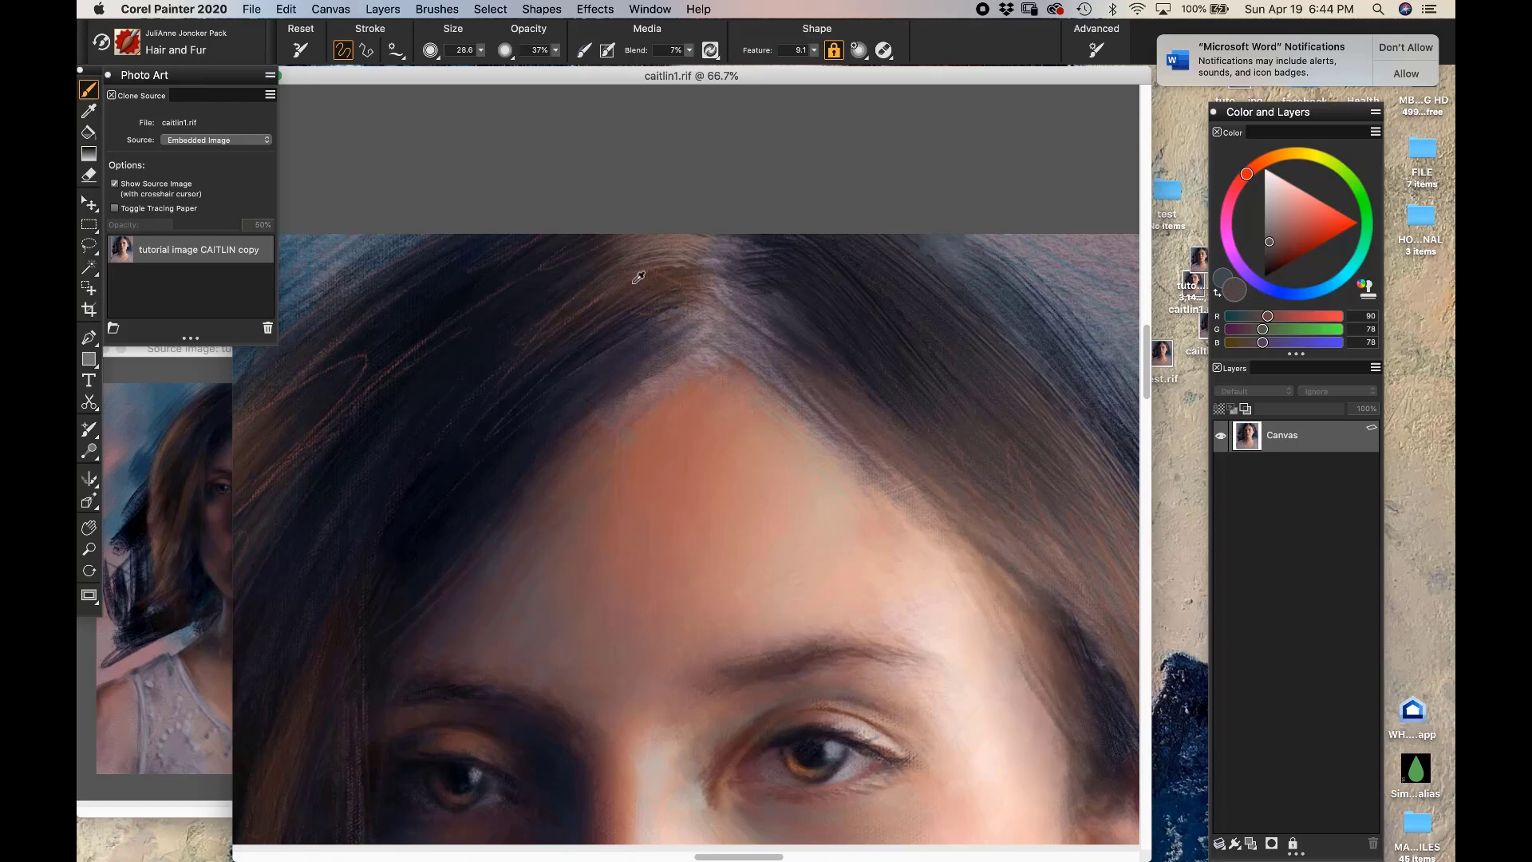
left_click(662, 276, "alt")
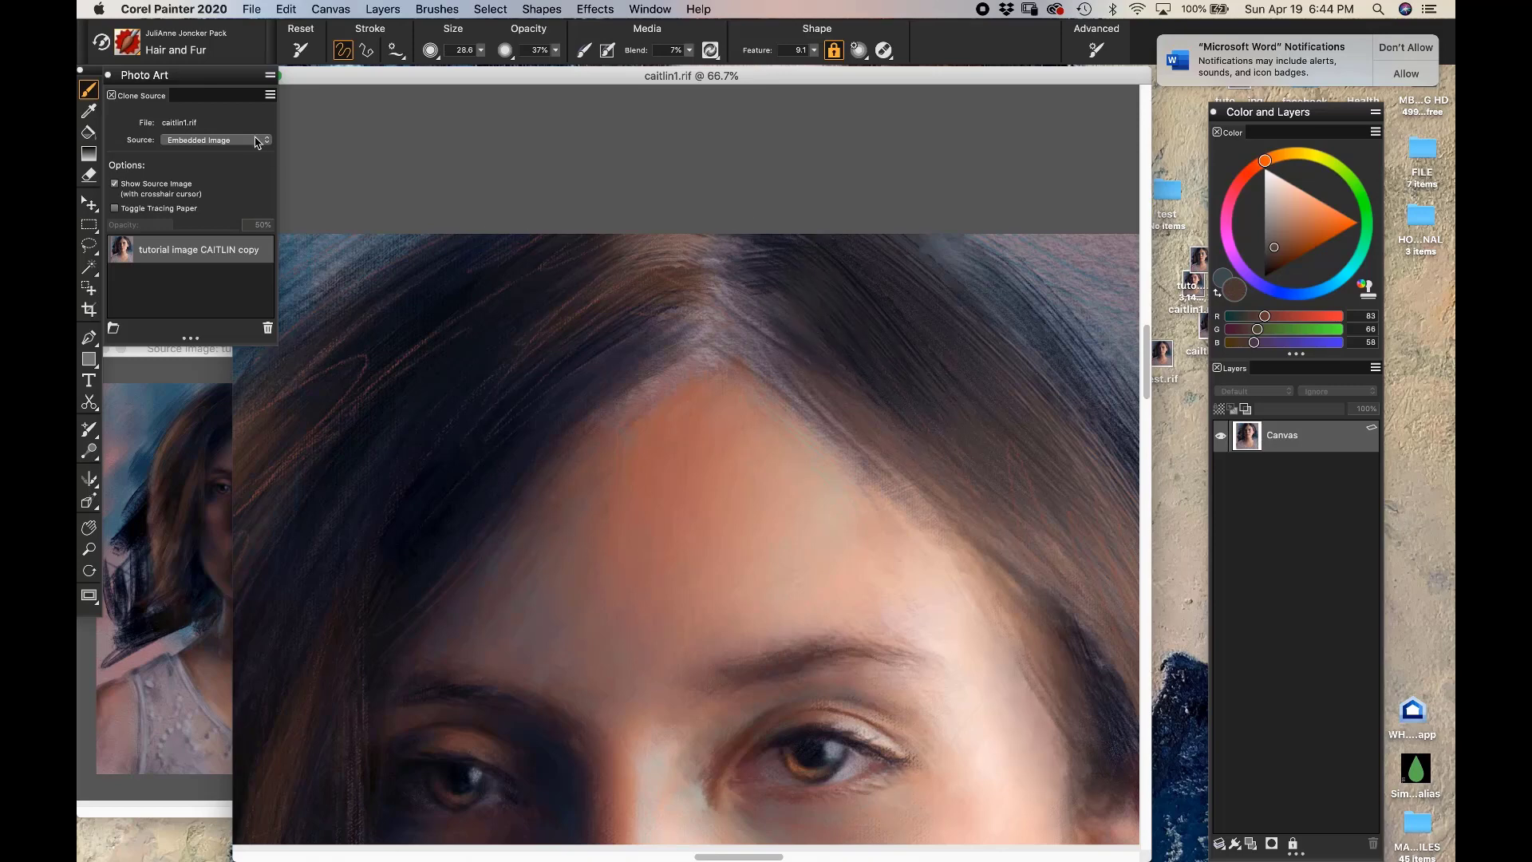
Switch to the Hair Soft Blender brush, test and undo a forehead stroke, and sample the forehead tone of RGB 179, 111, 98
left_click(140, 48)
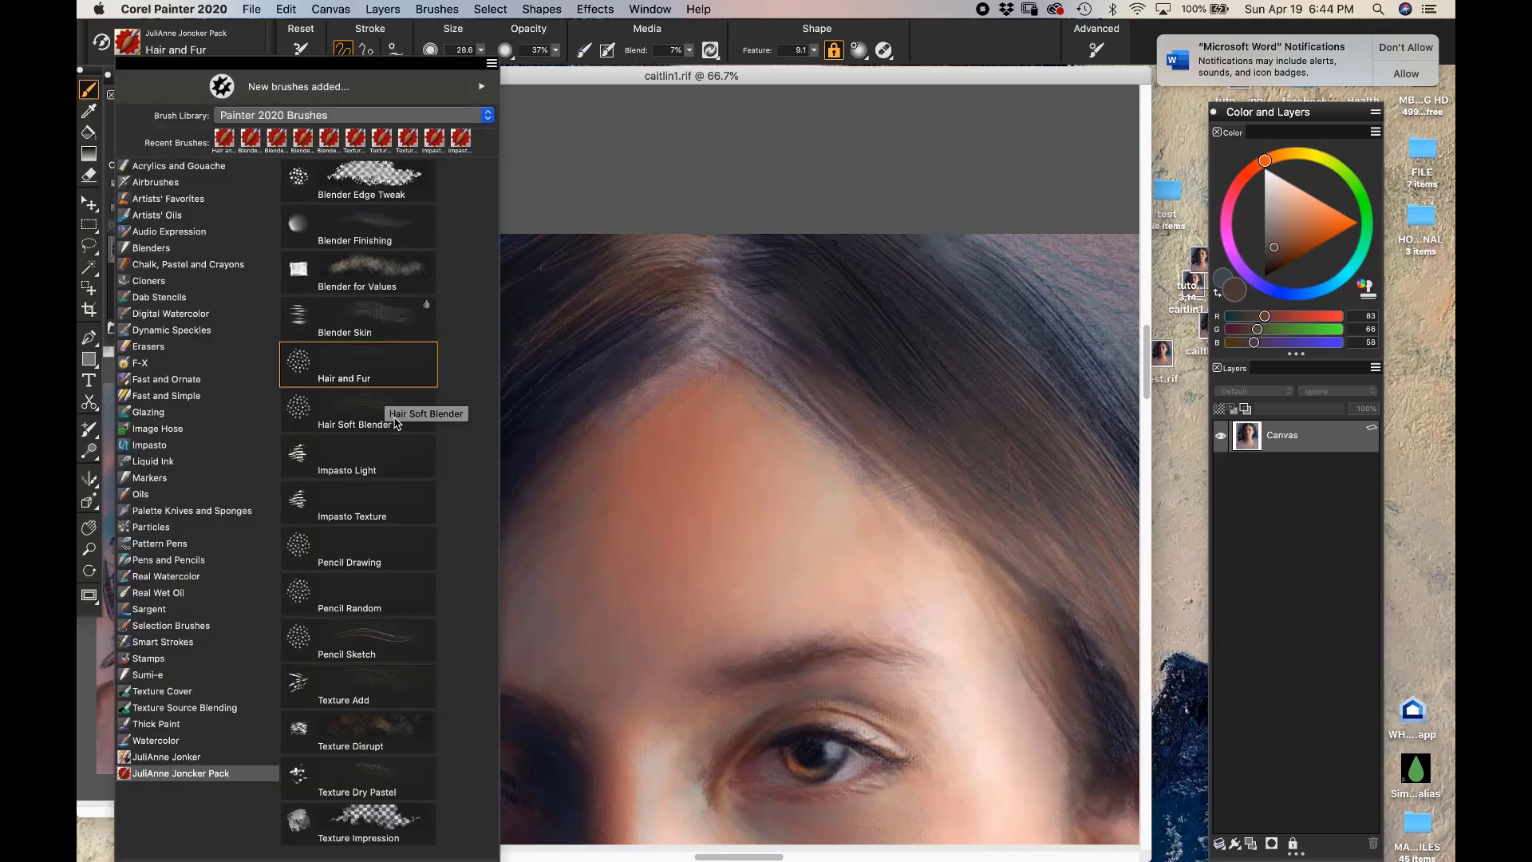
left_click(371, 403)
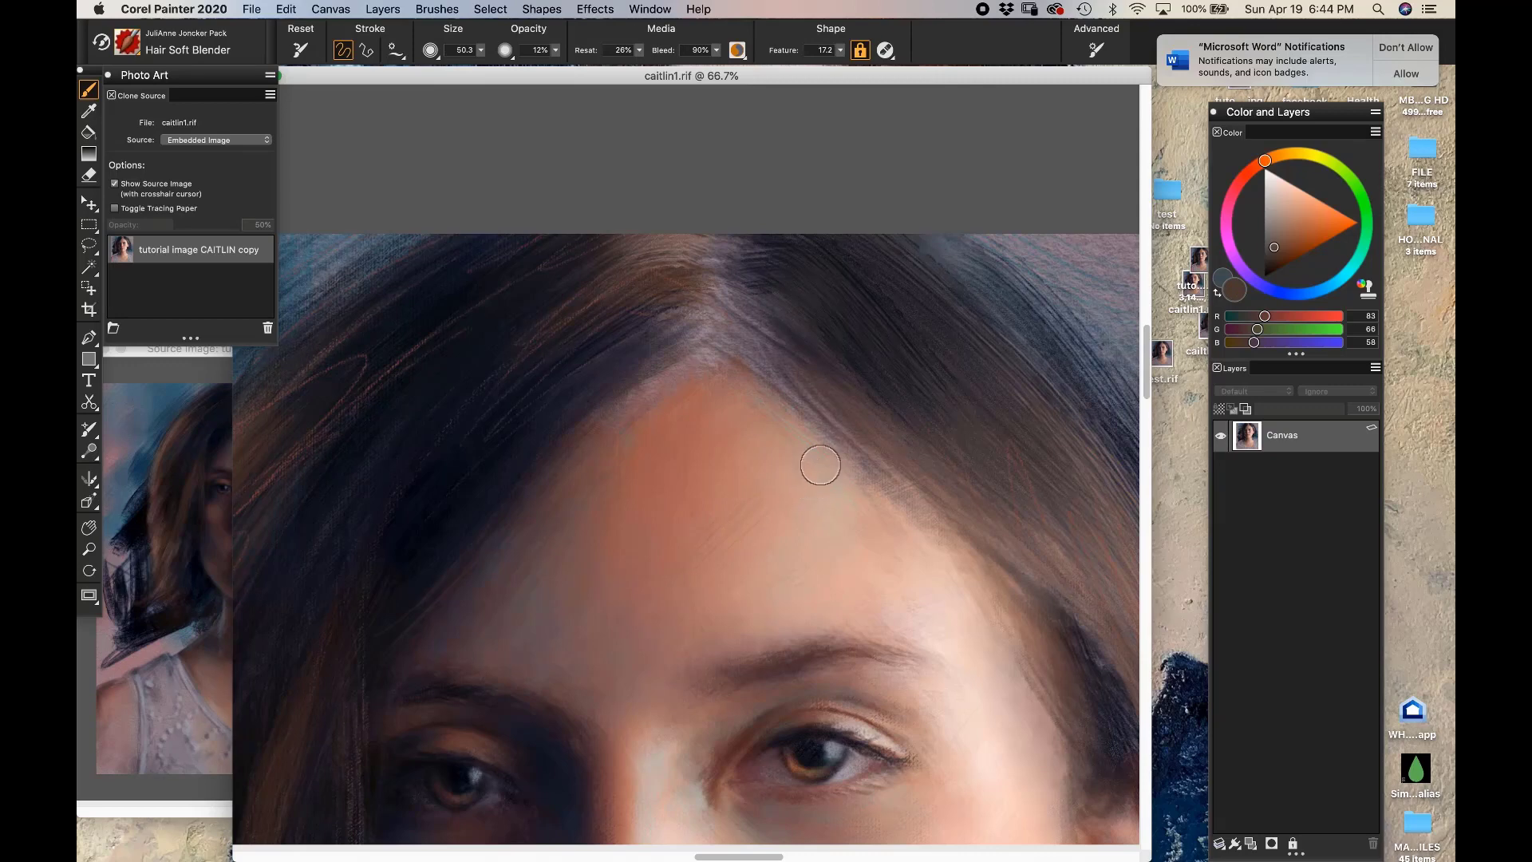
left_click_drag(782, 507, 676, 572)
key("super+z")
left_click(677, 498, "alt")
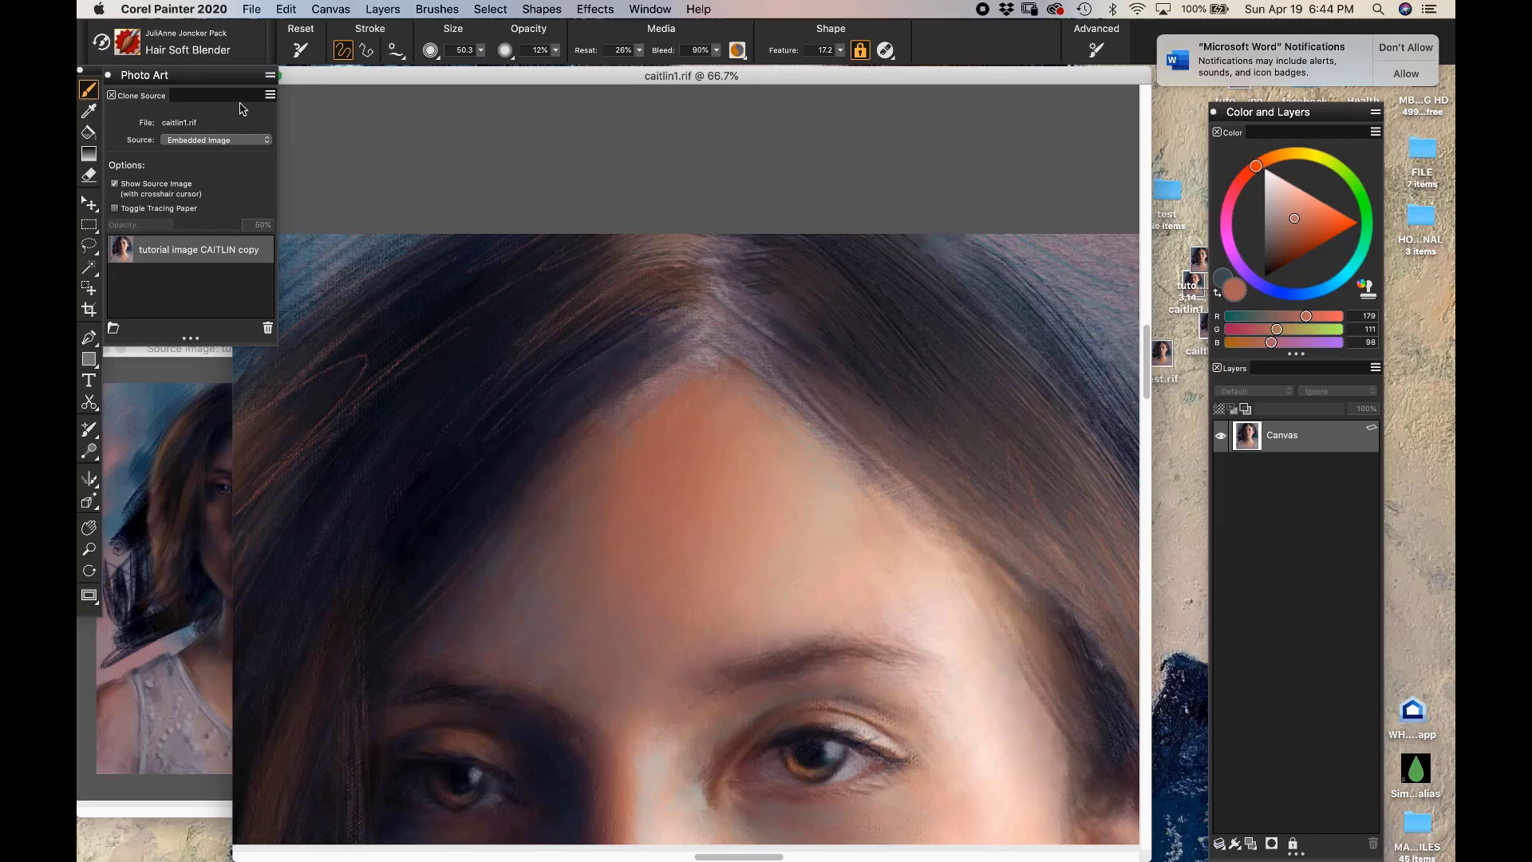
Switch to the Blender Skin brush with clone color off, blend the forehead, and sample a hair tone of RGB 94, 82, 84
left_click(139, 54)
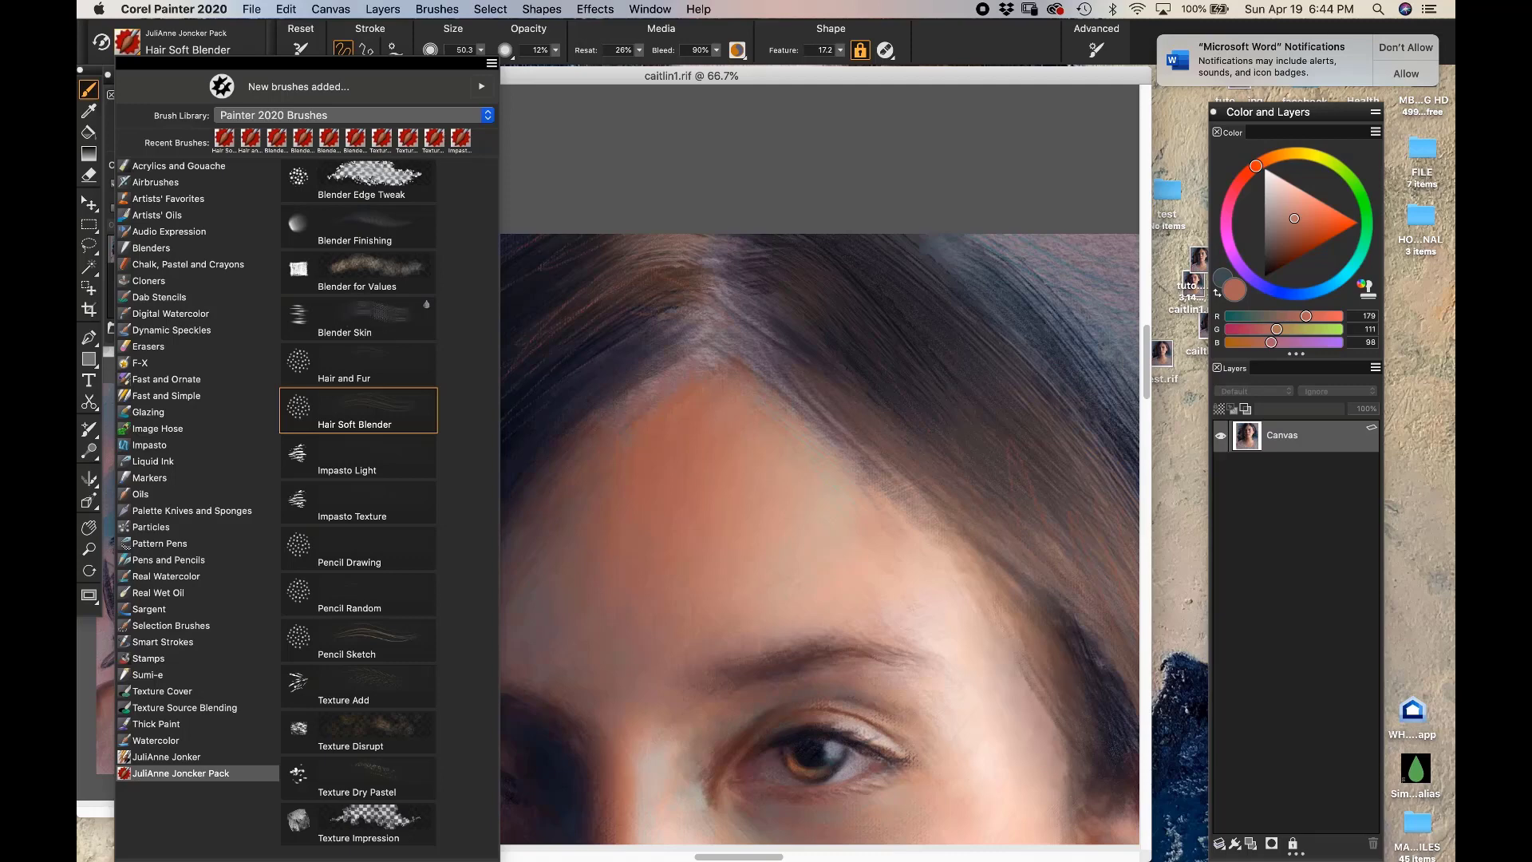
left_click(367, 318)
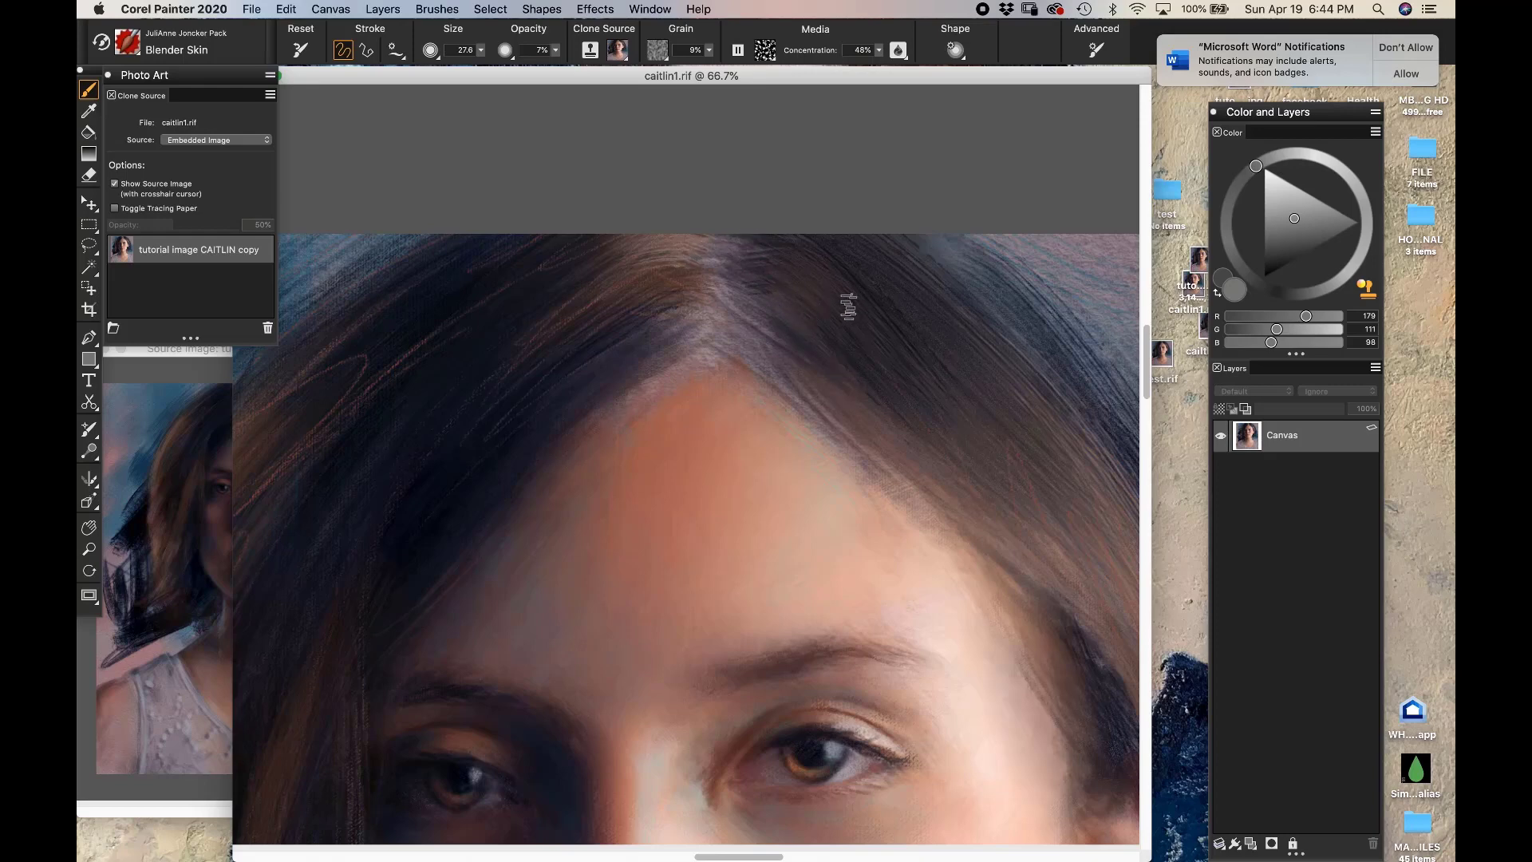
left_click(1365, 288)
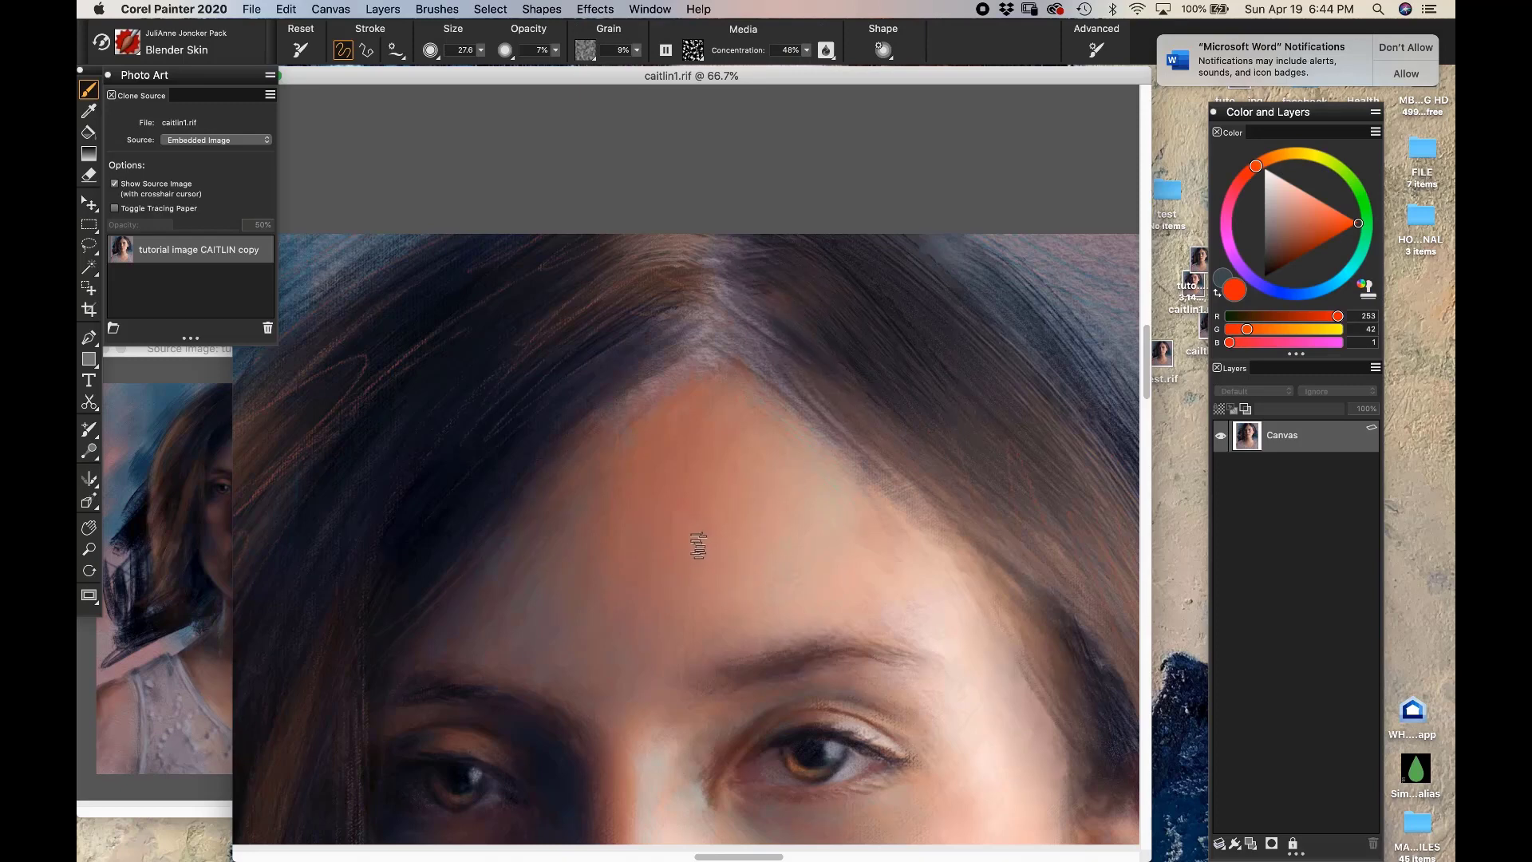
left_click_drag(753, 491, 709, 549)
left_click(1064, 497, "alt")
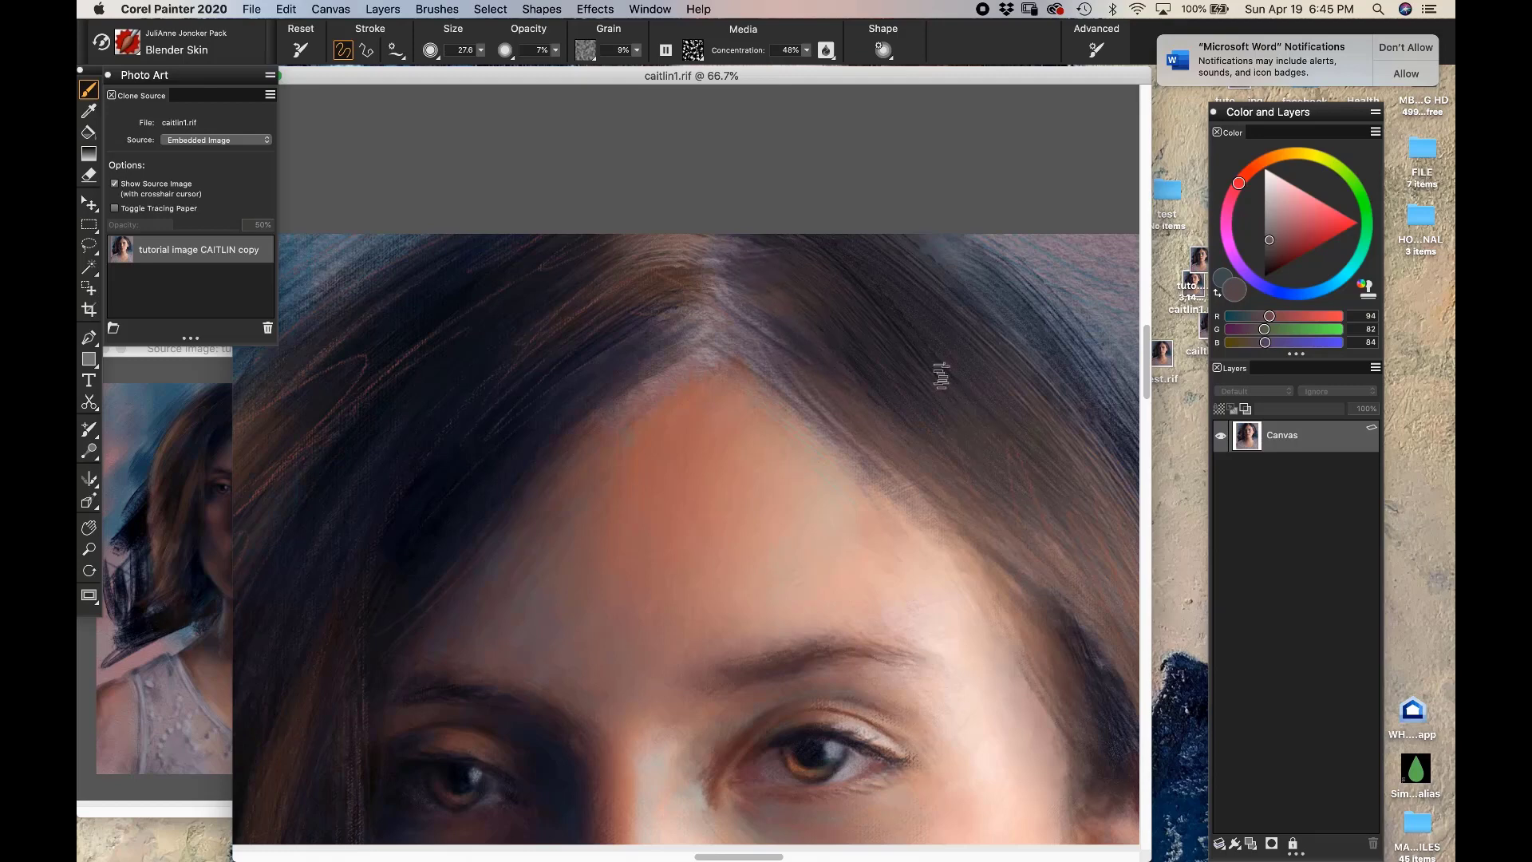
Switch to the Pencil Sketch brush and work around the hairline with sampled colours of RGB 10, 15, 21 and RGB 176, 111, 94
left_click(147, 58)
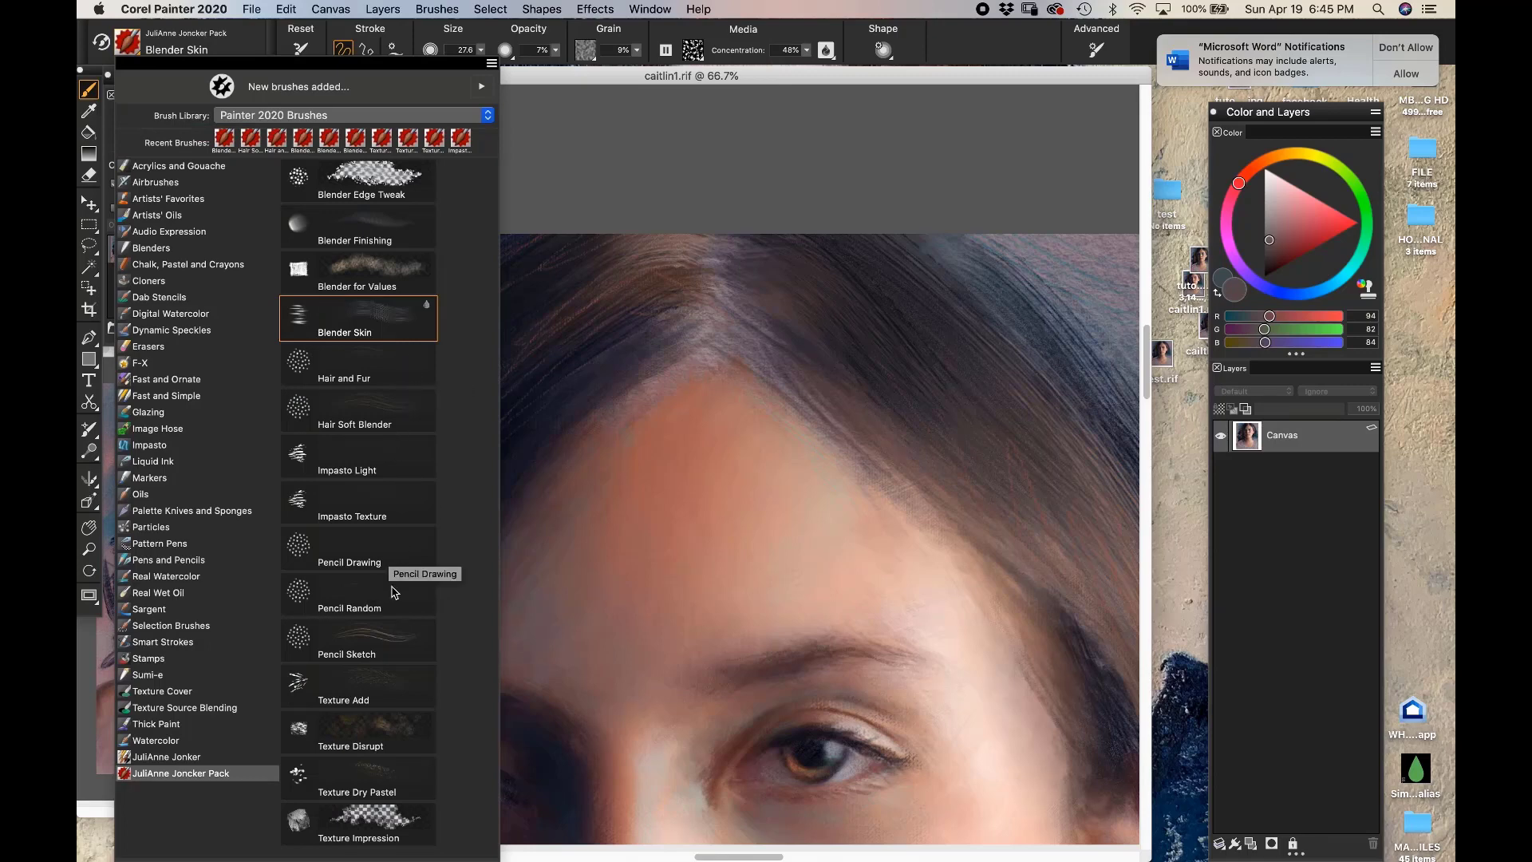
left_click(375, 639)
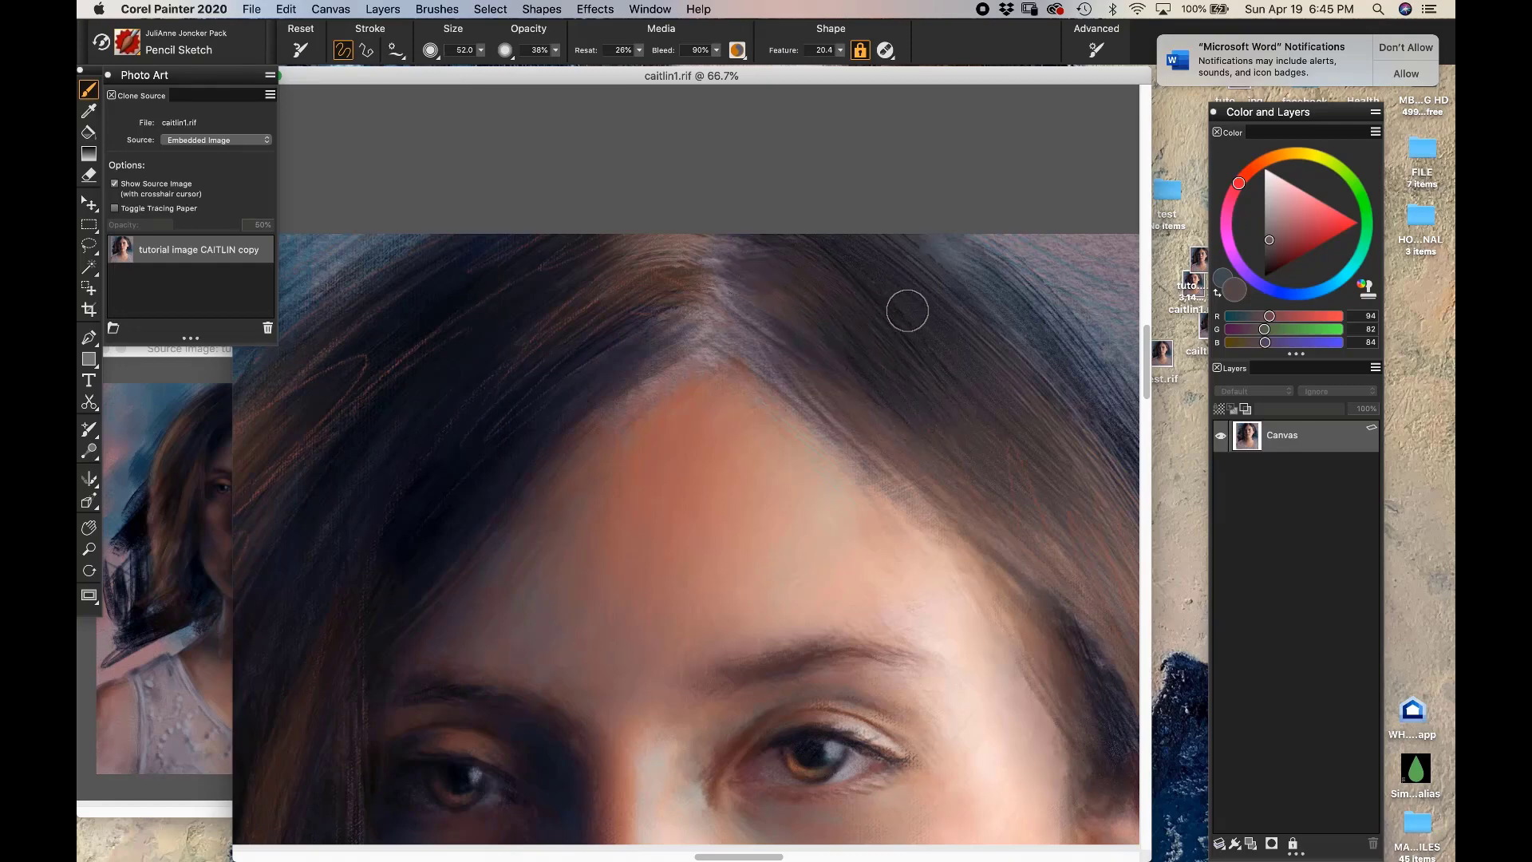
left_click(431, 369, "alt")
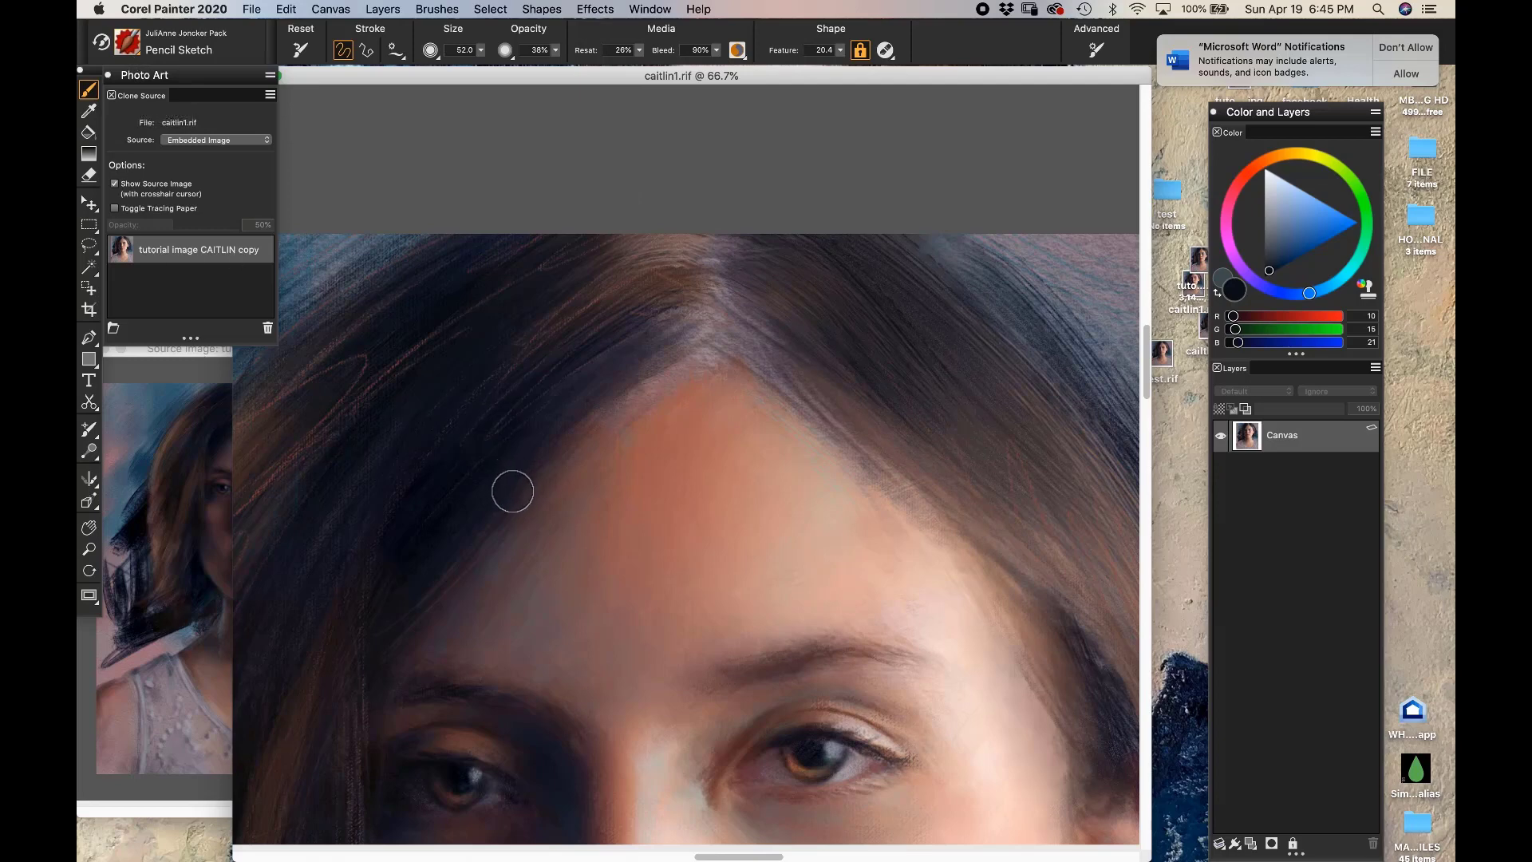
left_click(687, 437, "alt")
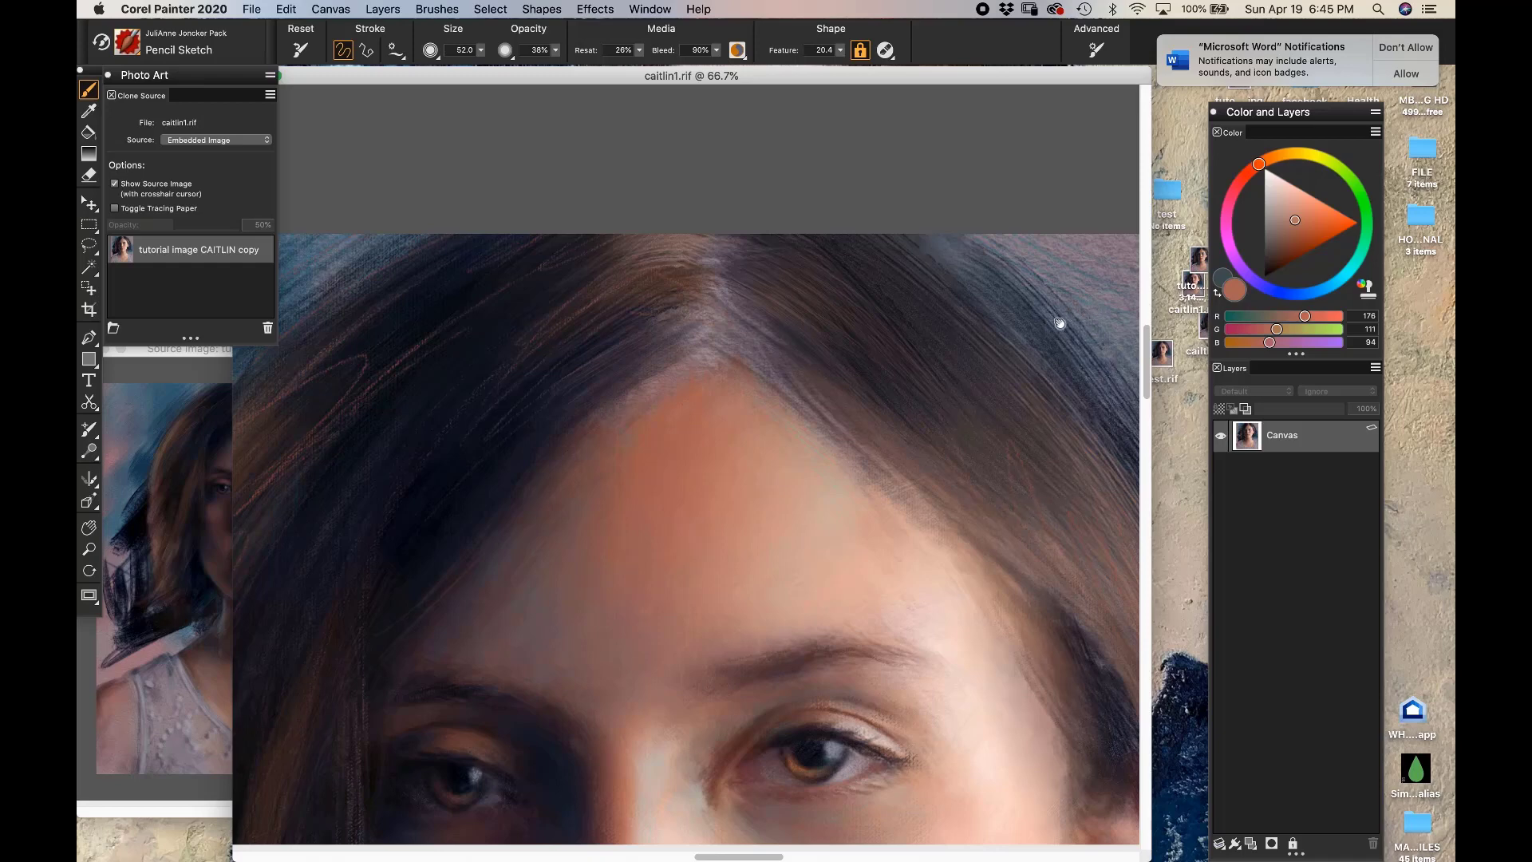
left_click_drag(1060, 325, 1043, 147)
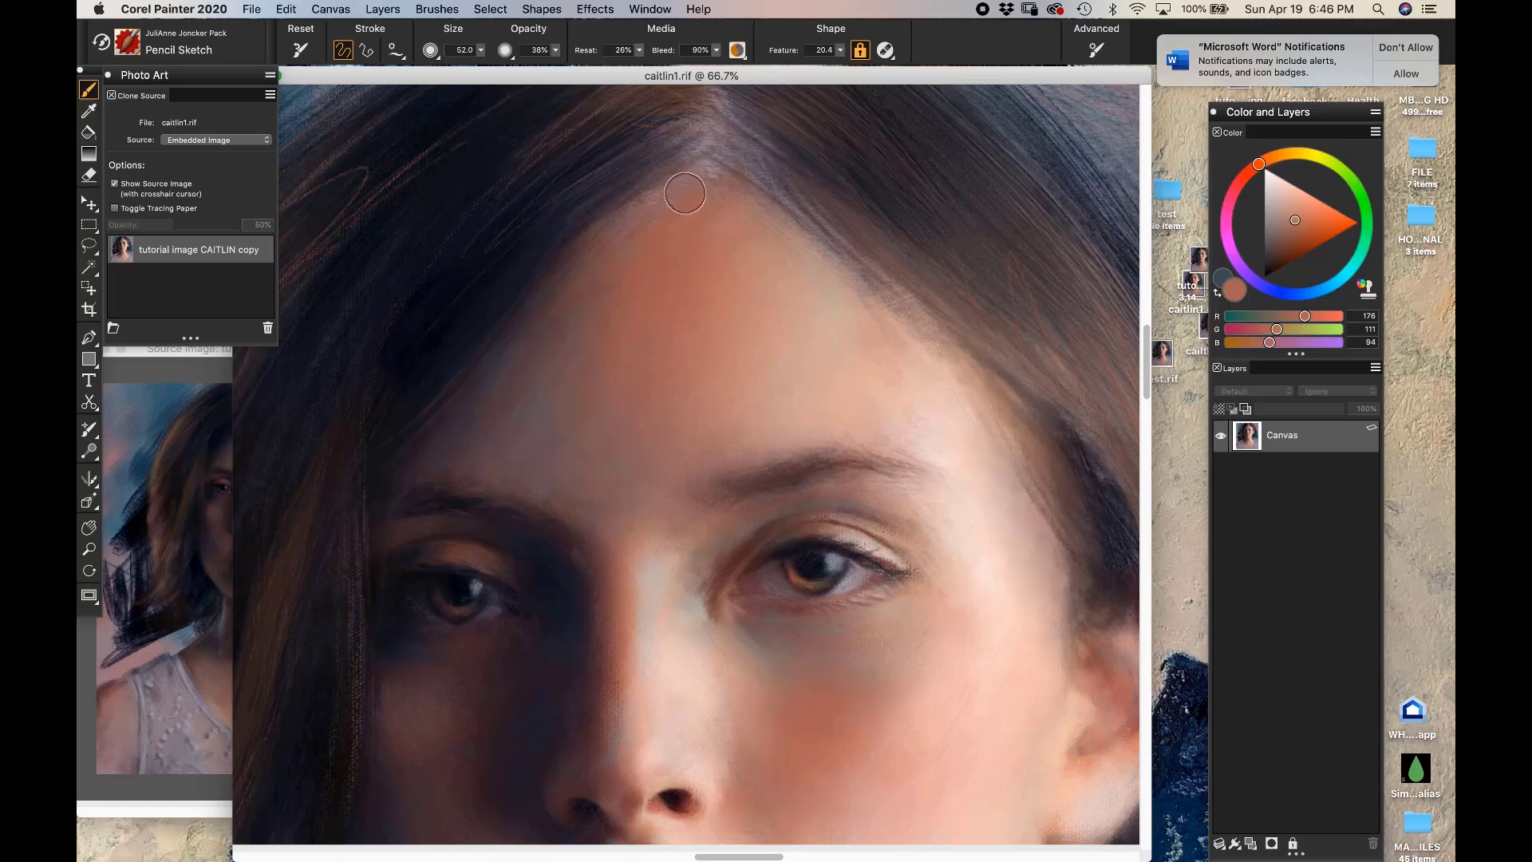
Switch to the Pencil Drawing brush and draw strands in the shadow-side hair with sampled colours of RGB 20, 23, 32 and RGB 69, 47, 36
left_click(139, 51)
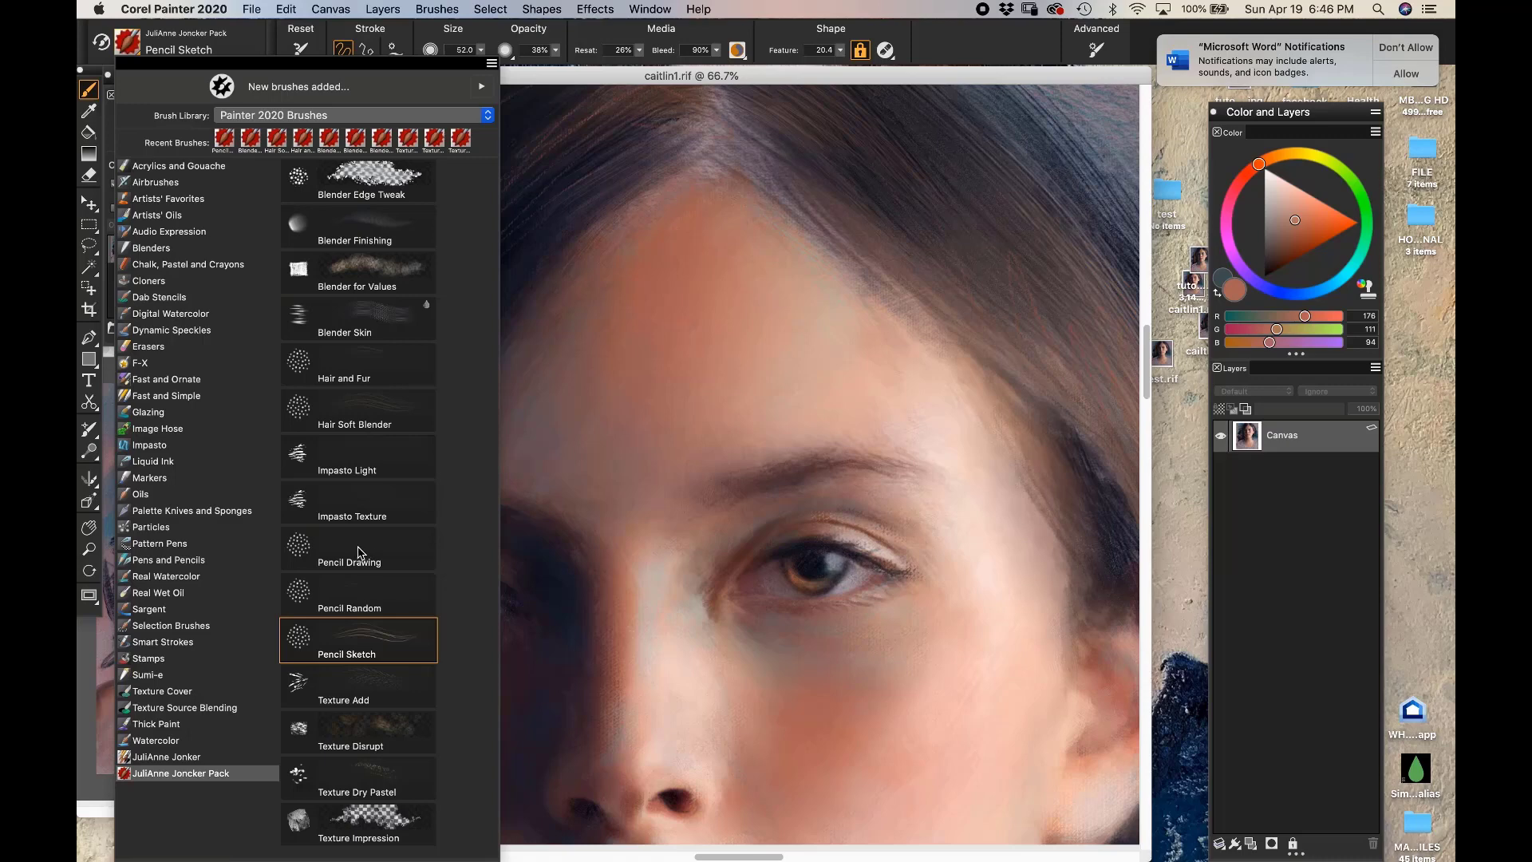
left_click(359, 551)
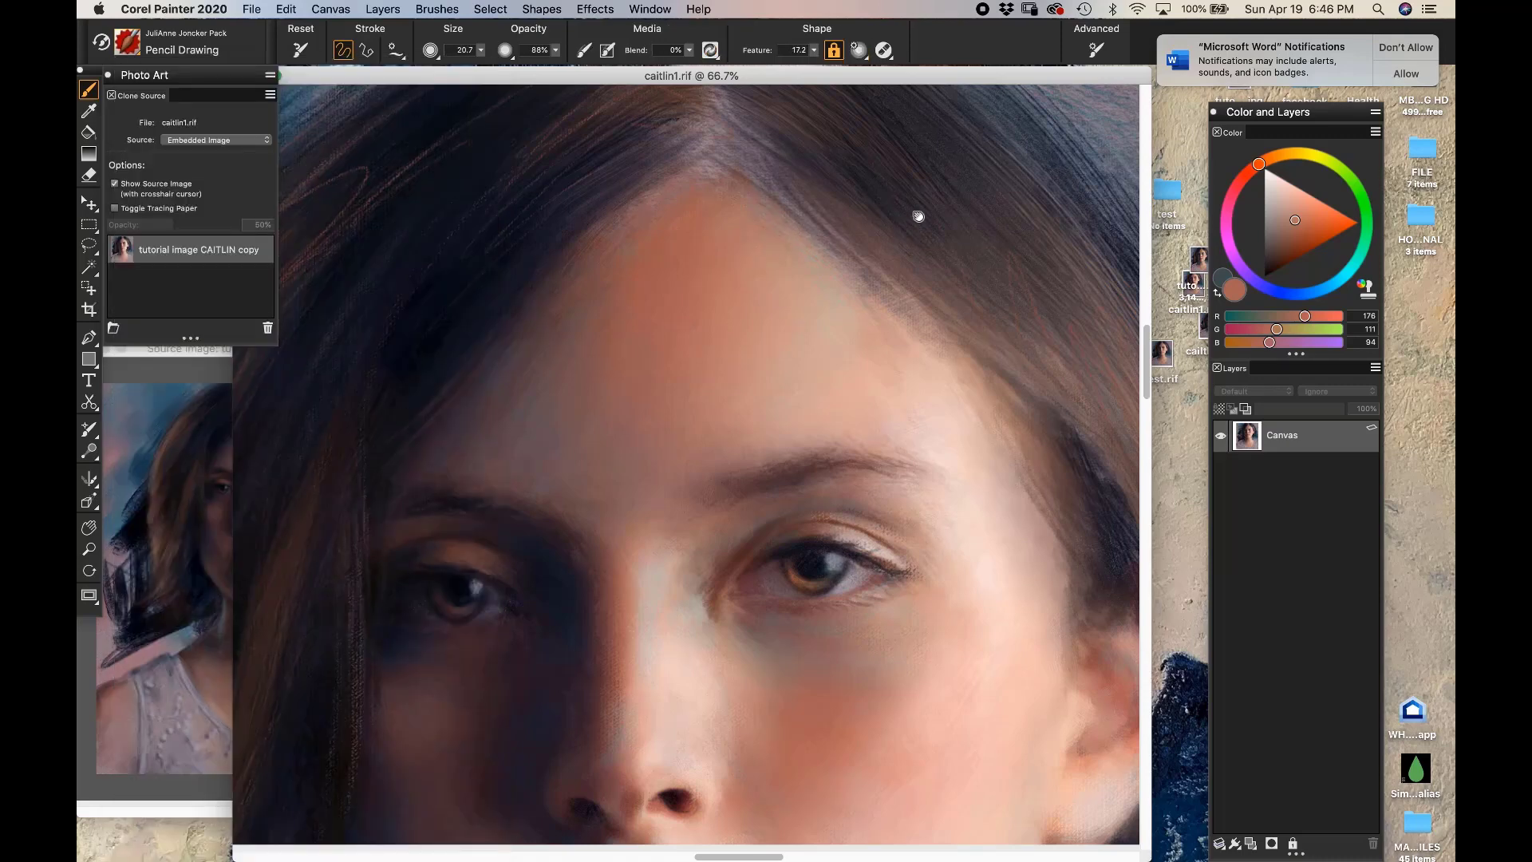
left_click_drag(919, 216, 995, 95)
mouse_move(421, 380)
left_mouse_down()
mouse_move(559, 242)
mouse_move(582, 256)
mouse_move(534, 249)
mouse_move(521, 269)
mouse_move(530, 232)
left_mouse_up()
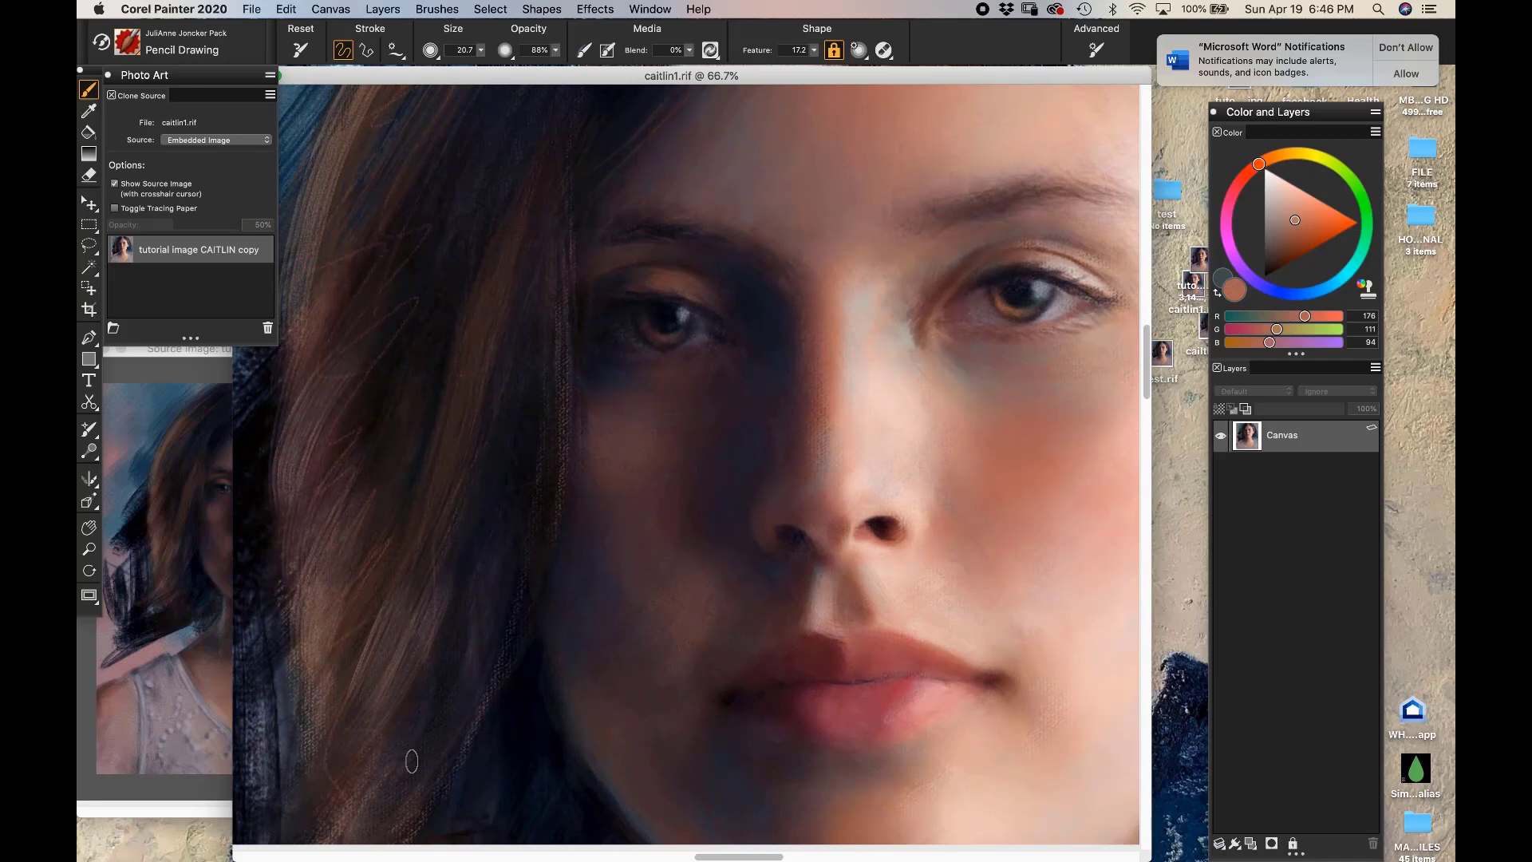
left_click(424, 707, "alt")
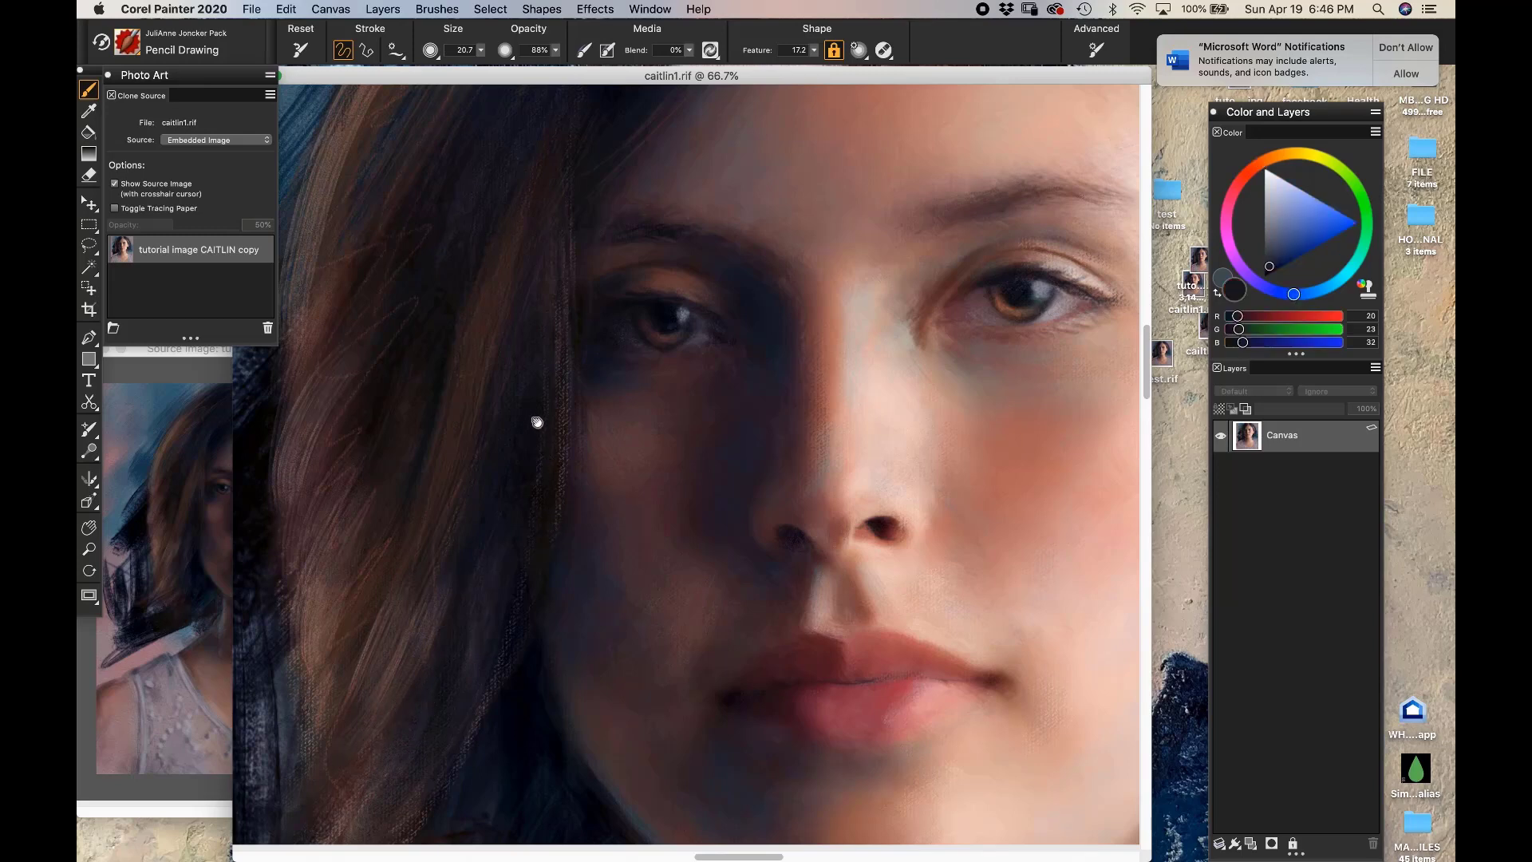
left_click_drag(543, 382, 555, 191)
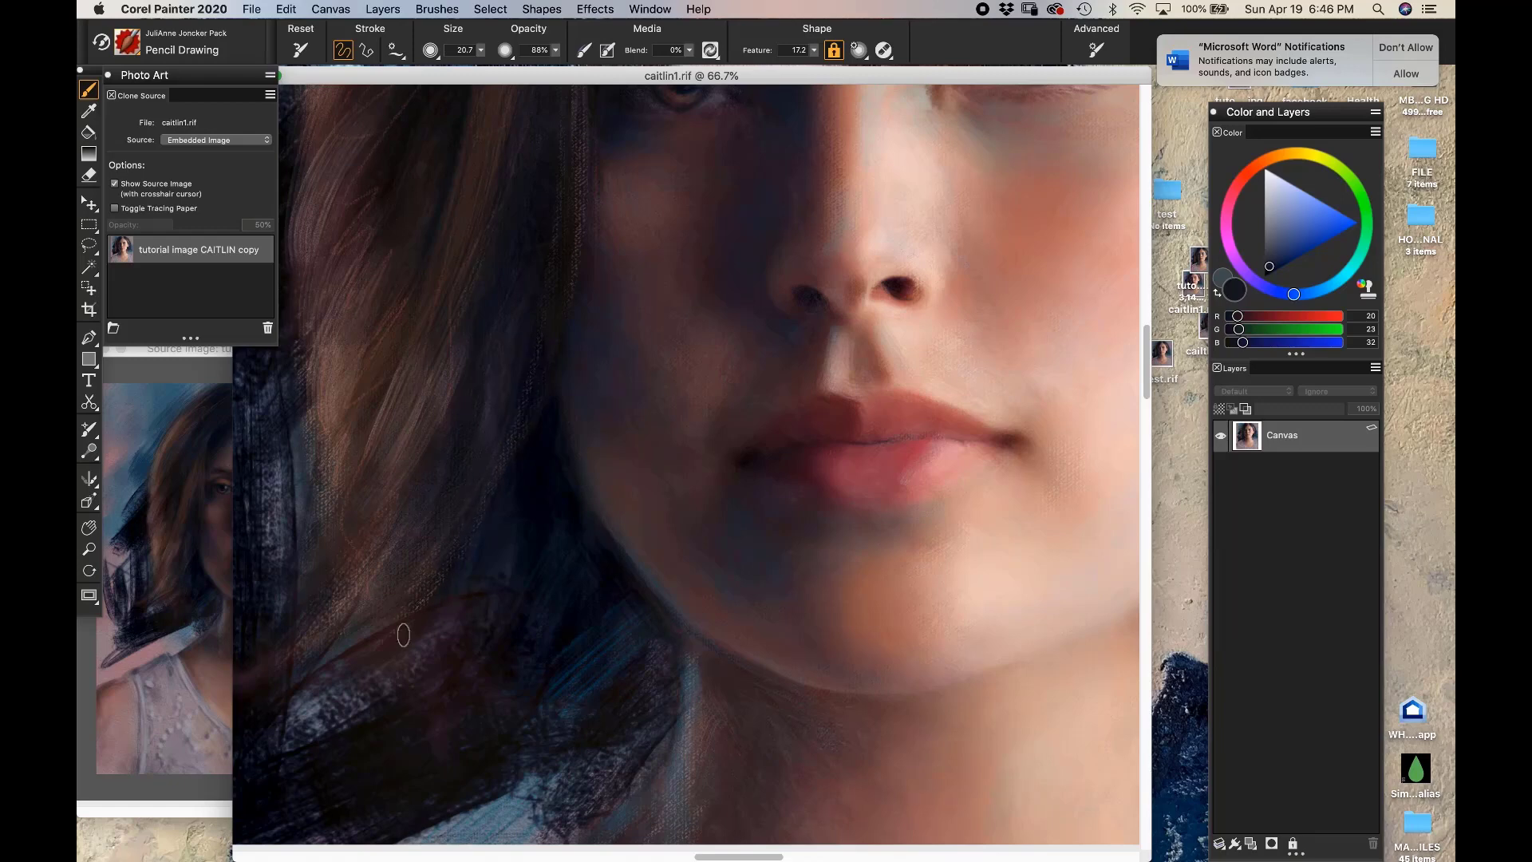
left_click_drag(502, 328, 407, 639)
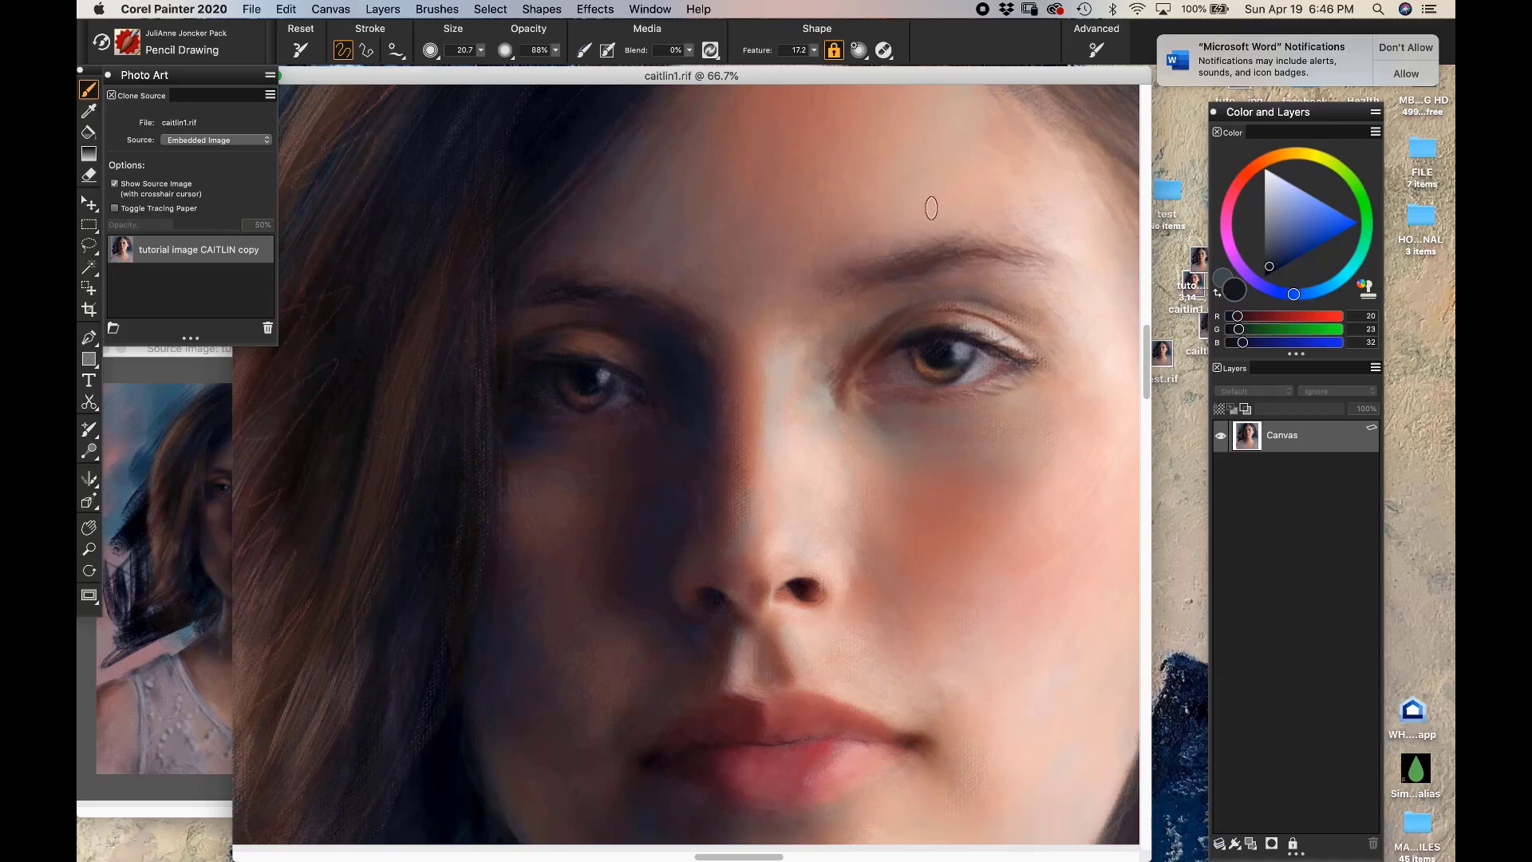
left_click(402, 382, "alt")
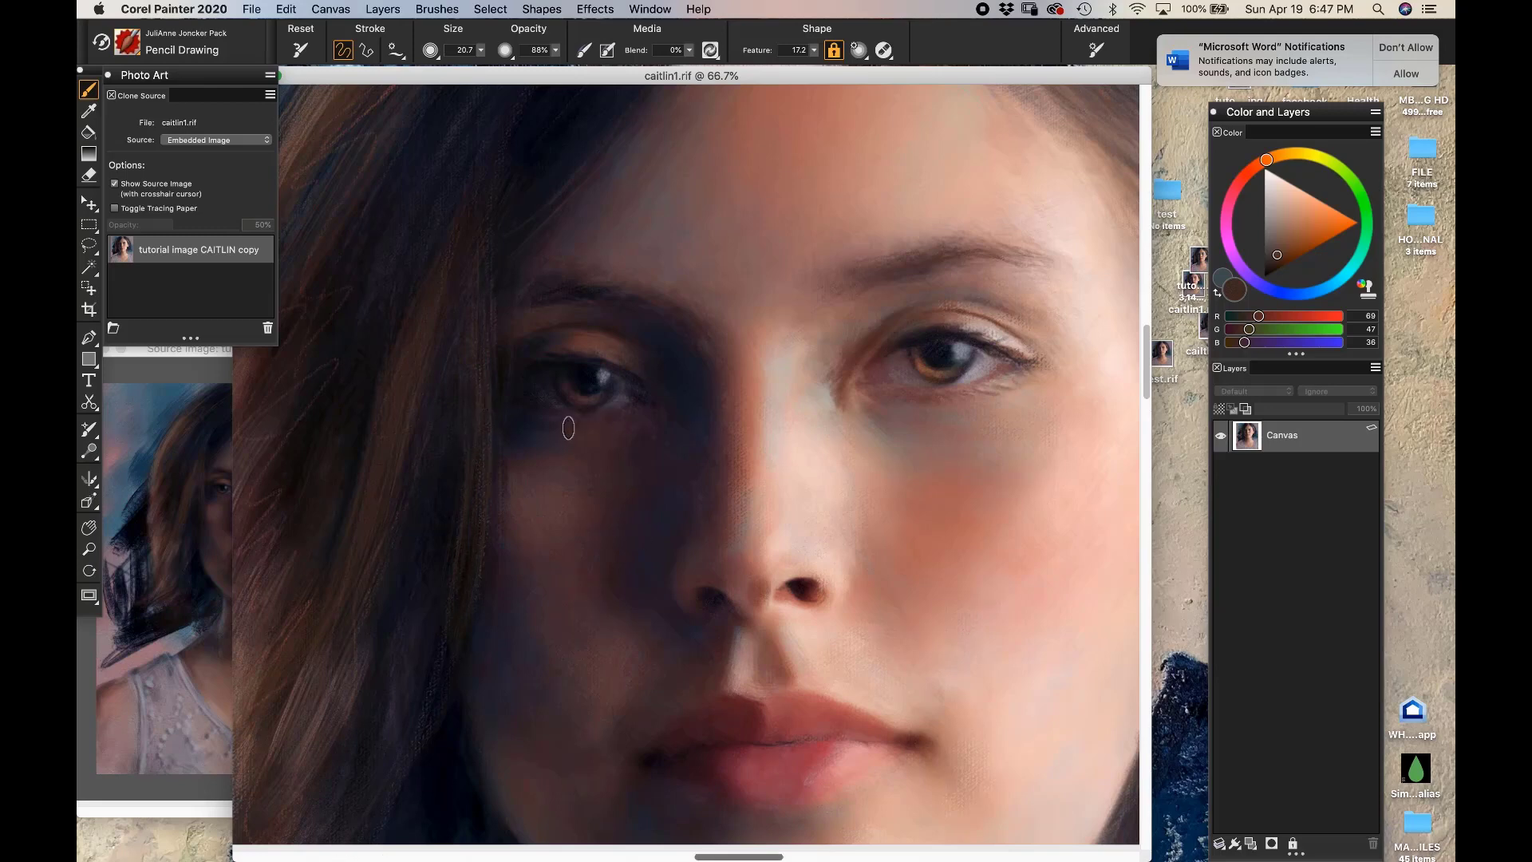
Switch to the Pencil Random brush for working on the lower hair beside the shaded jaw
left_click_drag(632, 332, 697, 109)
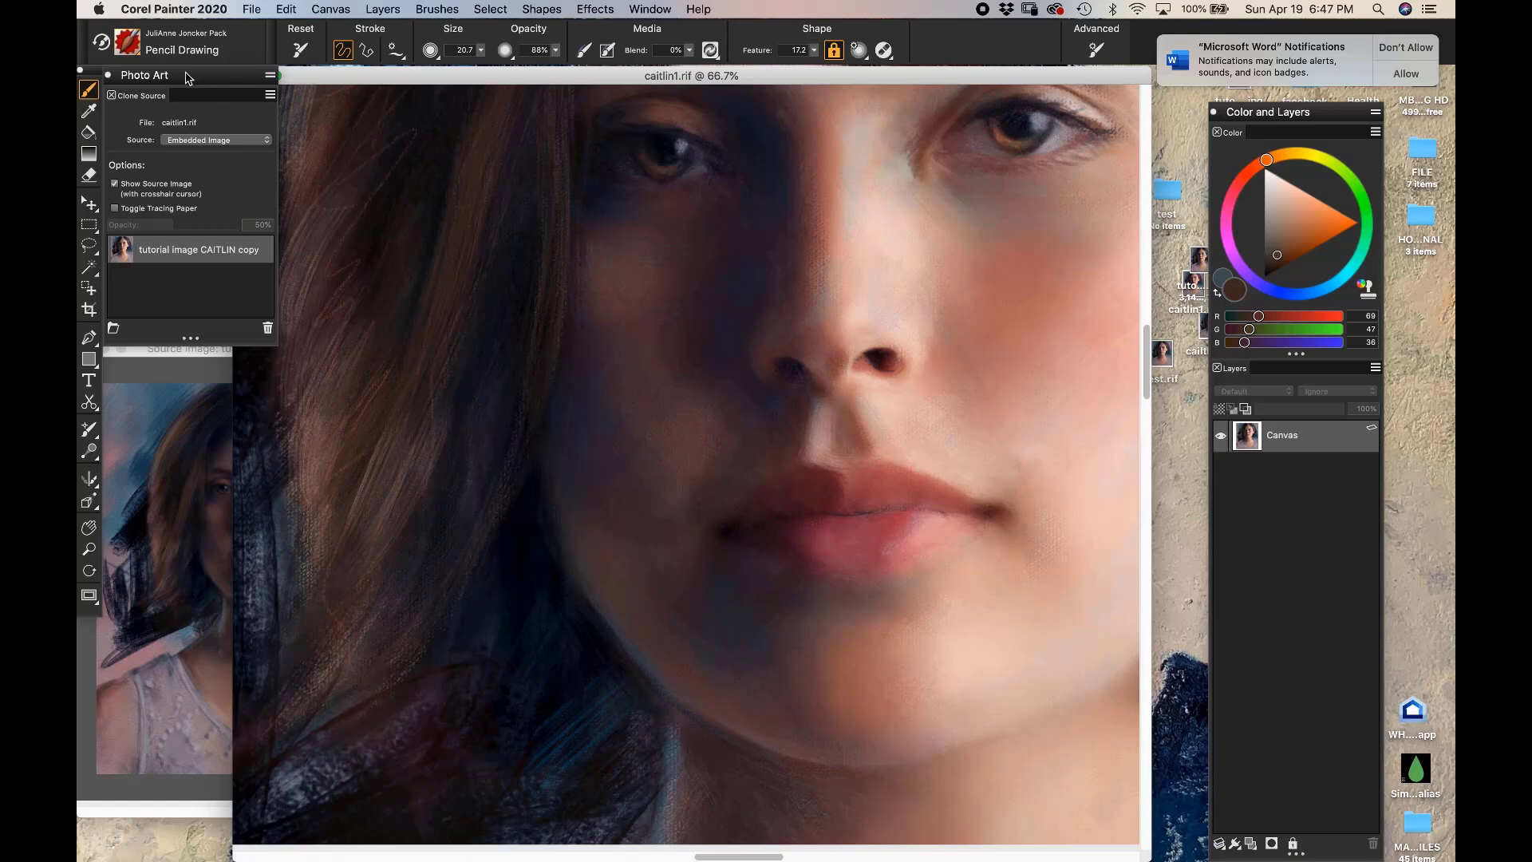
left_click(141, 60)
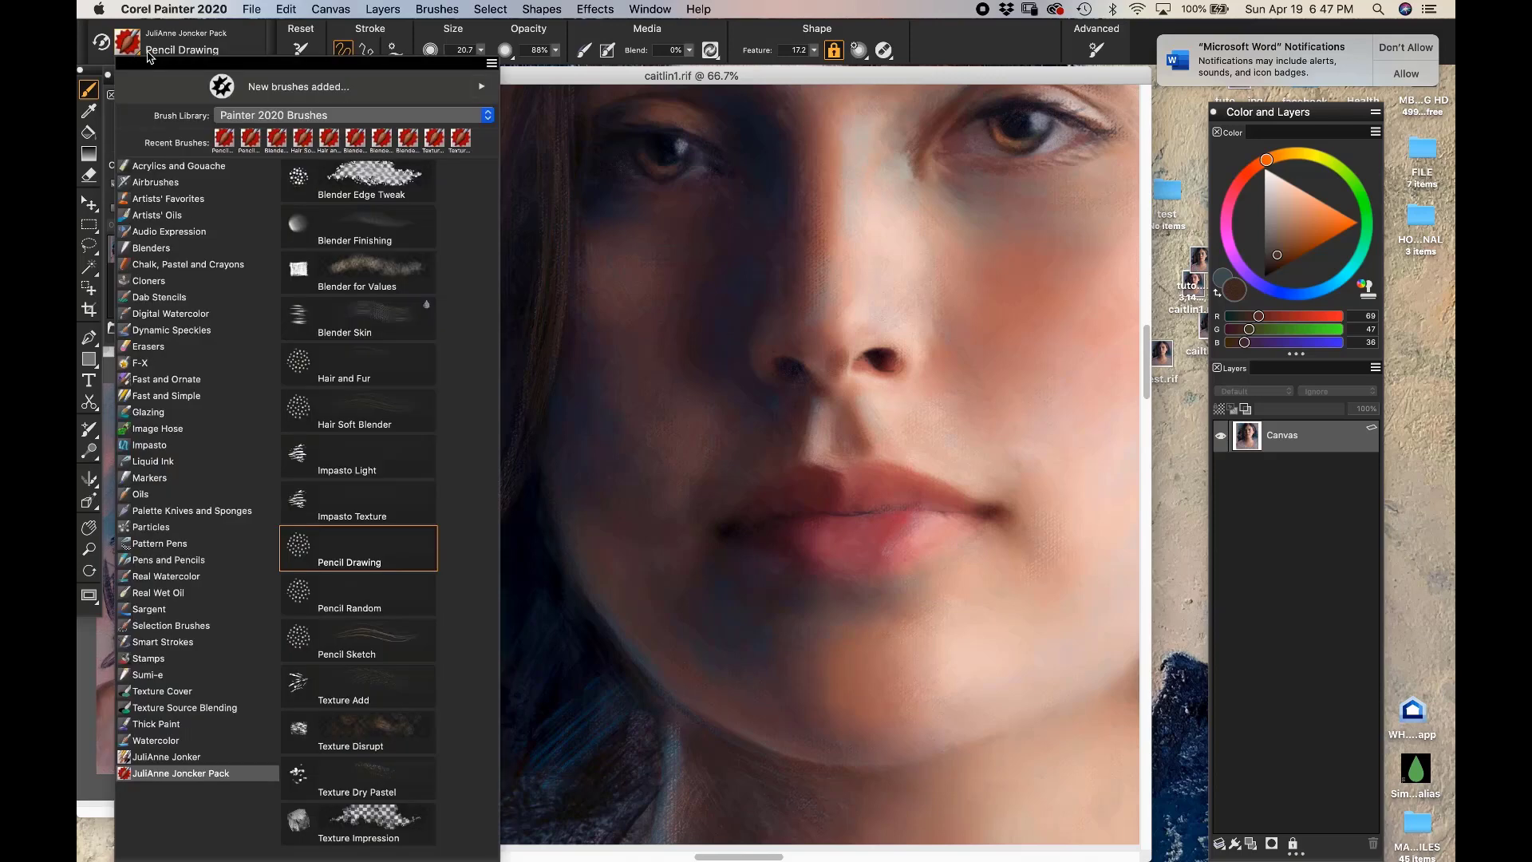
left_click(375, 597)
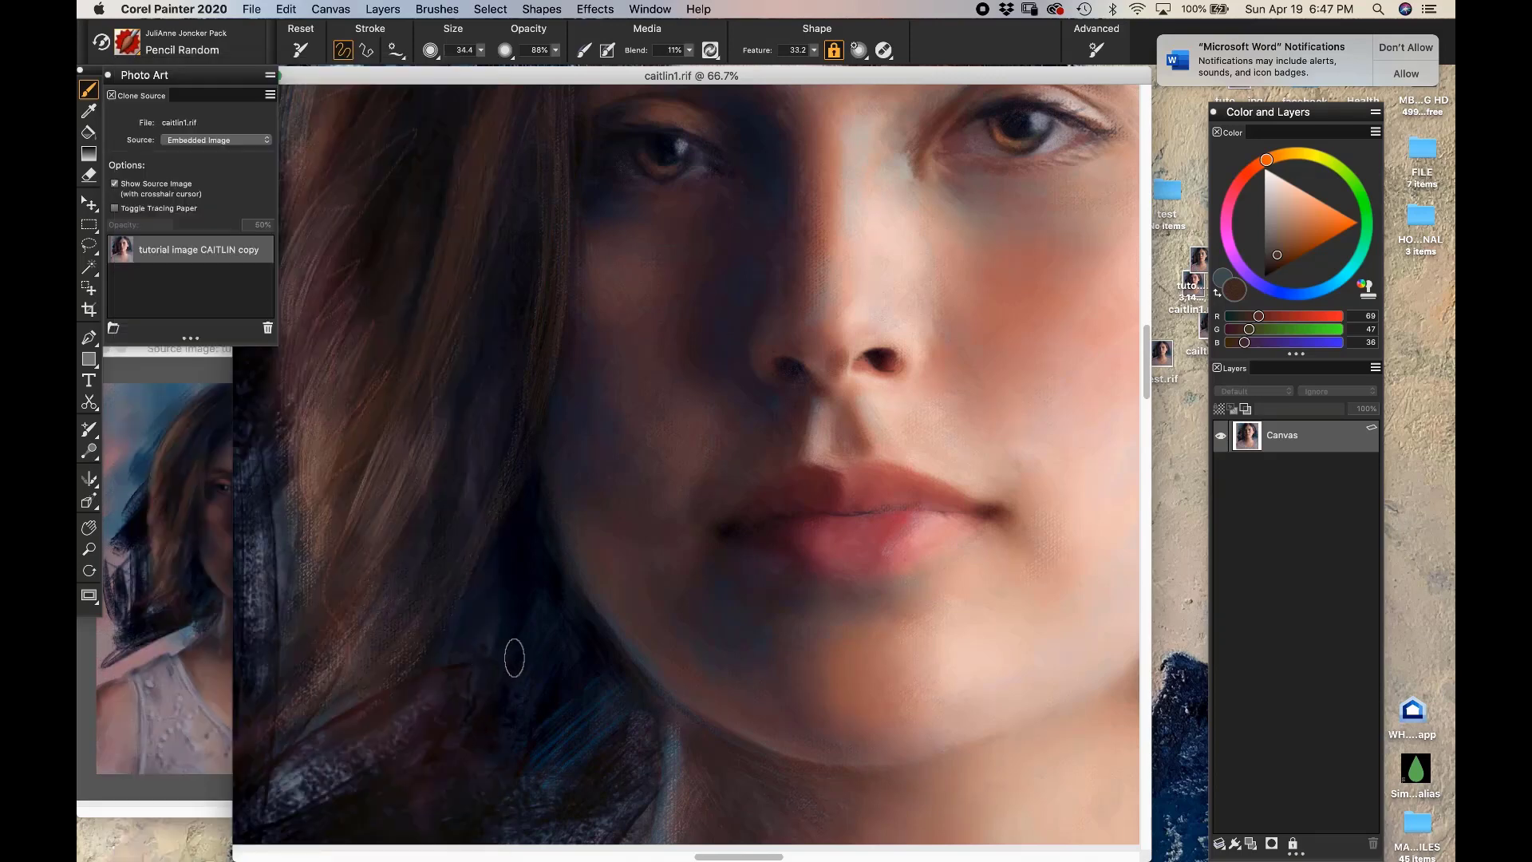
Try Pencil Random strokes over the lit cheek beside the nose
left_click_drag(524, 523, 304, 597)
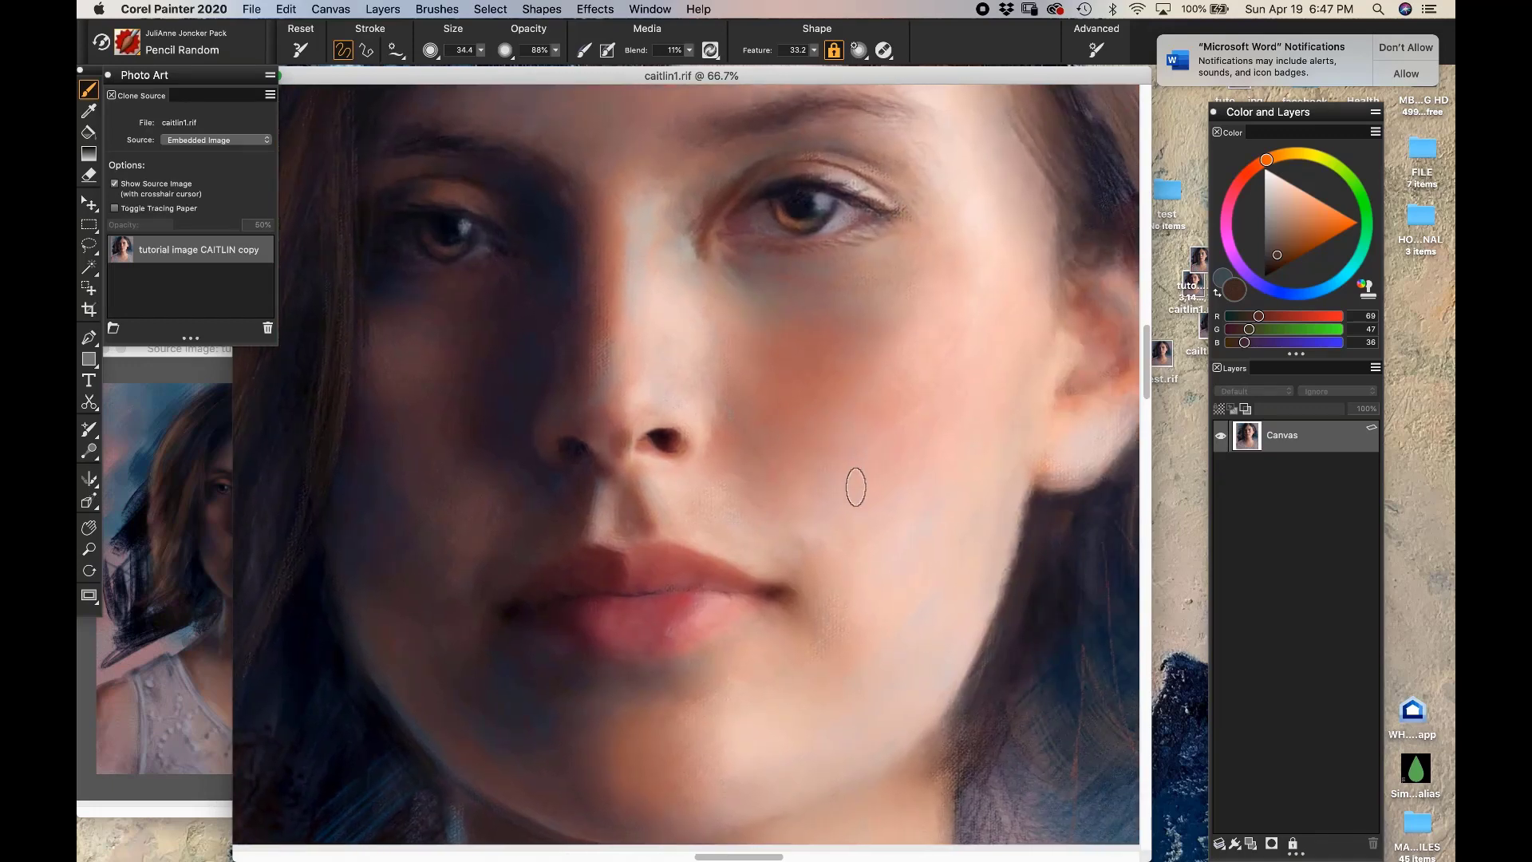
mouse_move(871, 457)
left_mouse_down()
mouse_move(979, 360)
mouse_move(871, 518)
left_mouse_up()
left_click_drag(905, 343, 881, 579)
left_click_drag(1013, 363, 881, 540)
key("super+z")
key("super+z")
Switch to the Pencil Drawing brush at size 22.9 and sample a dark tone of RGB 29, 26, 33 for the hair below the ear
mouse_move(987, 235)
left_mouse_down()
mouse_move(807, 582)
mouse_move(768, 616)
left_mouse_up()
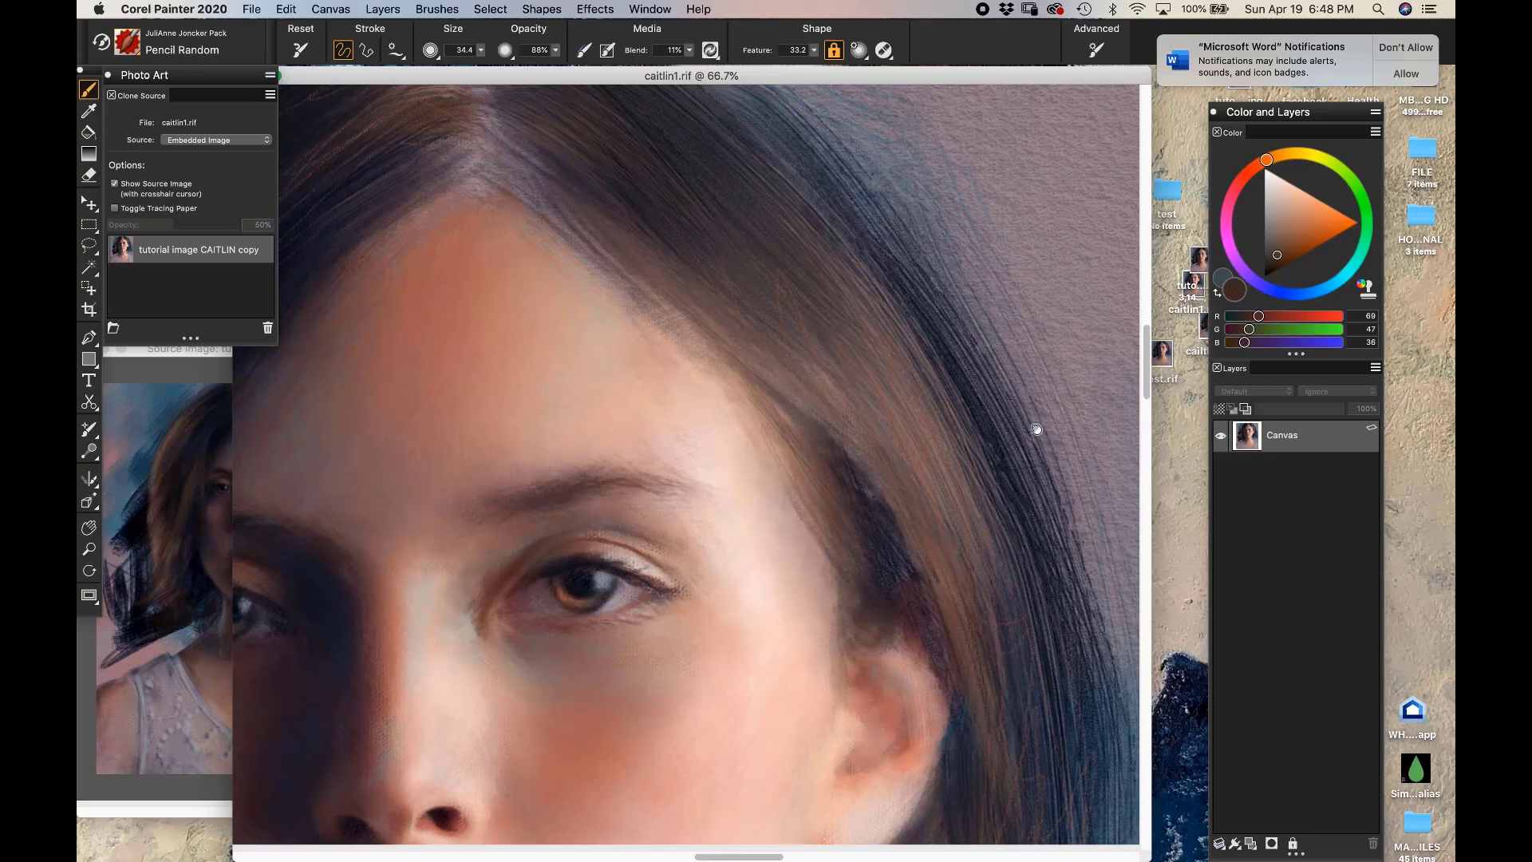
scroll(1038, 431, "down", 10)
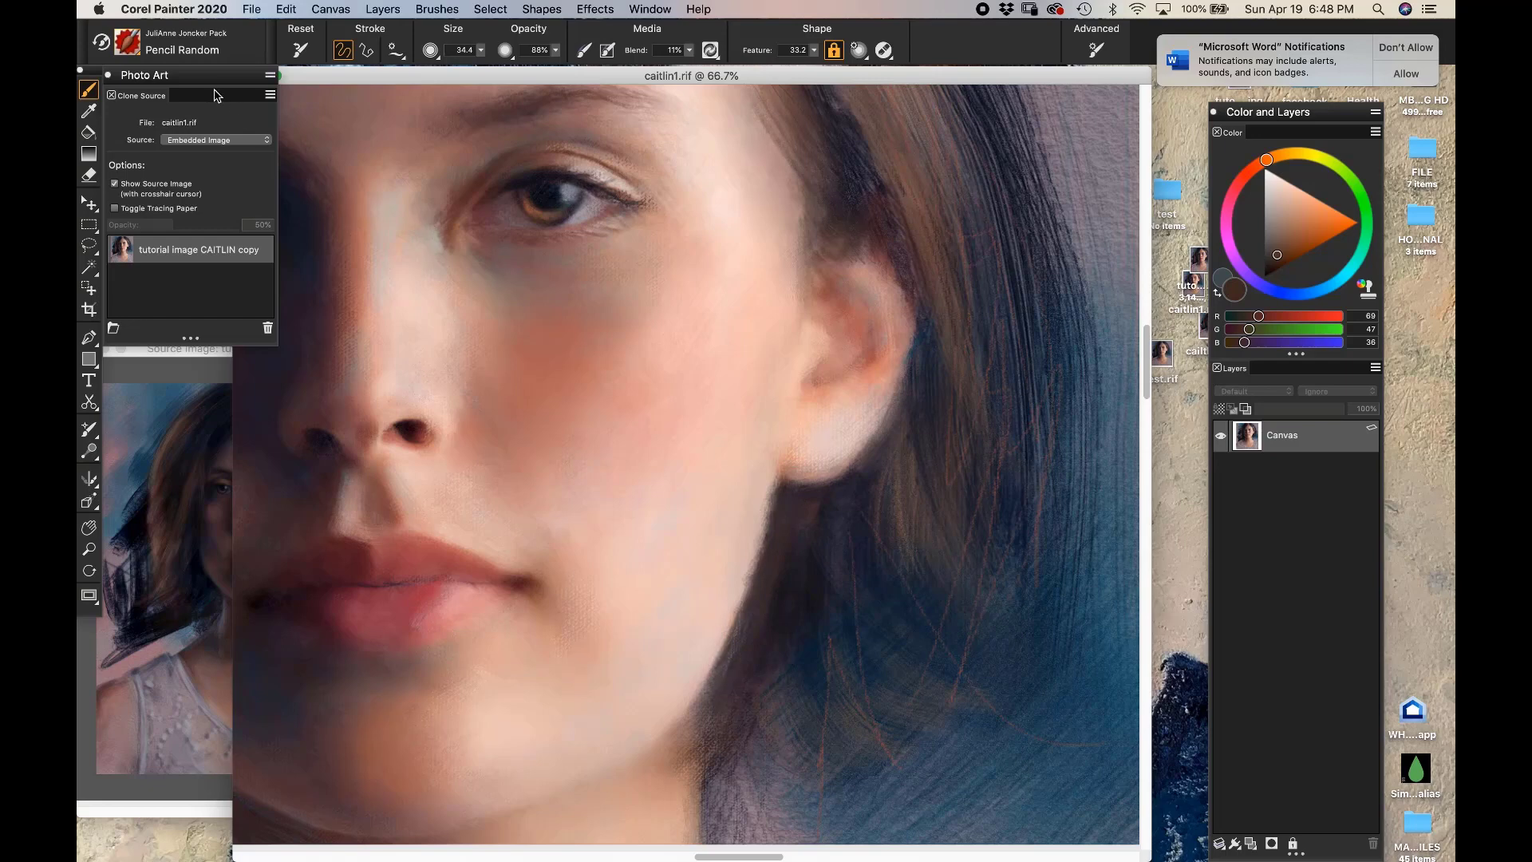
left_click(137, 50)
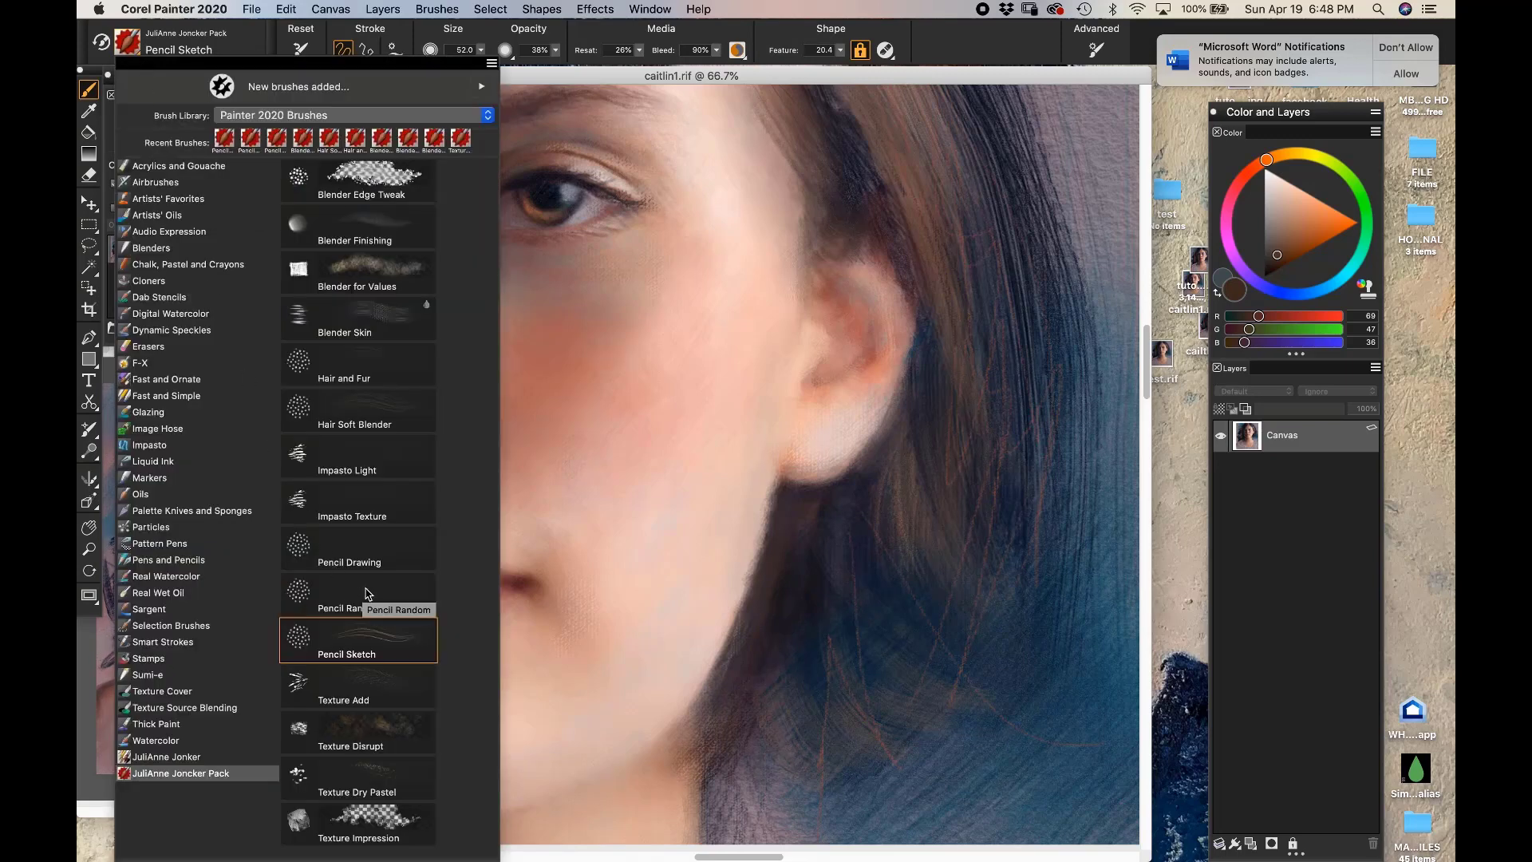
left_click(364, 548)
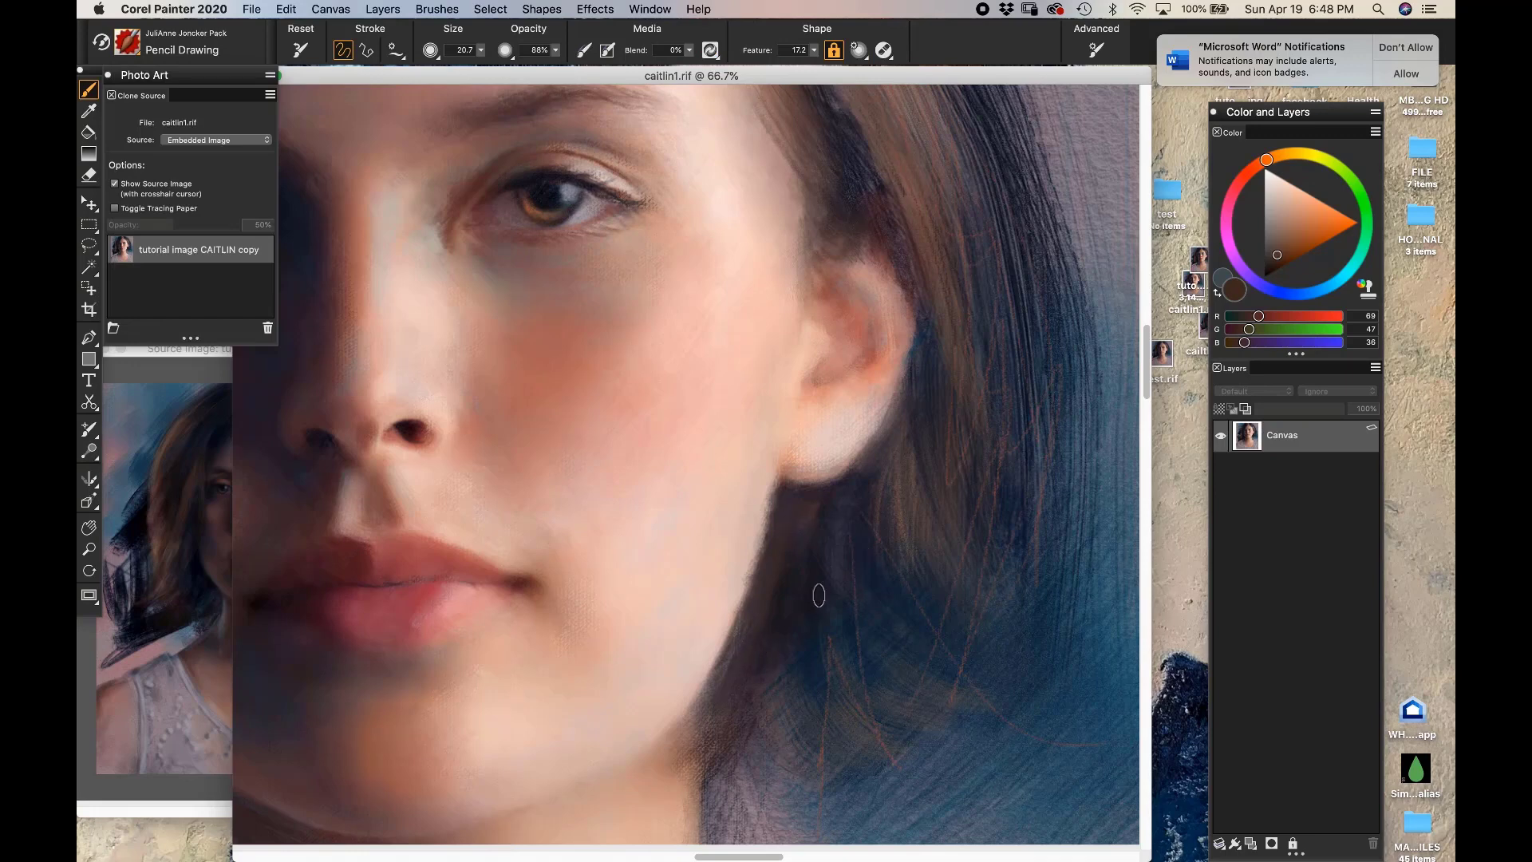
left_click_drag(818, 587, 822, 582)
left_click(819, 587, "alt")
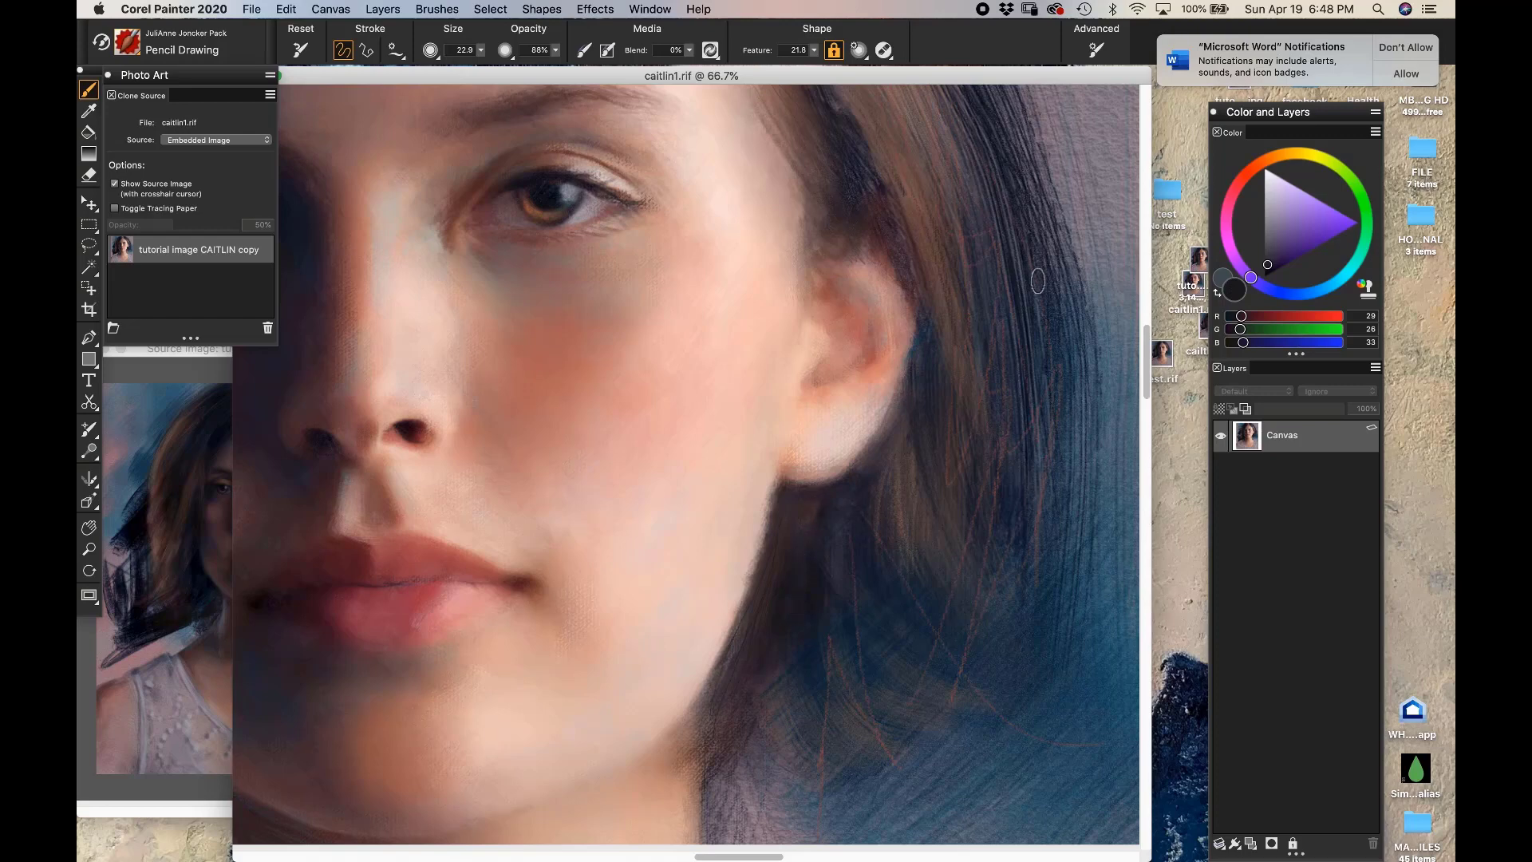
Turn on clone color for the Pencil Drawing brush for work along the hairline above the ear
scroll(1020, 407, "up", 5)
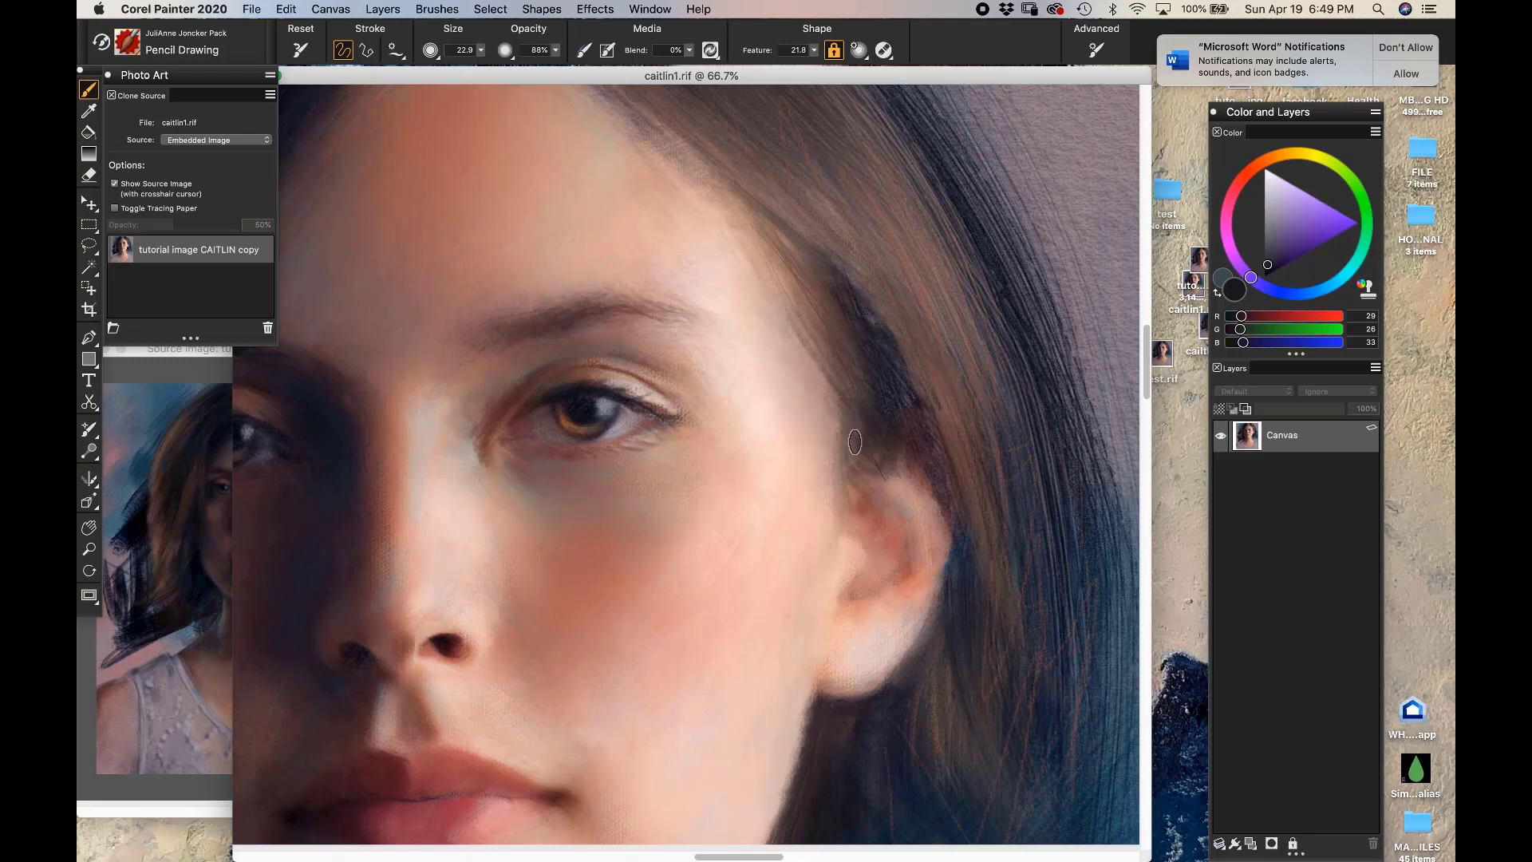
left_click(1366, 285)
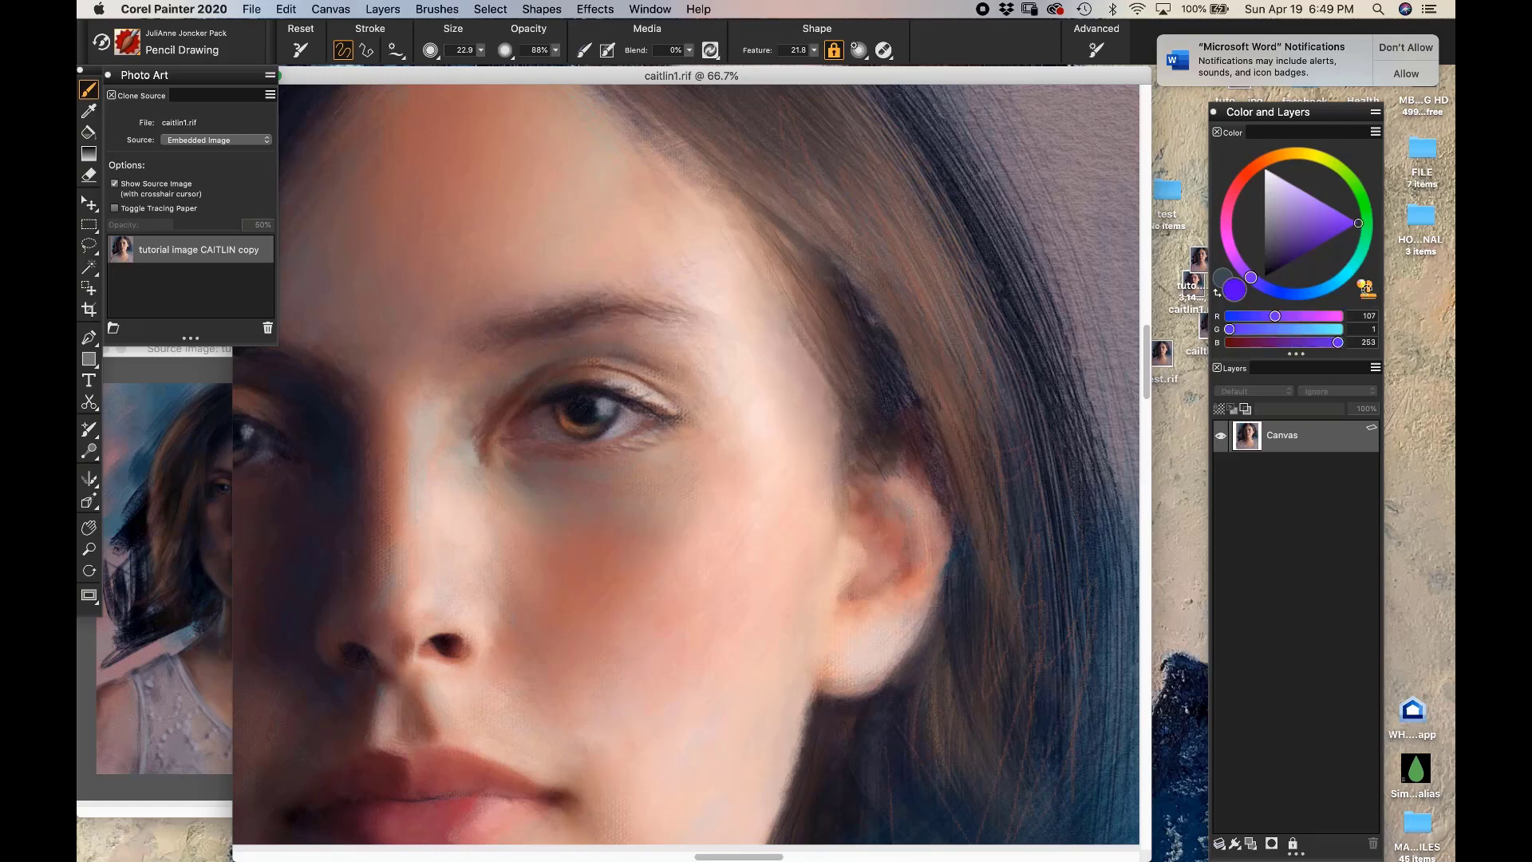
left_click(1366, 285)
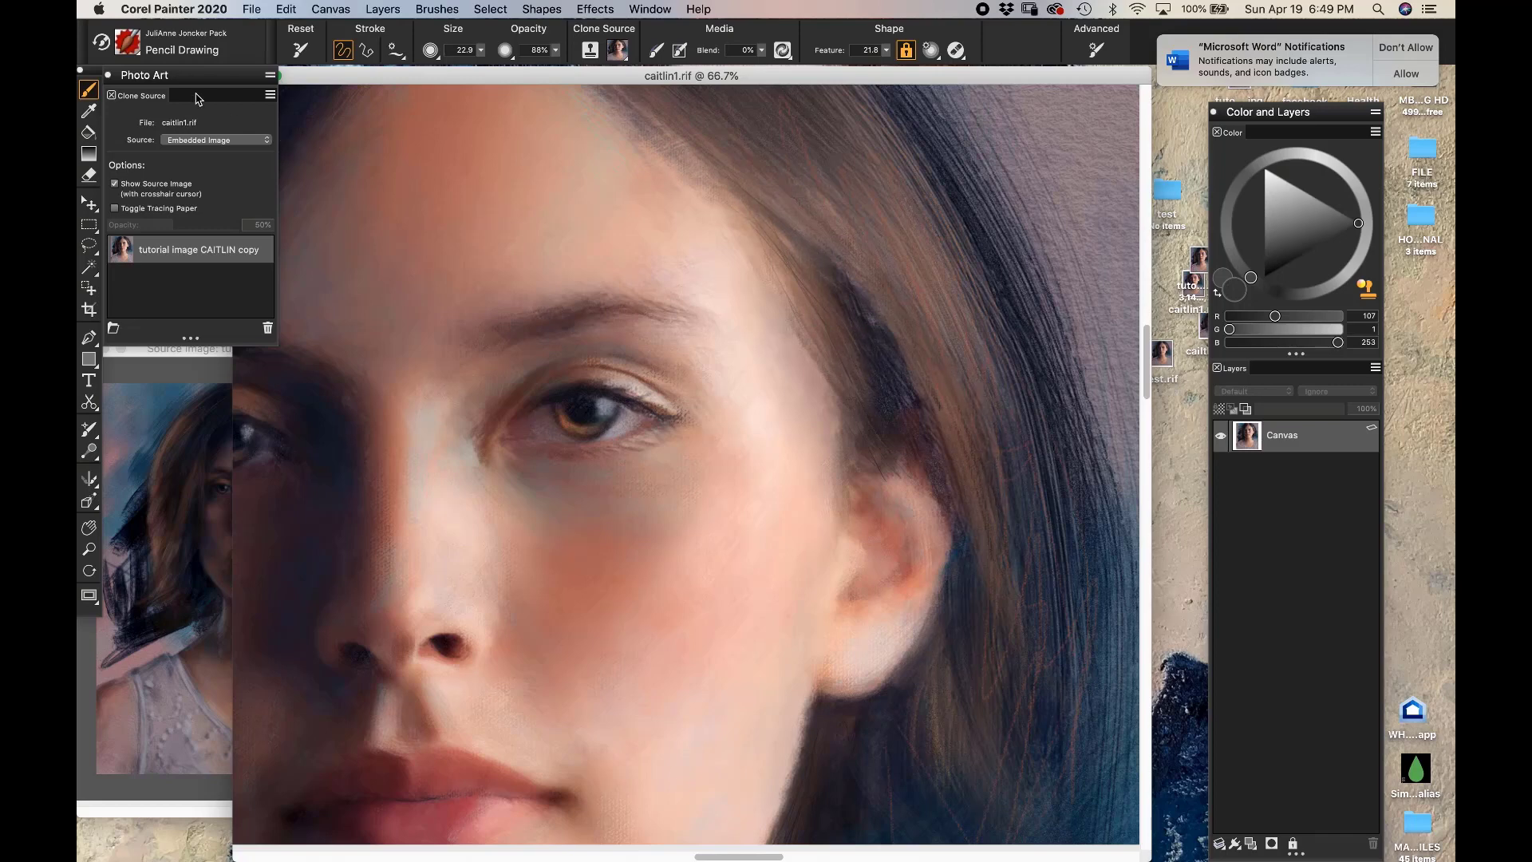
left_click(141, 53)
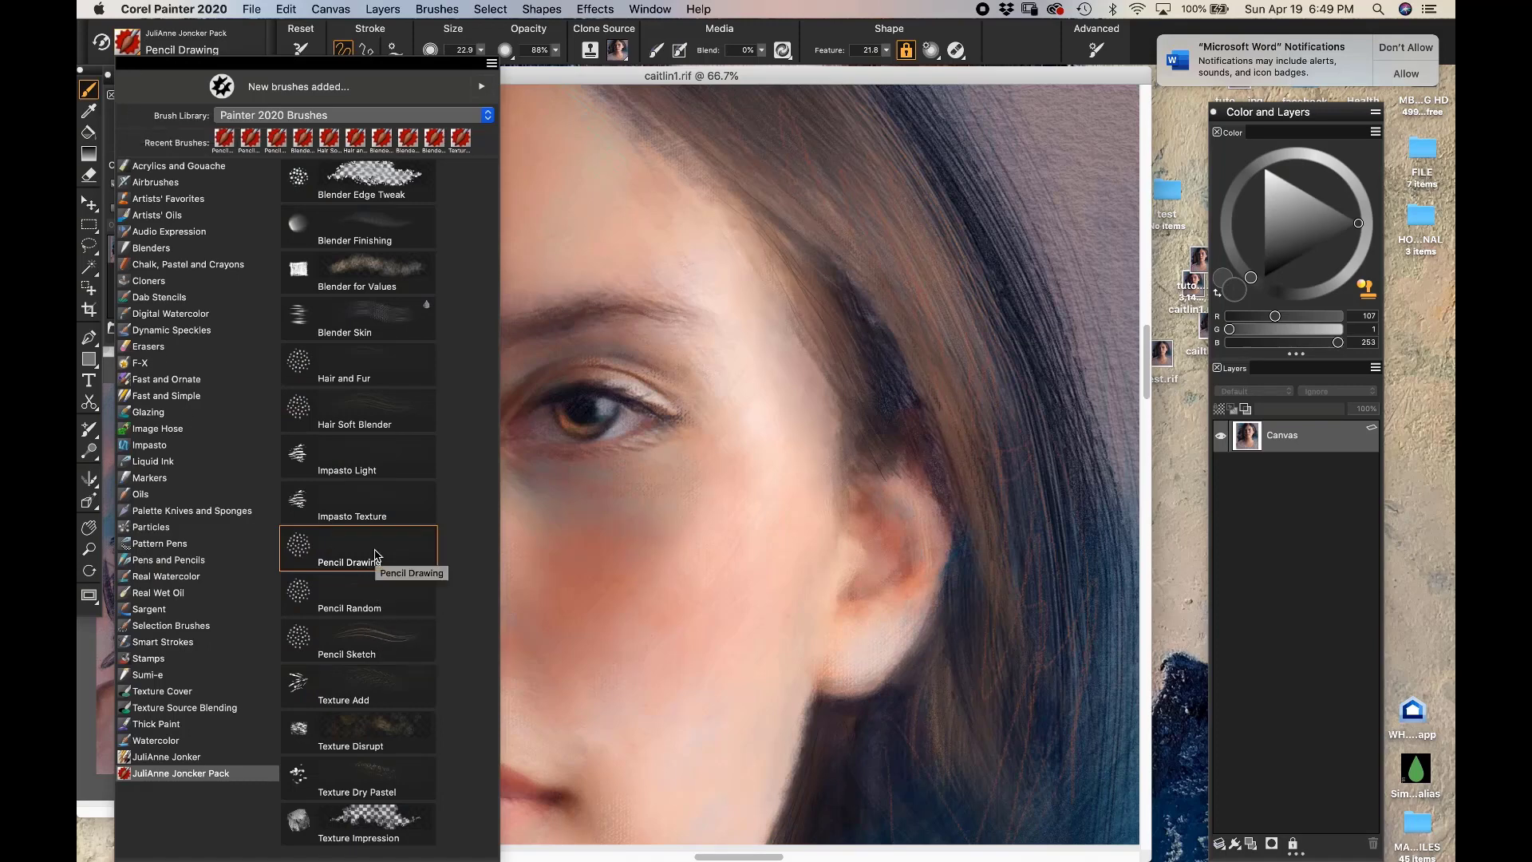
left_click(862, 170)
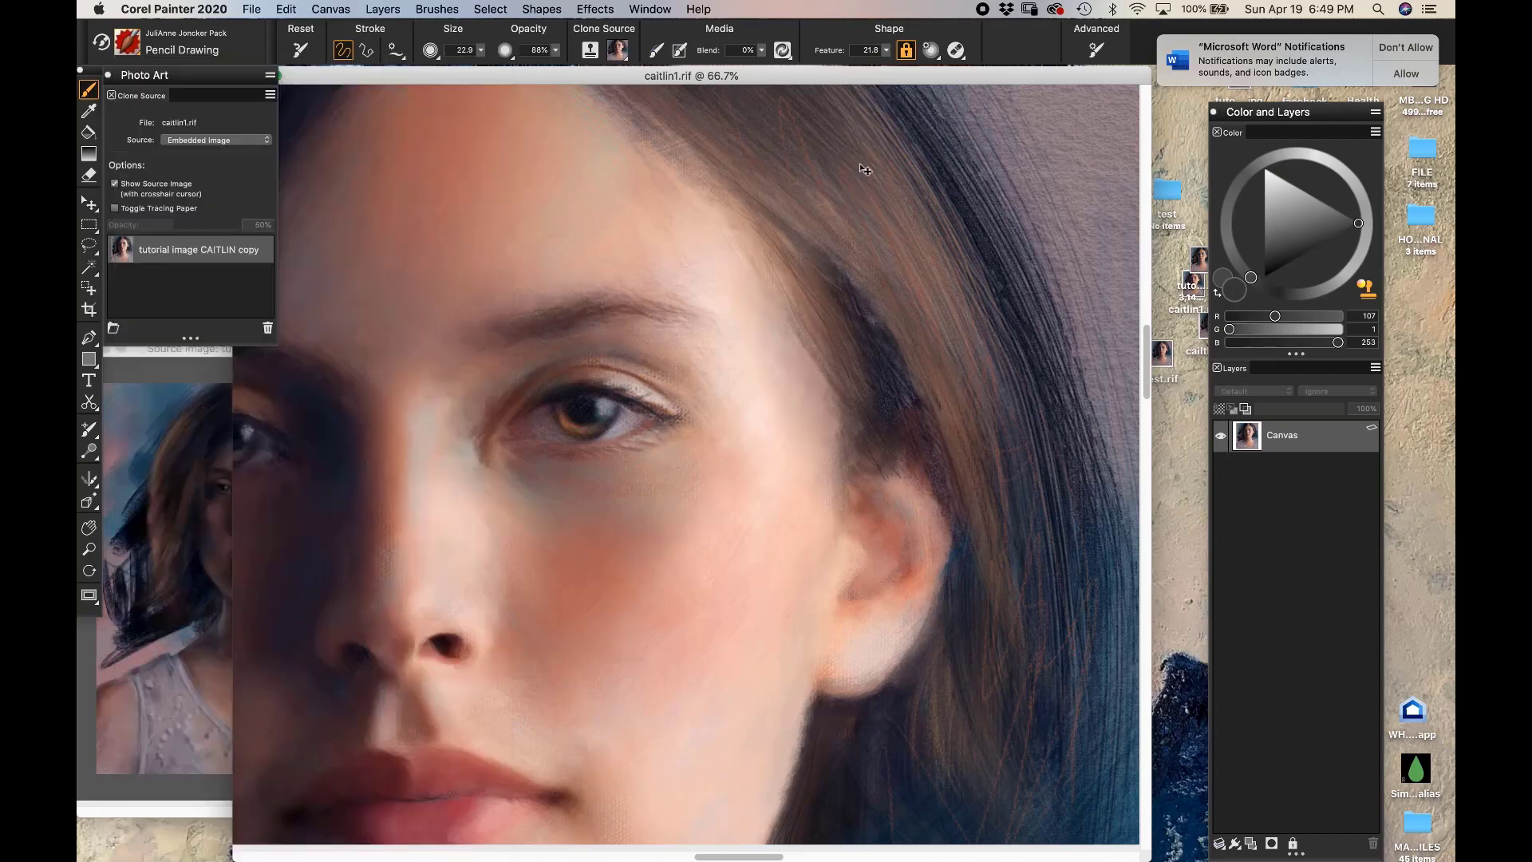
Switch to the Pencil Sketch brush at size 12.2 and refine the lit eye's upper lash line and eyebrow, sampling RGB 95, 66, 62
key("super+equal")
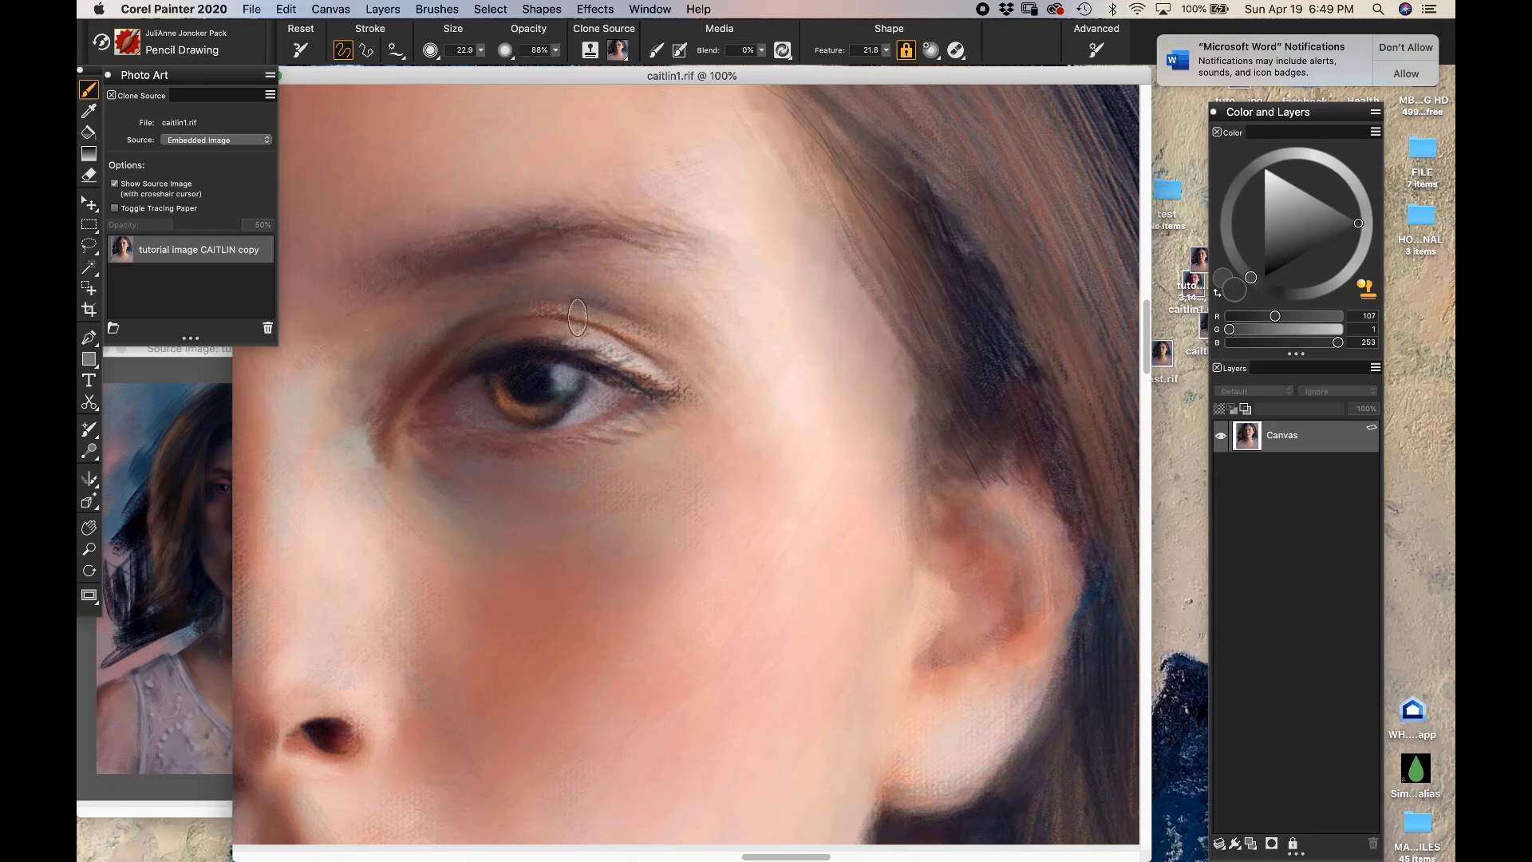
left_click(144, 56)
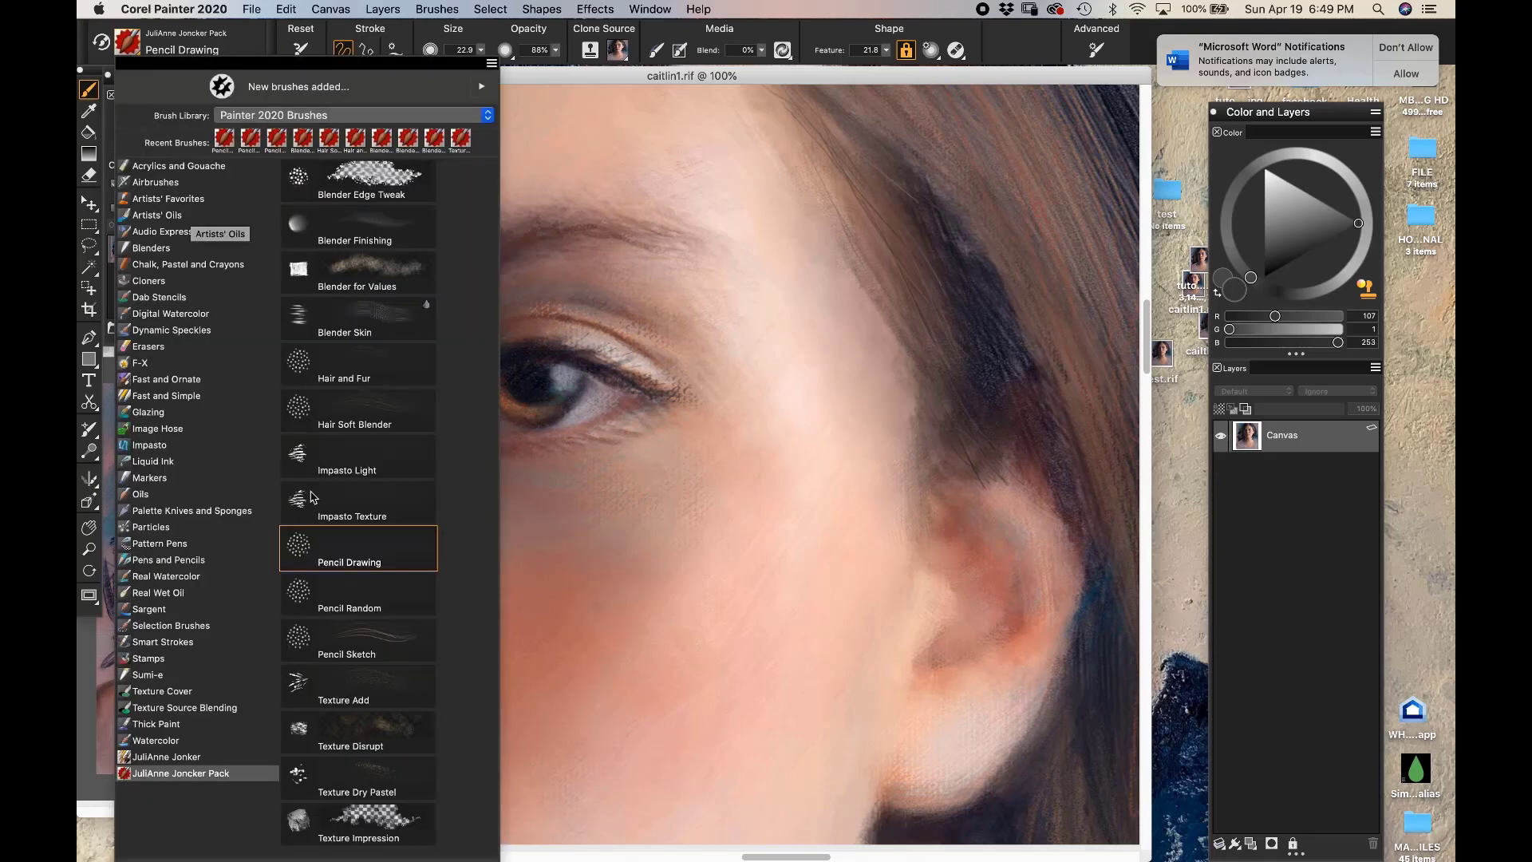
left_click(604, 367)
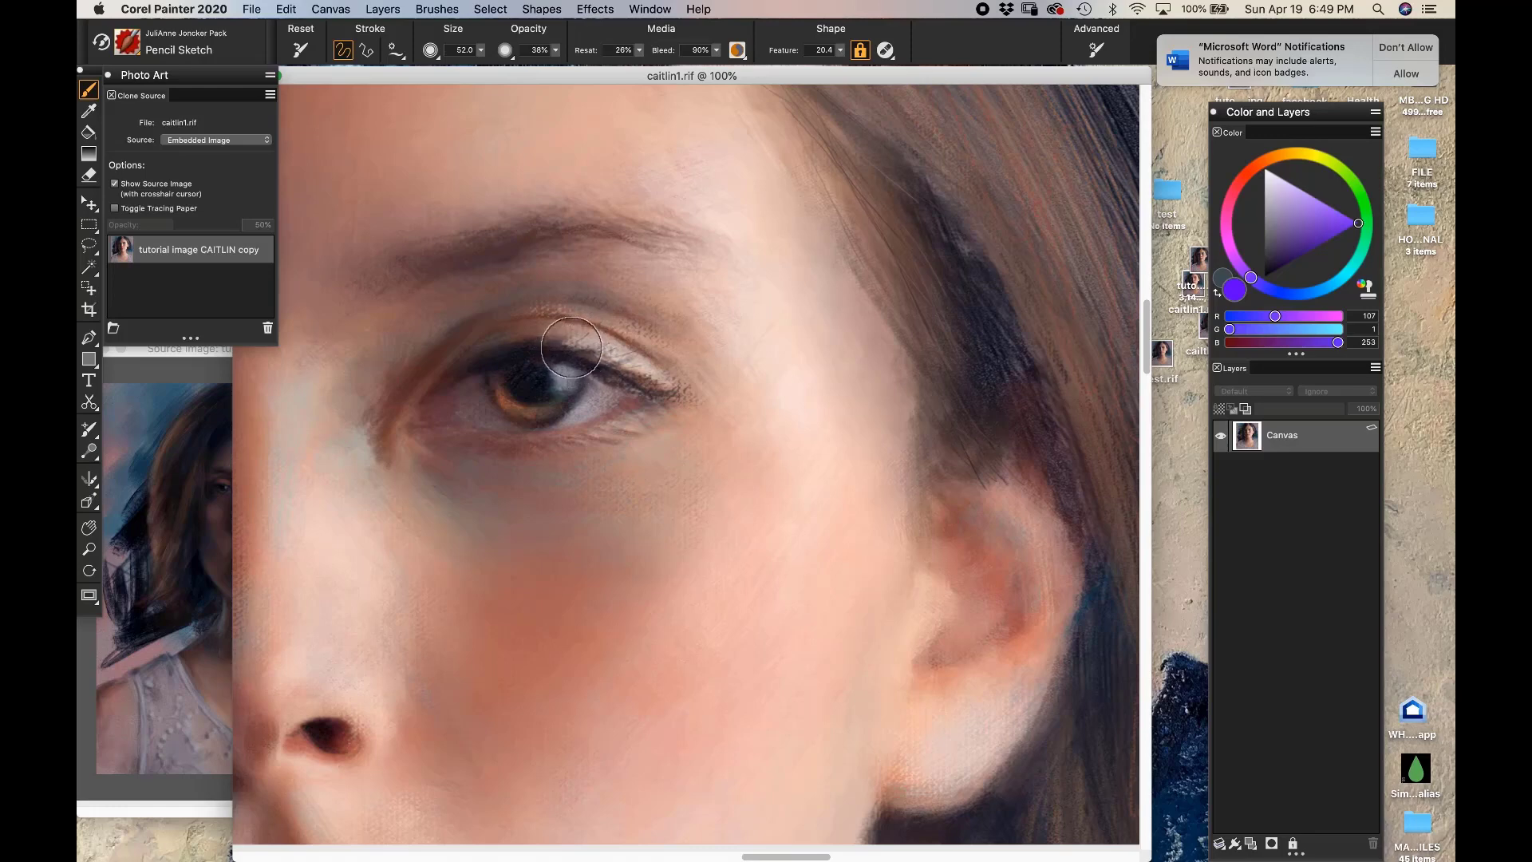
left_click_drag(574, 356, 573, 351)
left_click(538, 230, "alt")
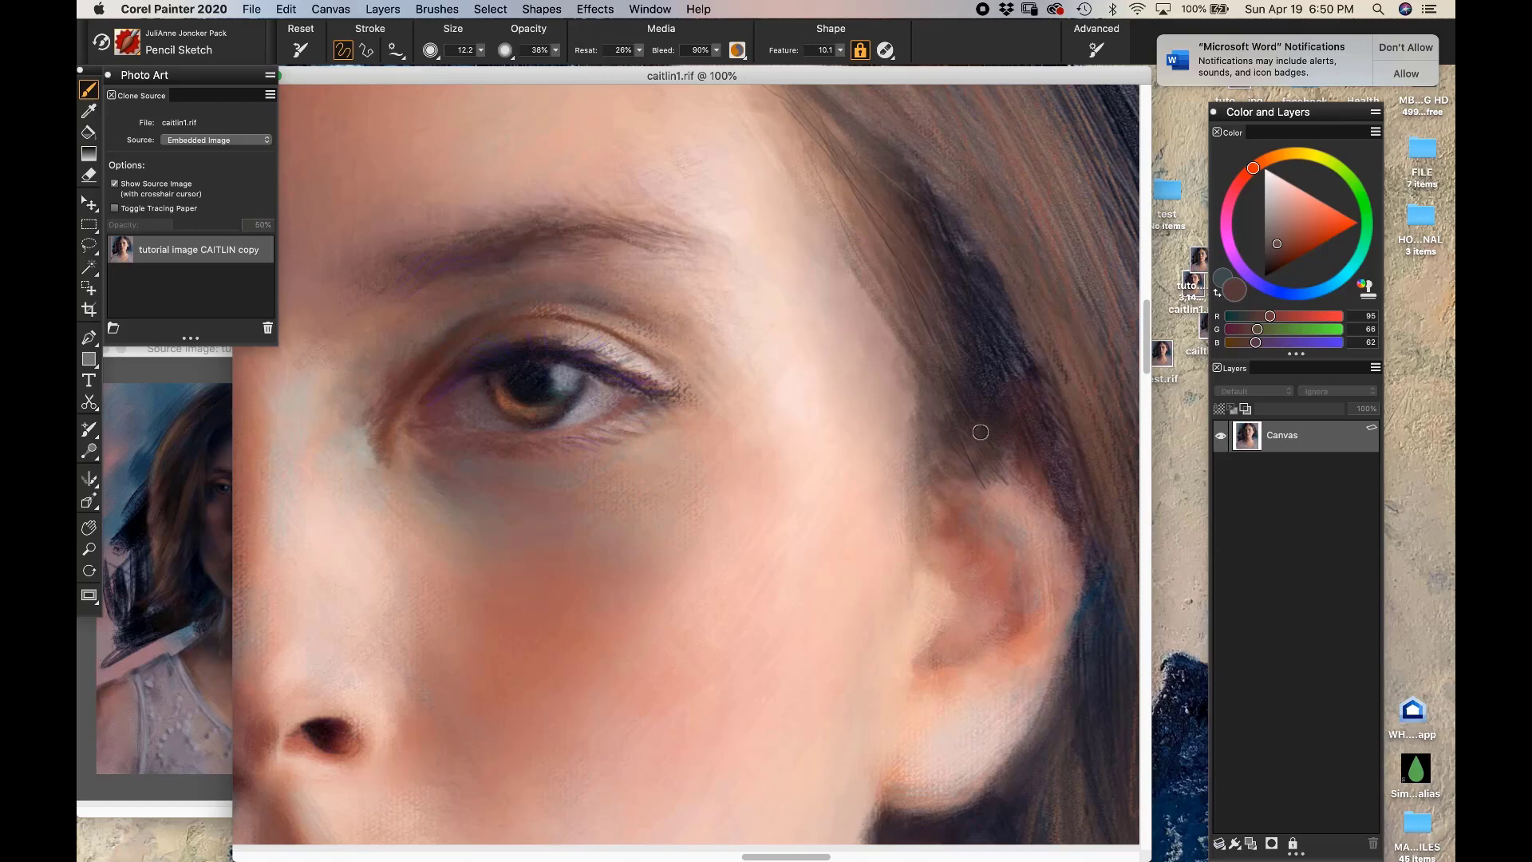
Switch to the Texture Add brush and set its size to 18.9 for the shaded cheek below the eye
left_click(139, 51)
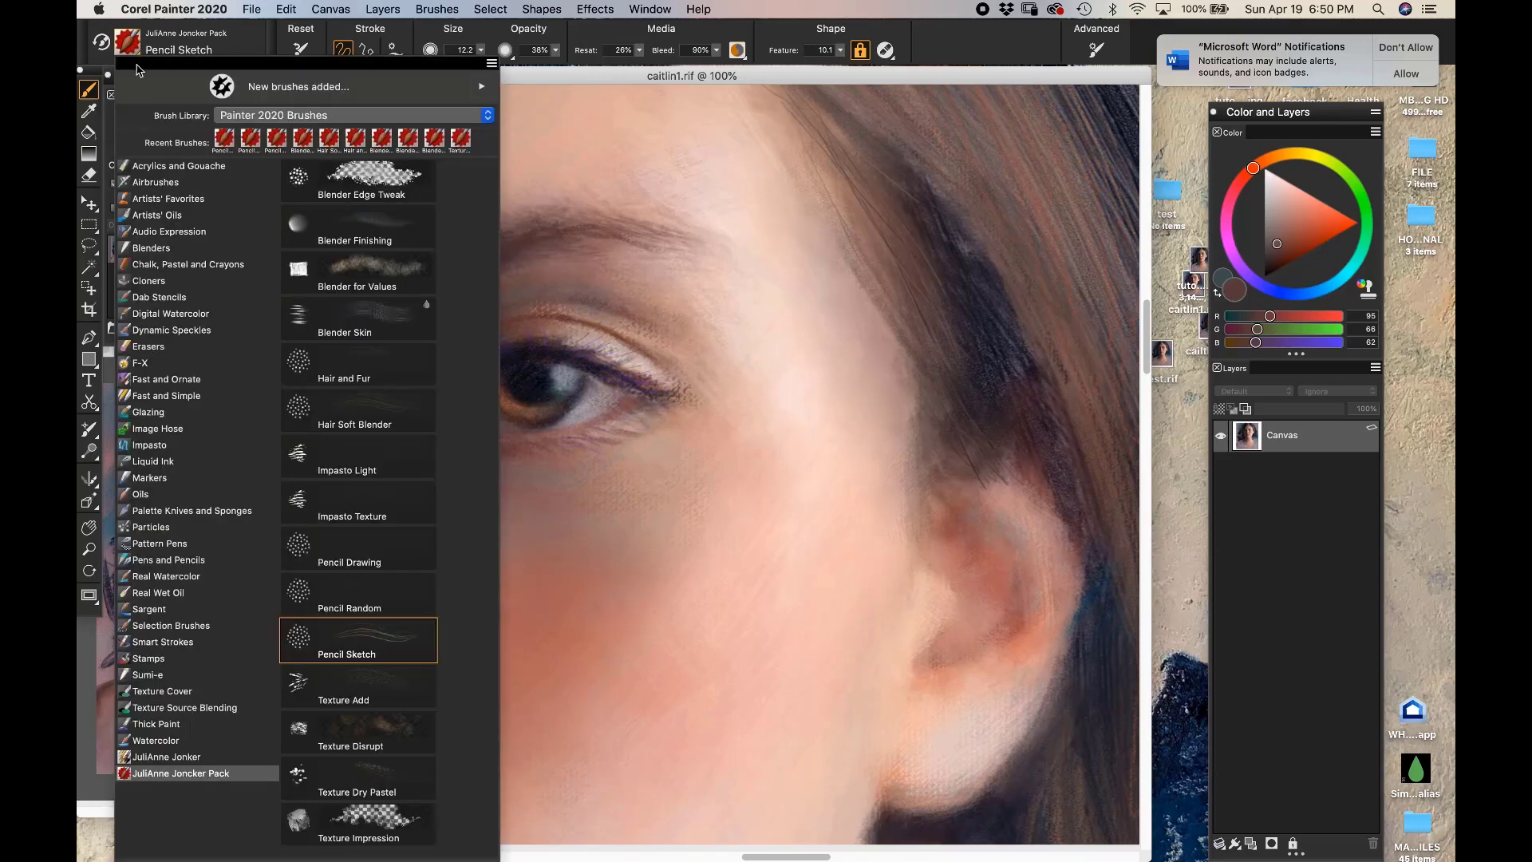
left_click(337, 692)
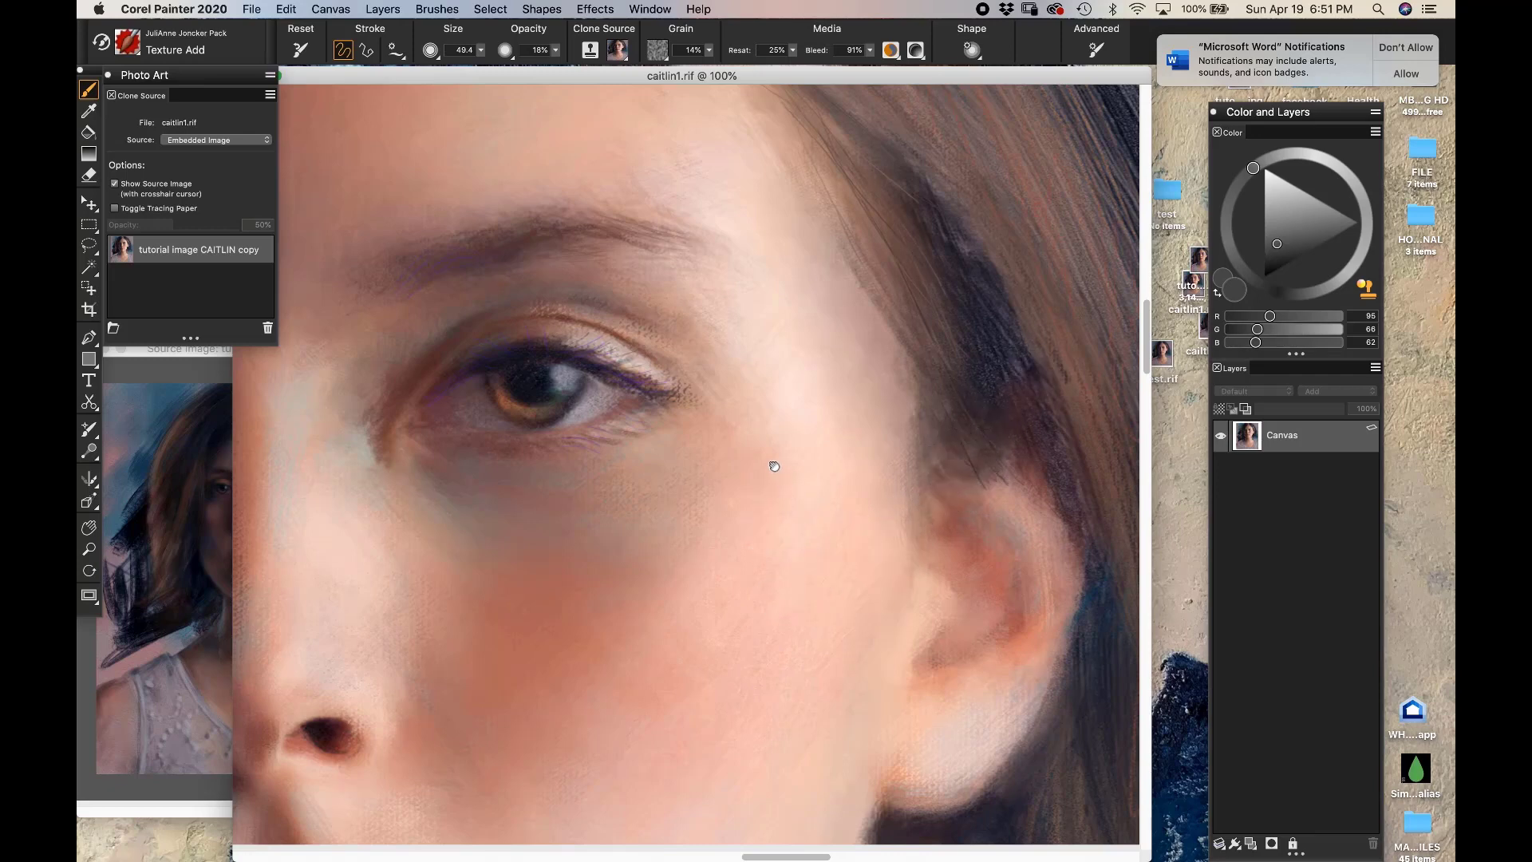
left_click_drag(899, 477, 1080, 554)
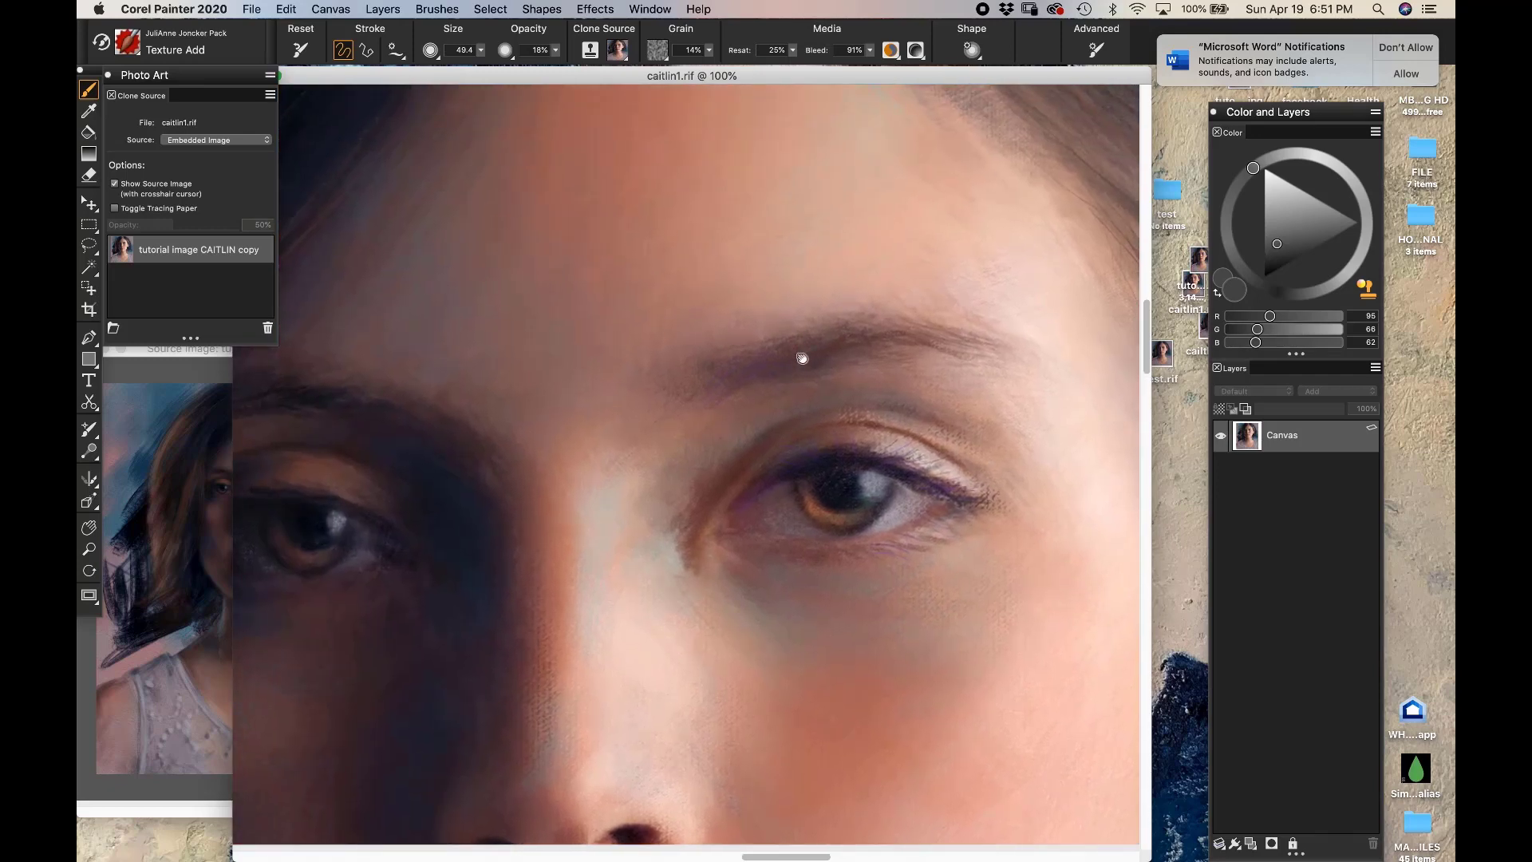
left_click_drag(801, 352, 796, 449)
mouse_move(718, 180)
left_mouse_down()
mouse_move(742, 219)
mouse_move(718, 316)
left_mouse_up()
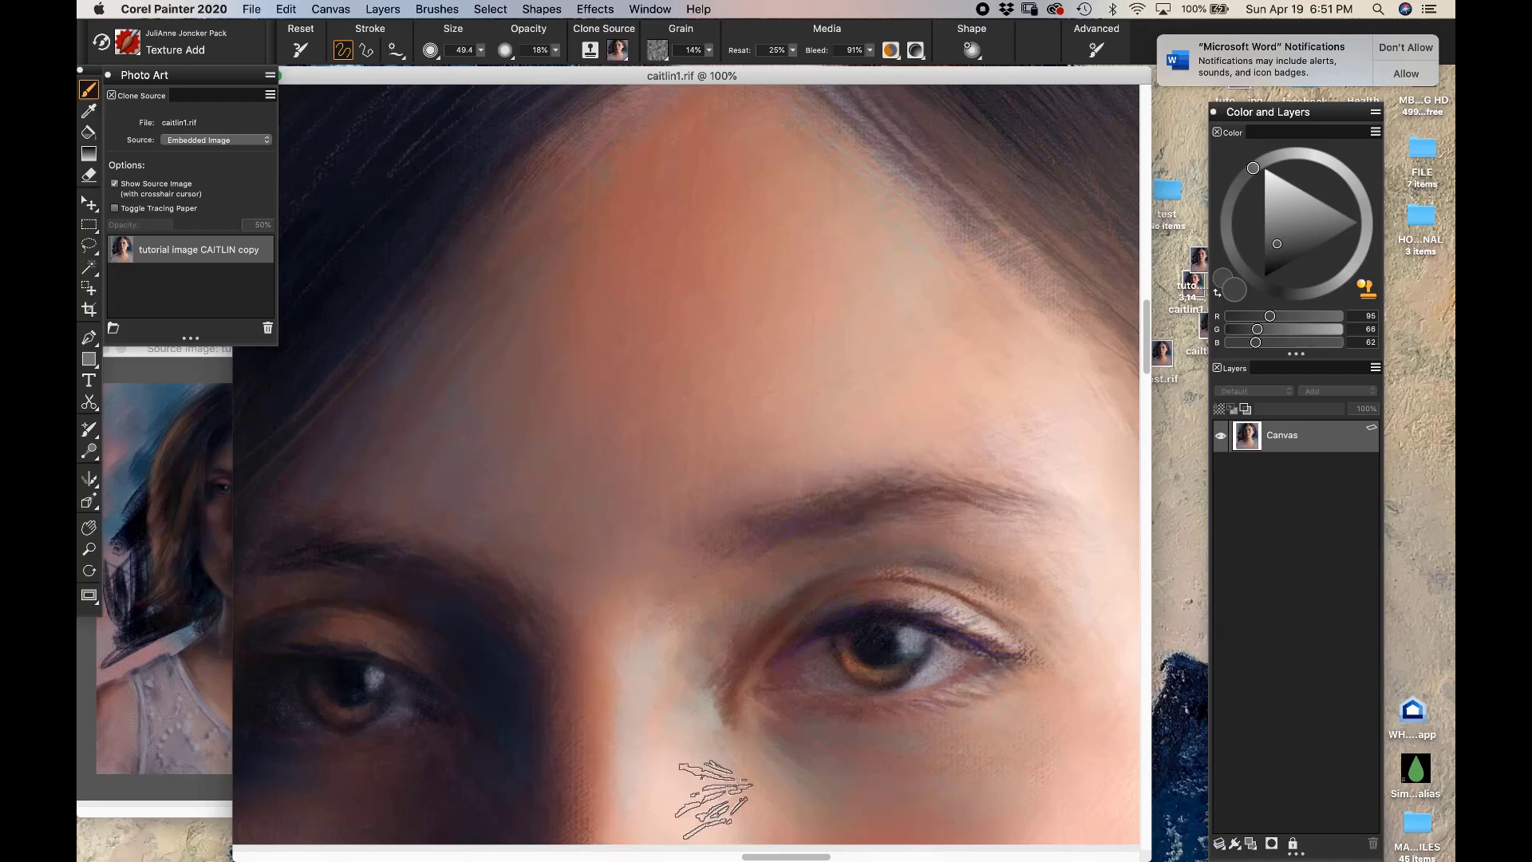
scroll(986, 365, "down", 8)
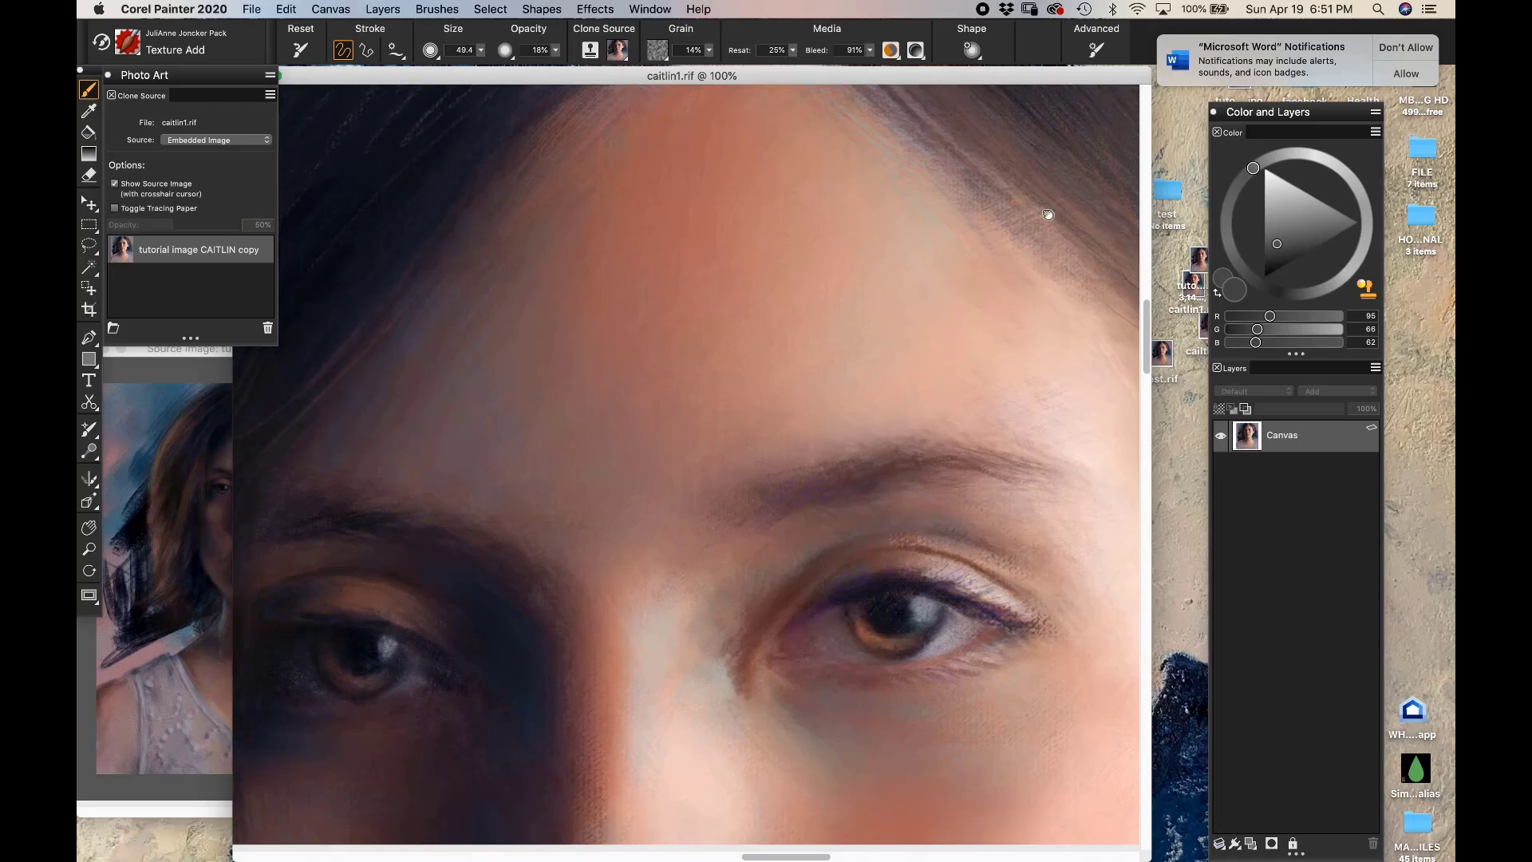
scroll(726, 518, "down", 6)
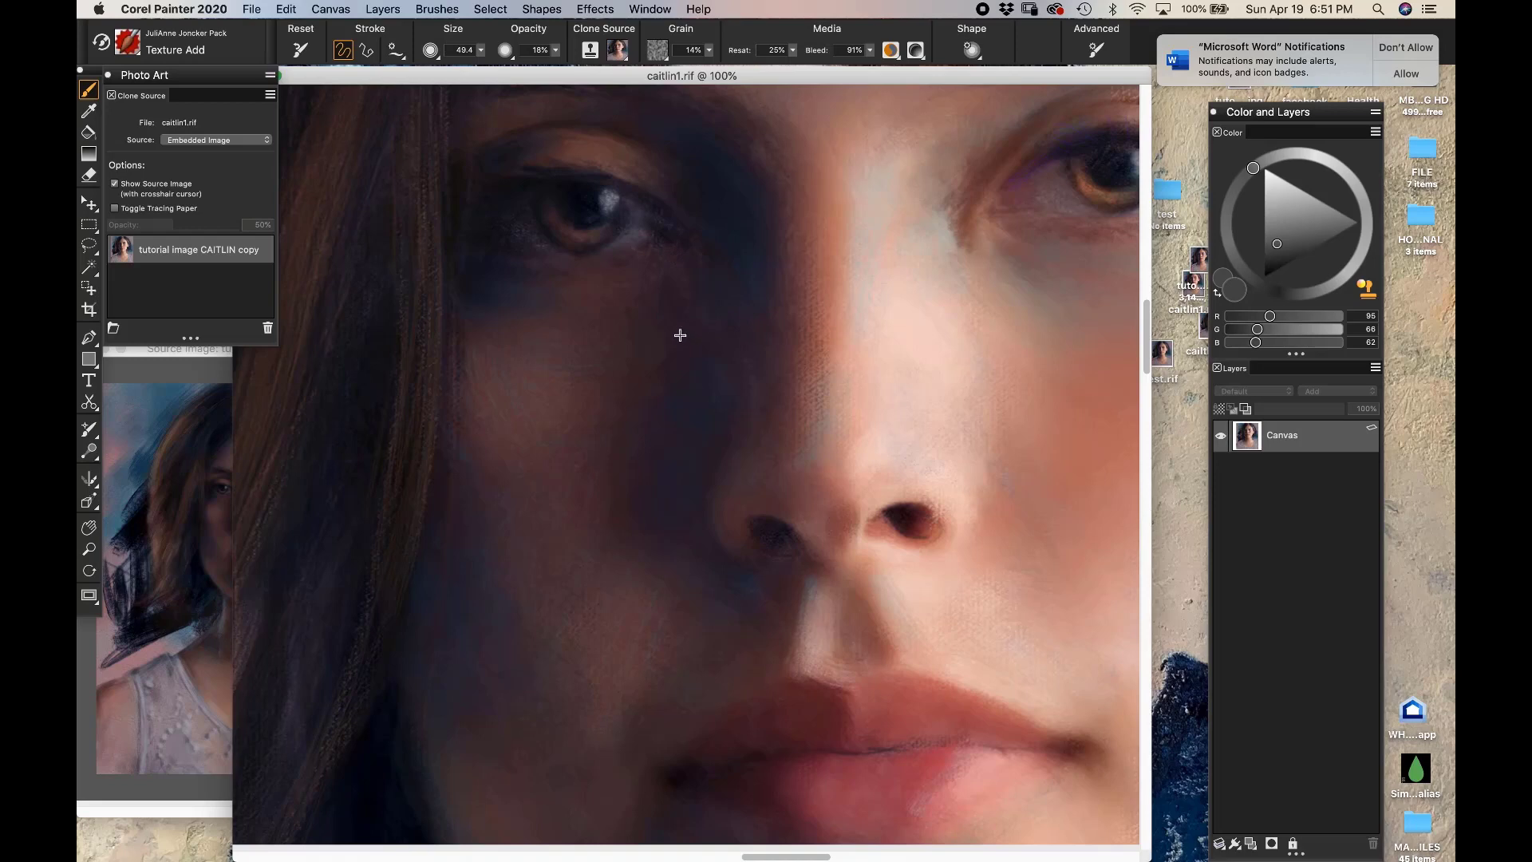
left_click_drag(680, 336, 688, 304)
Turn off clone color with Embedded Image as the clone source and sample RGB 47, 31, 41 from the shaded cheek
left_click(641, 314, "alt")
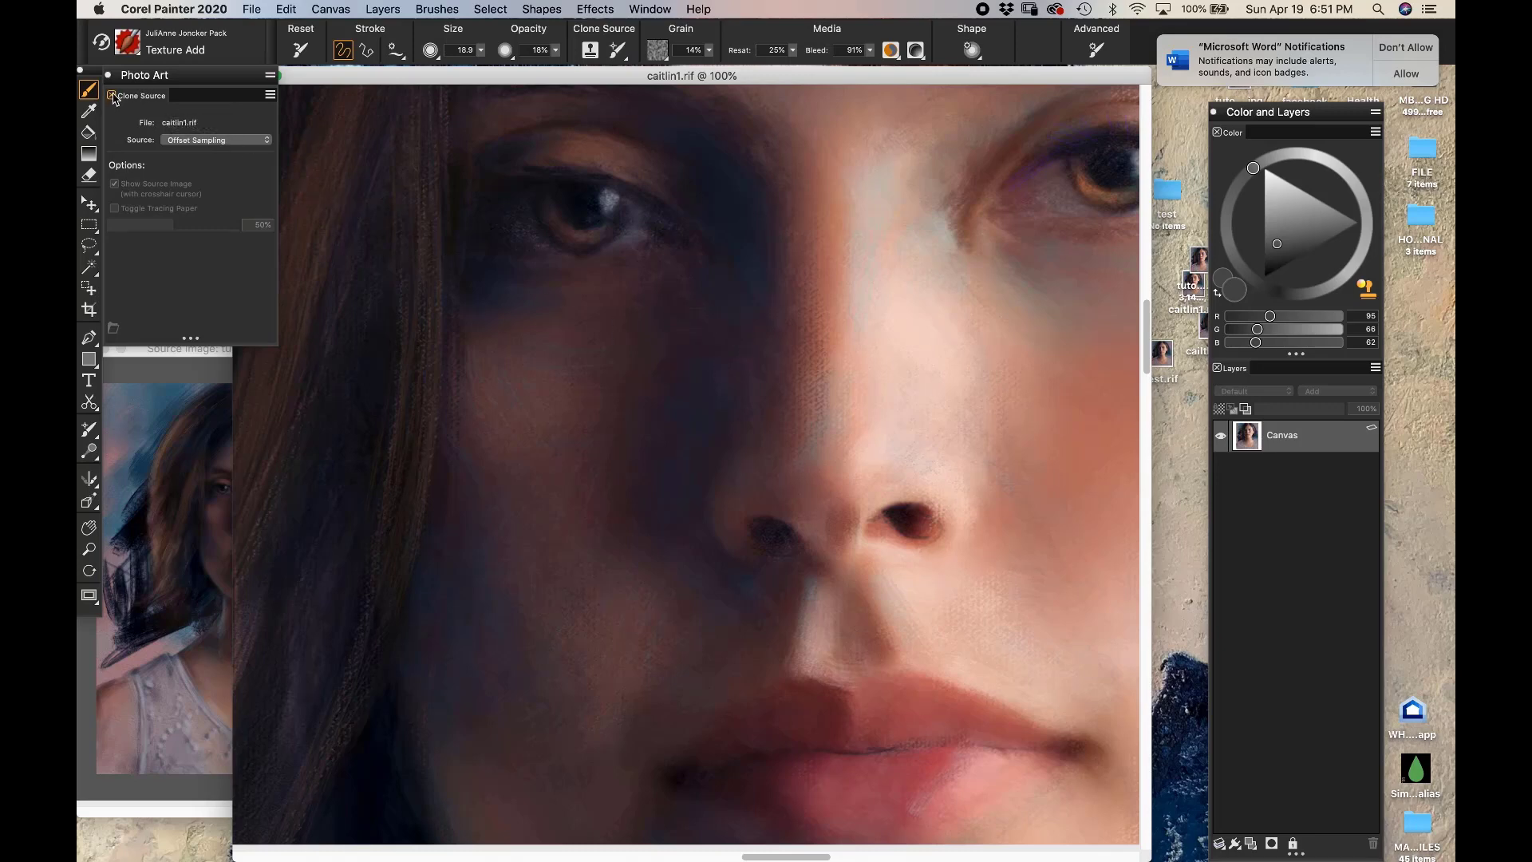
left_click(1367, 288)
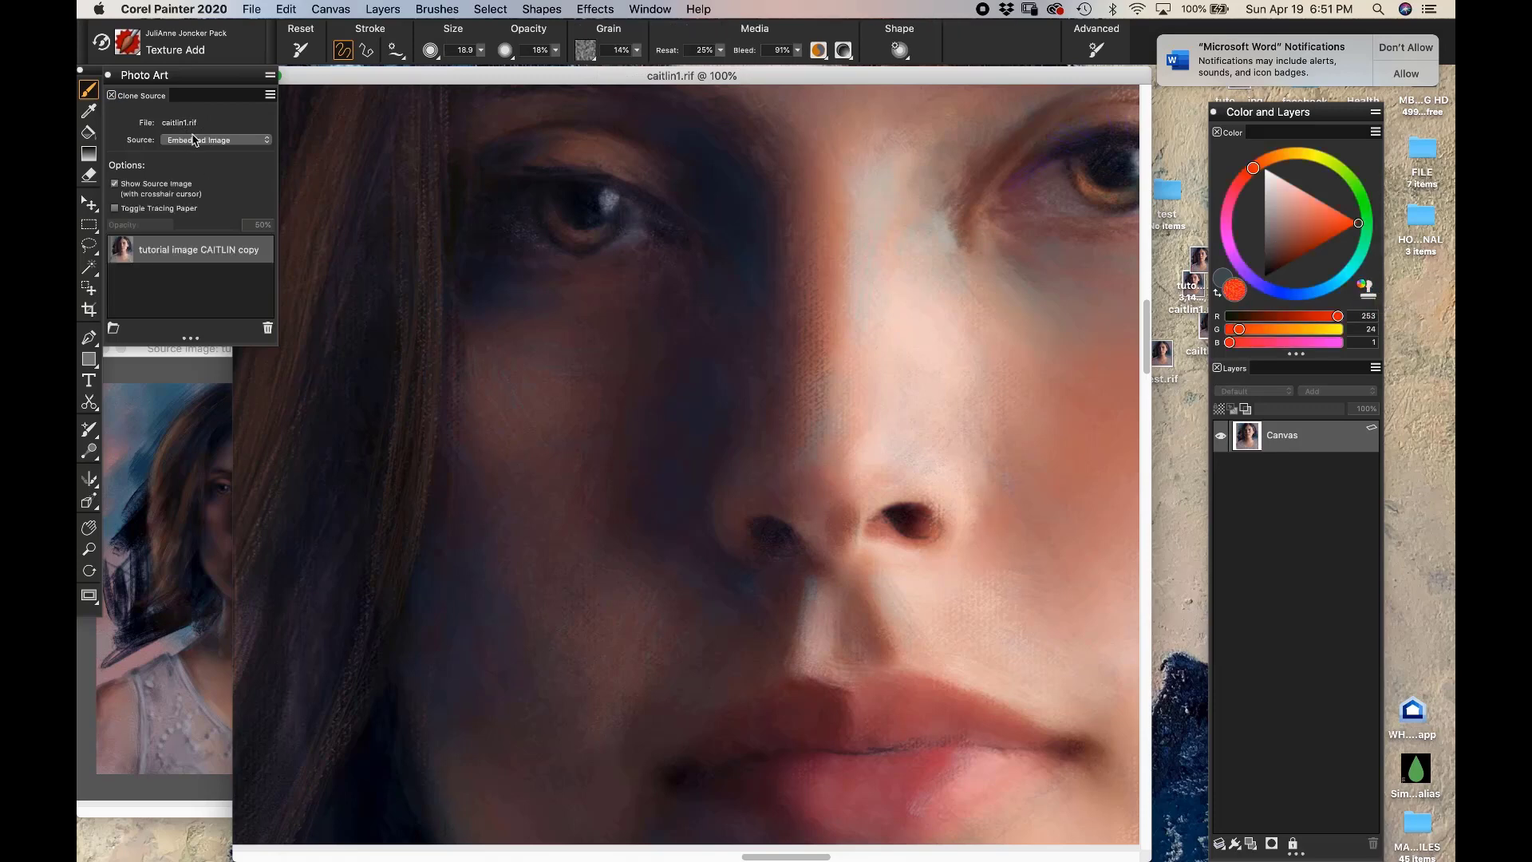
left_click(660, 304, "alt")
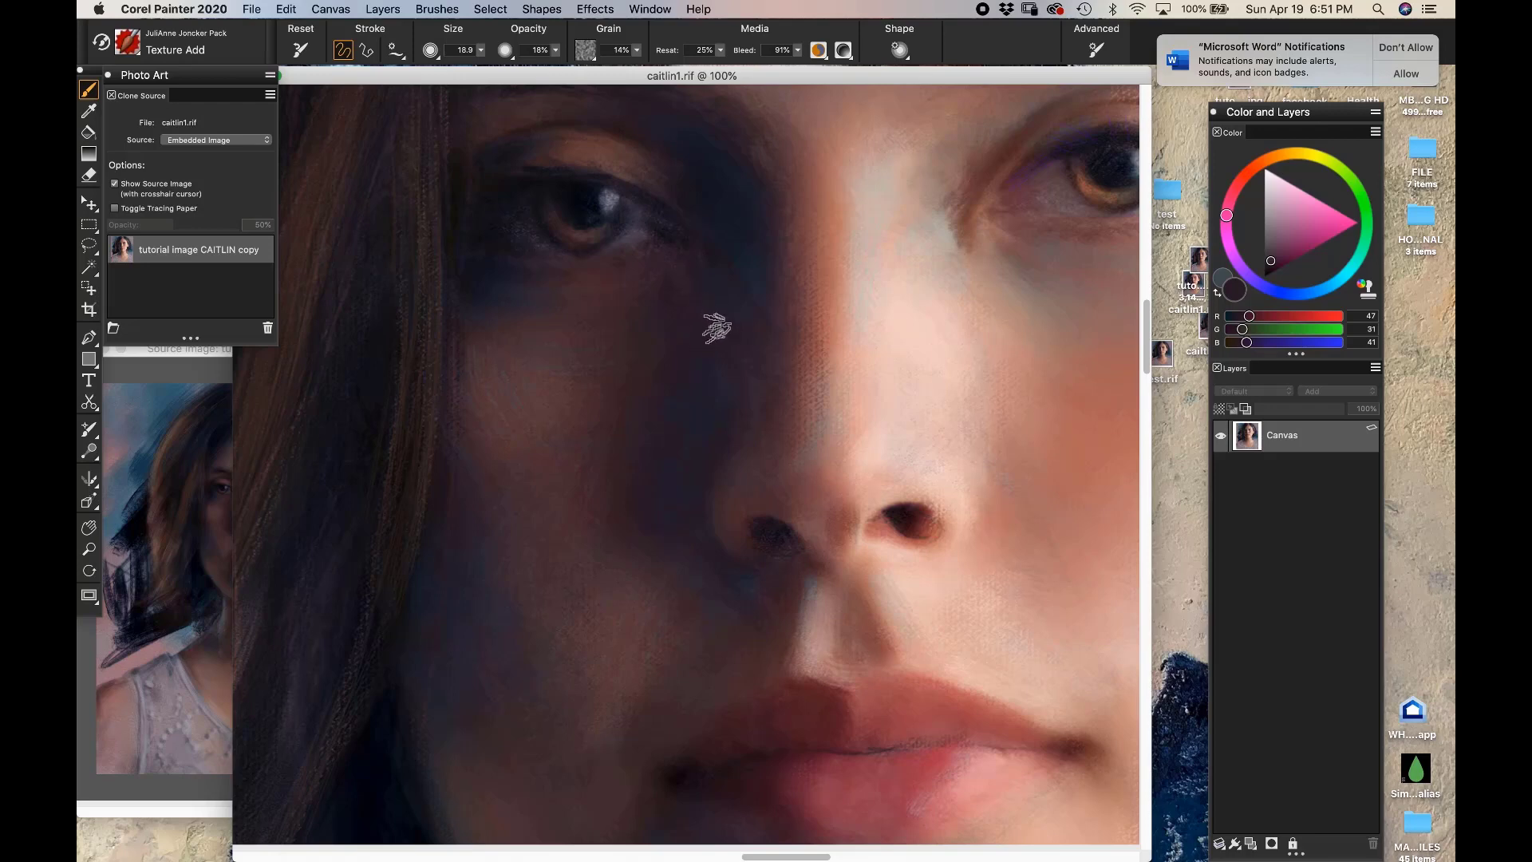
Set Texture Add opacity to 30% and texture the shaded cheek and nose side with sampled tones including RGB 34, 32, 45 and 31, 34, 49
left_click(557, 51)
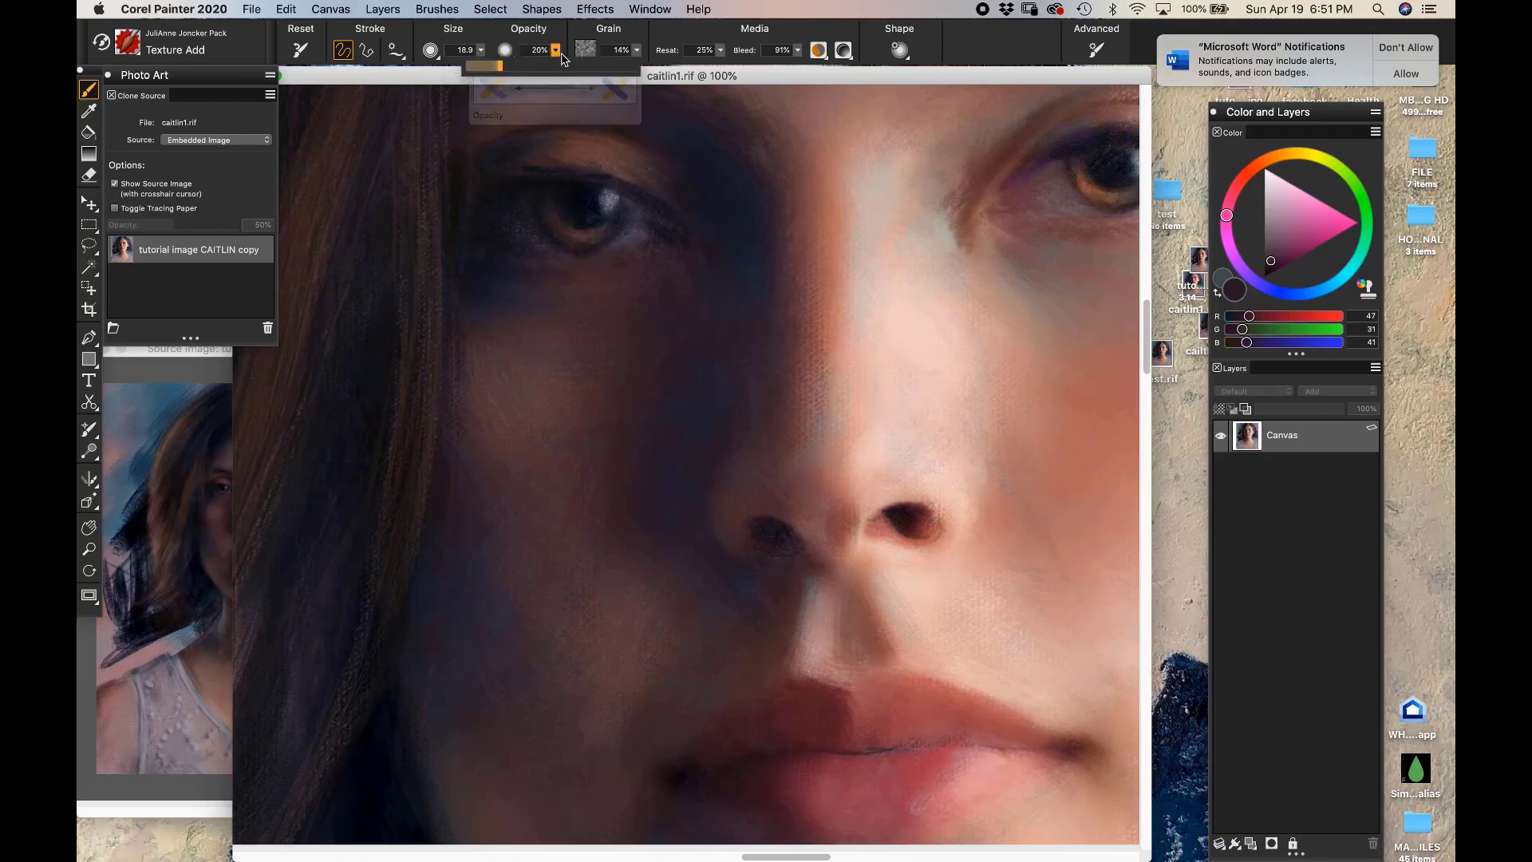
left_click_drag(562, 60, 575, 59)
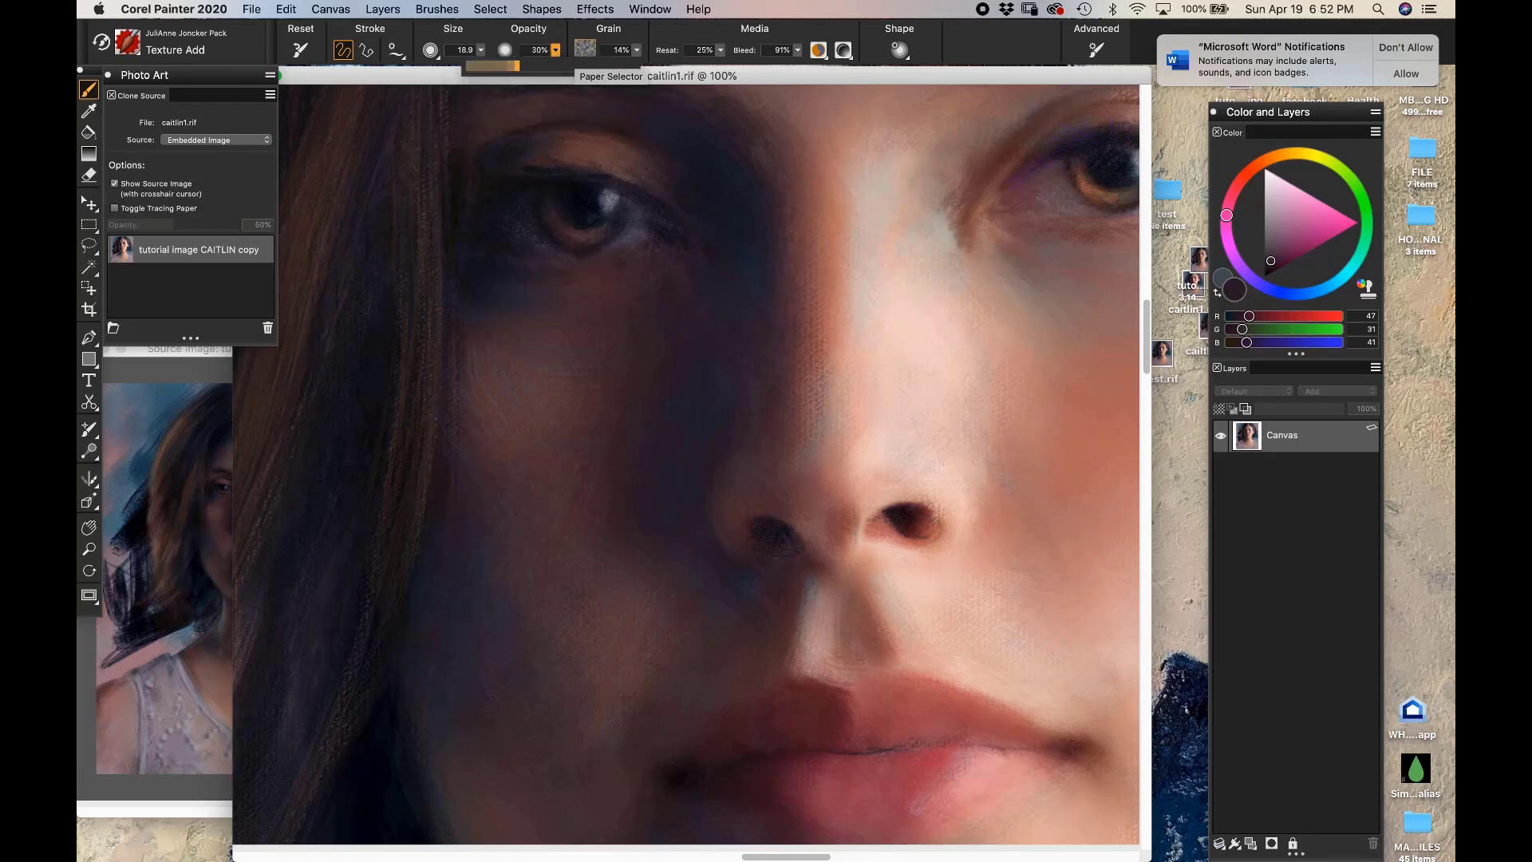
left_click(659, 325, "alt")
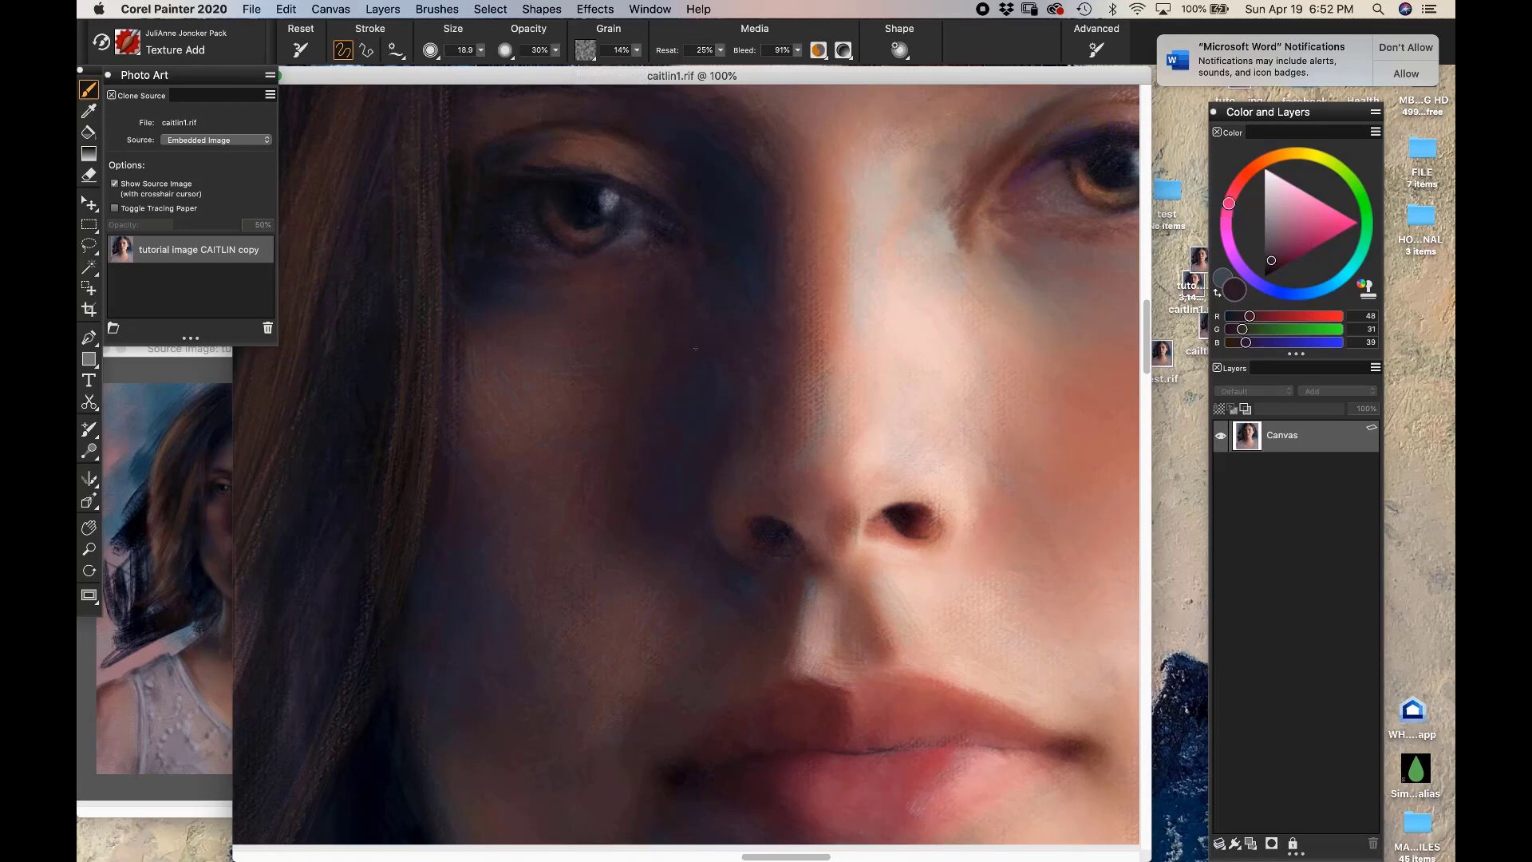
left_click(722, 275, "alt")
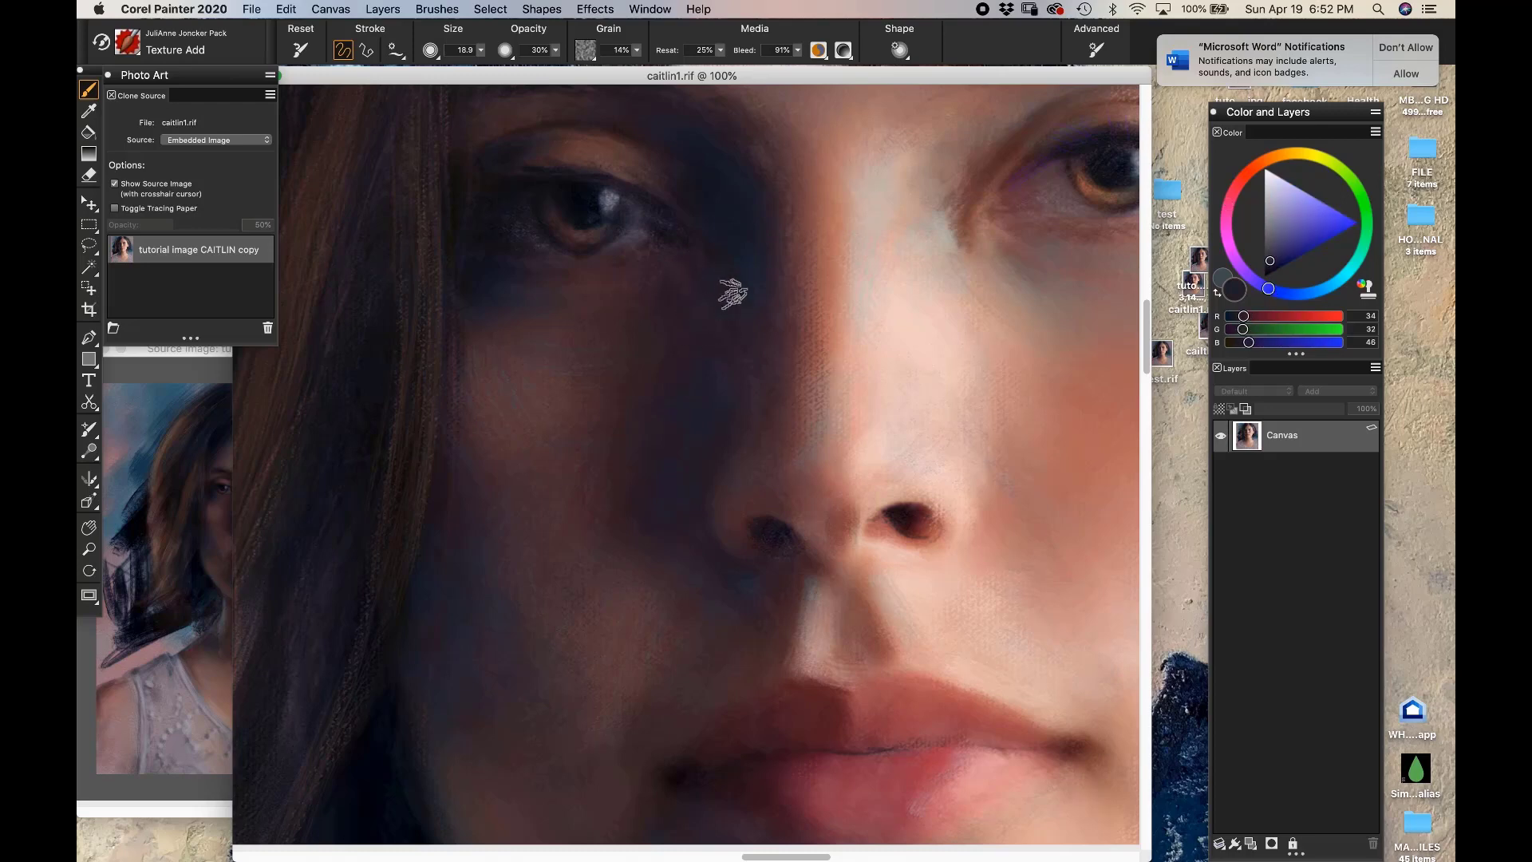
left_click(767, 329, "alt")
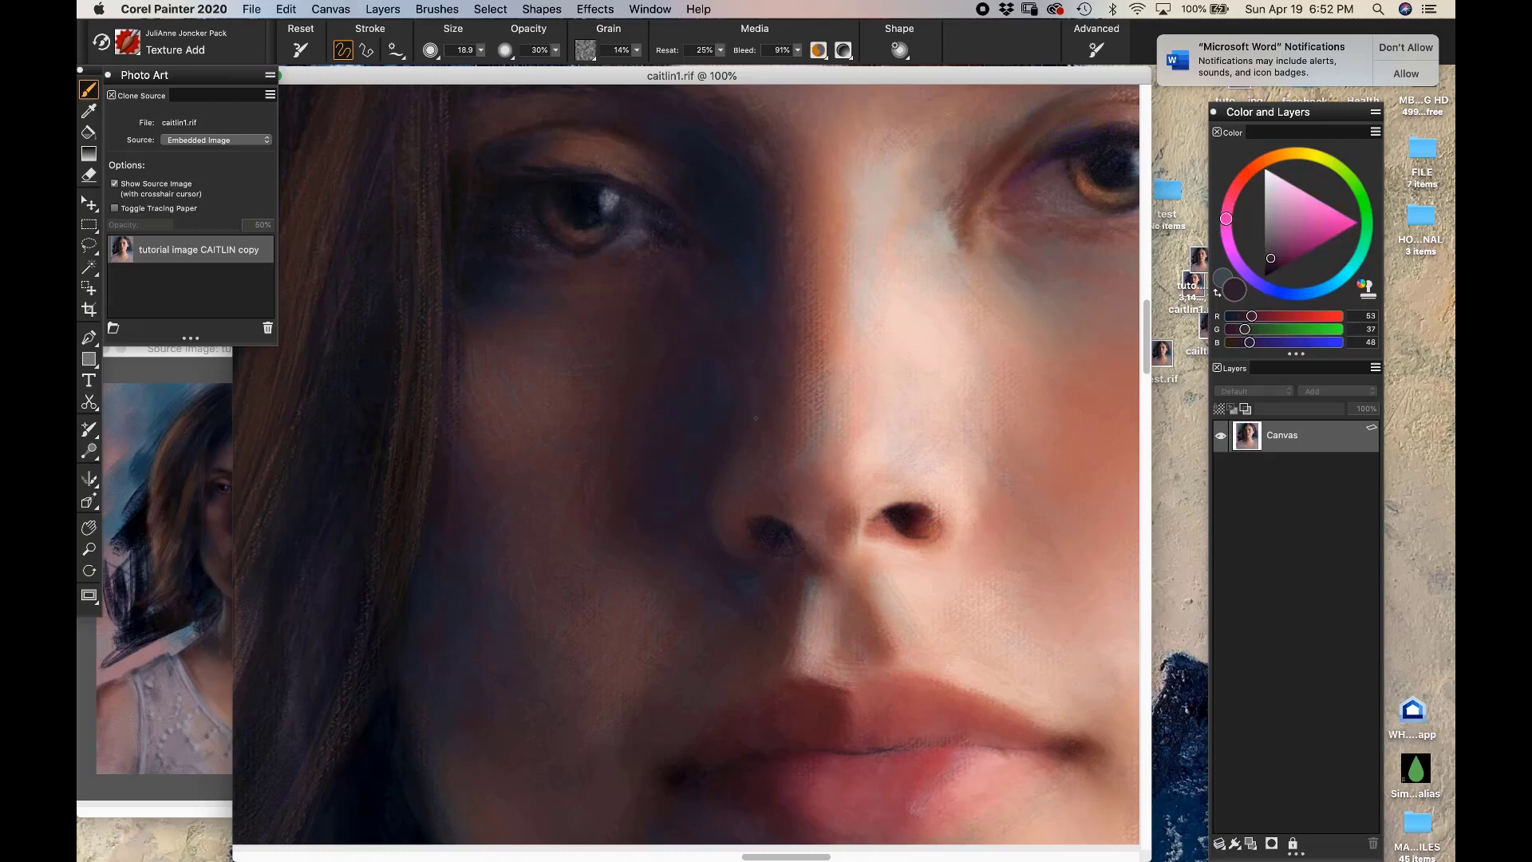
left_click(758, 323, "alt")
left_click(721, 386, "alt")
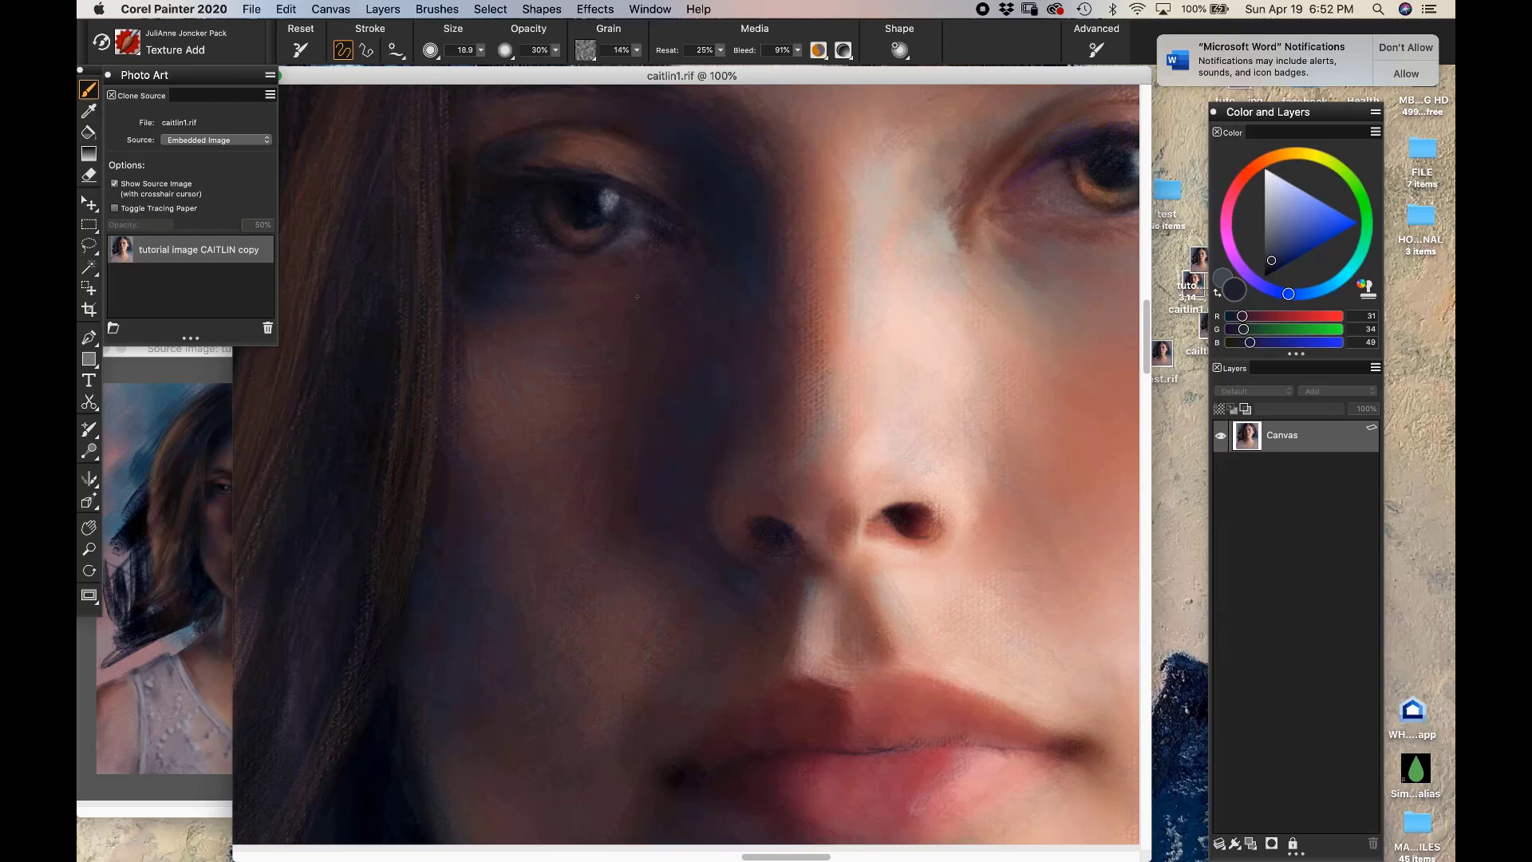
Texture the skin under the shaded eye with a sampled RGB 71, 41, 43 and a darker adjusted tone of RGB 48, 28, 37
left_click(608, 300, "alt")
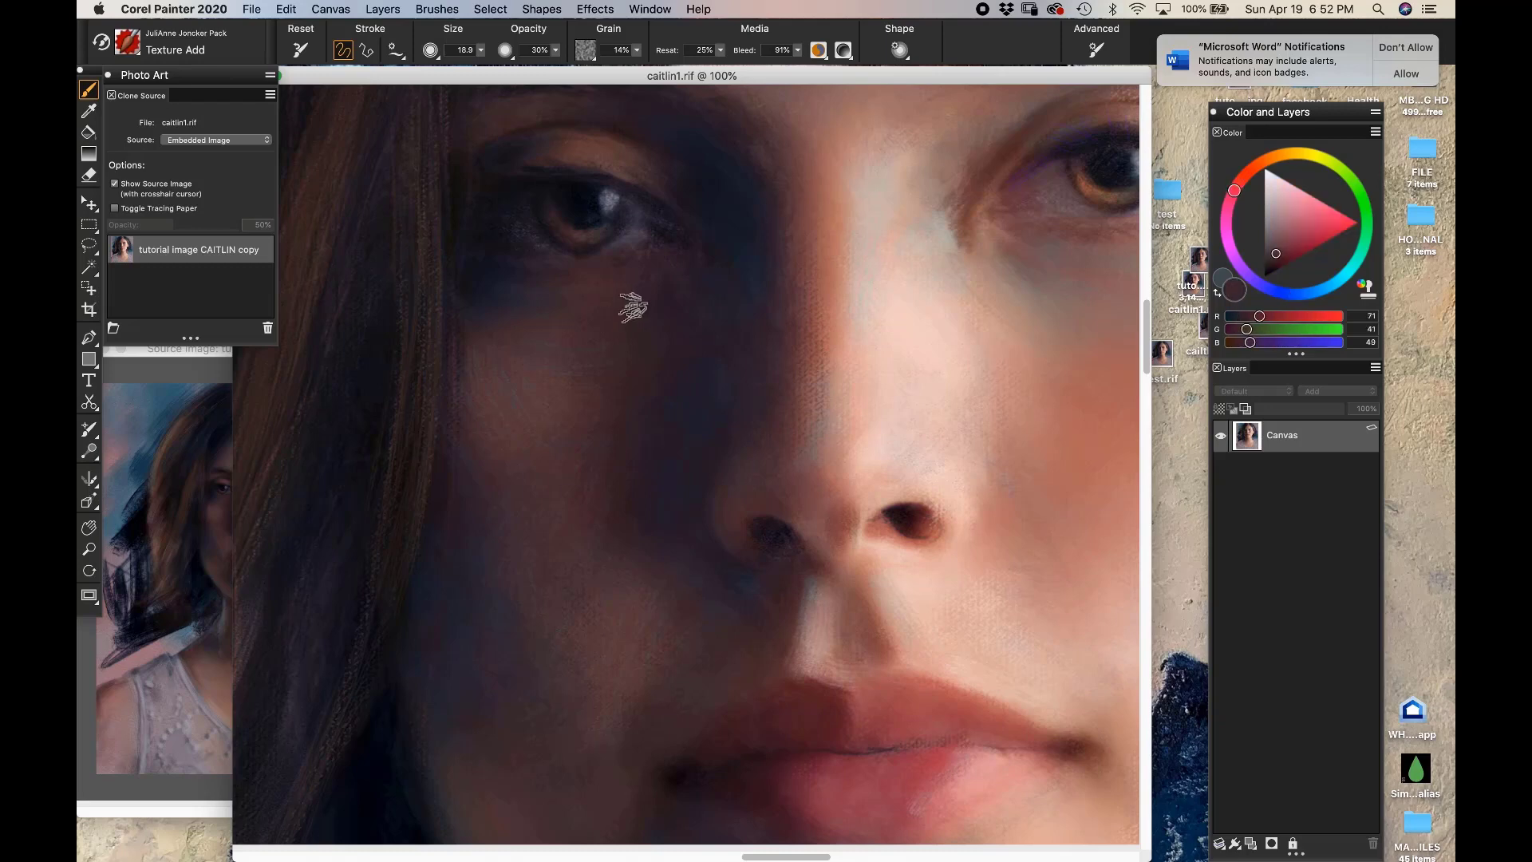
left_click(690, 268, "alt")
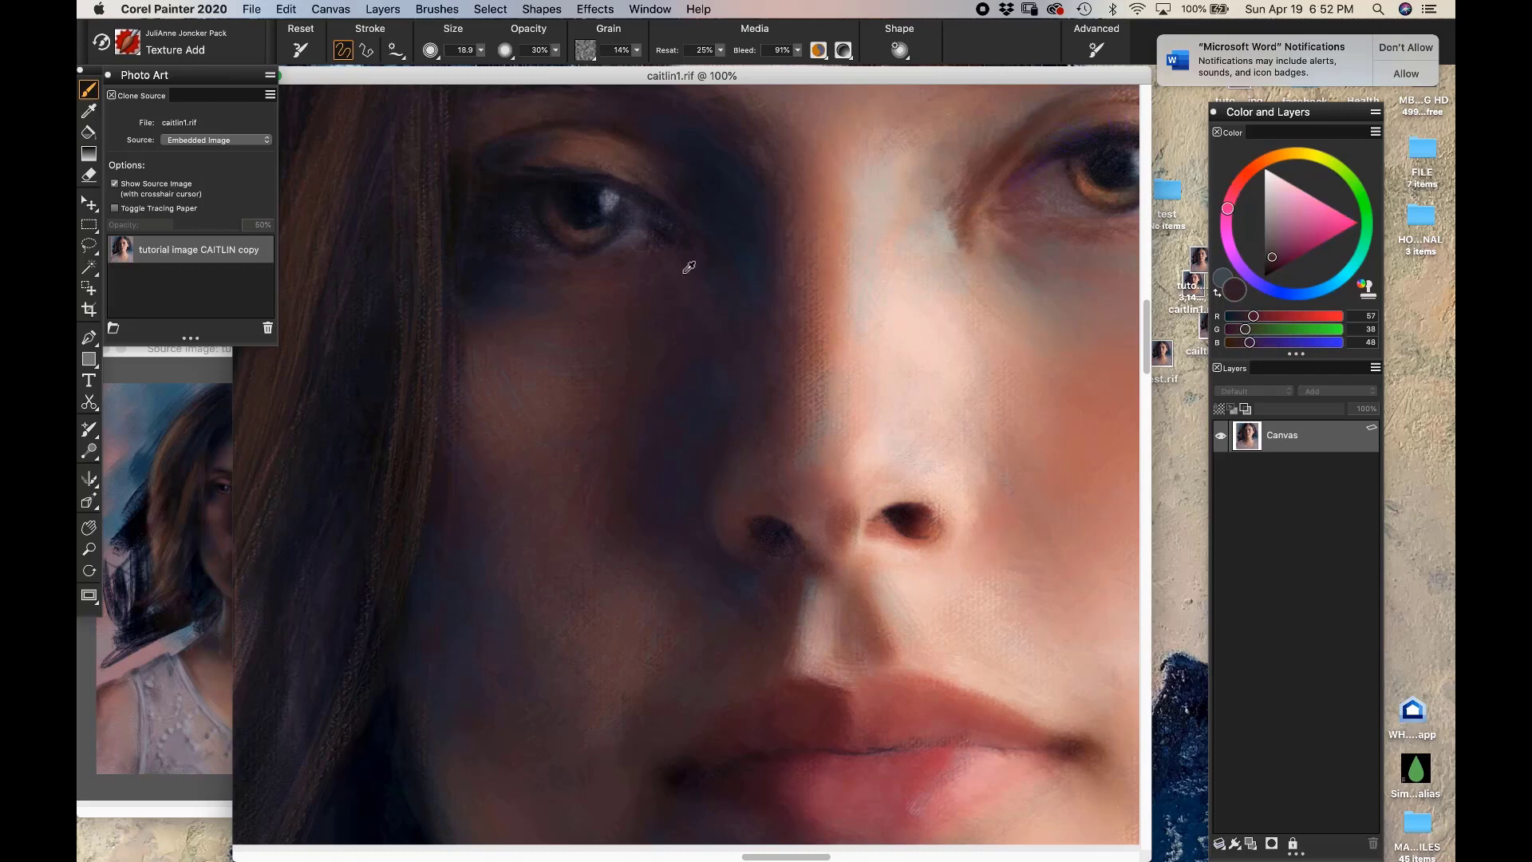
left_click(1273, 260)
left_click_drag(1274, 264, 1275, 264)
left_click(1274, 262)
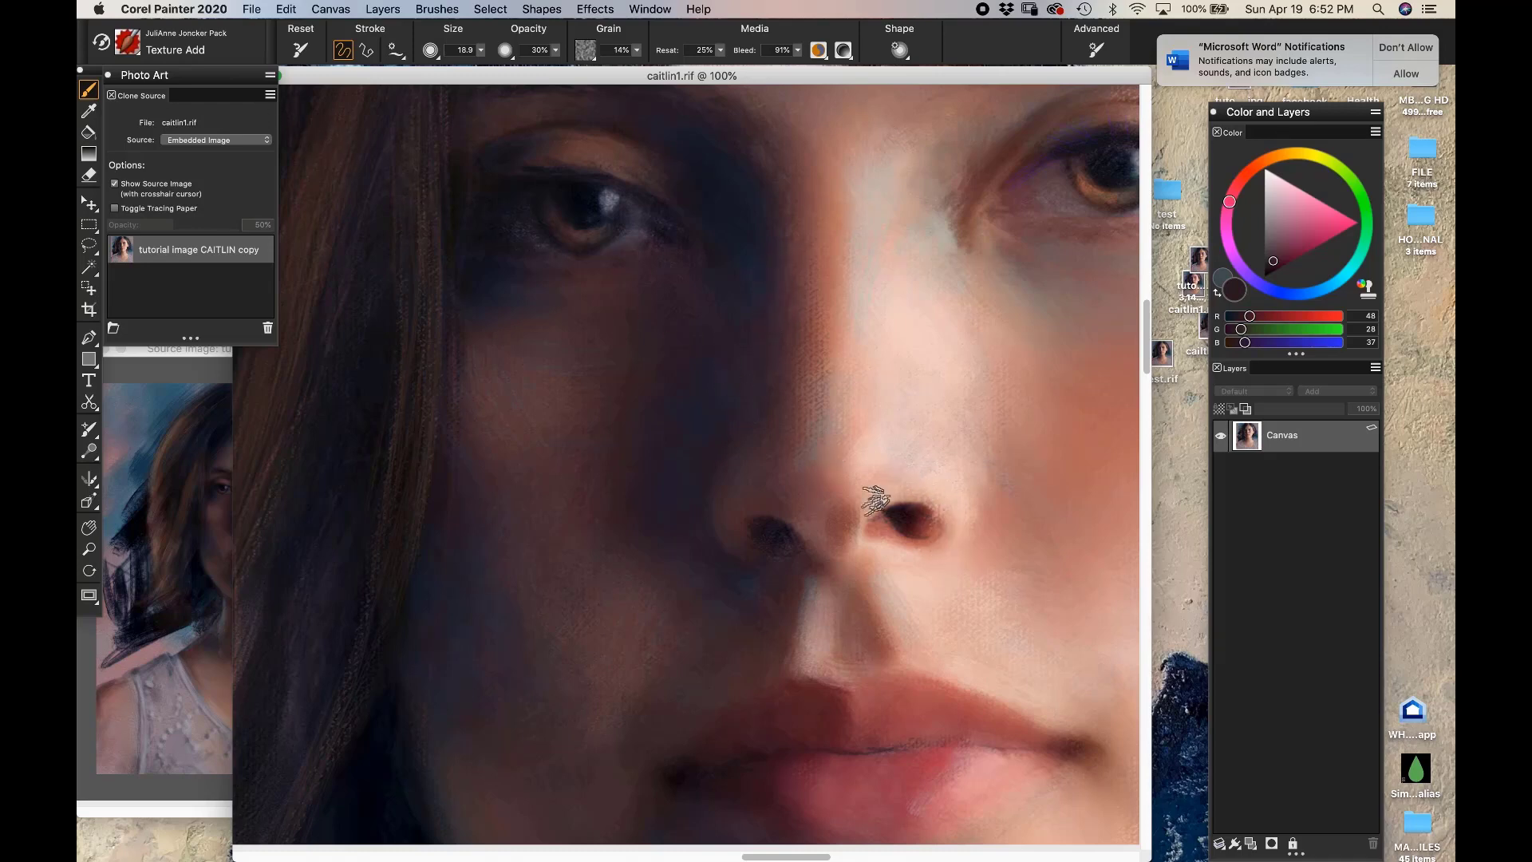
Turn on clone color for the Texture Add brush for work on the chin and neck
mouse_move(829, 520)
left_mouse_down()
mouse_move(787, 301)
mouse_move(787, 164)
left_mouse_up()
left_click_drag(909, 380, 883, 256)
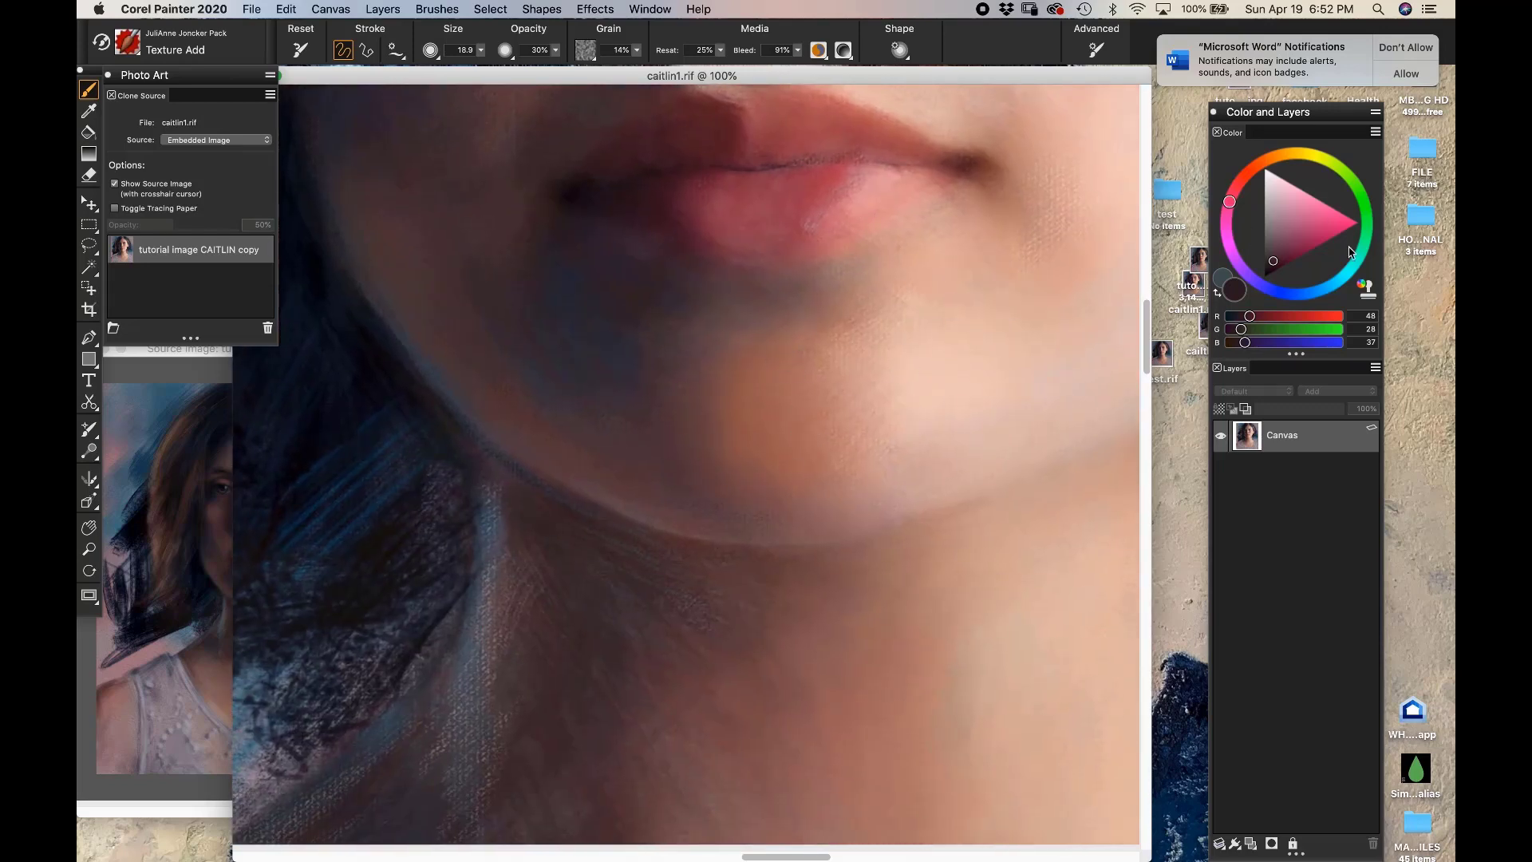
left_click(1364, 286)
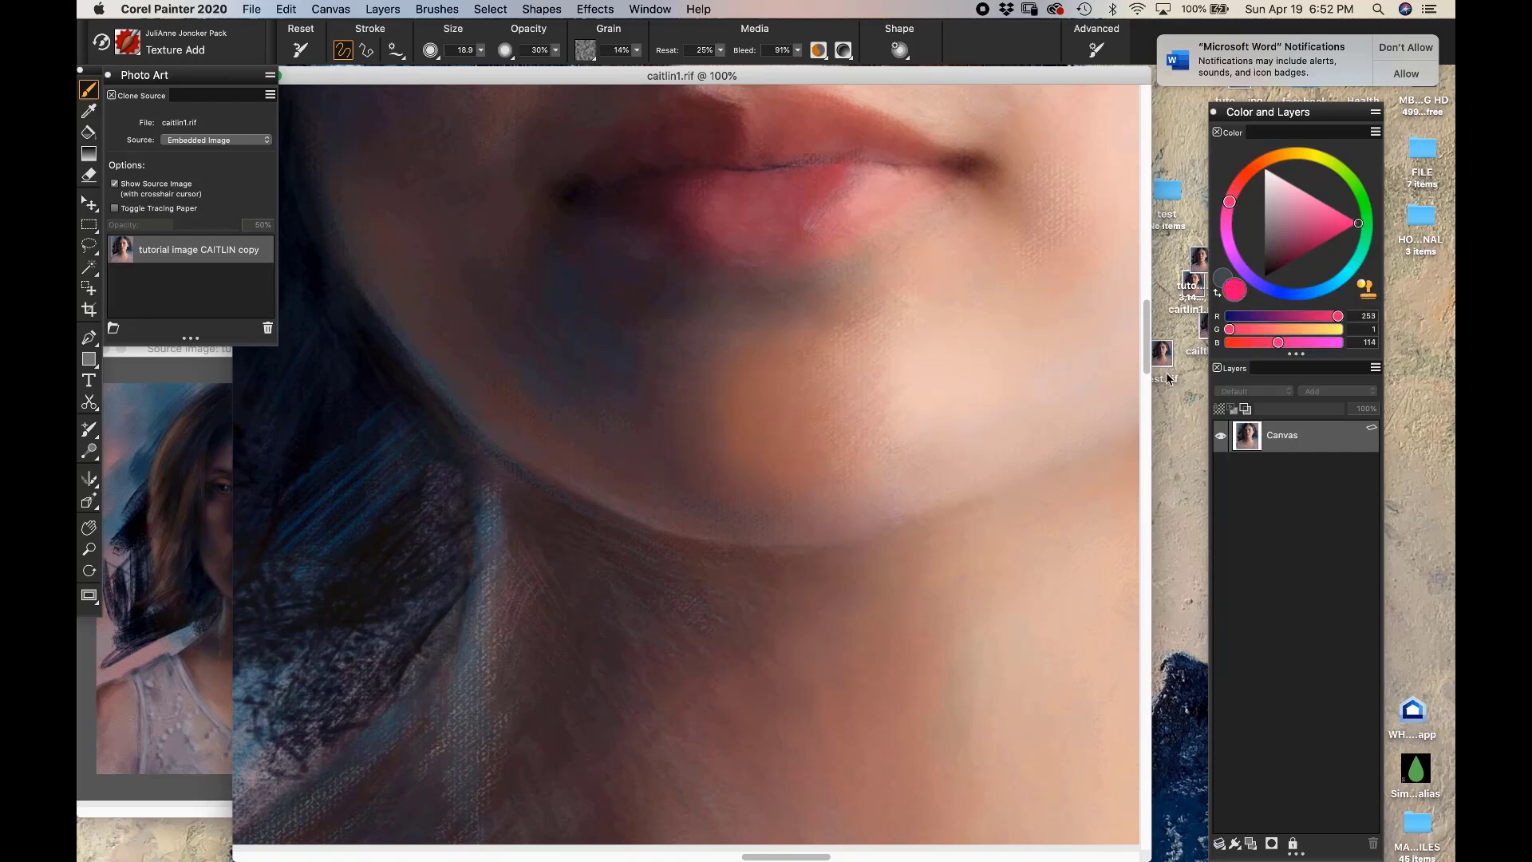
Turn on clone color for Texture Add, set the brush size to 27.5 and work over the shaded chin and neck
key("u")
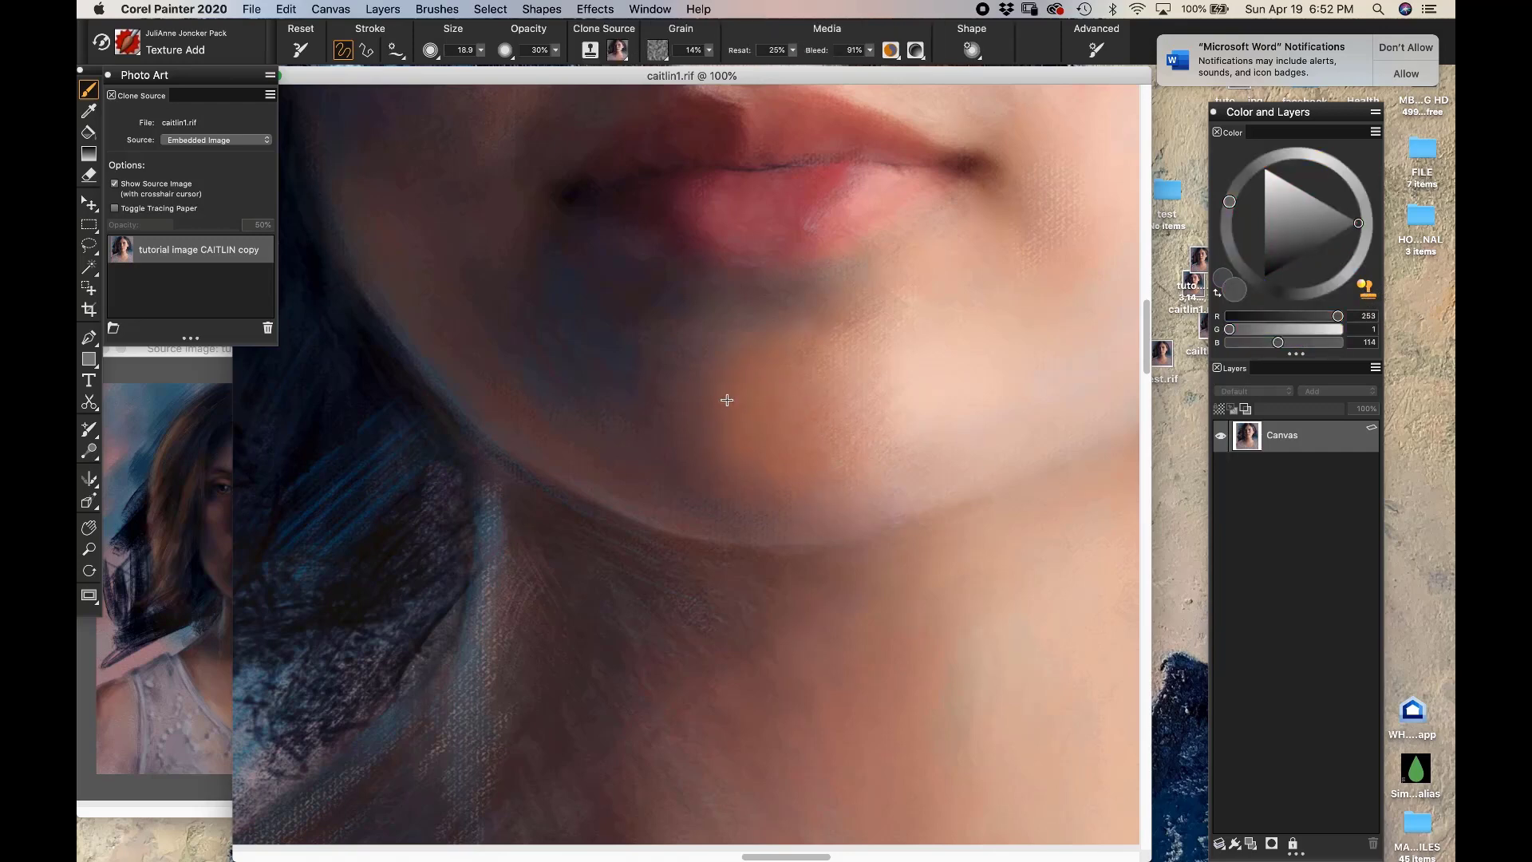
key("super+alt")
left_click_drag(728, 399, 749, 391)
key("super+minus")
key("super+minus")
key("super+minus")
key("super+minus")
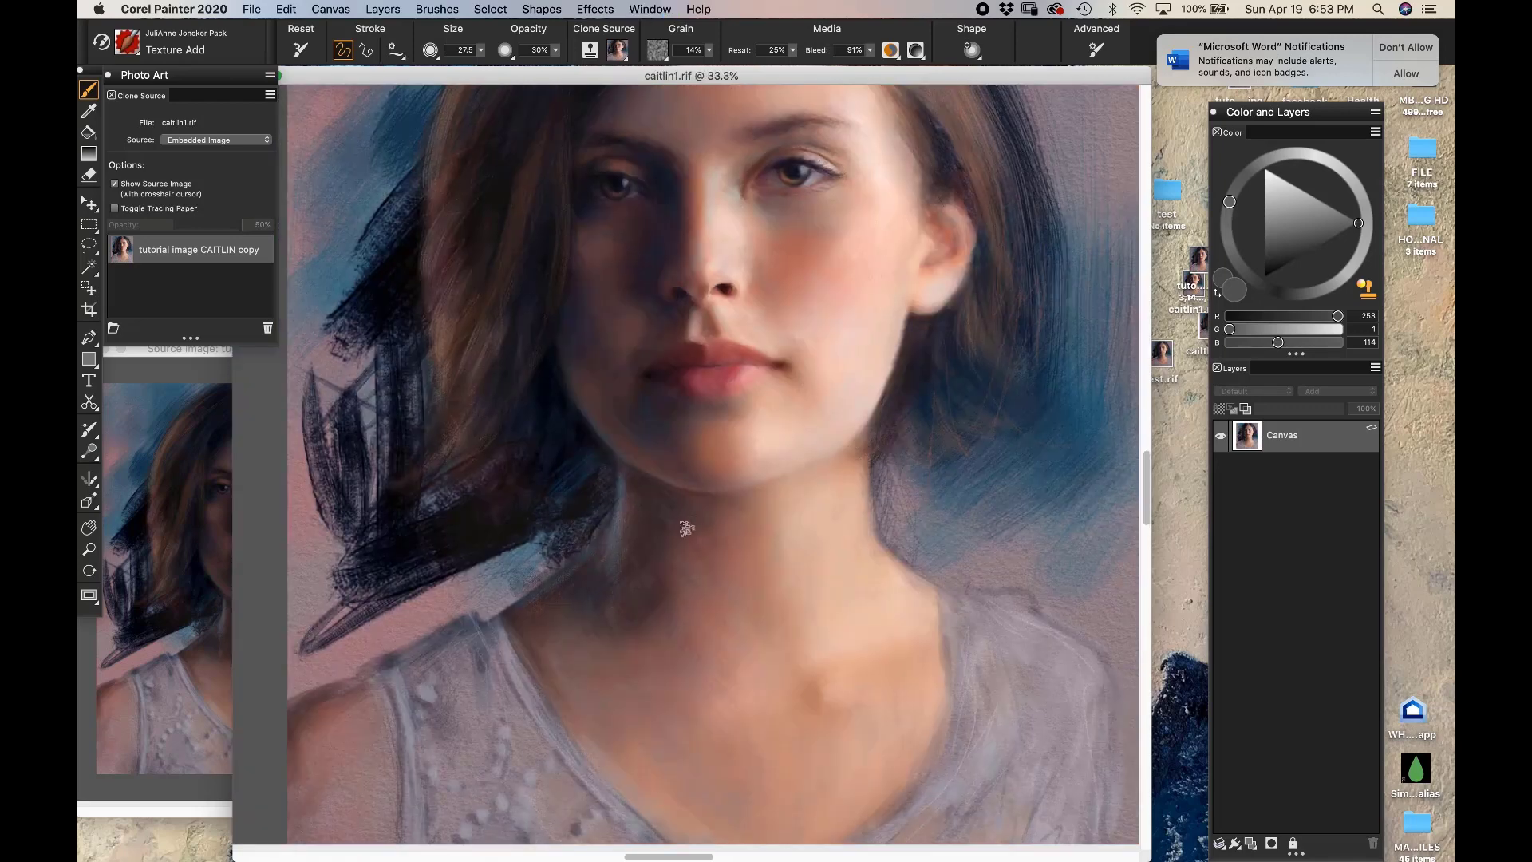
Texture the shaded neck and the shoulder edge beside the background with Texture Add, using clone color
key("super+plus")
key("super+plus")
key("super+plus")
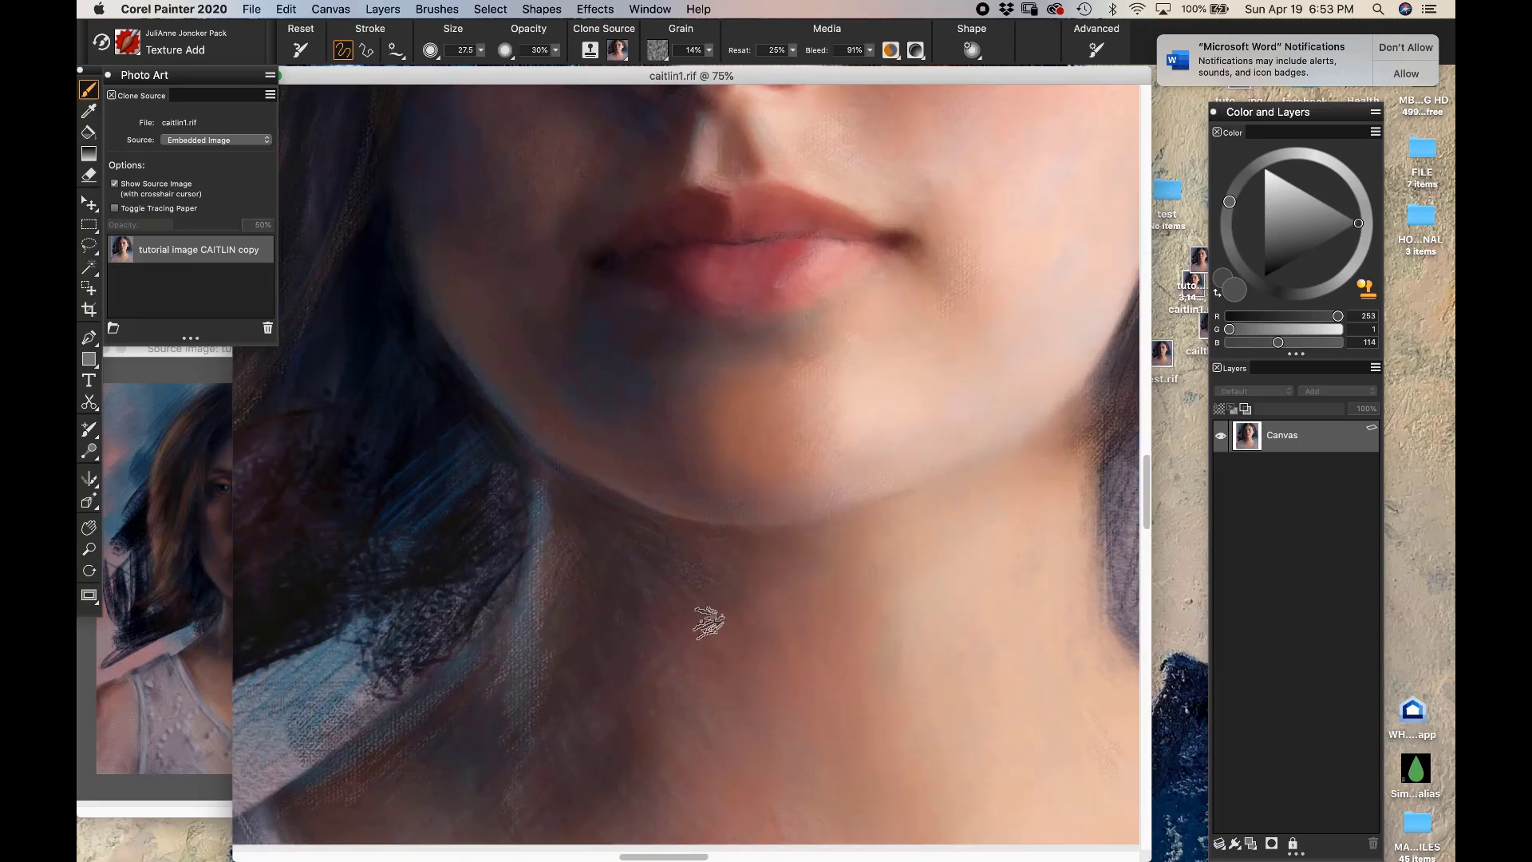
left_click_drag(704, 620, 787, 425)
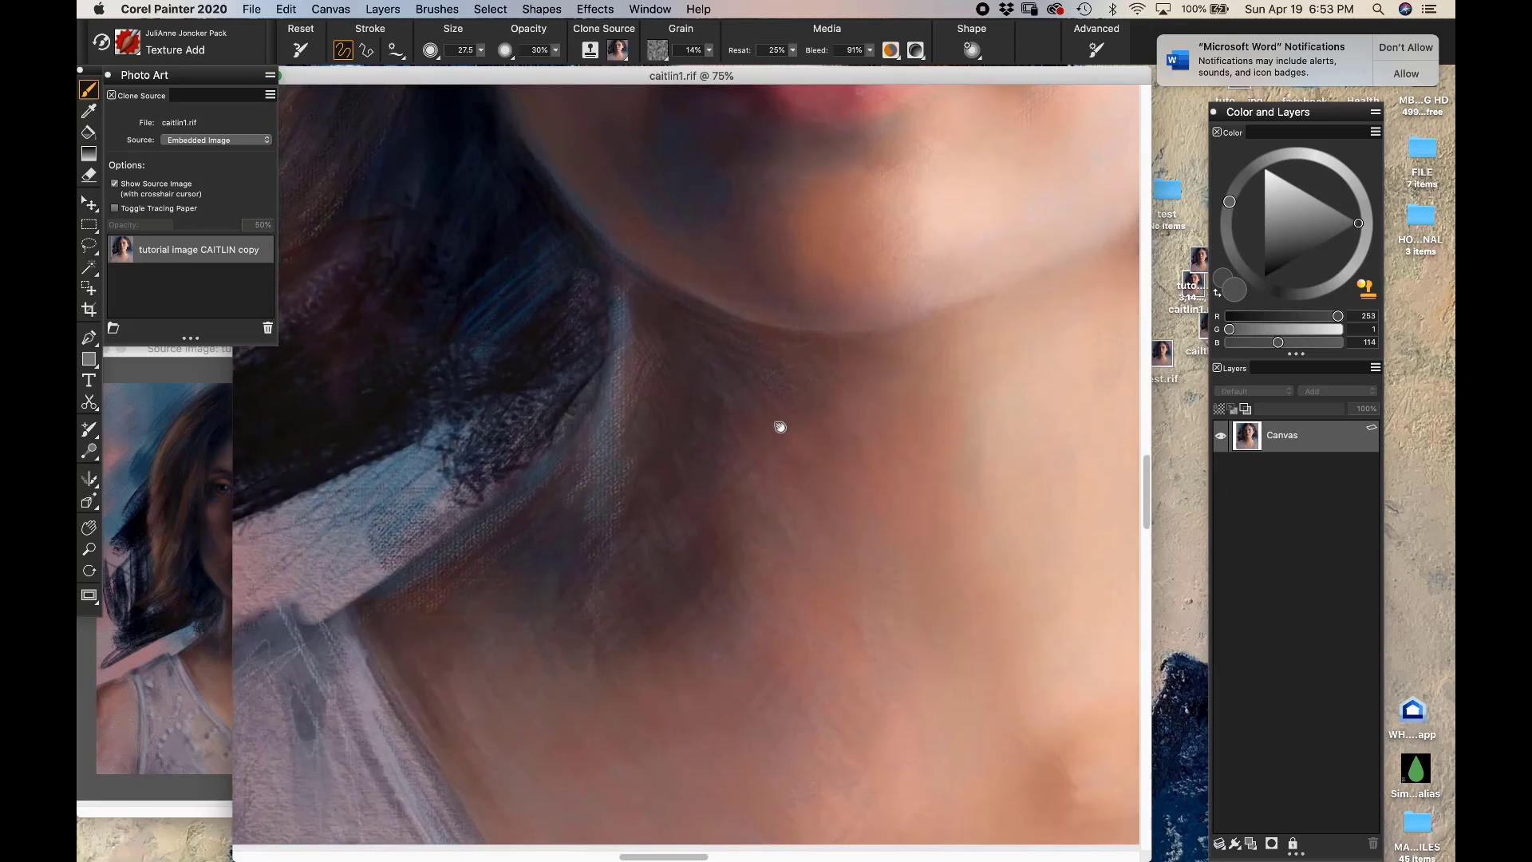
left_click(127, 41)
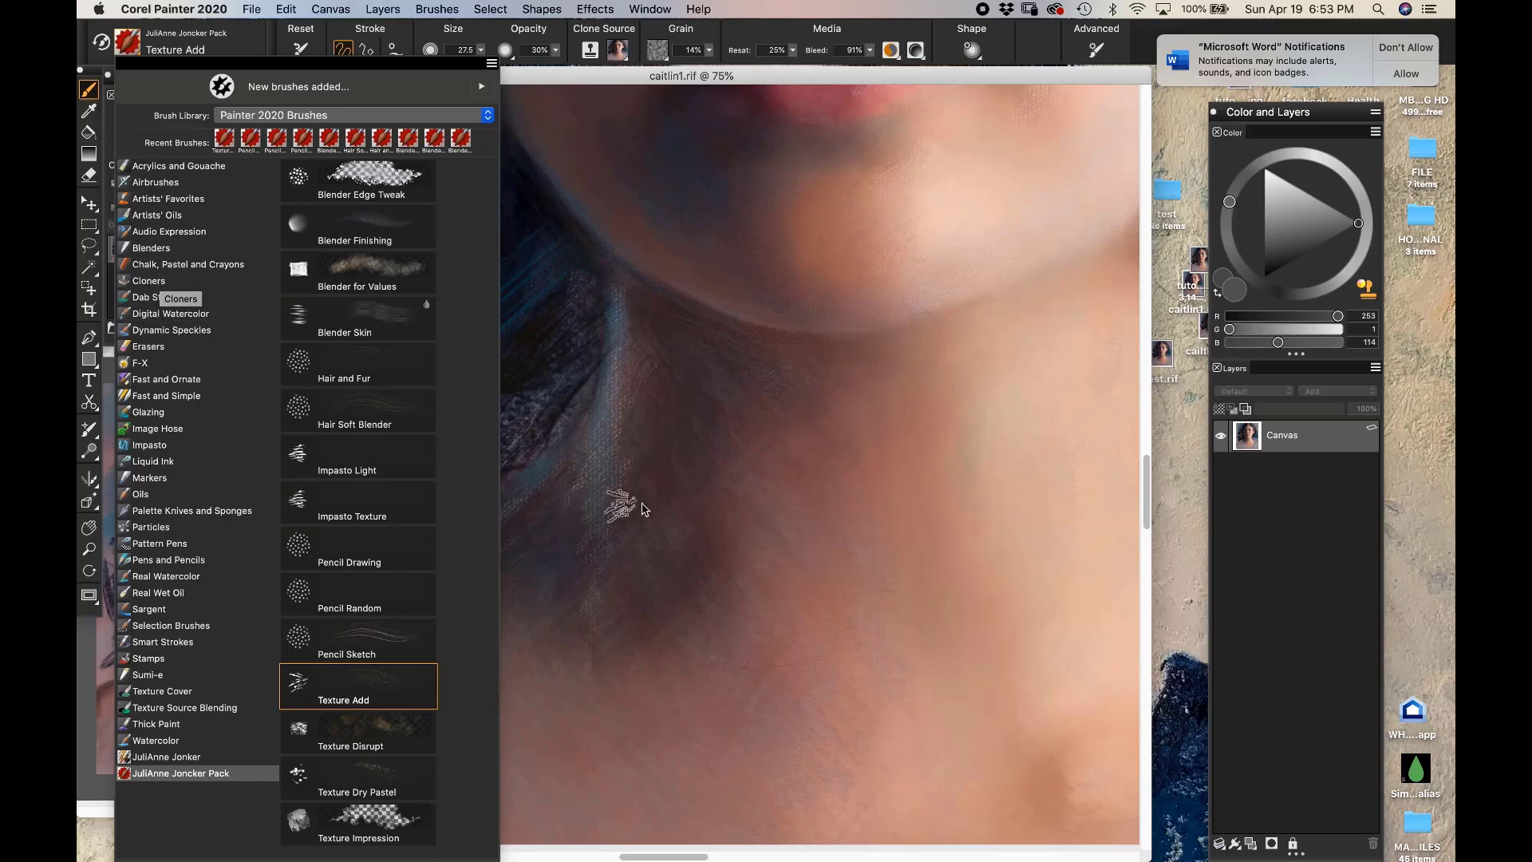
left_click(613, 479)
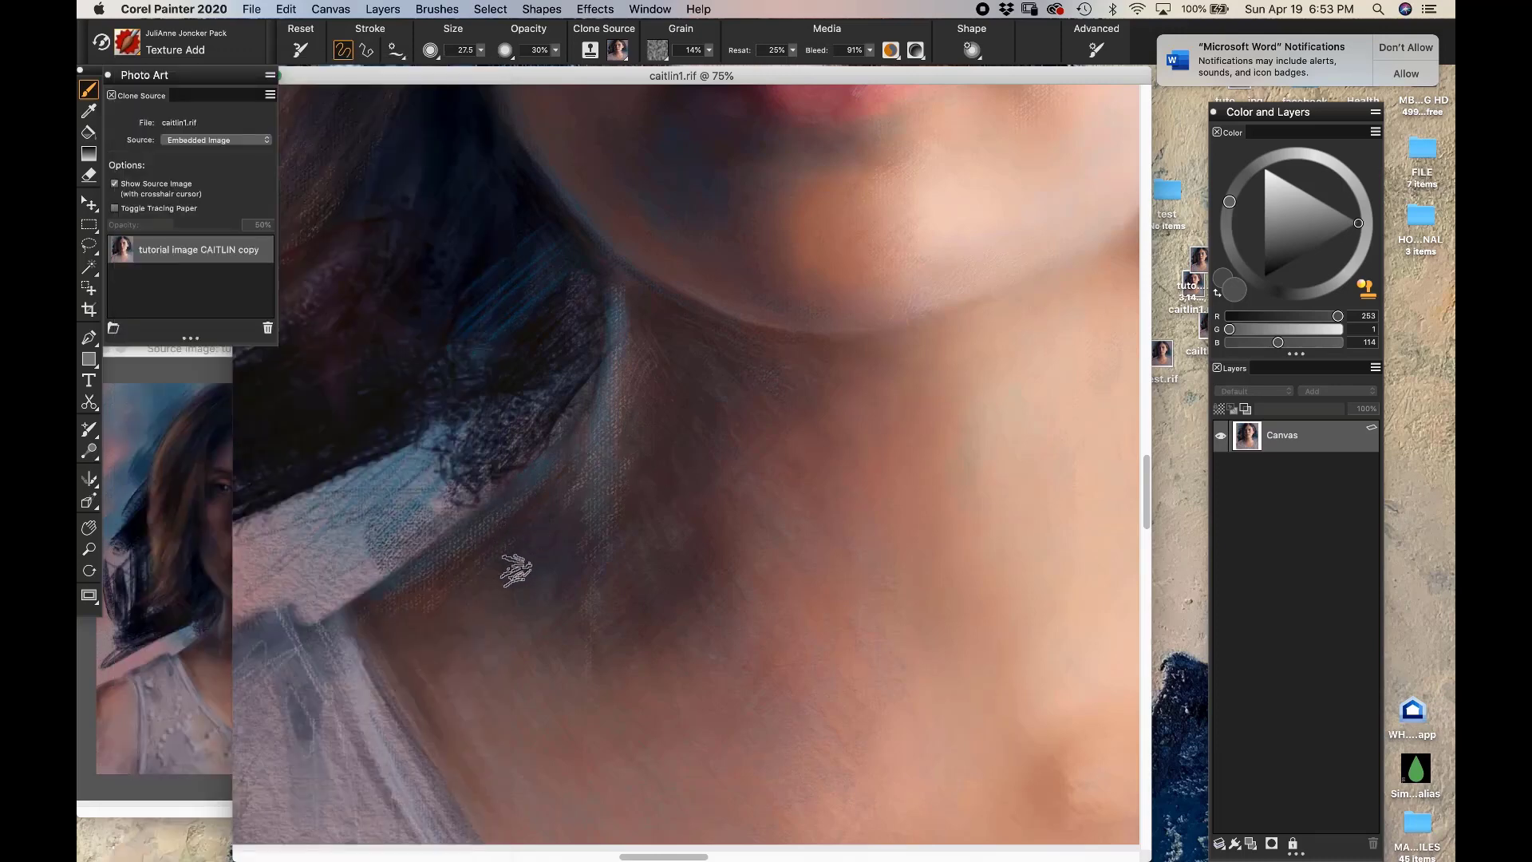
left_click(431, 564, "alt")
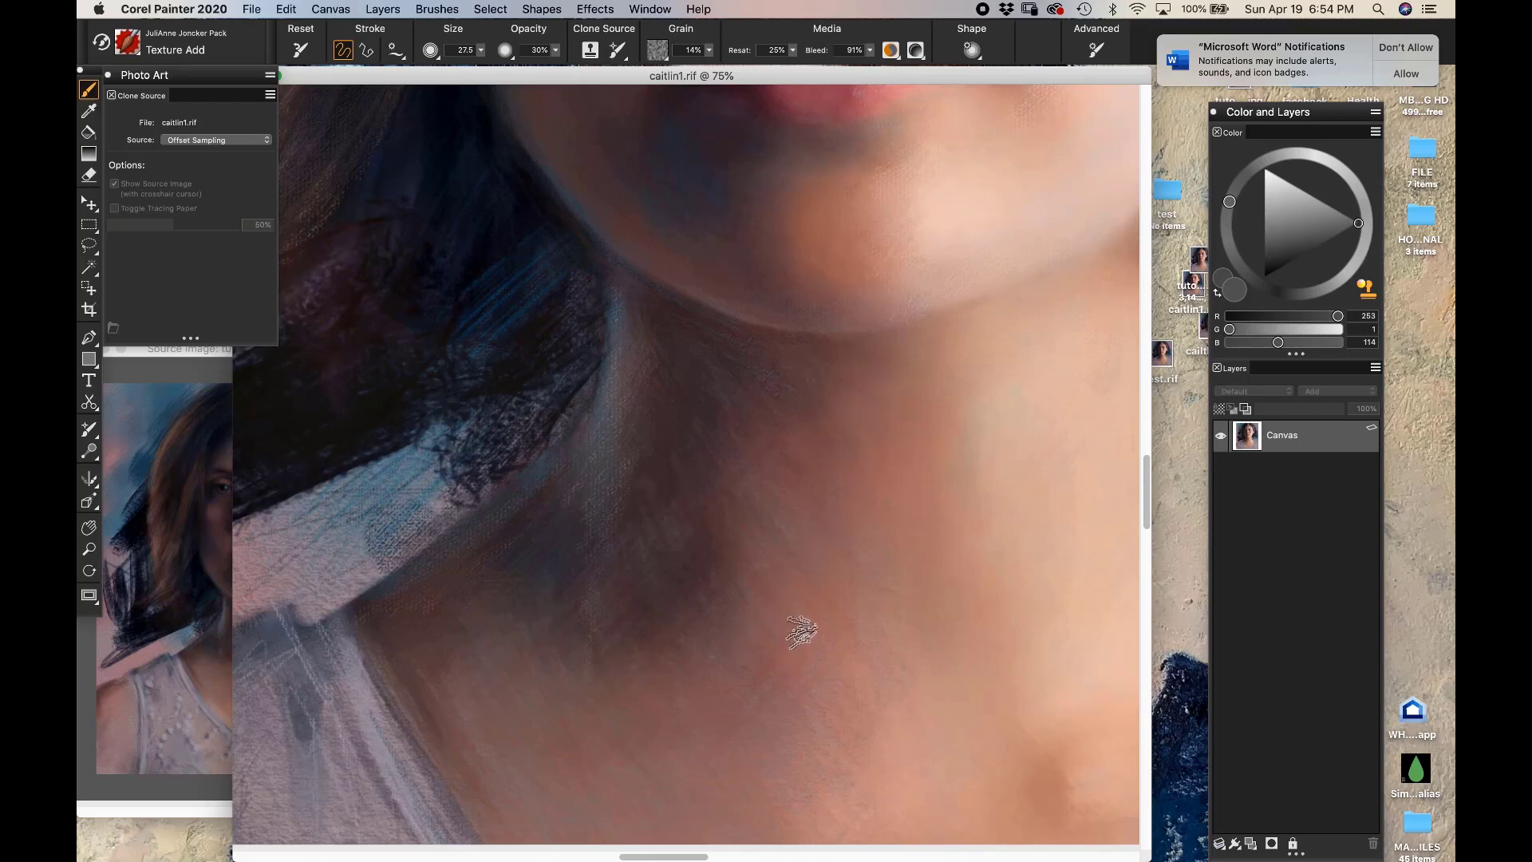
Switch to Texture Disrupt, turn off clone color and texture the shaded neck with sampled tones including RGB 58, 40, 41 and 71, 55, 58
left_click(137, 48)
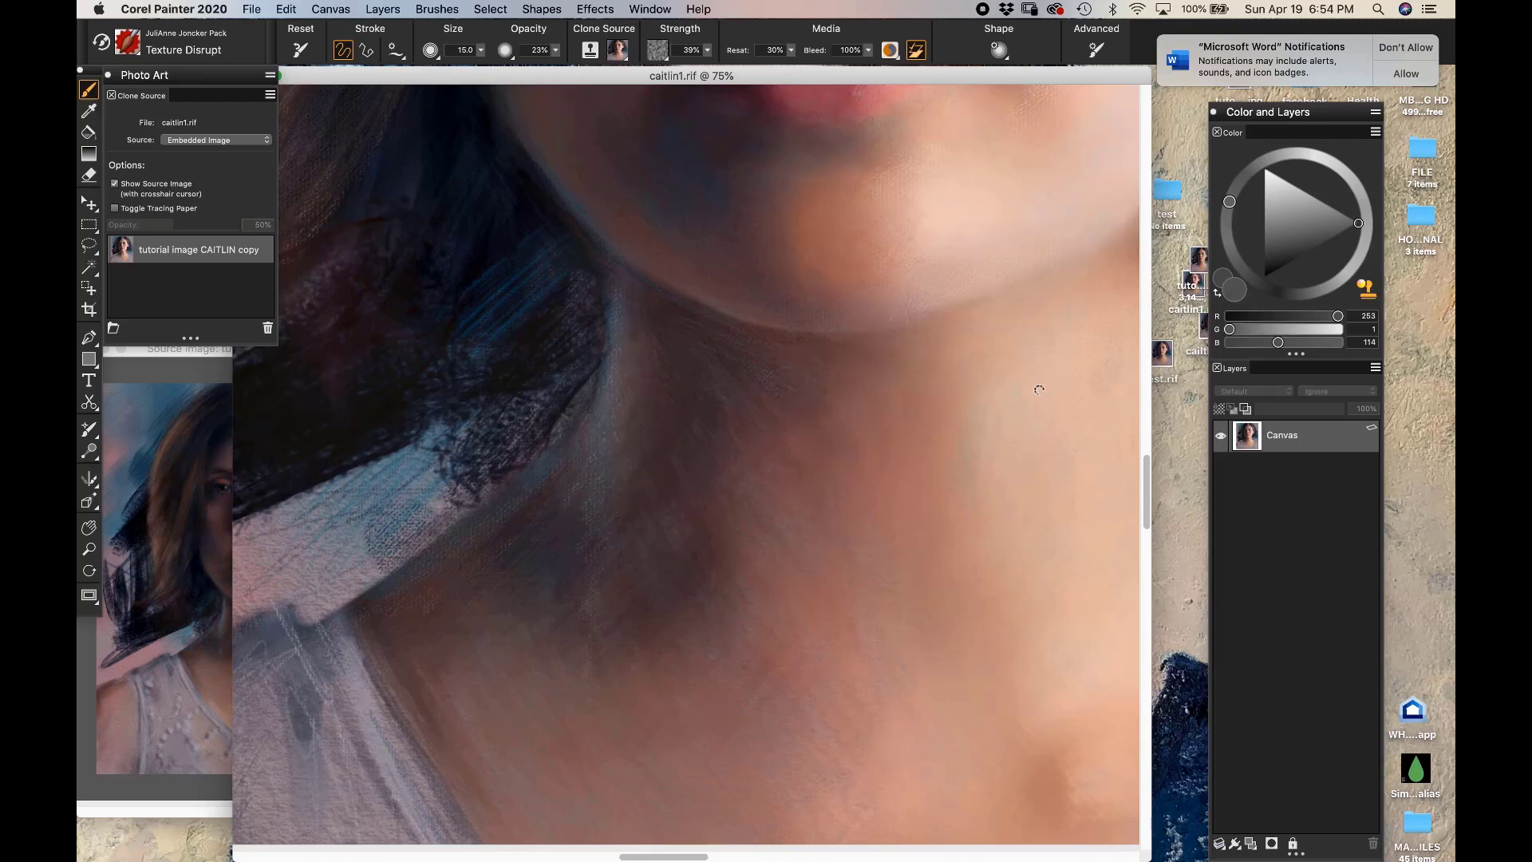
left_click(1368, 289)
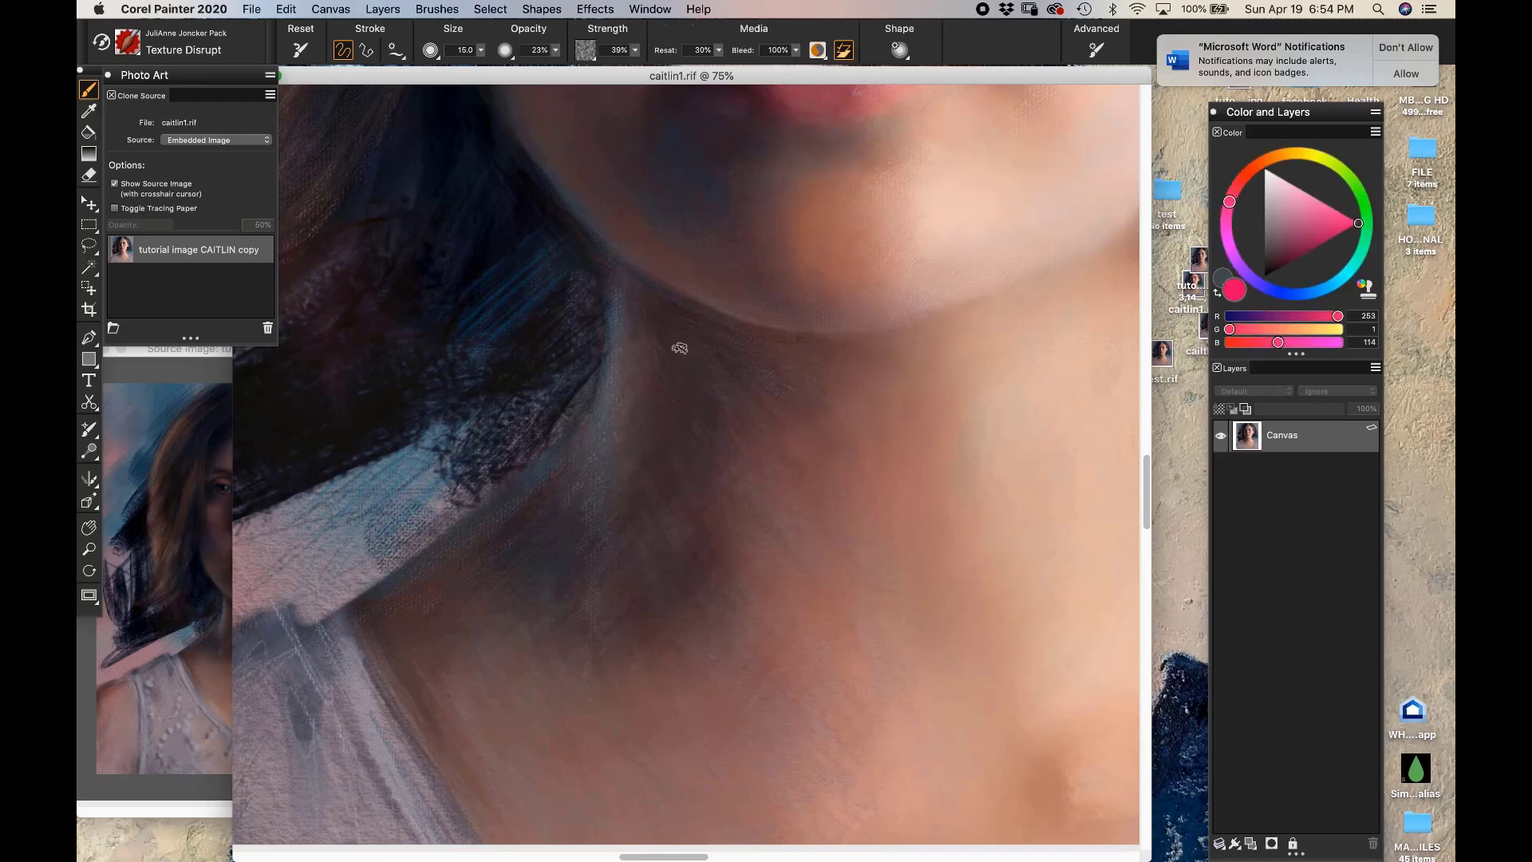
left_click(656, 303, "alt")
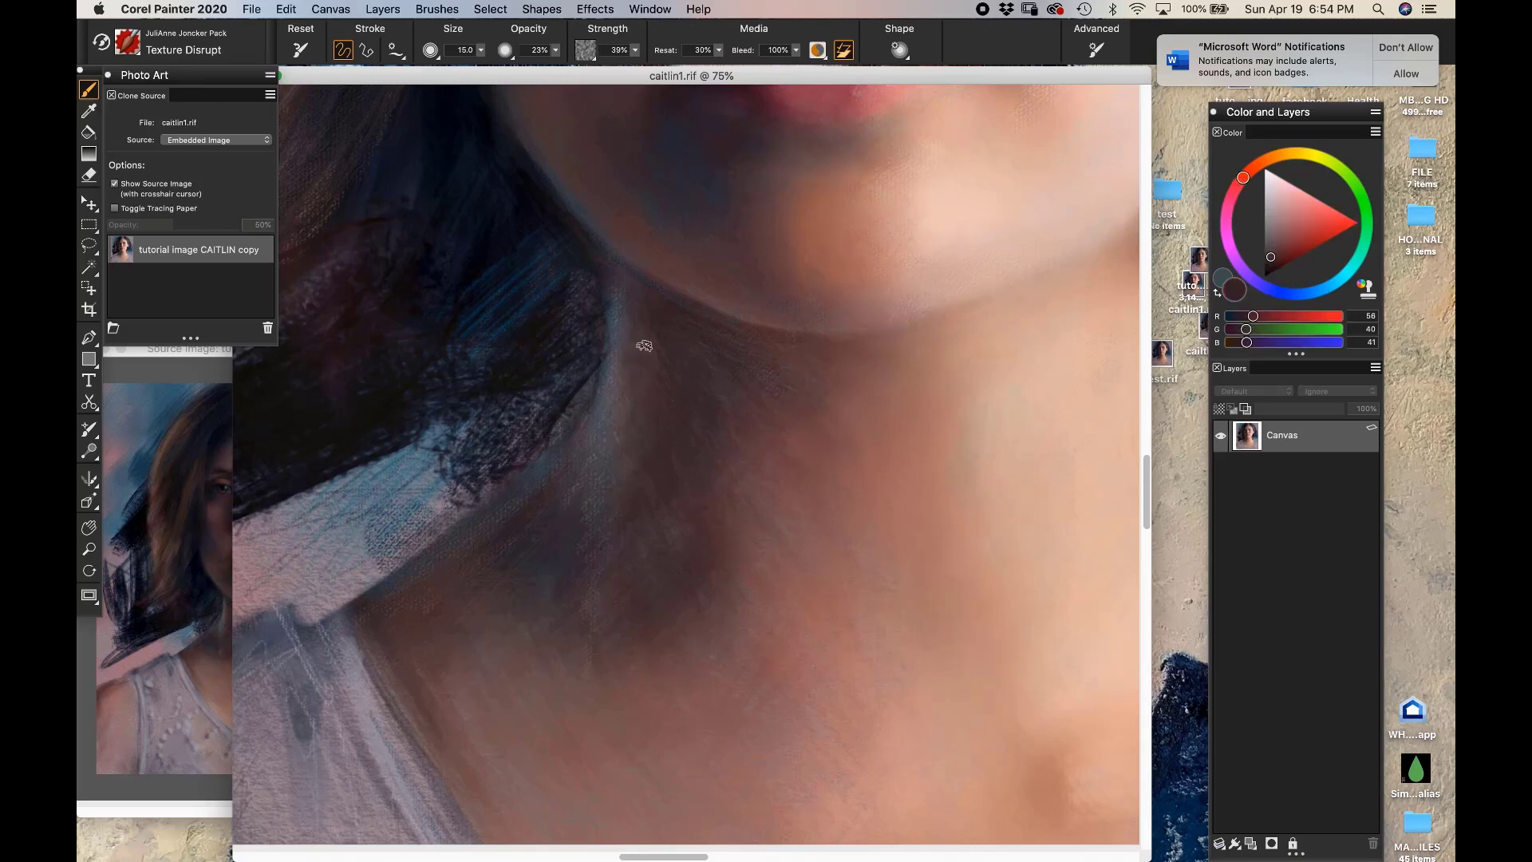
left_click(670, 471, "alt")
left_click(684, 506, "alt")
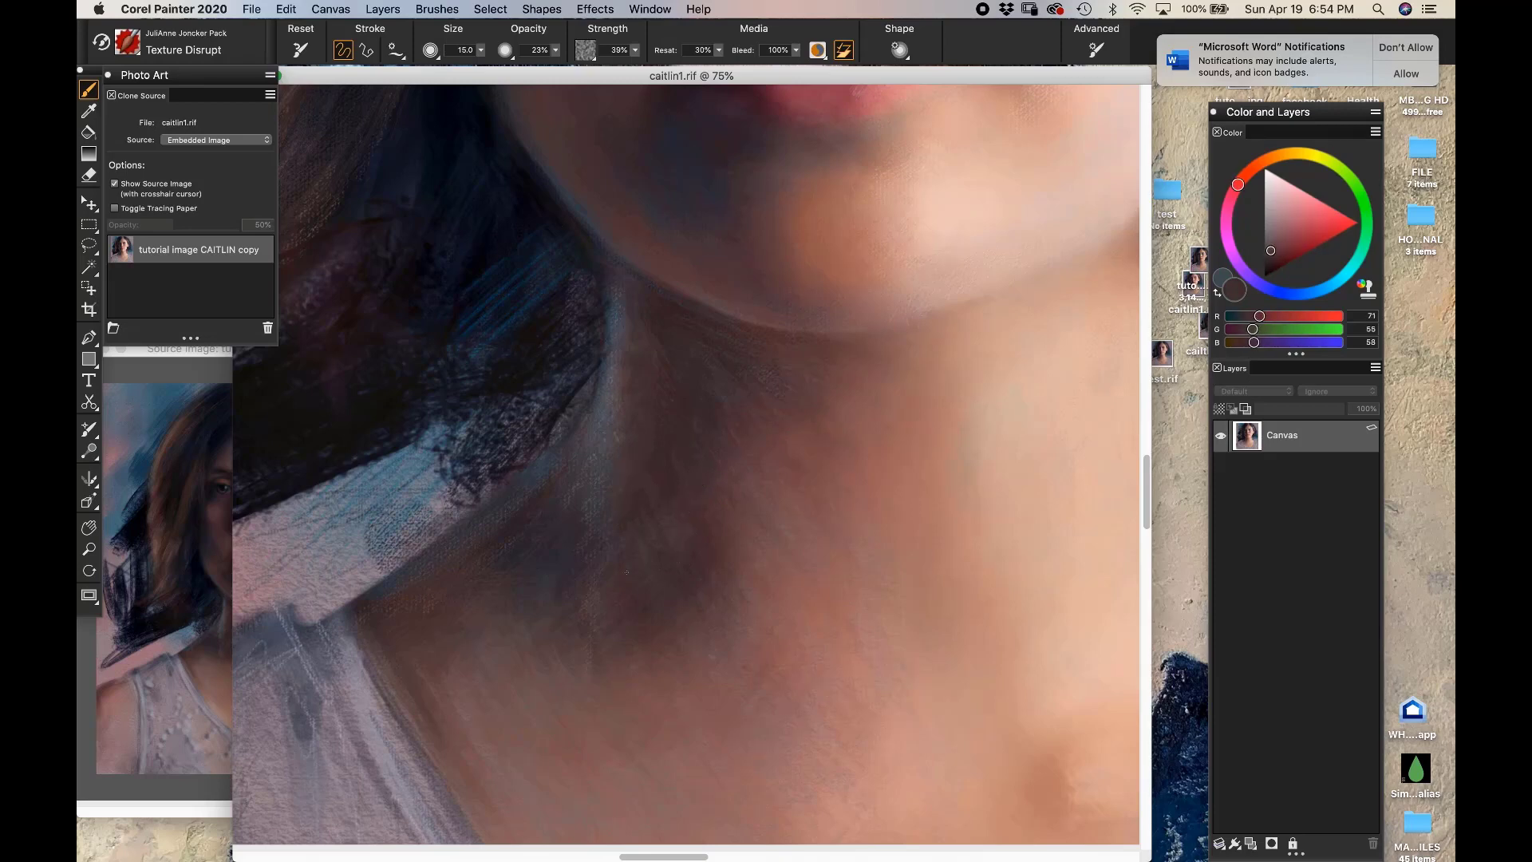
Texture the shoulder edge and the shadow under the jaw with sampled tones RGB 49, 42, 46; 51, 46, 53; 64, 46, 51; and 58, 41, 45
left_click(530, 509, "alt")
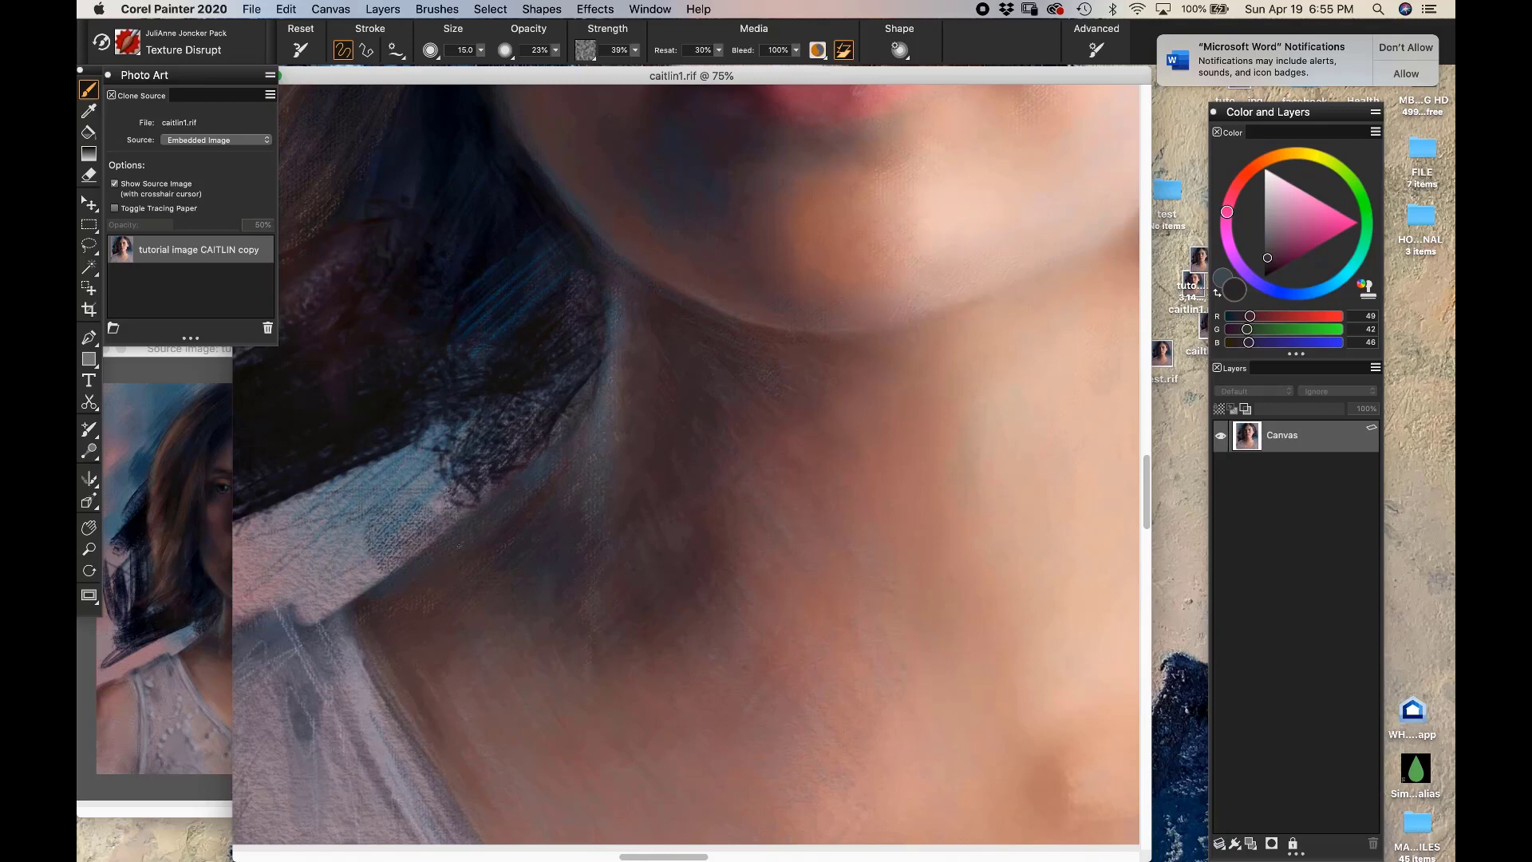
left_click(548, 523, "alt")
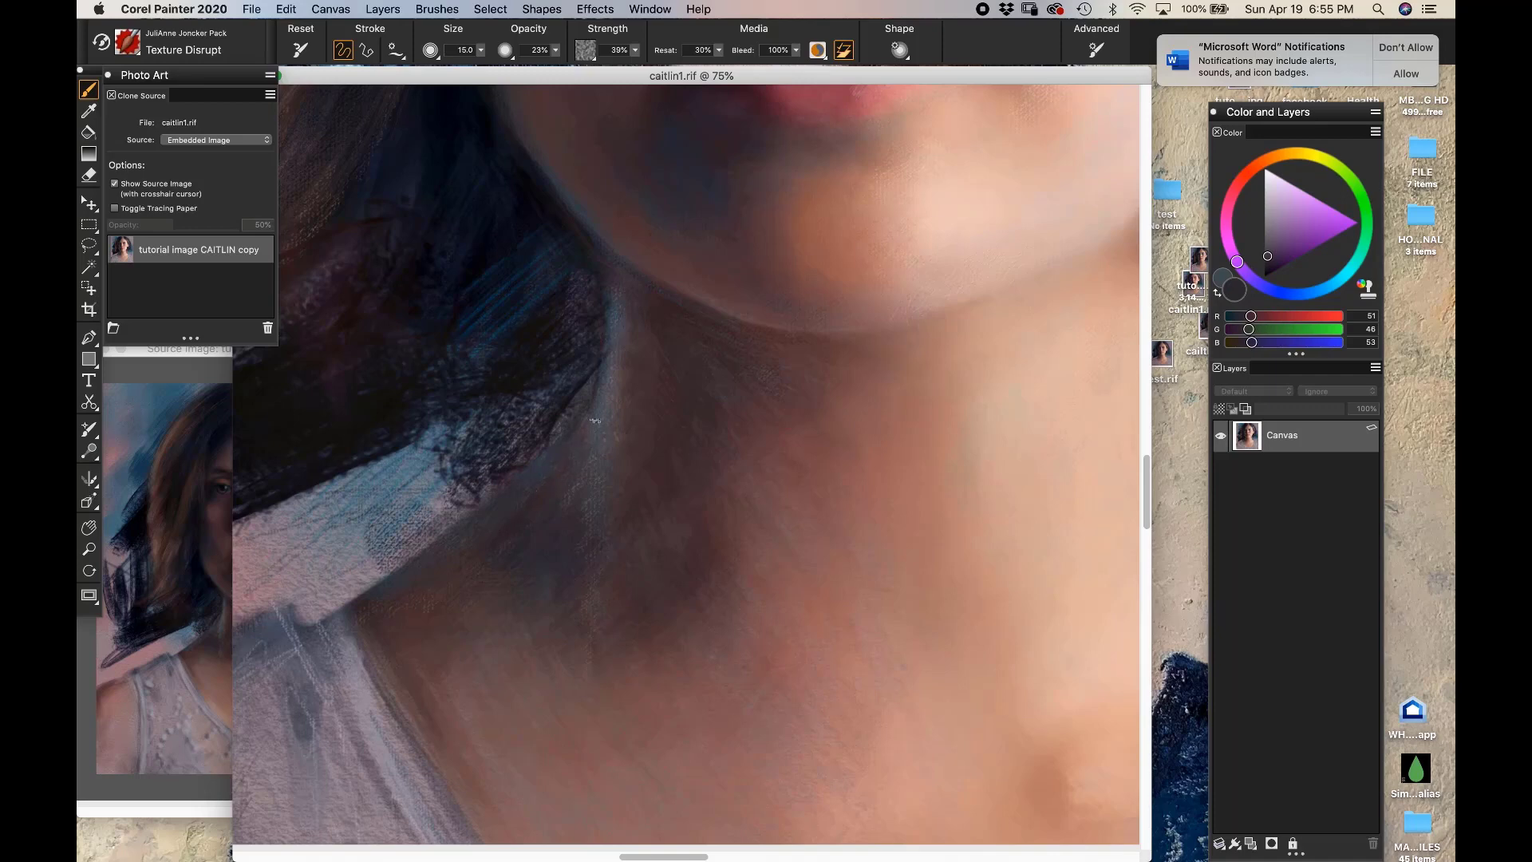
left_click(682, 331, "alt")
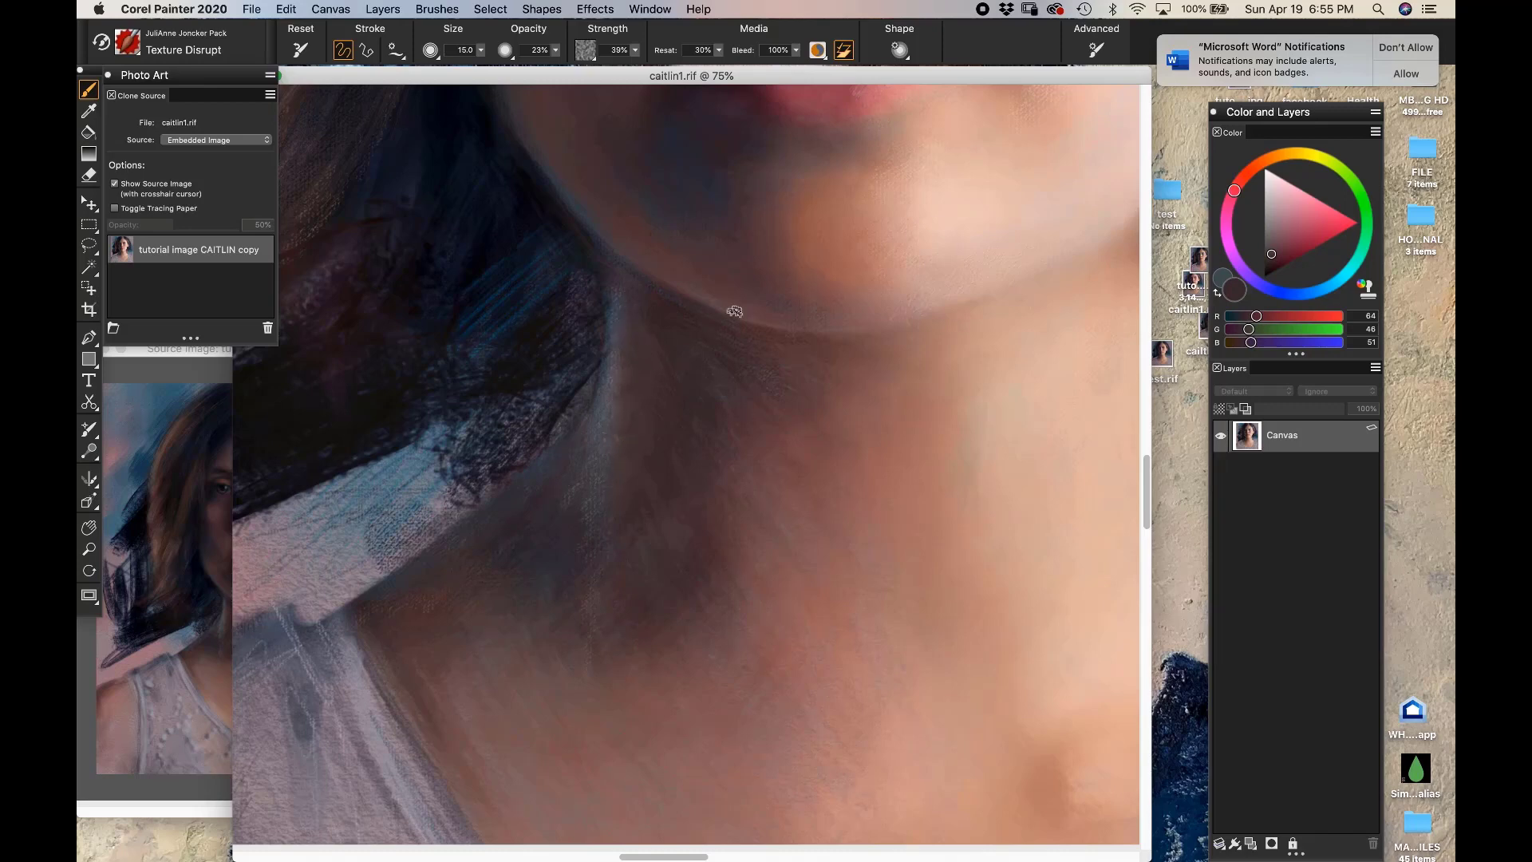
left_click(661, 320, "alt")
Select the Texture Impression brush from the JuliAnne Joncker Pack and turn on clone color
left_click(130, 44)
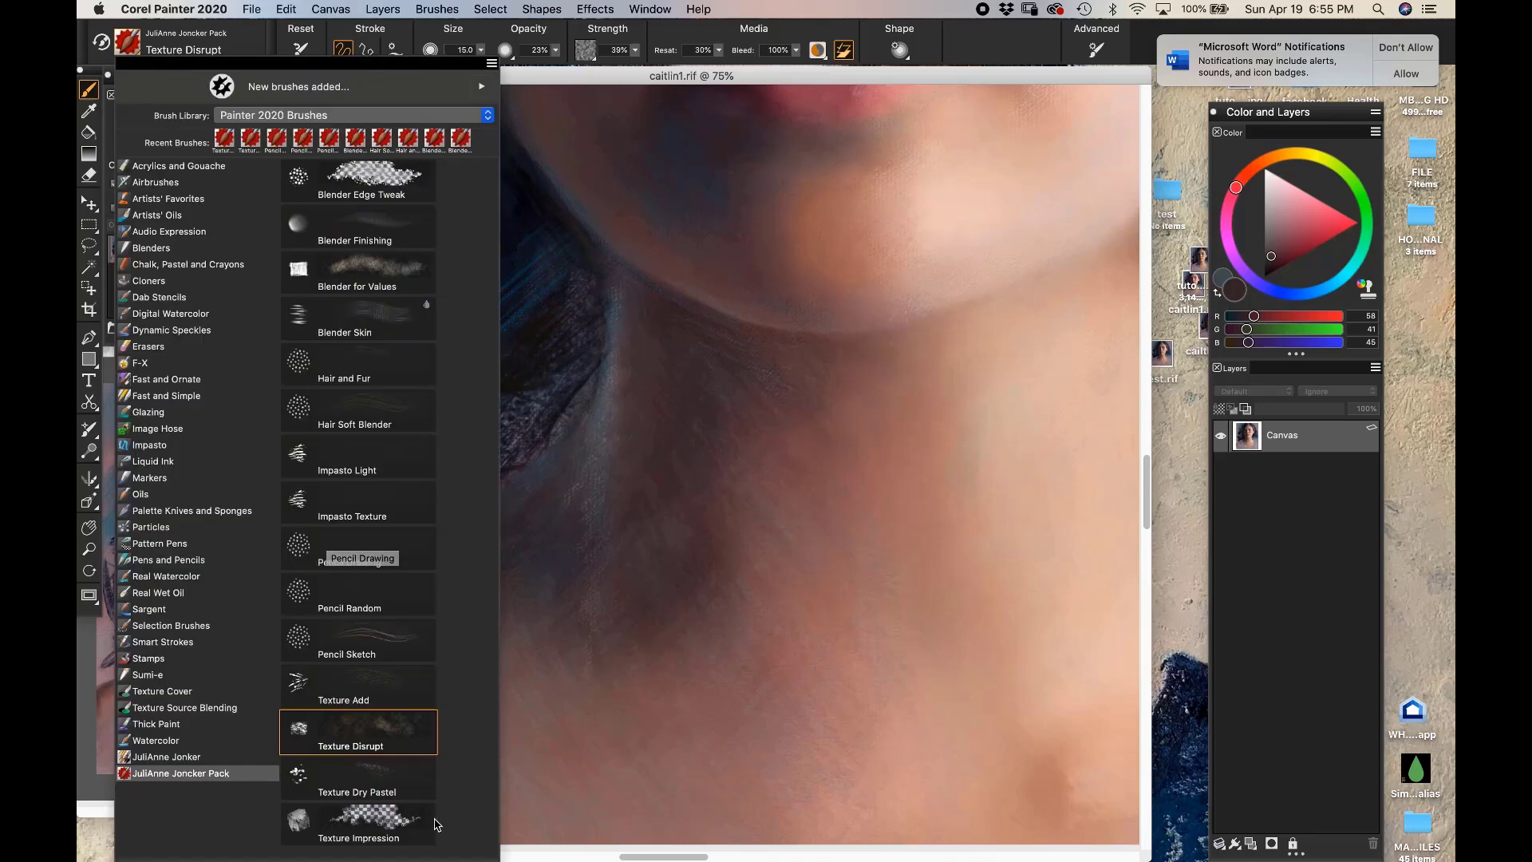
left_click(375, 822)
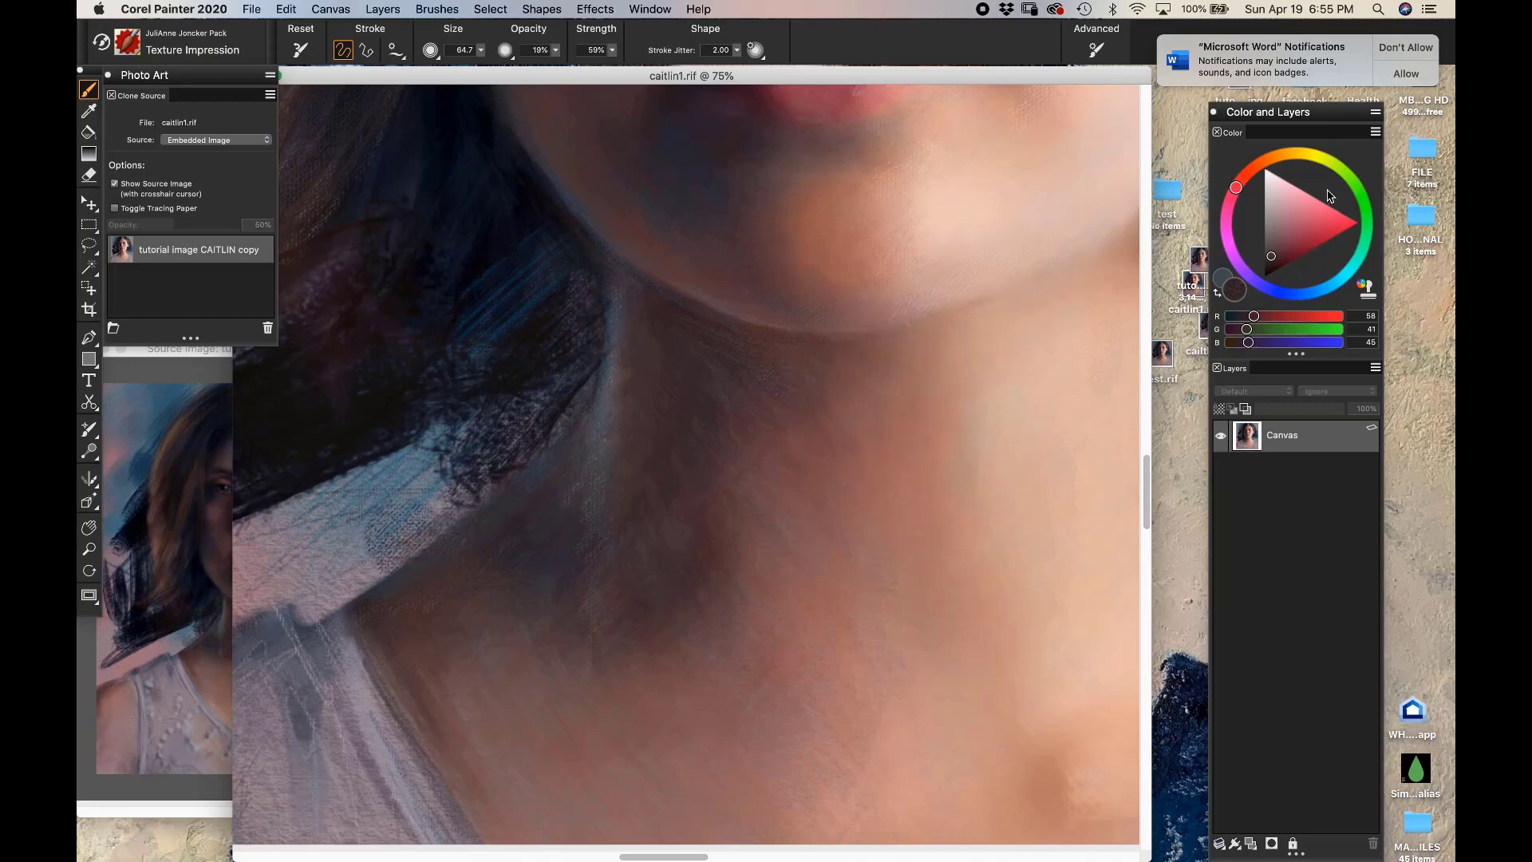
left_click(1350, 287)
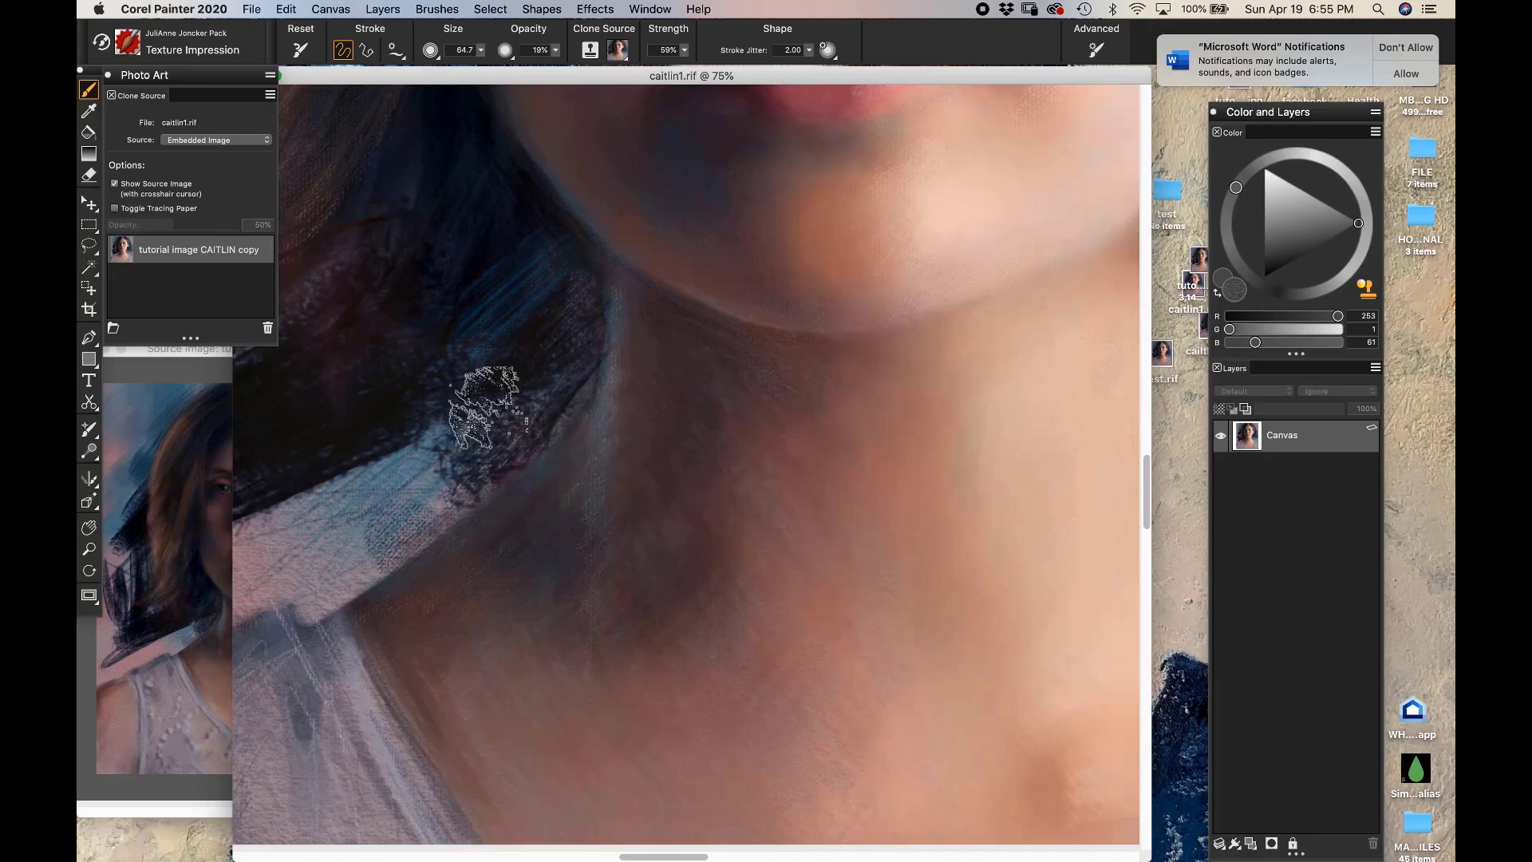
Set Texture Impression to size 30 and break up the blue, pink and dark background strokes beside the shaded shoulder
left_click_drag(386, 500, 388, 516)
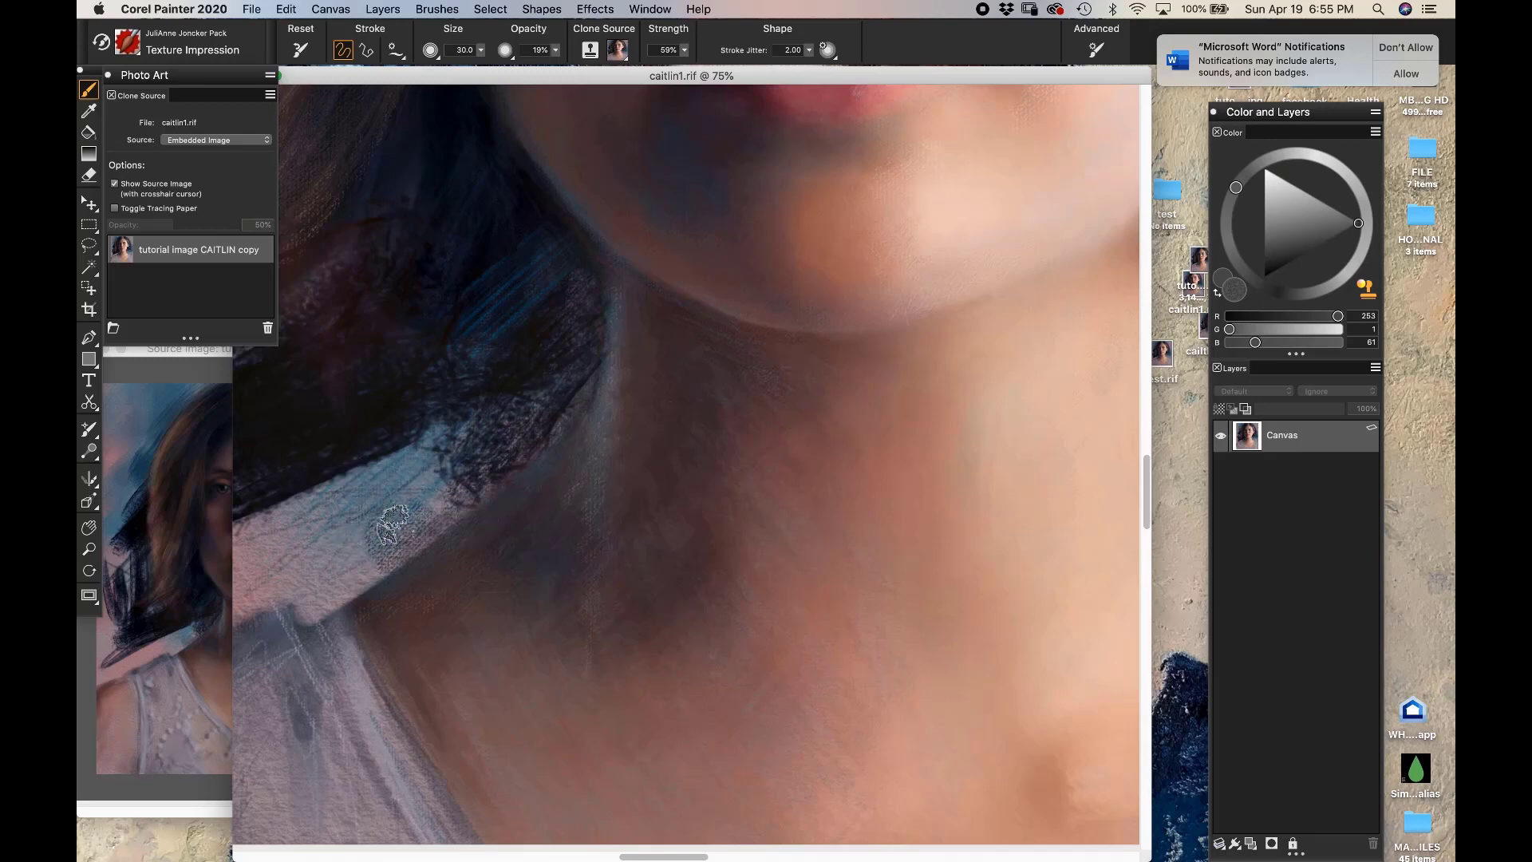
mouse_move(391, 518)
left_mouse_down()
mouse_move(391, 555)
mouse_move(415, 527)
mouse_move(388, 542)
mouse_move(401, 522)
left_mouse_up()
mouse_move(399, 517)
left_mouse_down()
mouse_move(391, 534)
mouse_move(414, 532)
left_mouse_up()
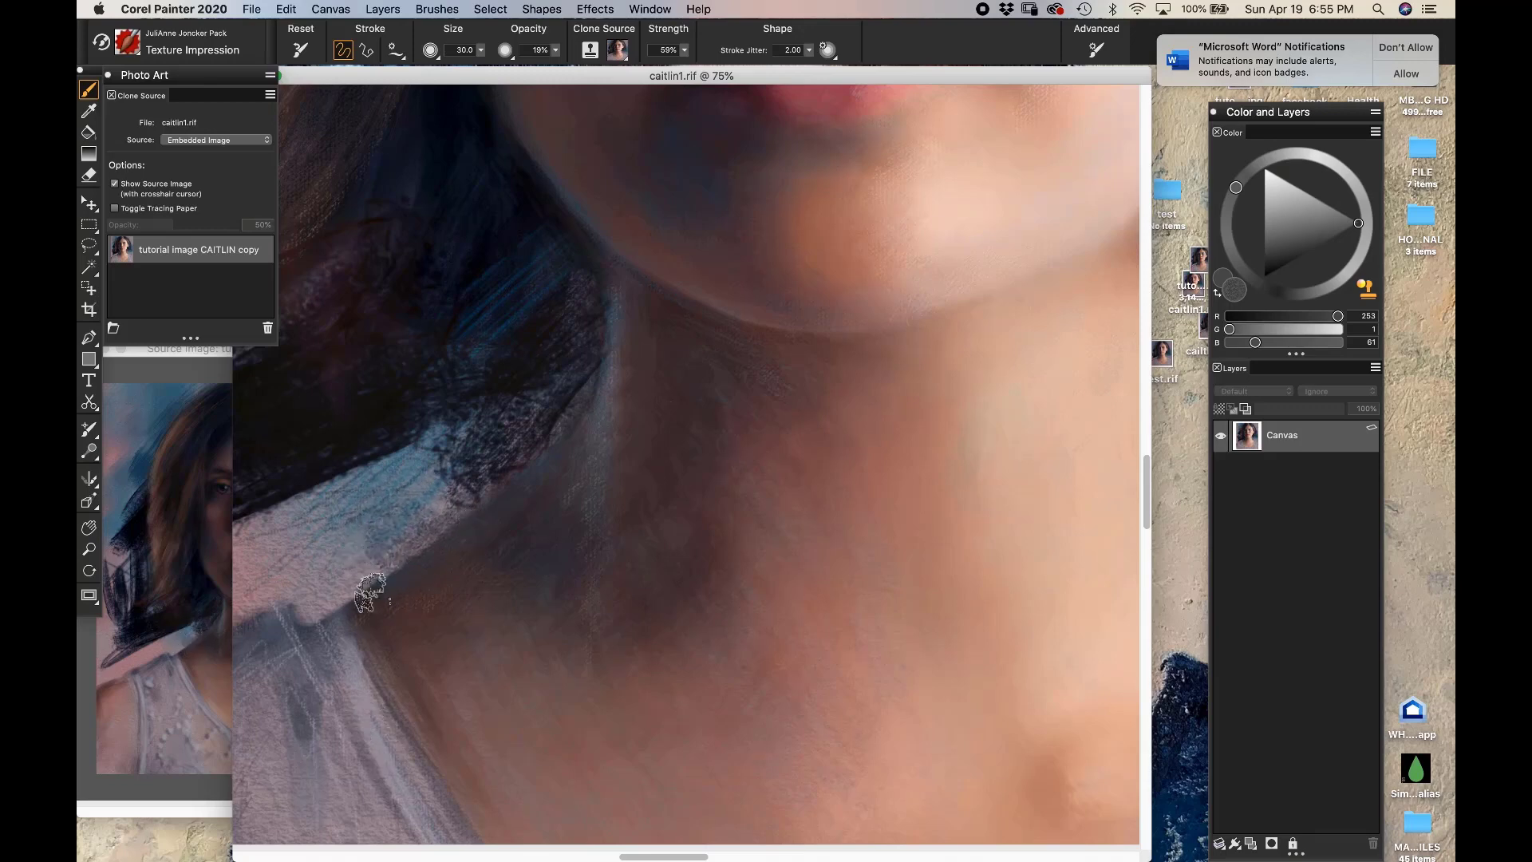
left_click_drag(435, 476, 476, 436)
mouse_move(472, 436)
left_mouse_down()
mouse_move(446, 448)
mouse_move(459, 498)
mouse_move(499, 427)
mouse_move(507, 449)
mouse_move(465, 498)
left_mouse_up()
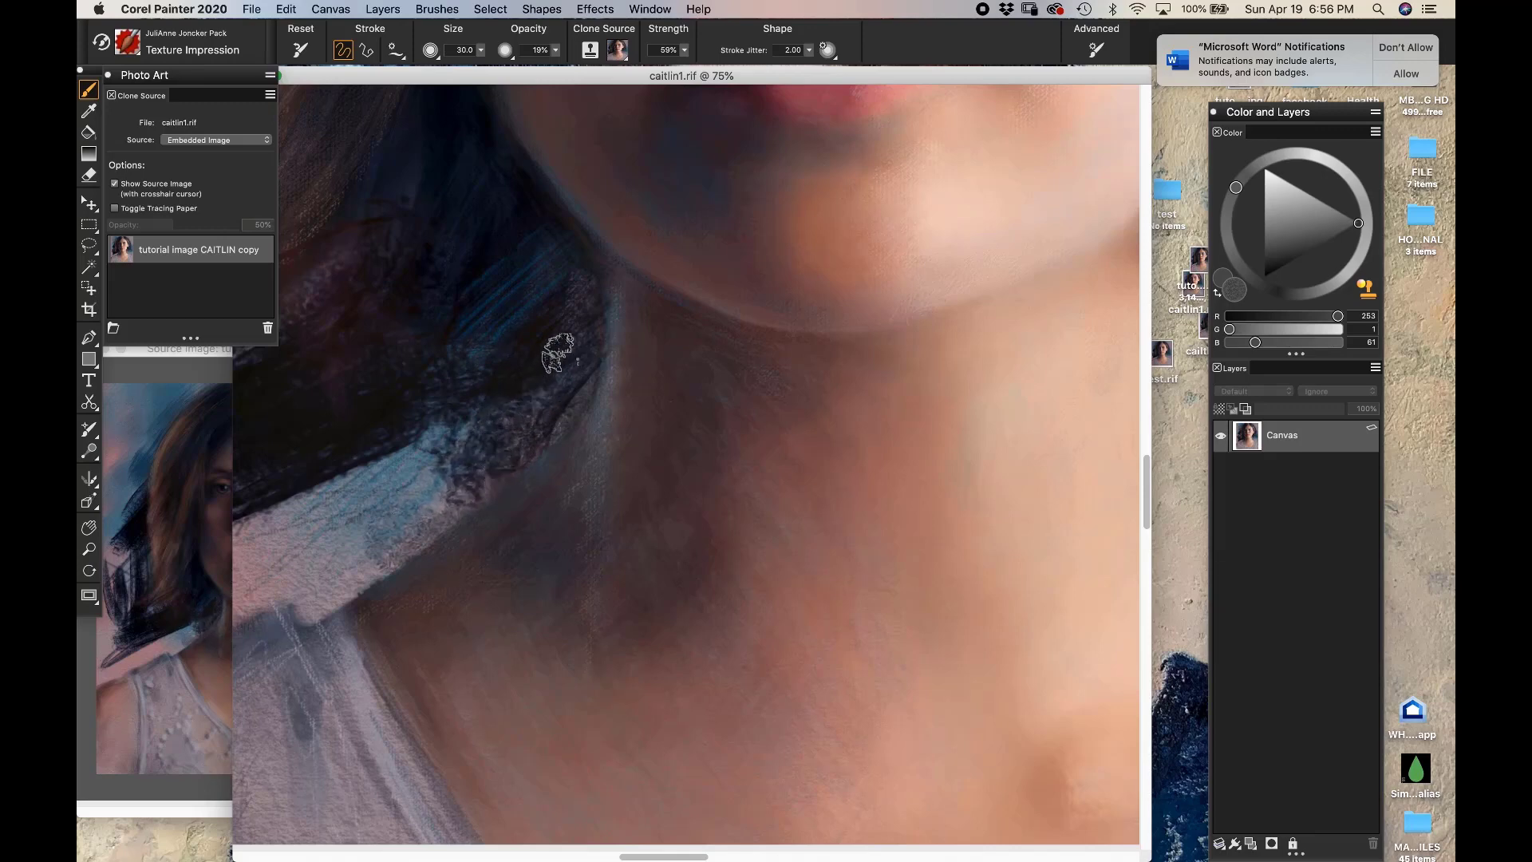
Turn off clone color and texture the background above the lit shoulder with a sampled RGB 157, 140, 146
left_click_drag(937, 476, 564, 461)
left_click_drag(735, 503, 551, 391)
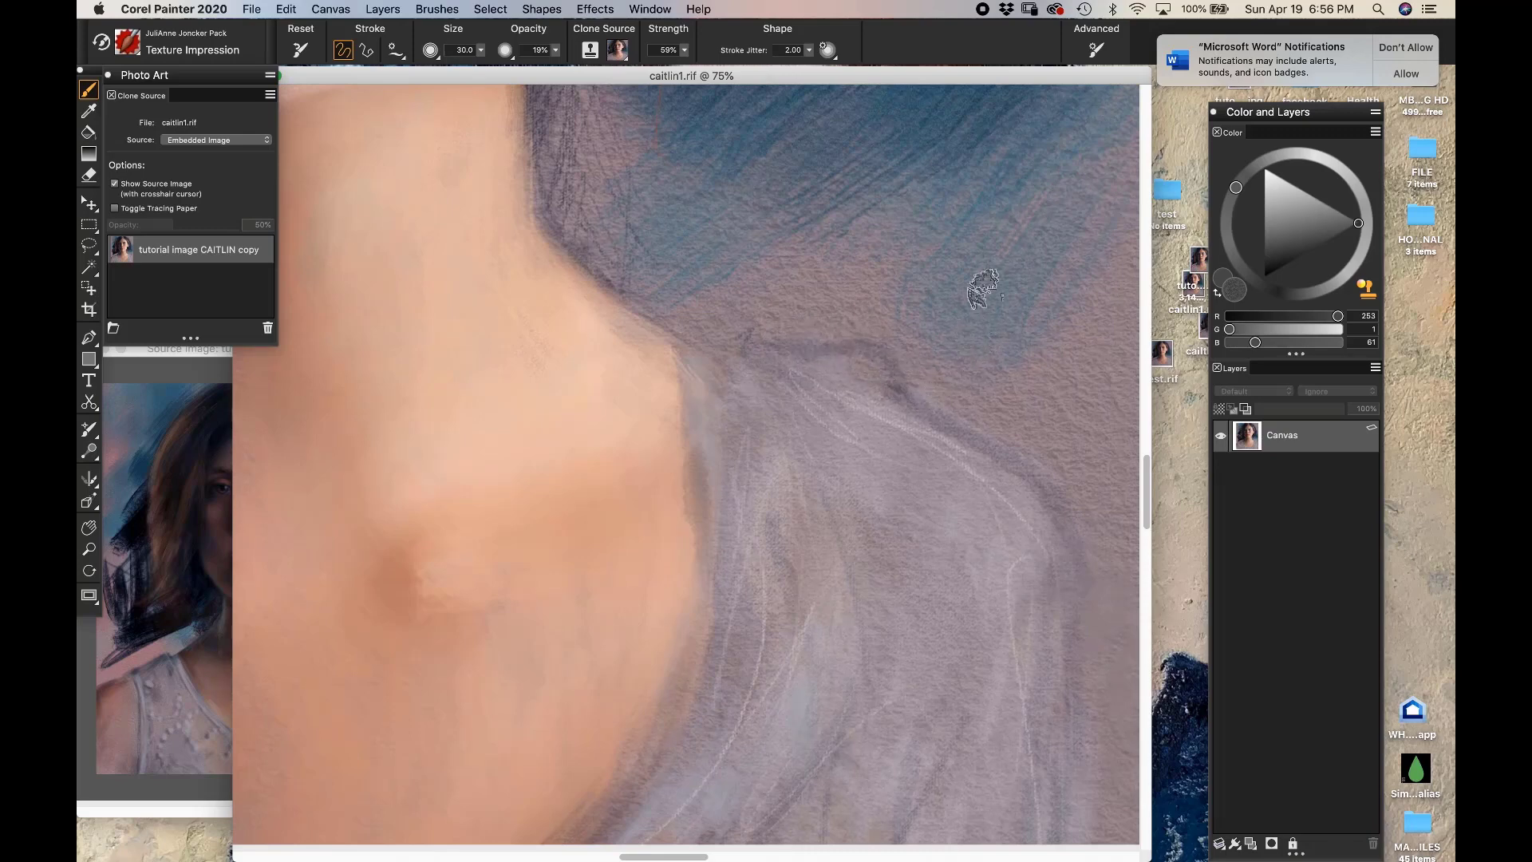
left_click(1367, 286)
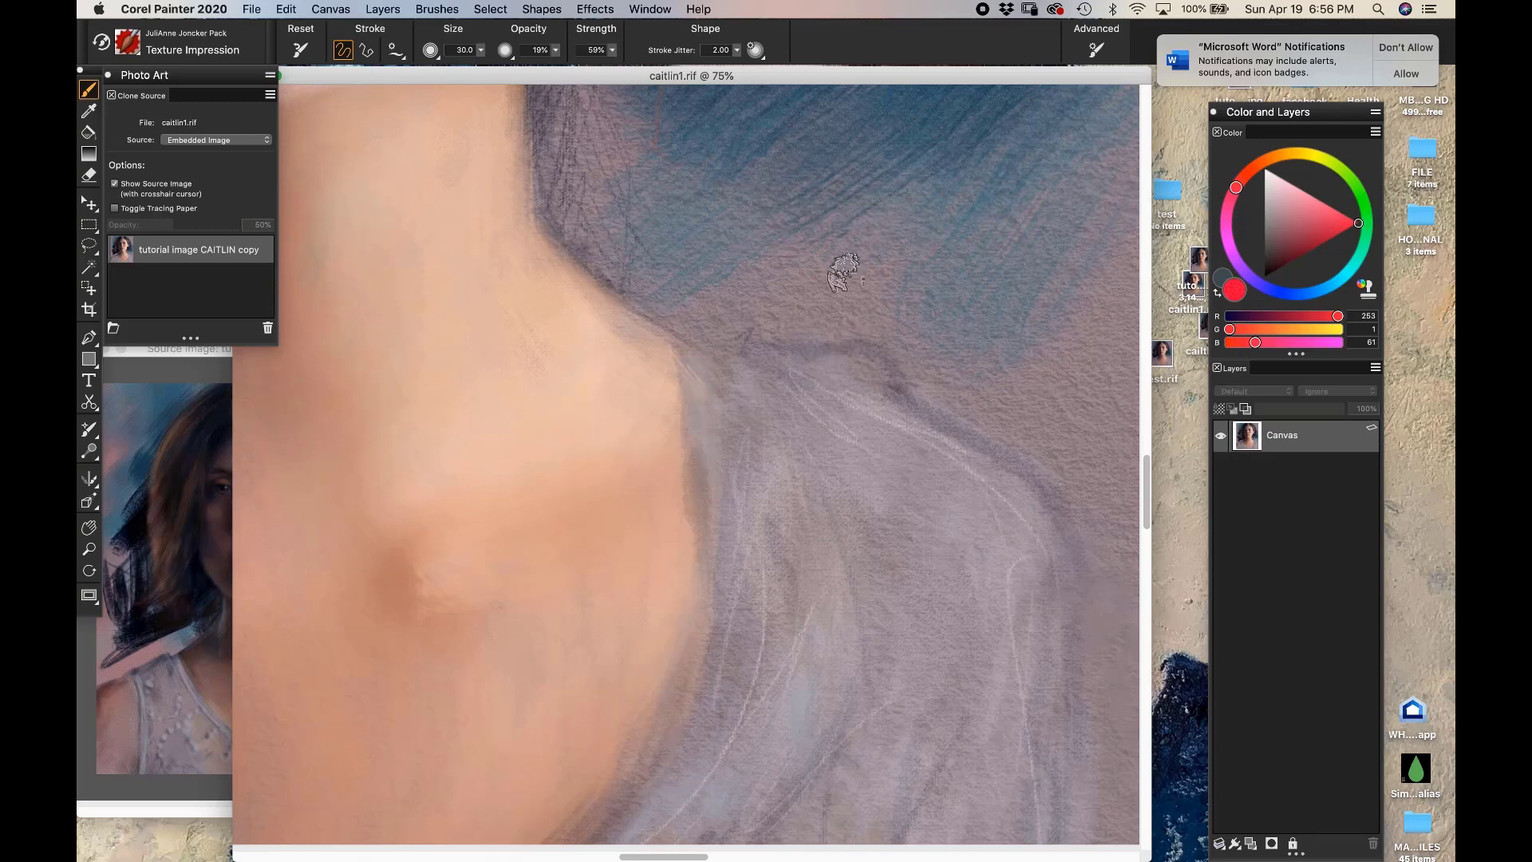
left_click(840, 279, "alt")
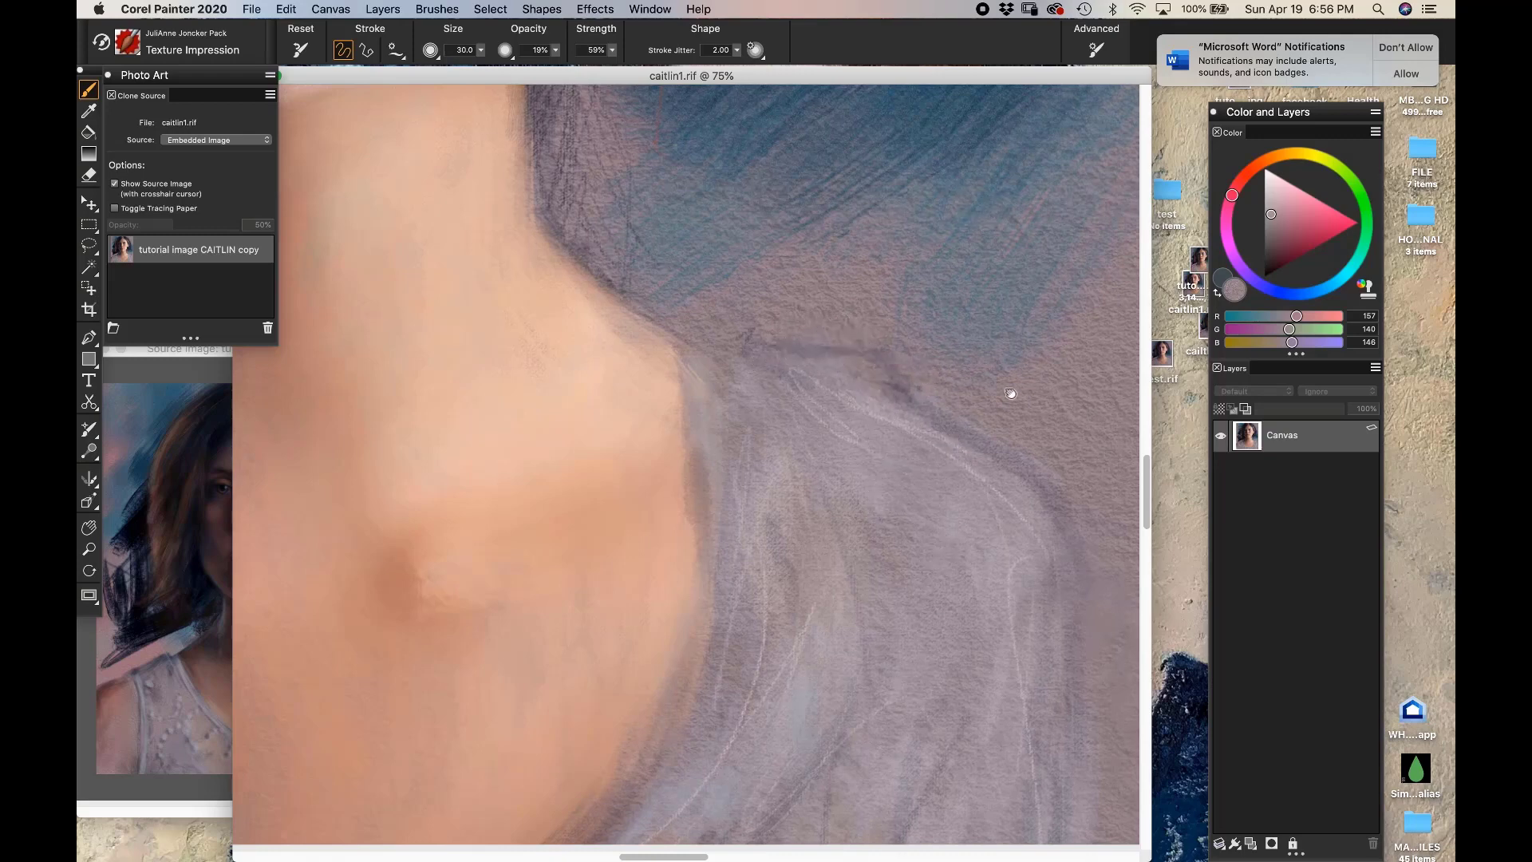
Dab Texture Impression over the collarbone highlight with a sampled RGB 220, 168, 143
left_click_drag(1012, 394, 1109, 380)
left_click_drag(907, 372, 1010, 419)
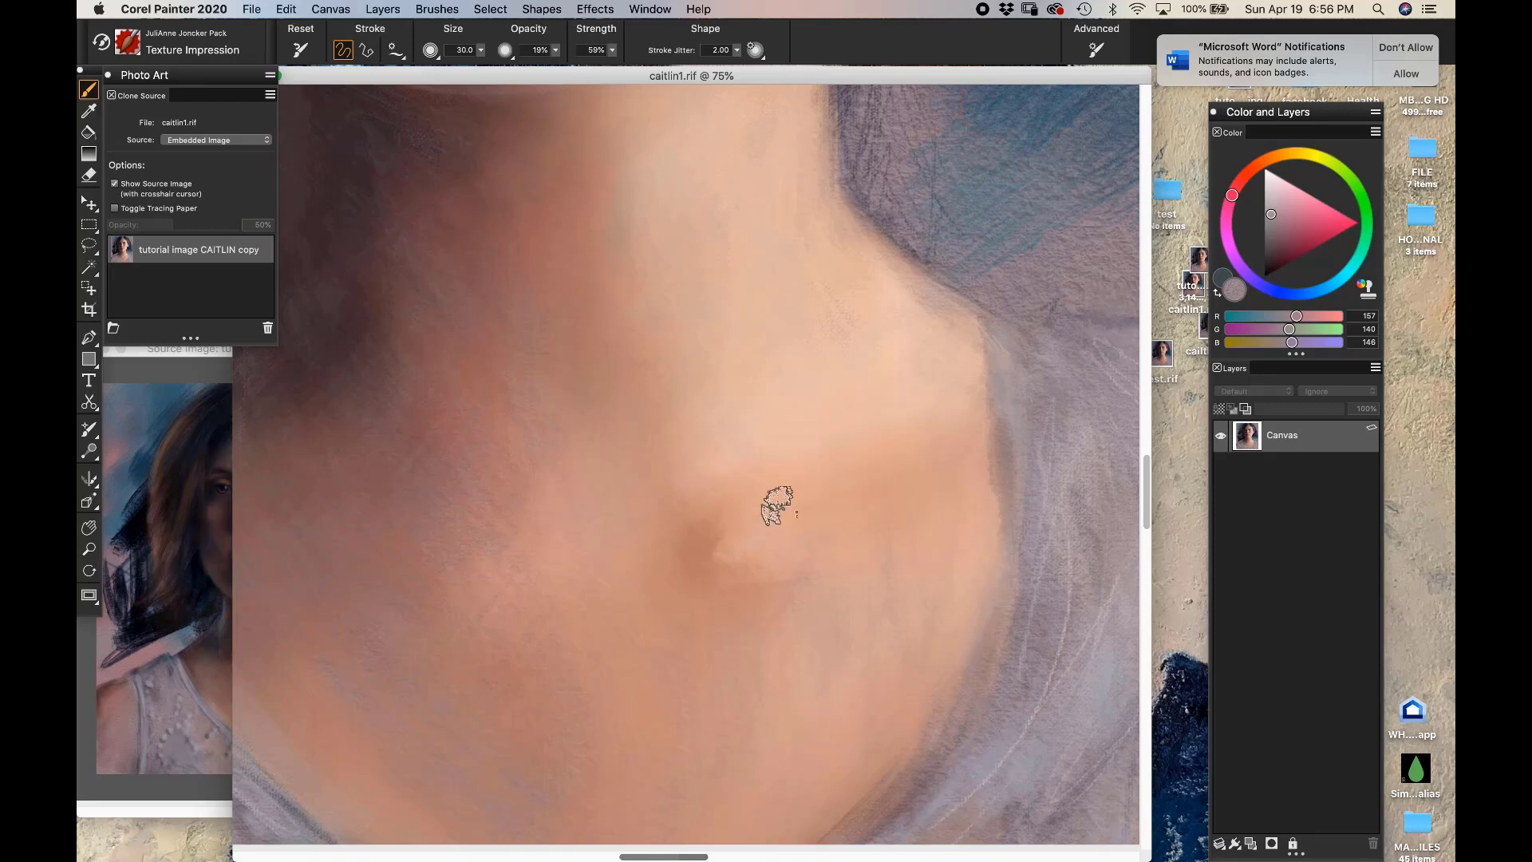
left_click(739, 541, "alt")
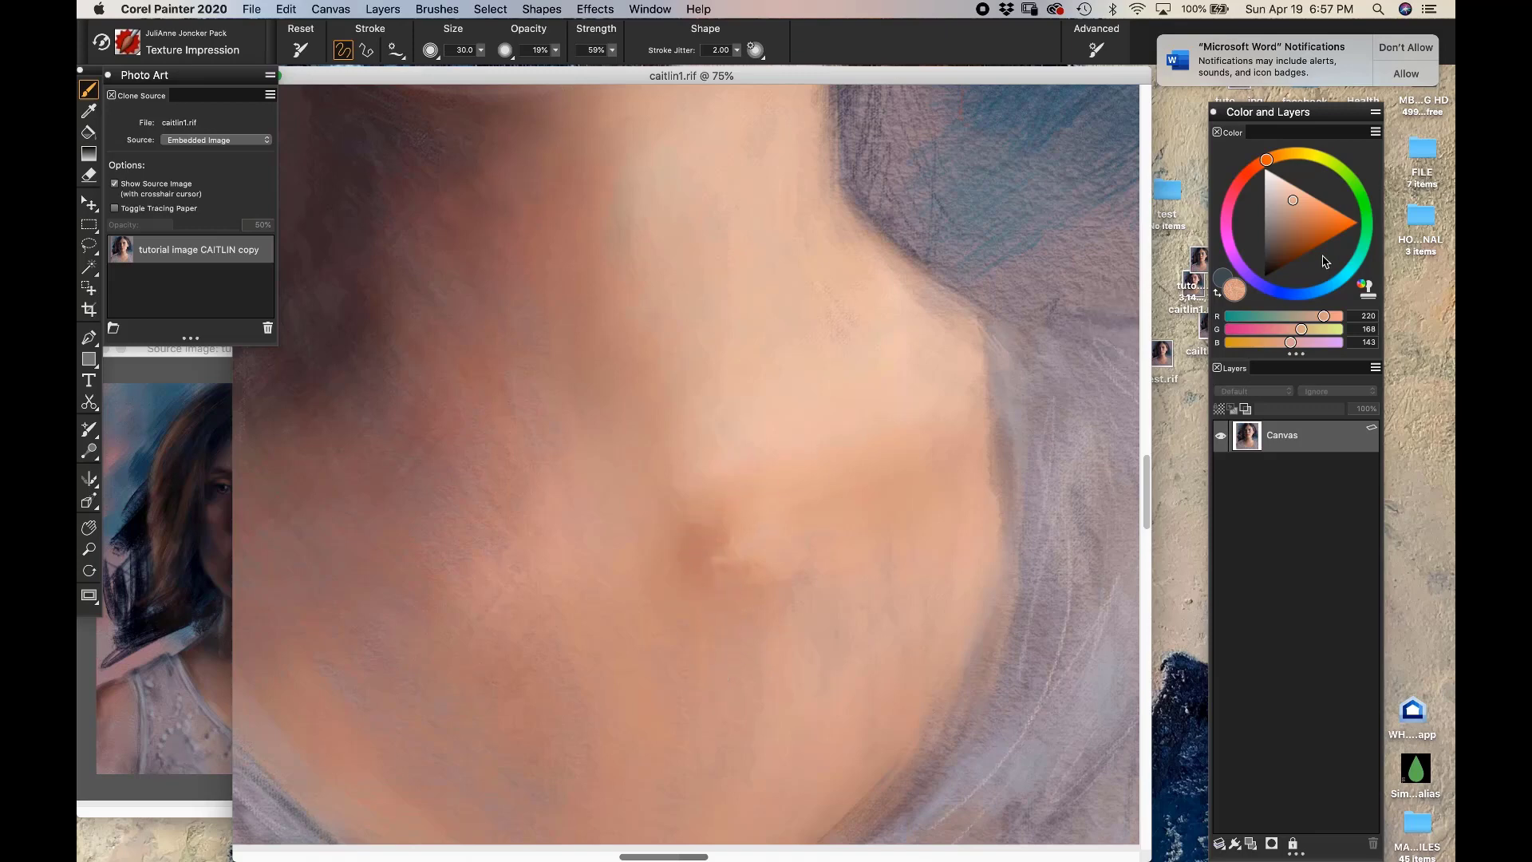
Switch to the Blender Finishing brush and smooth the texture on the collarbone and neck skin
left_click(137, 51)
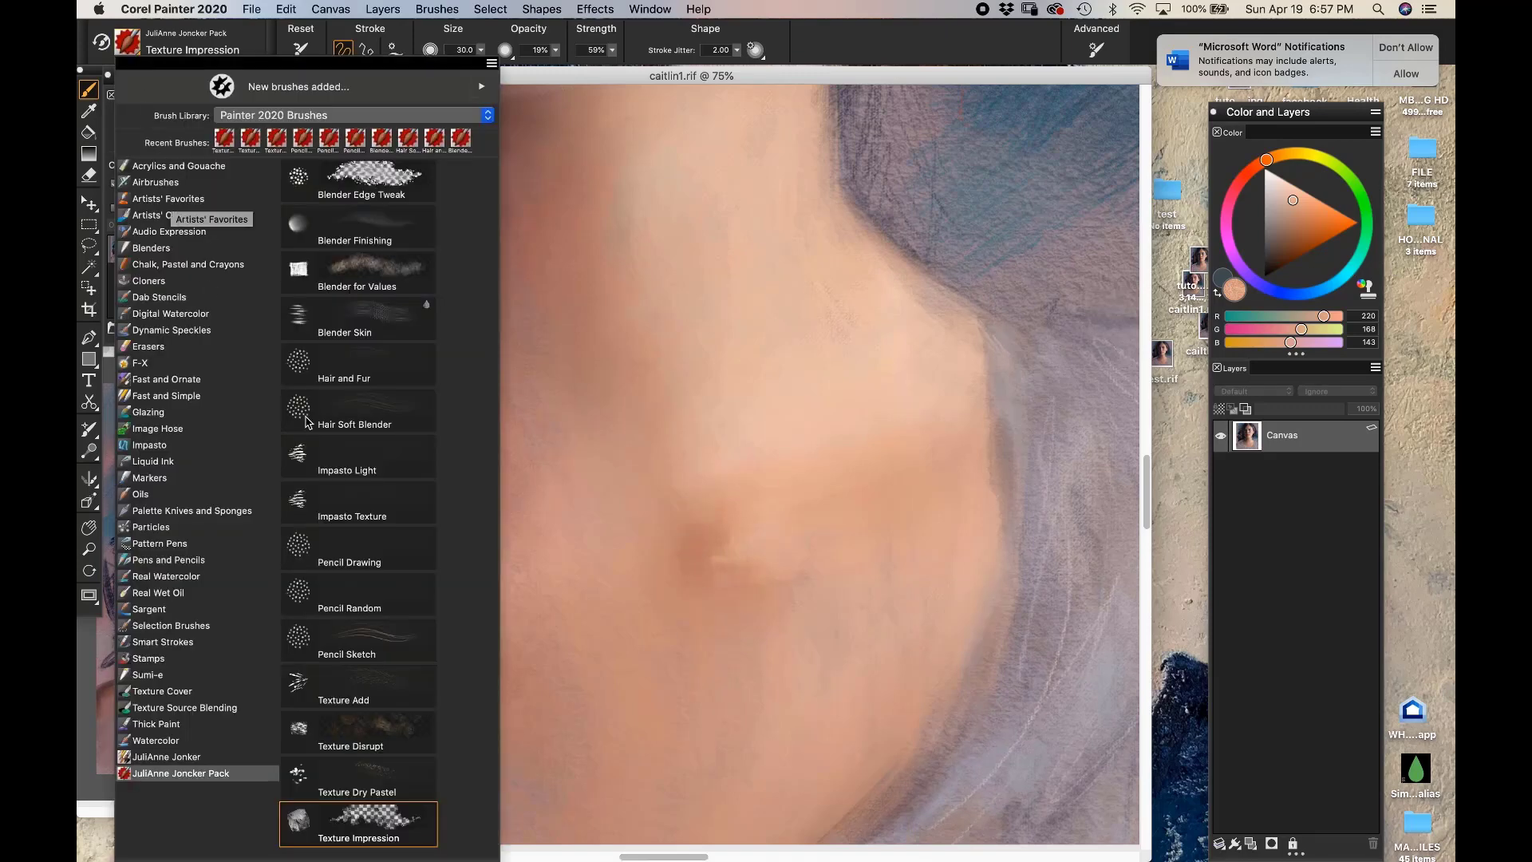
left_click(355, 229)
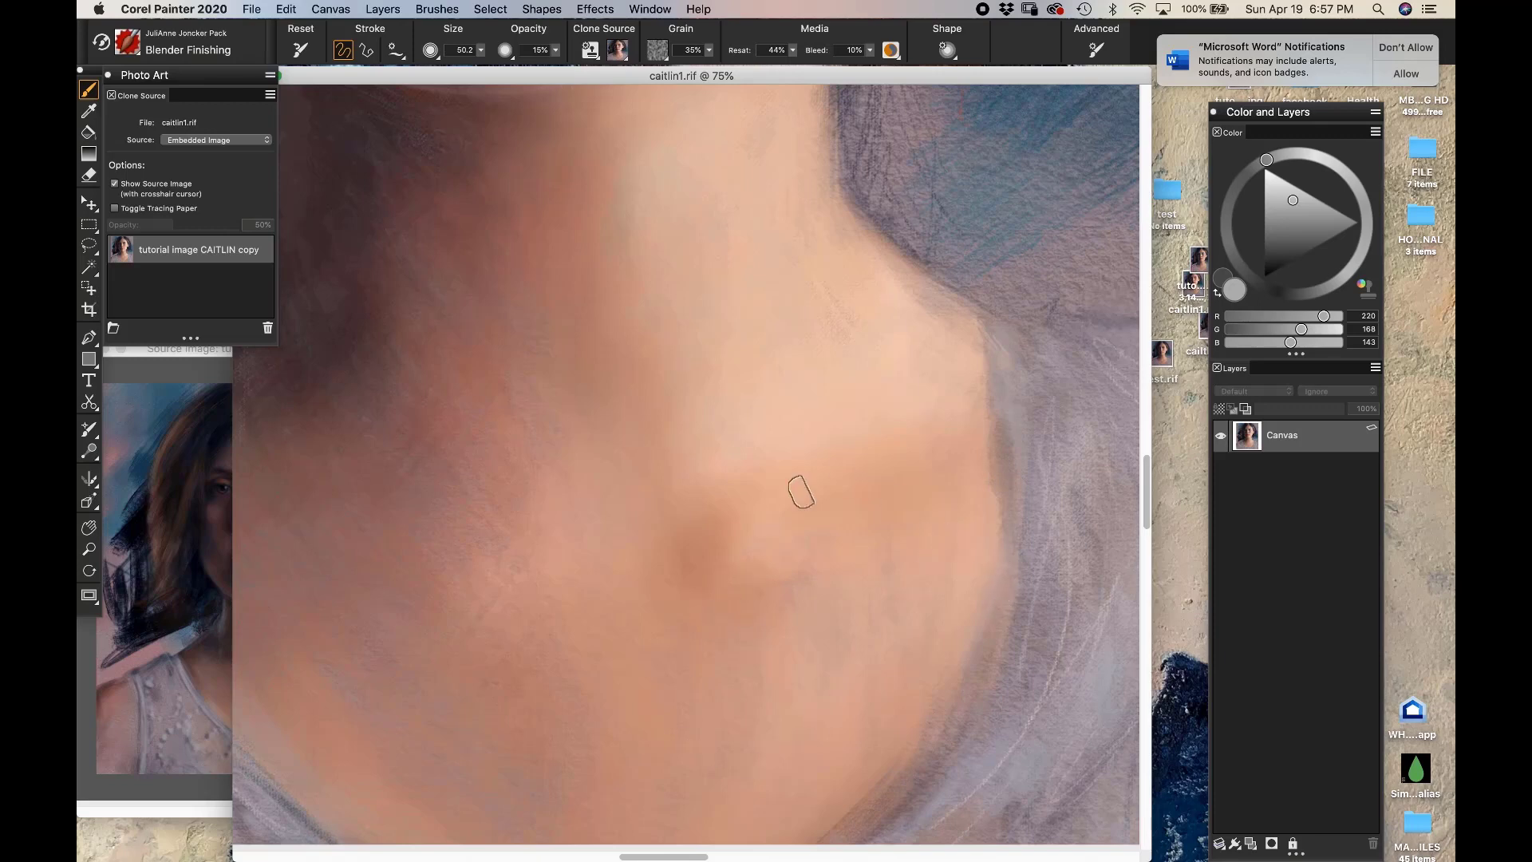
left_click_drag(635, 344, 701, 588)
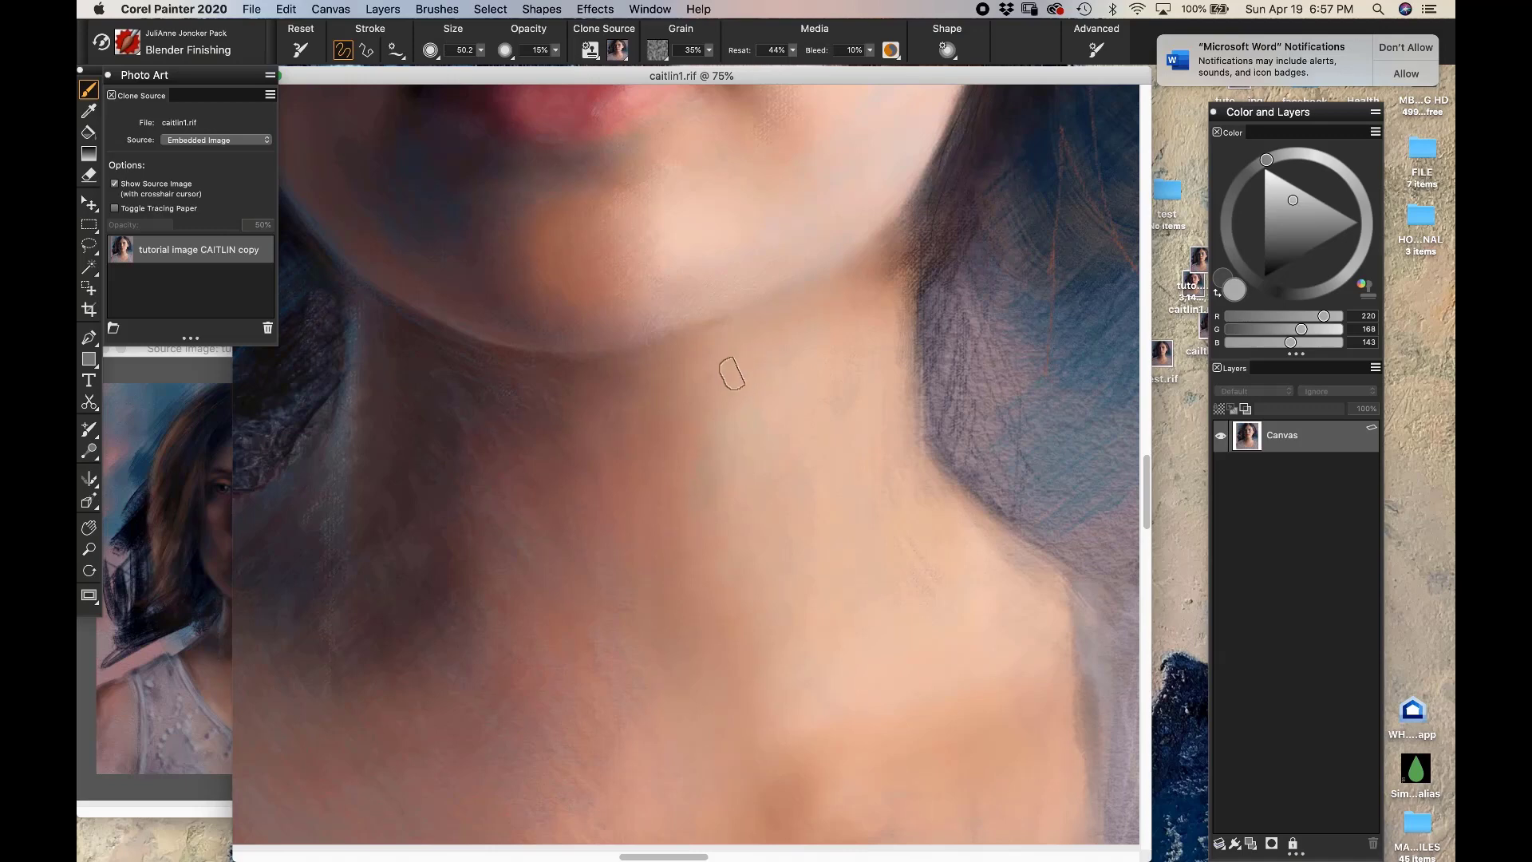
left_click_drag(816, 452, 954, 418)
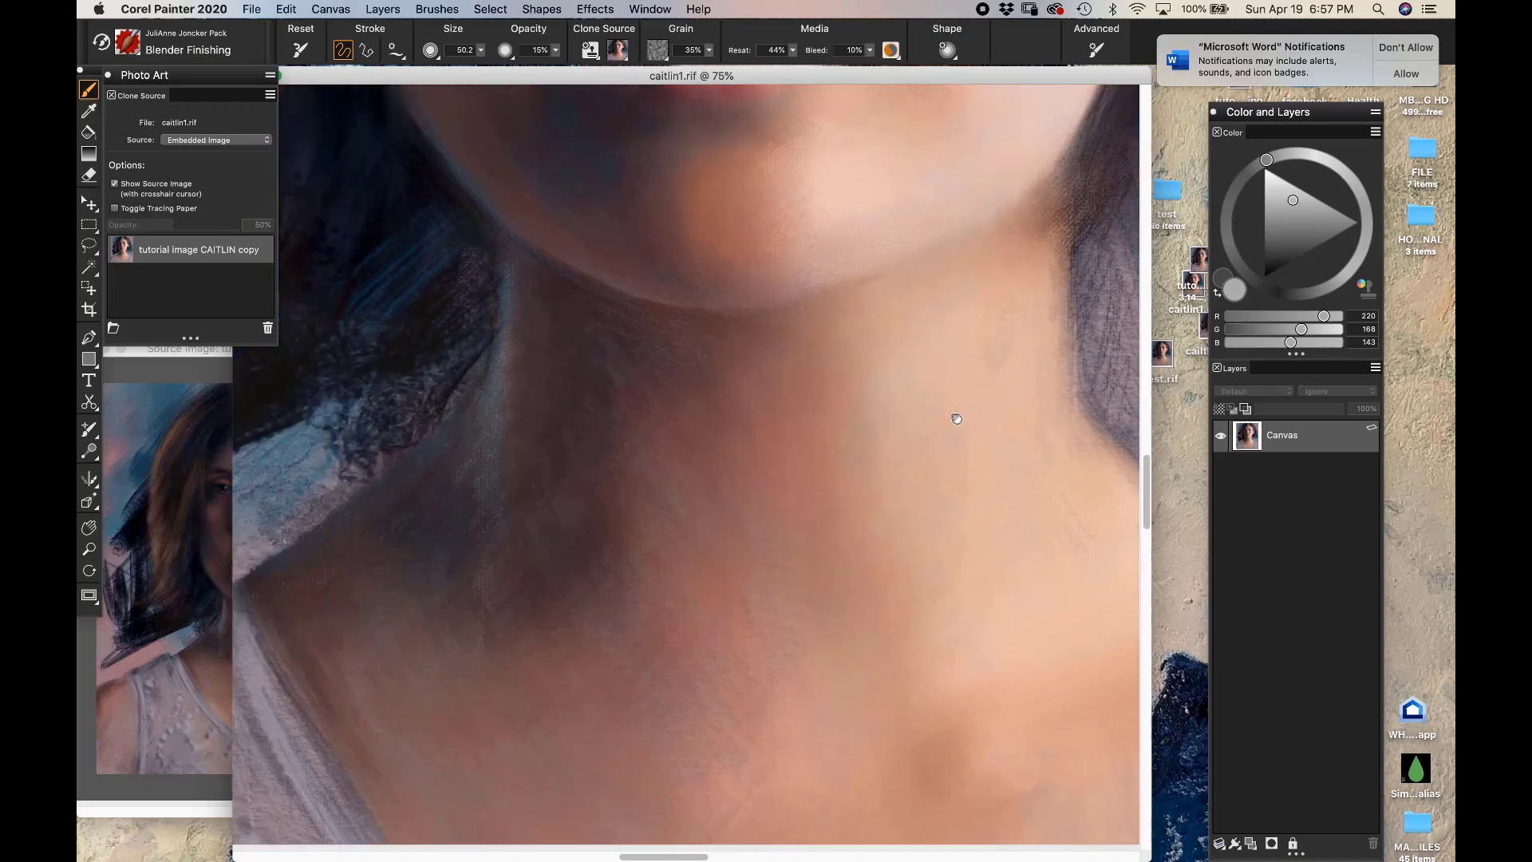
left_click_drag(647, 466, 716, 489)
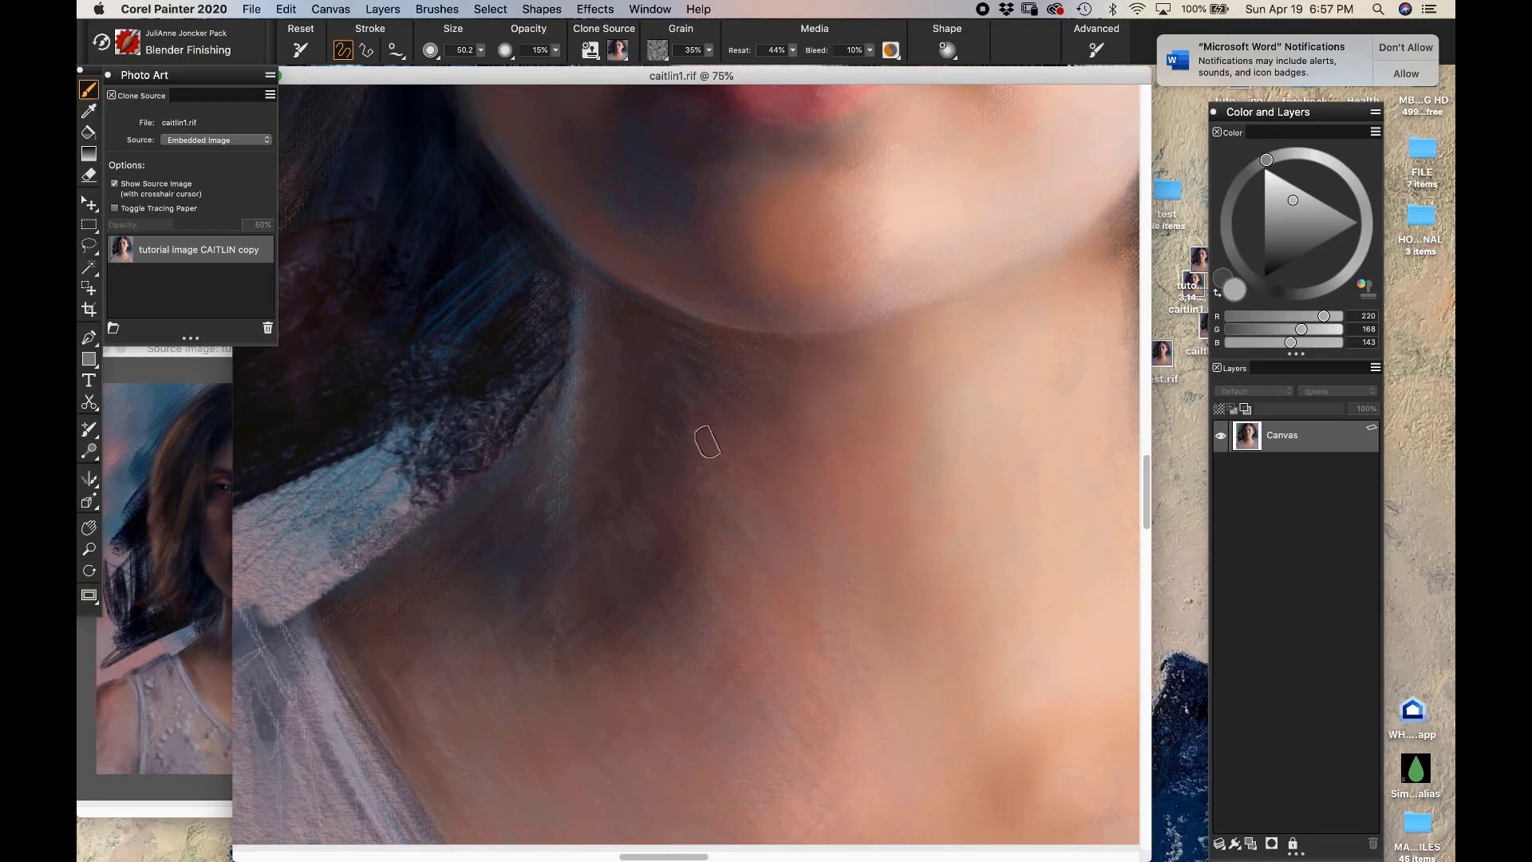
Switch to Texture Dry Pastel, turn off clone color, sample RGB 57, 40, 42 from the shaded neck and test a stroke on the lit neck
left_click(139, 51)
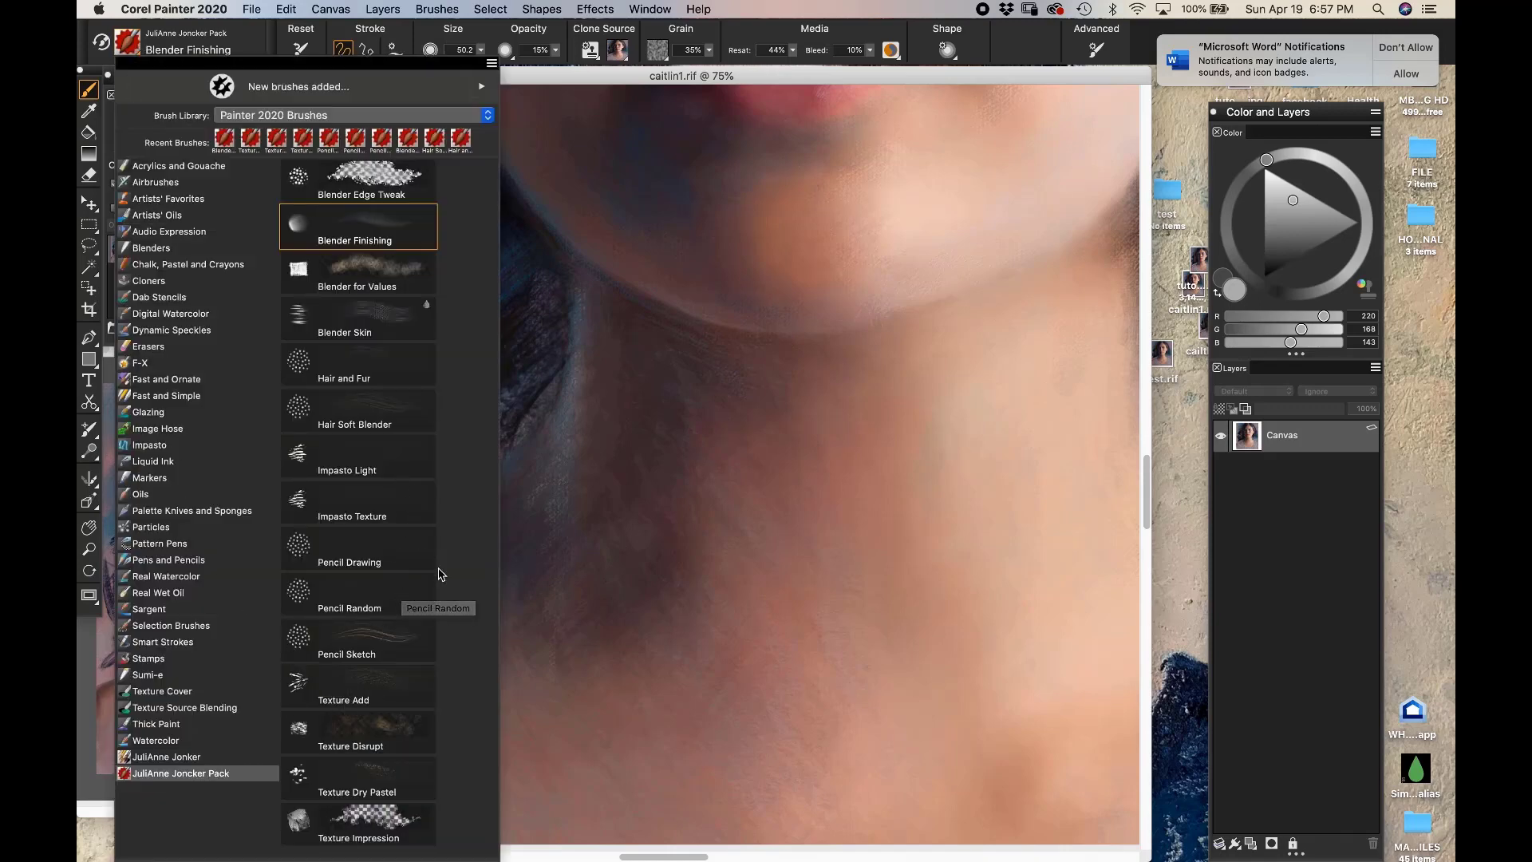
left_click(381, 783)
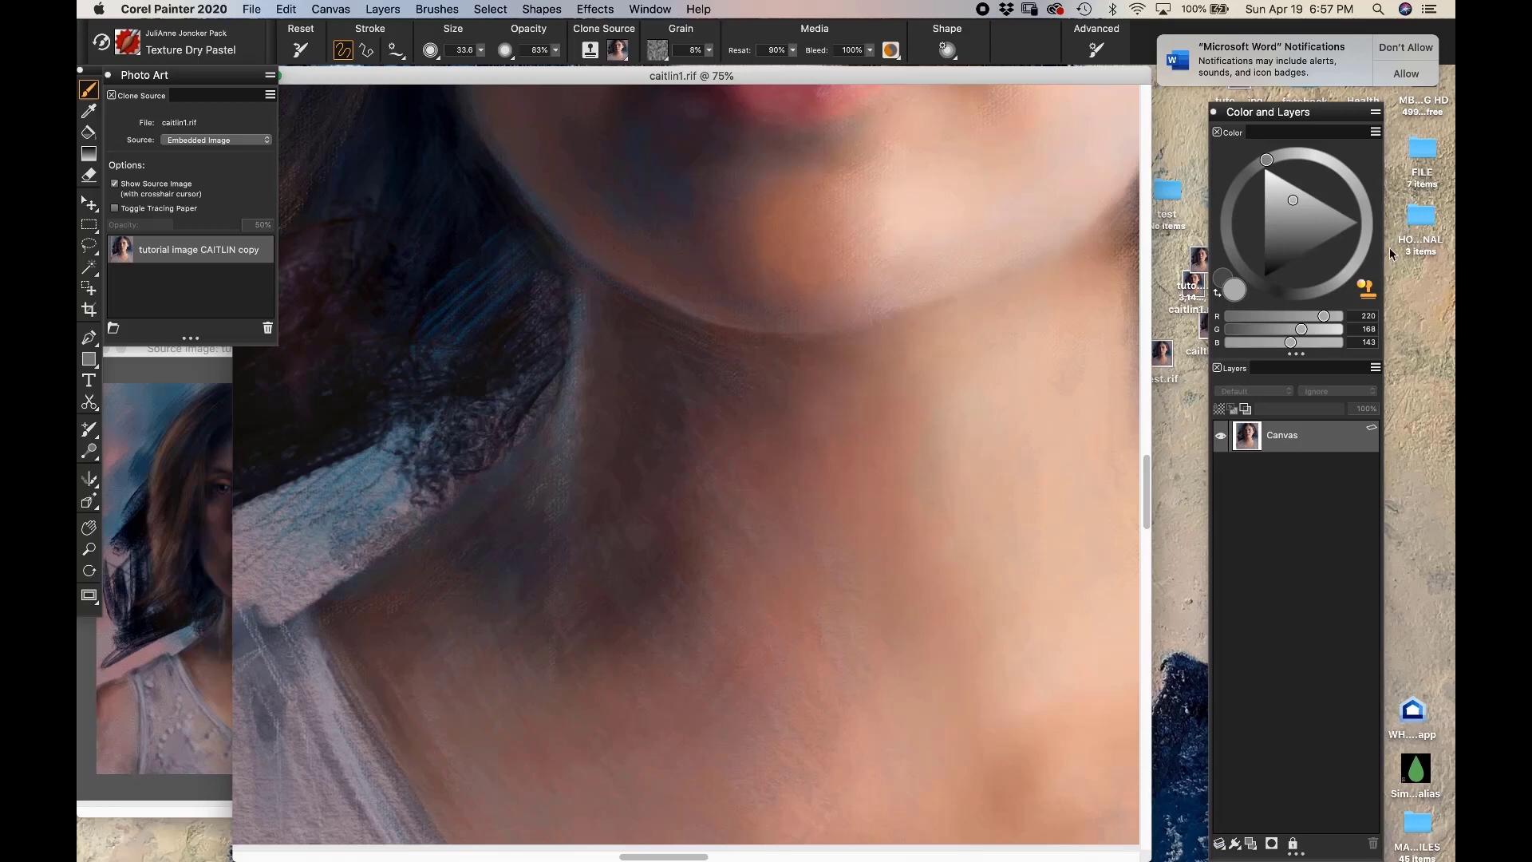
left_click(1366, 287)
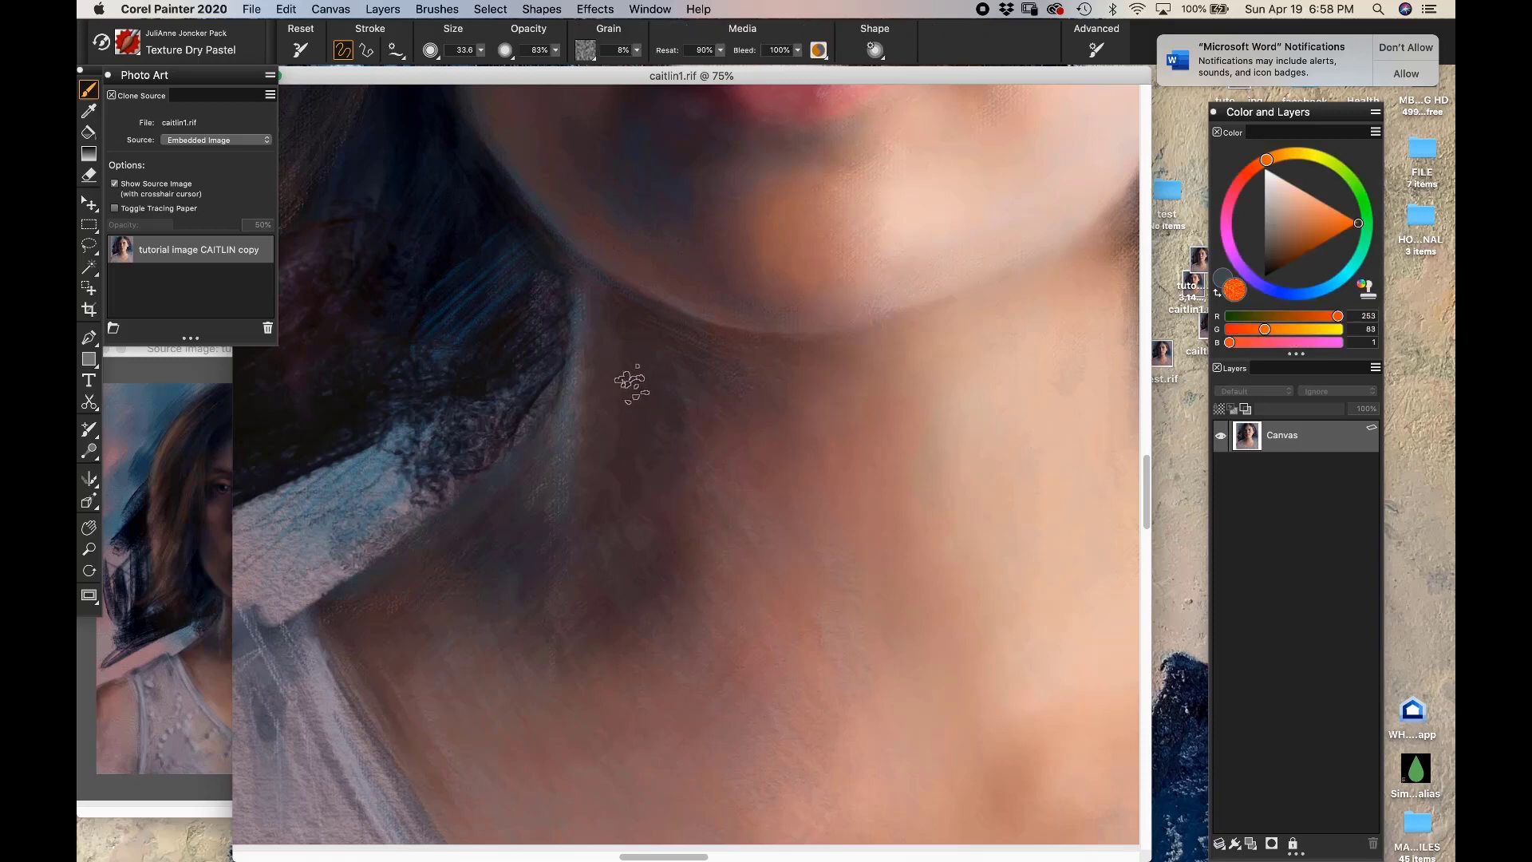
left_click(649, 352, "alt")
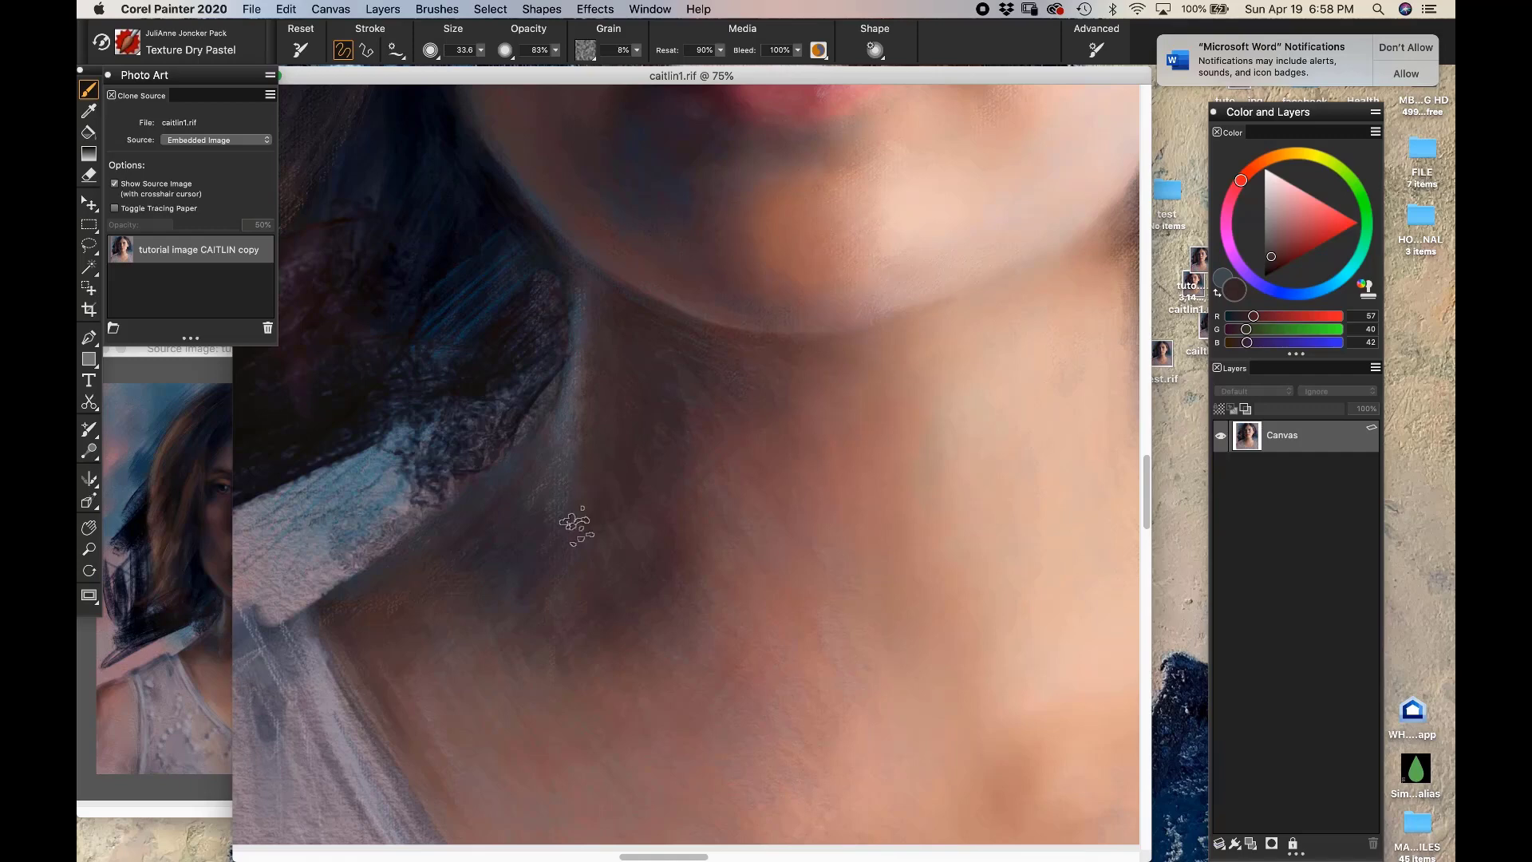
left_click_drag(1015, 547, 1055, 454)
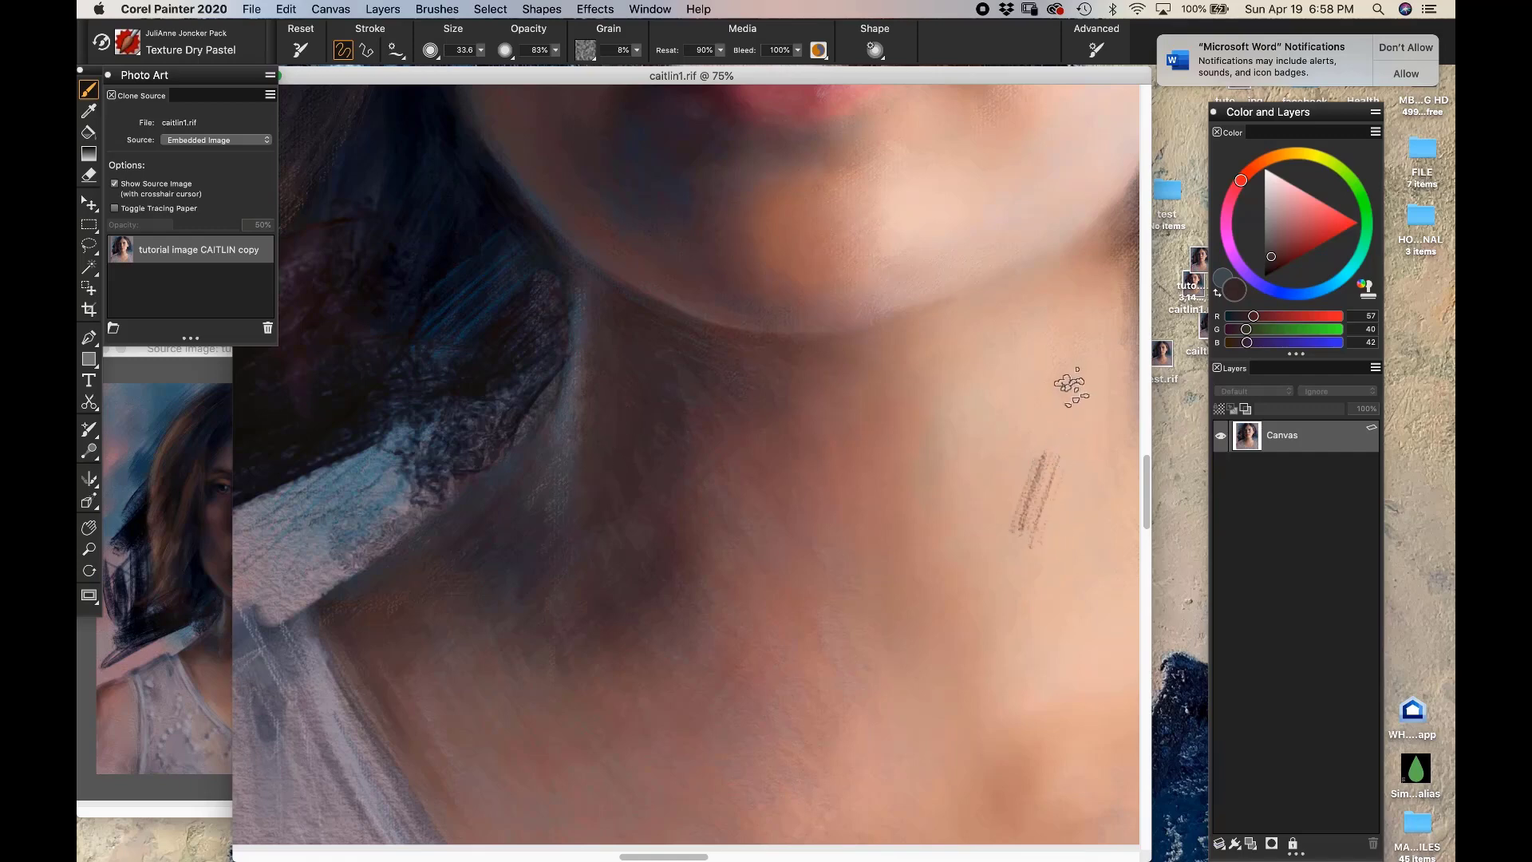
Try more Texture Dry Pastel hatching on the lit neck and undo all the test strokes there
left_click_drag(1007, 518, 1052, 415)
left_click_drag(1001, 512, 1052, 422)
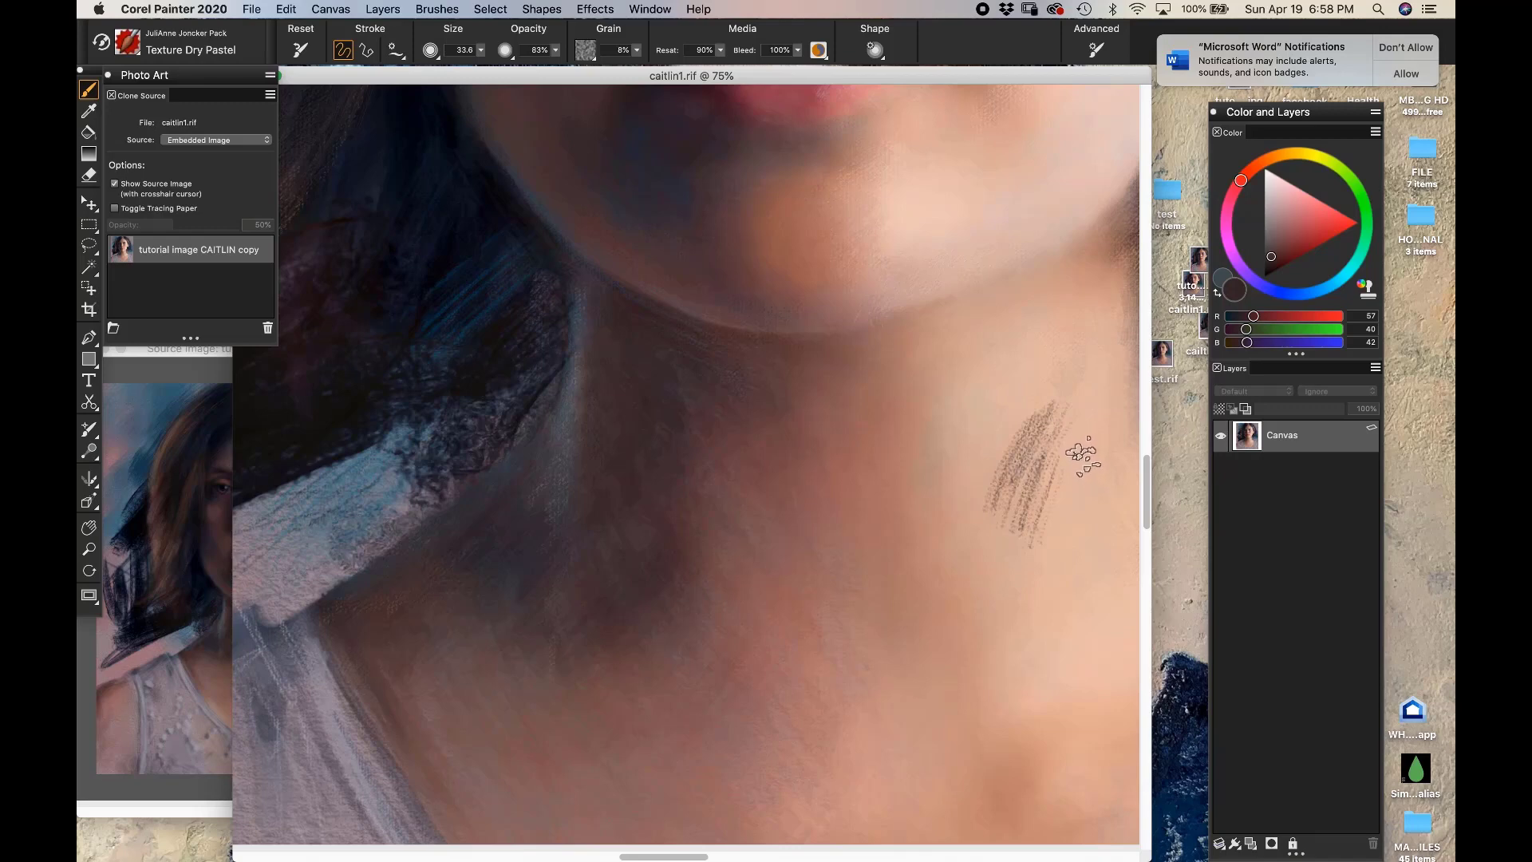
key("super+z")
key("super+z")
key("super+z")
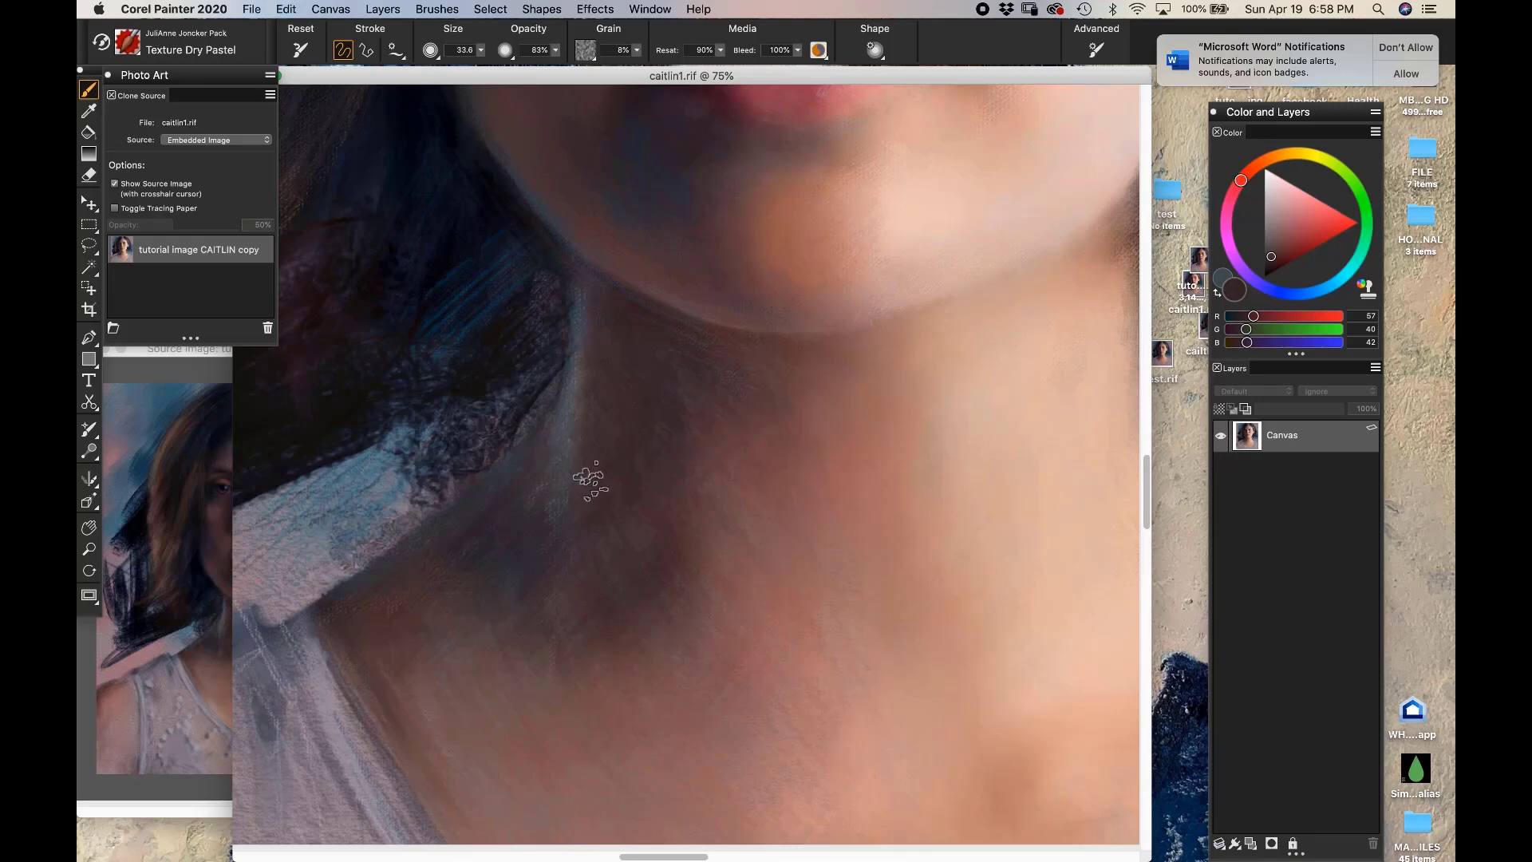
Sample RGB 79, 74, 78 from the shaded neck and stroke Texture Dry Pastel along the neck edge below the hair
left_click(566, 472, "alt")
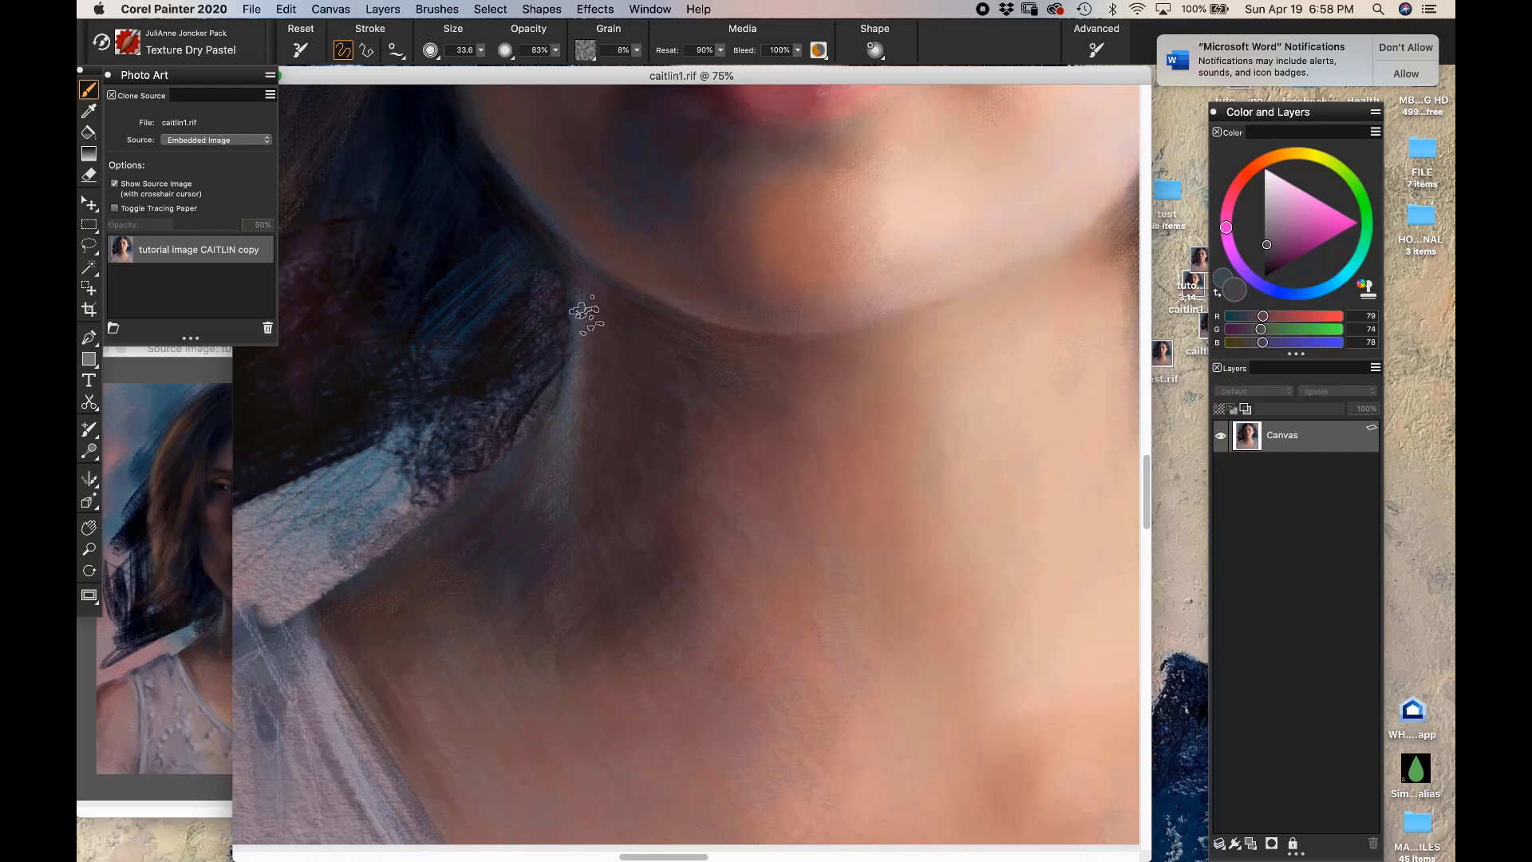
left_click_drag(577, 293, 567, 337)
key("super+minus")
key("super+minus")
key("super+minus")
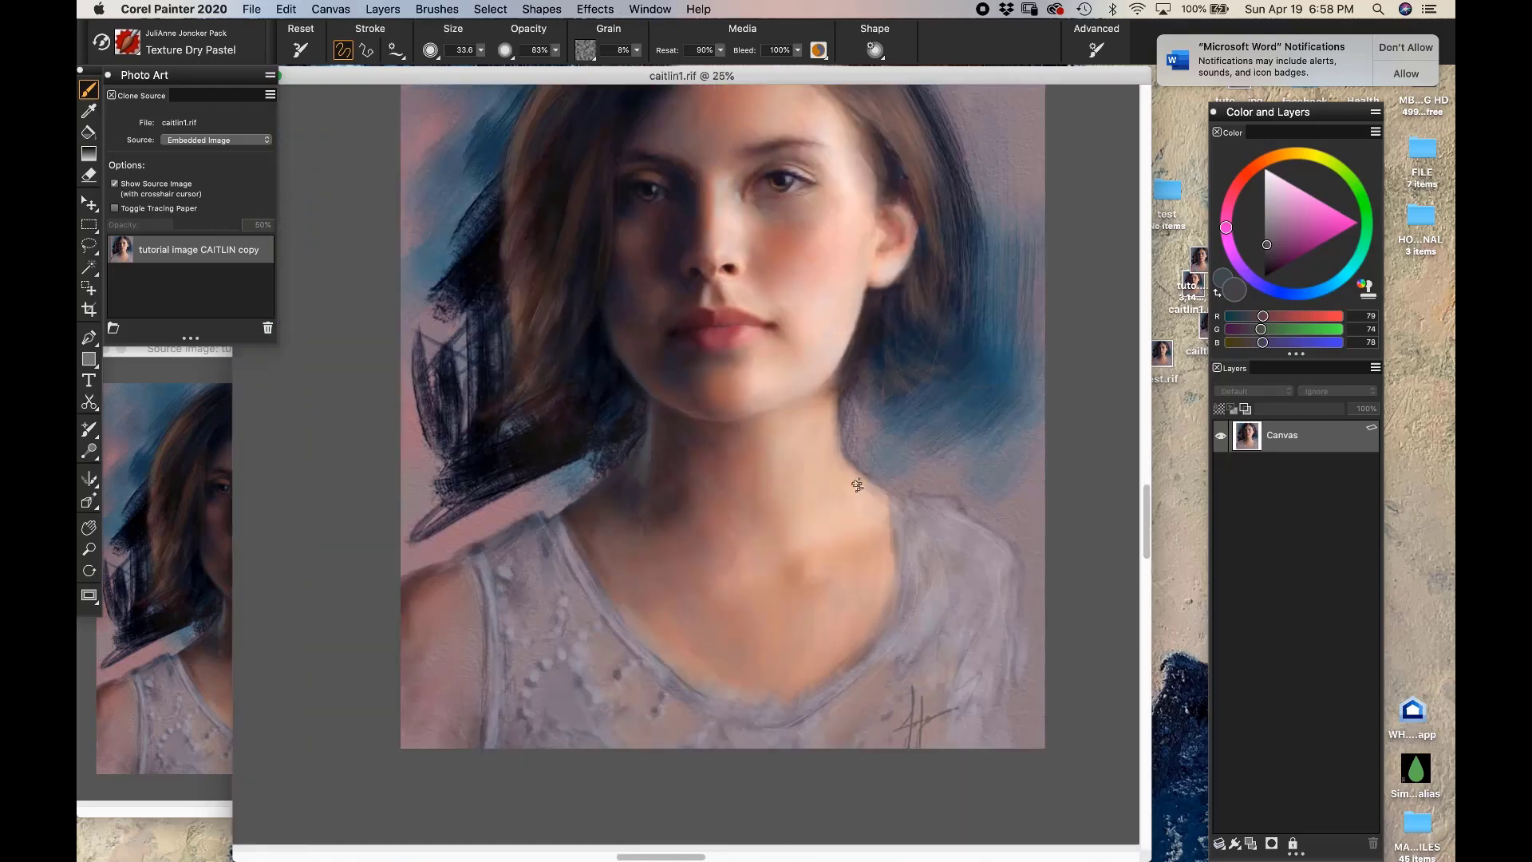
key("super+minus")
Switch to the Pencil Sketch brush and sketch over the shaded neck edge with a sampled RGB 62, 84, 97
key("super+plus")
key("super+plus")
key("super+plus")
key("super+plus")
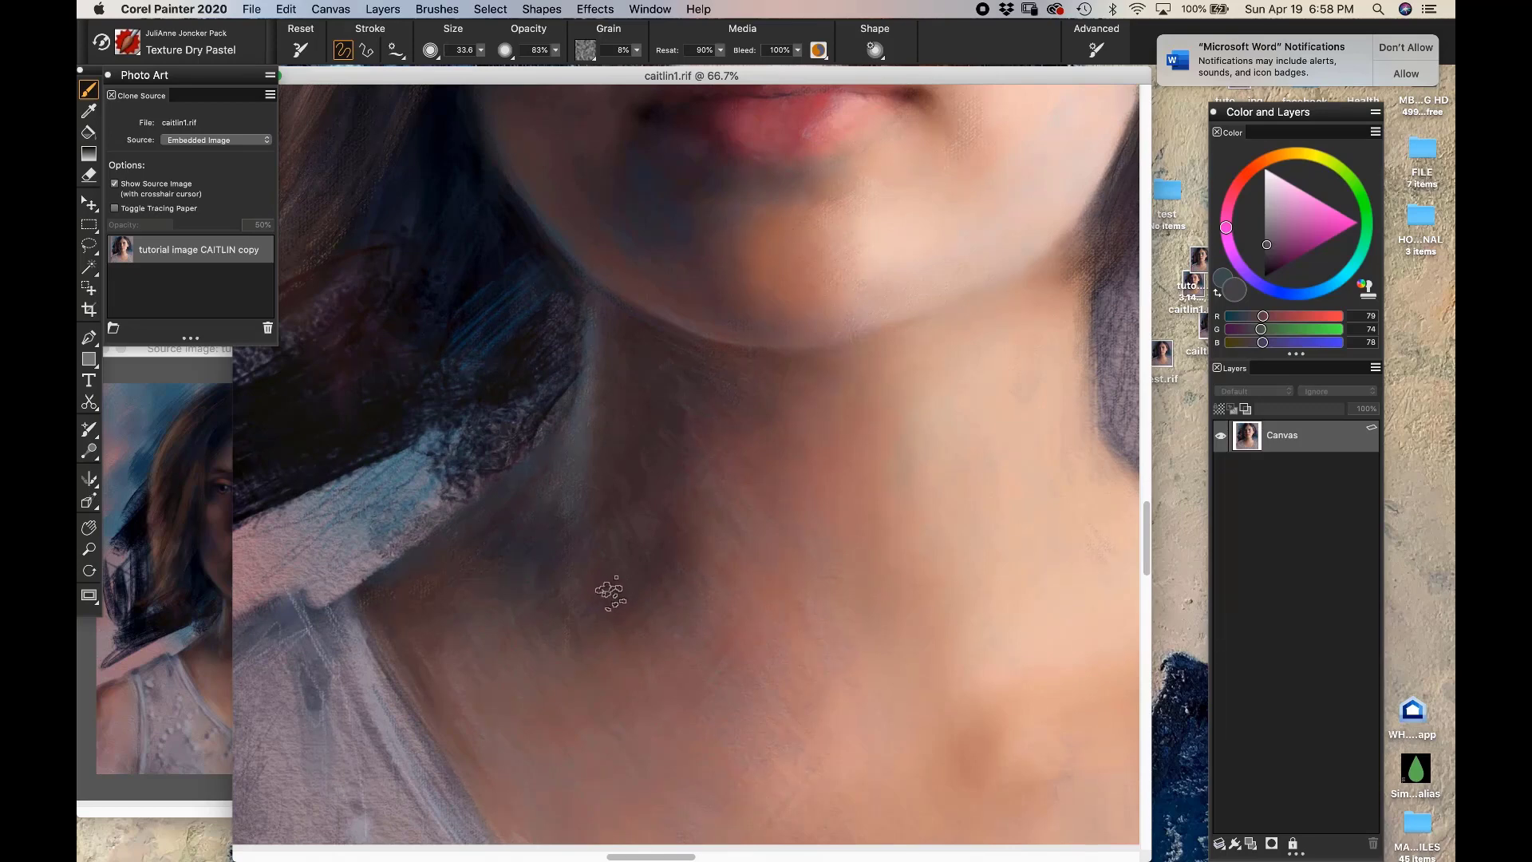
left_click(133, 48)
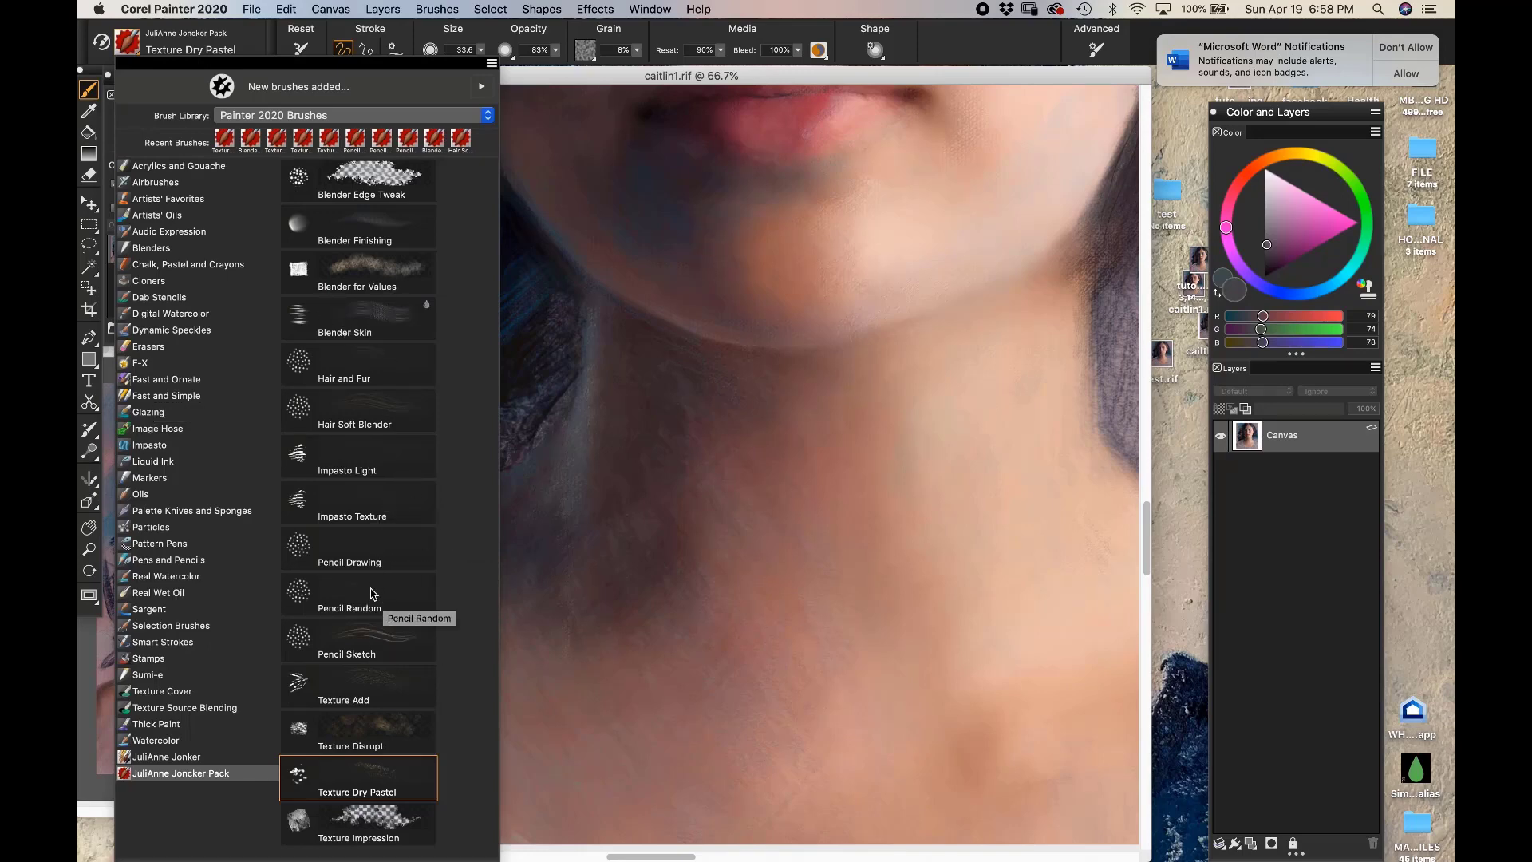
left_click(354, 634)
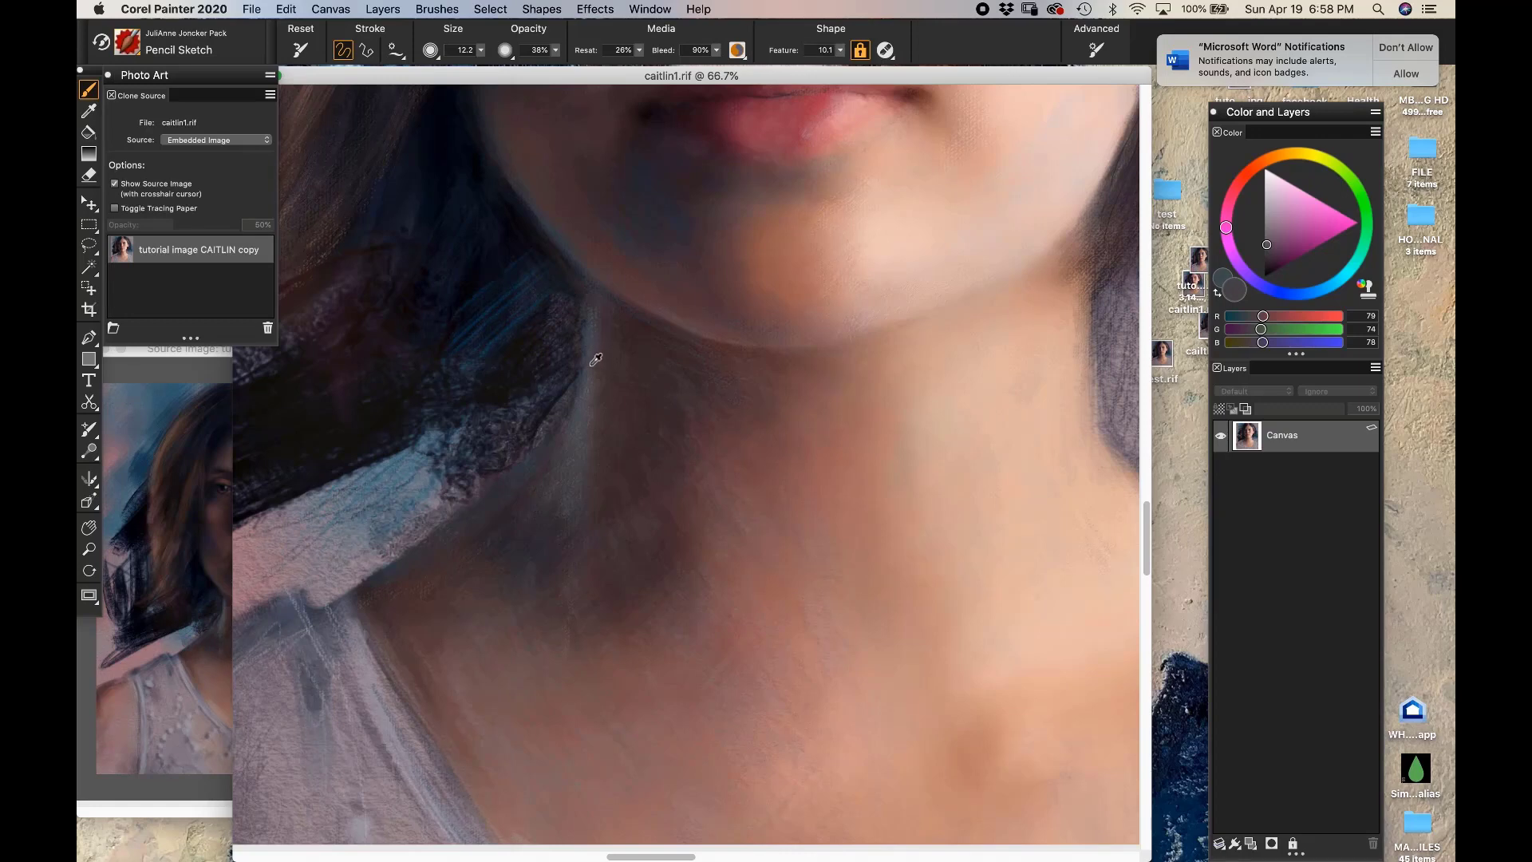
left_click(596, 333, "alt")
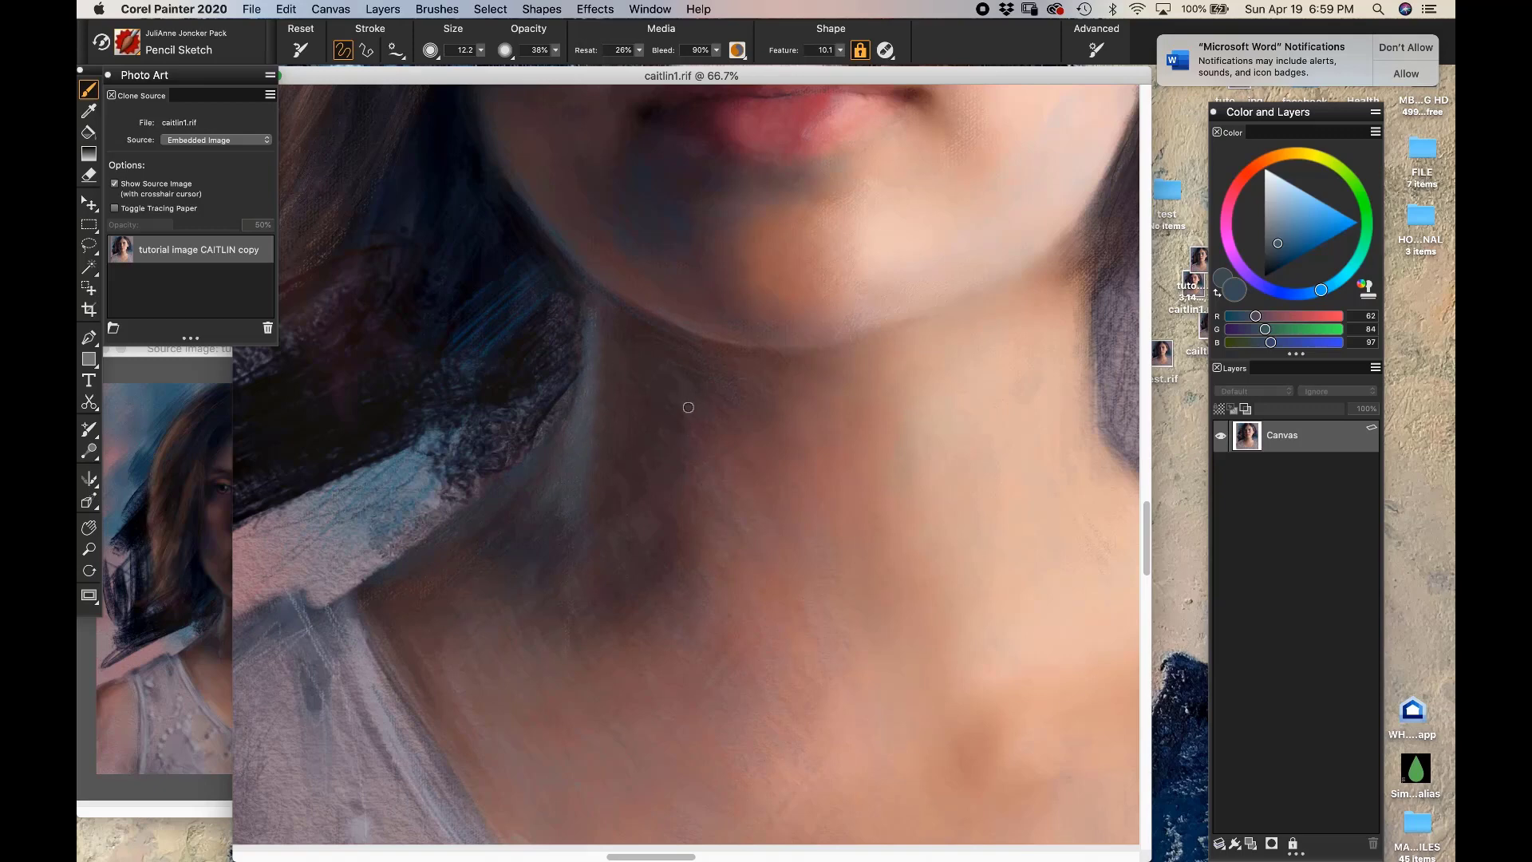
Sample RGB 52, 35, 35 and hatch the shaded neck with Pencil Sketch, enlarging the brush to 29.1
left_click(631, 323, "alt")
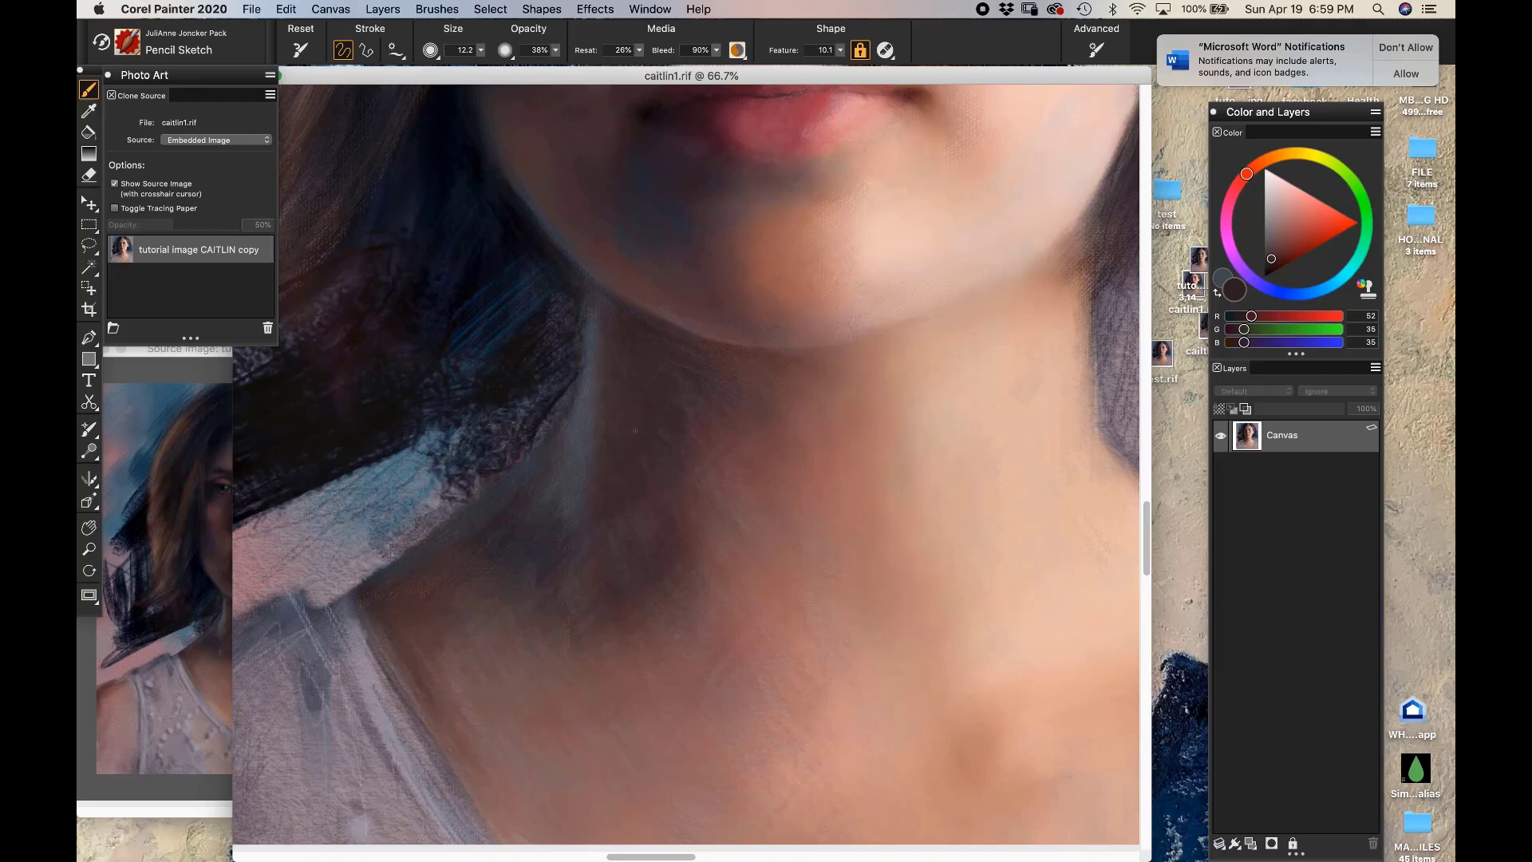
left_click_drag(649, 436, 650, 415)
key("super+minus")
key("super+minus")
key("super+minus")
key("super+minus")
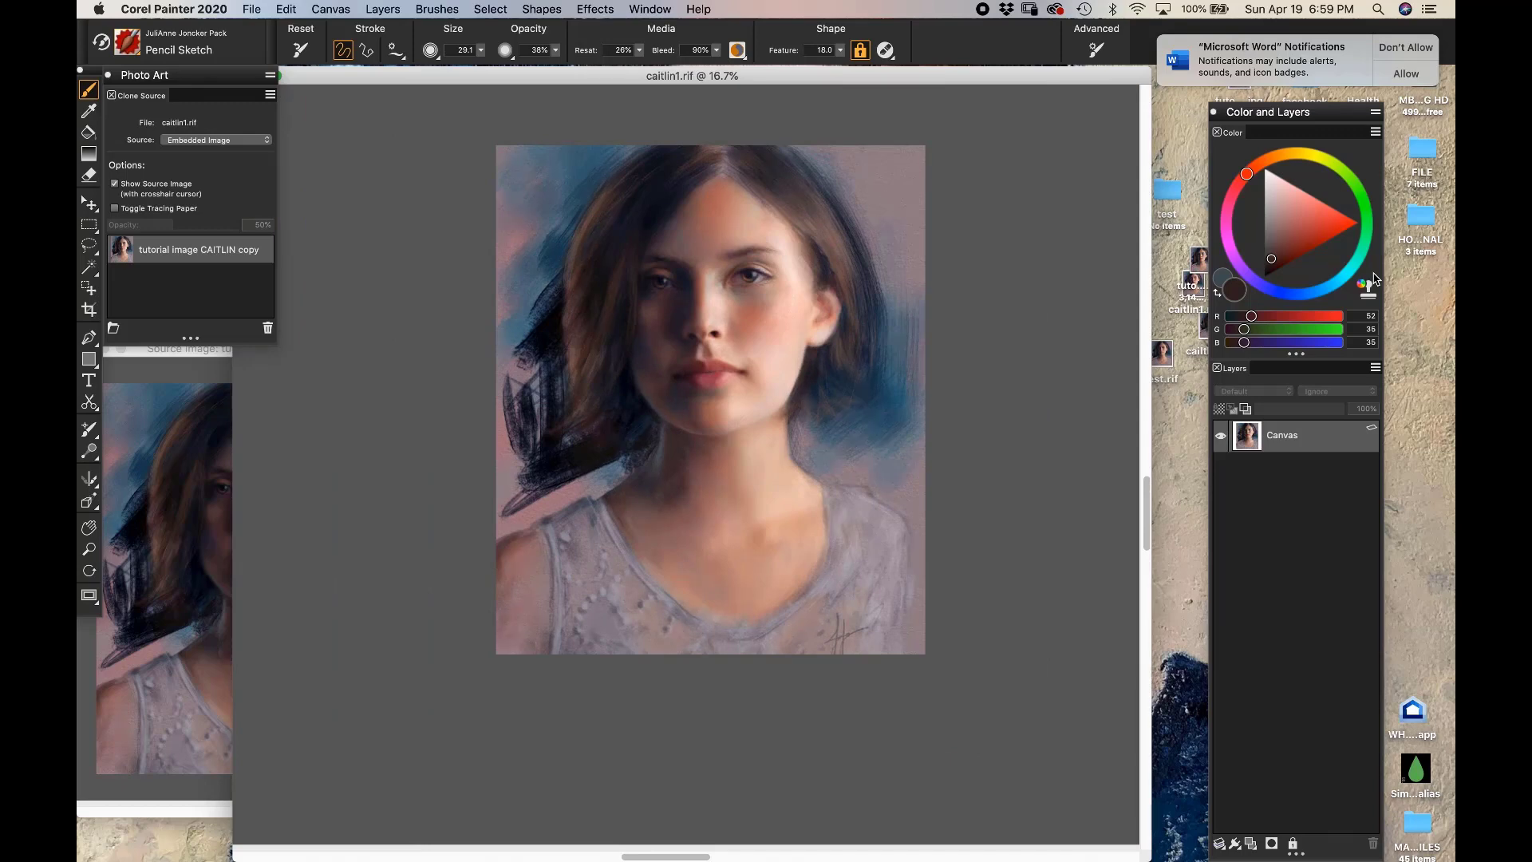
Soften the dark shirt outline on the lit shoulder with Pencil Sketch, using background color RGB 158, 141, 147
key("super+equal")
key("super+equal")
key("super+equal")
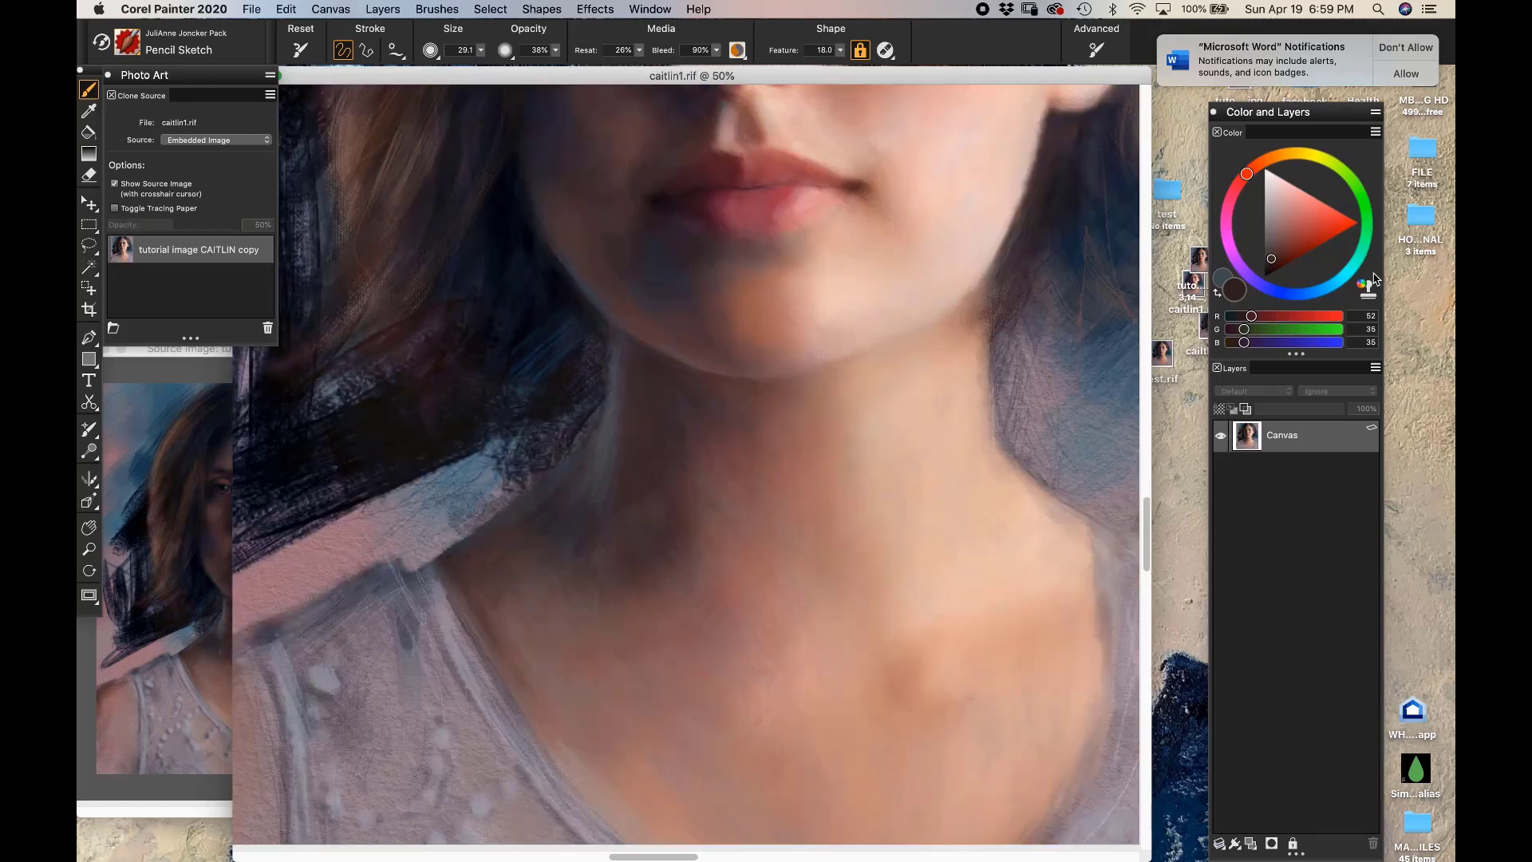
left_click_drag(859, 530, 578, 553)
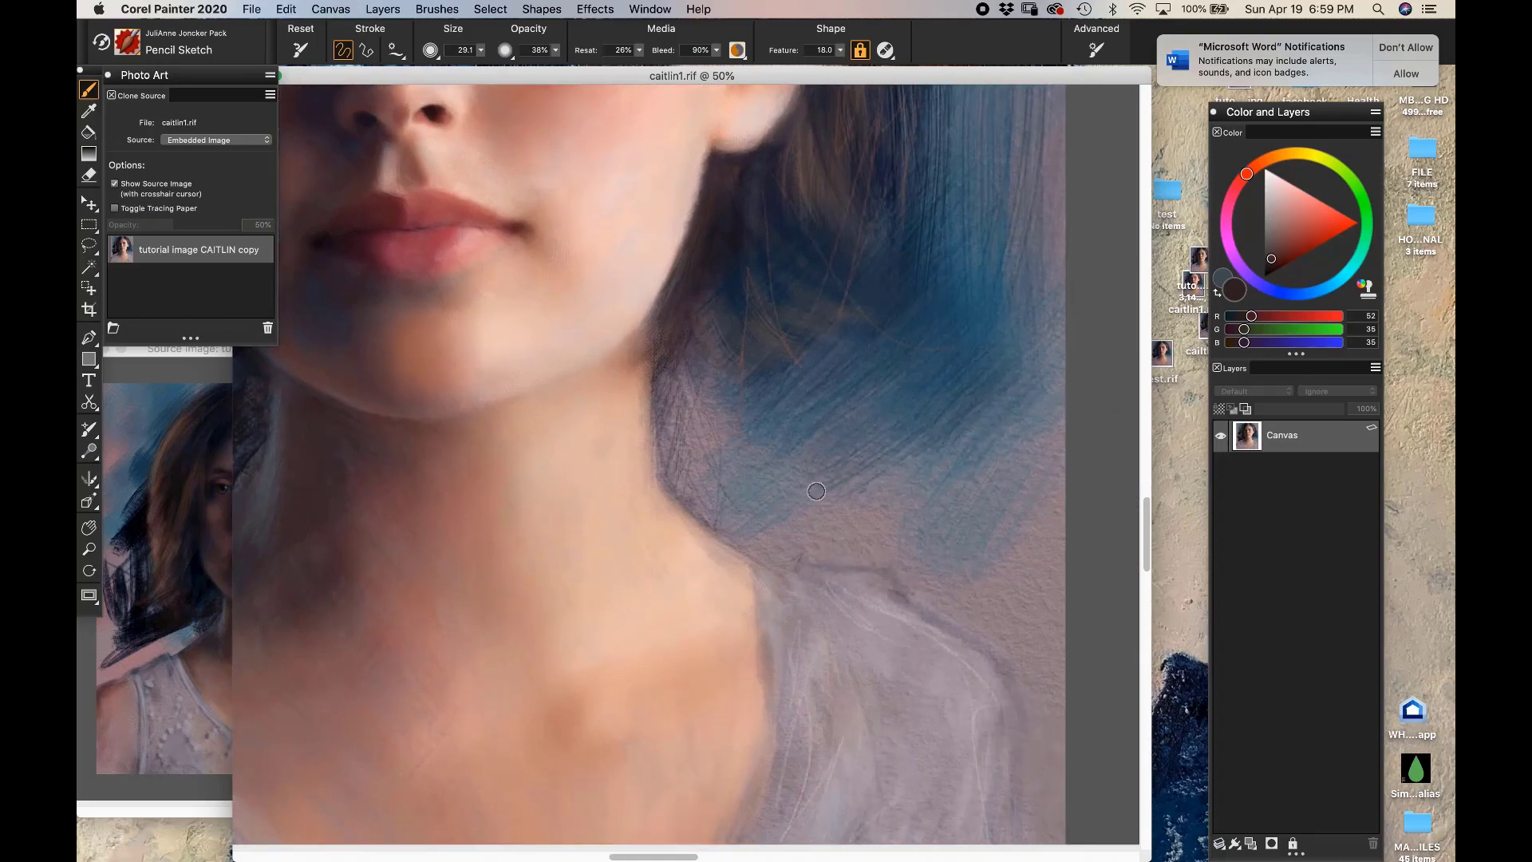
key("super+equal")
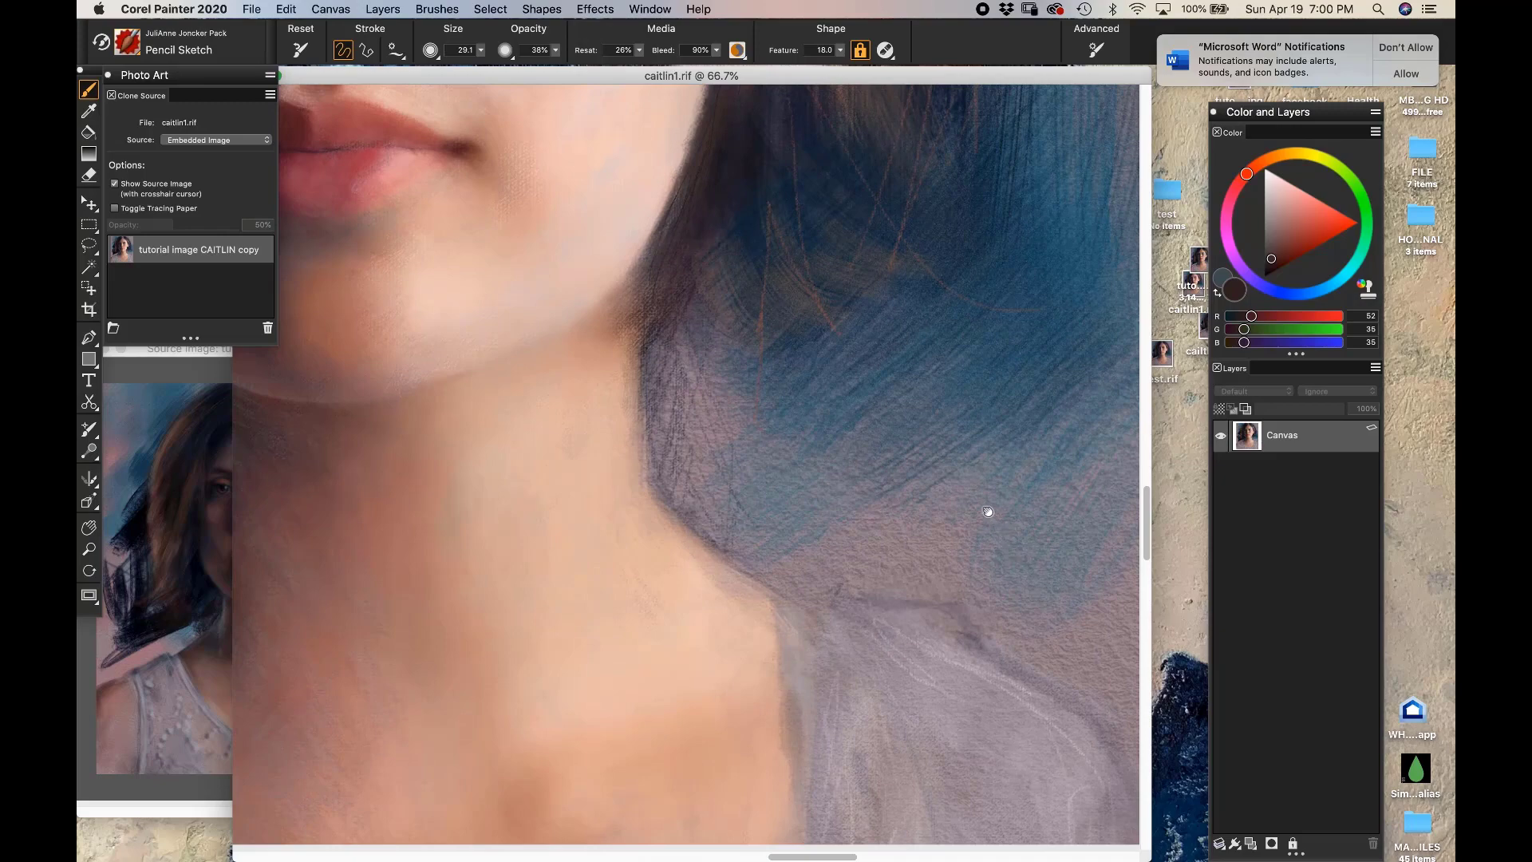
left_click_drag(987, 511, 906, 366)
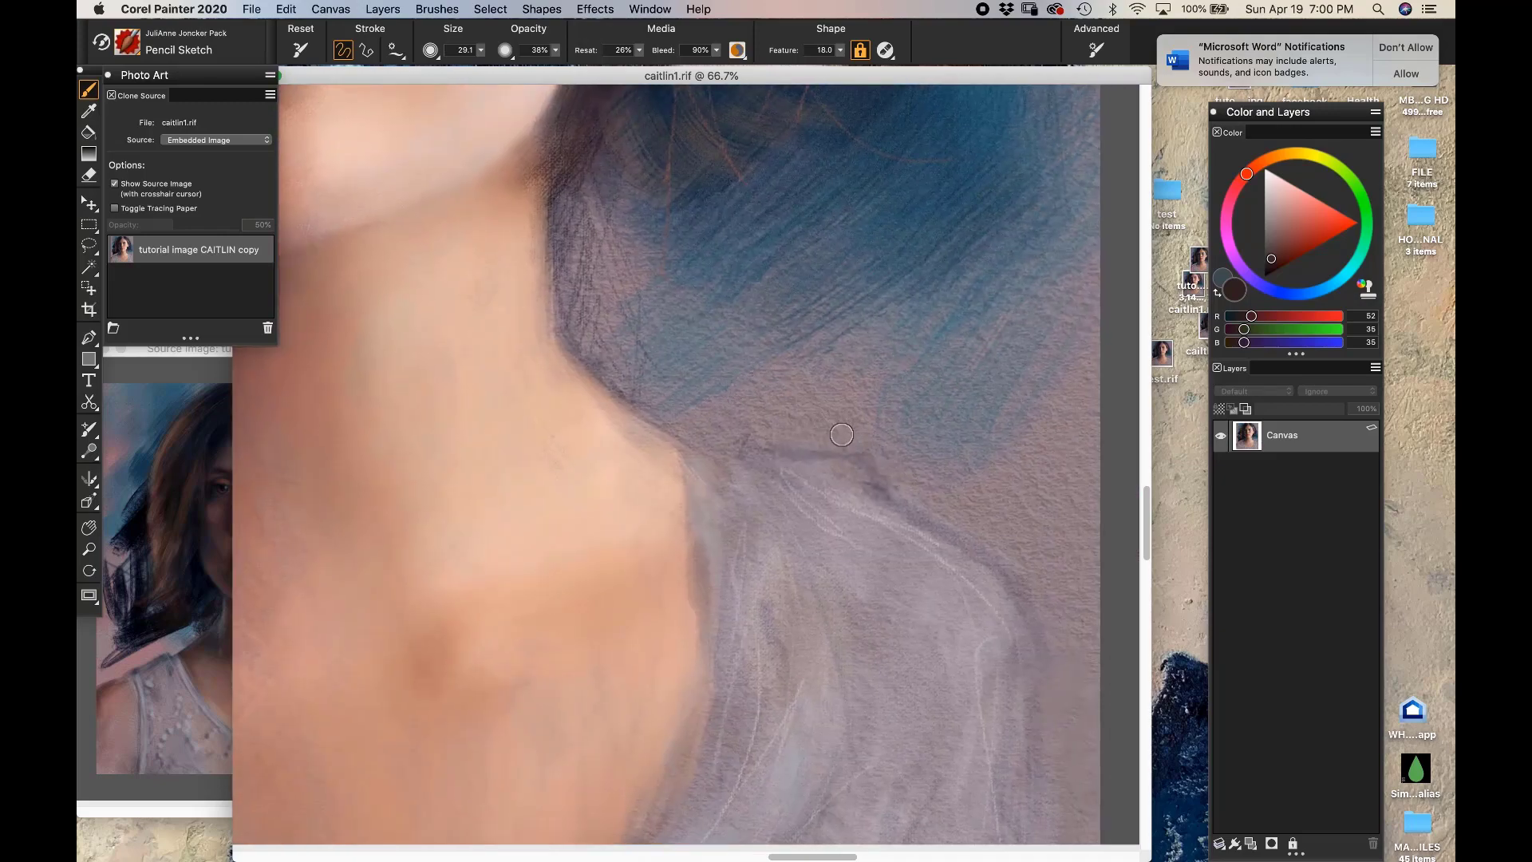
left_click(790, 387, "alt")
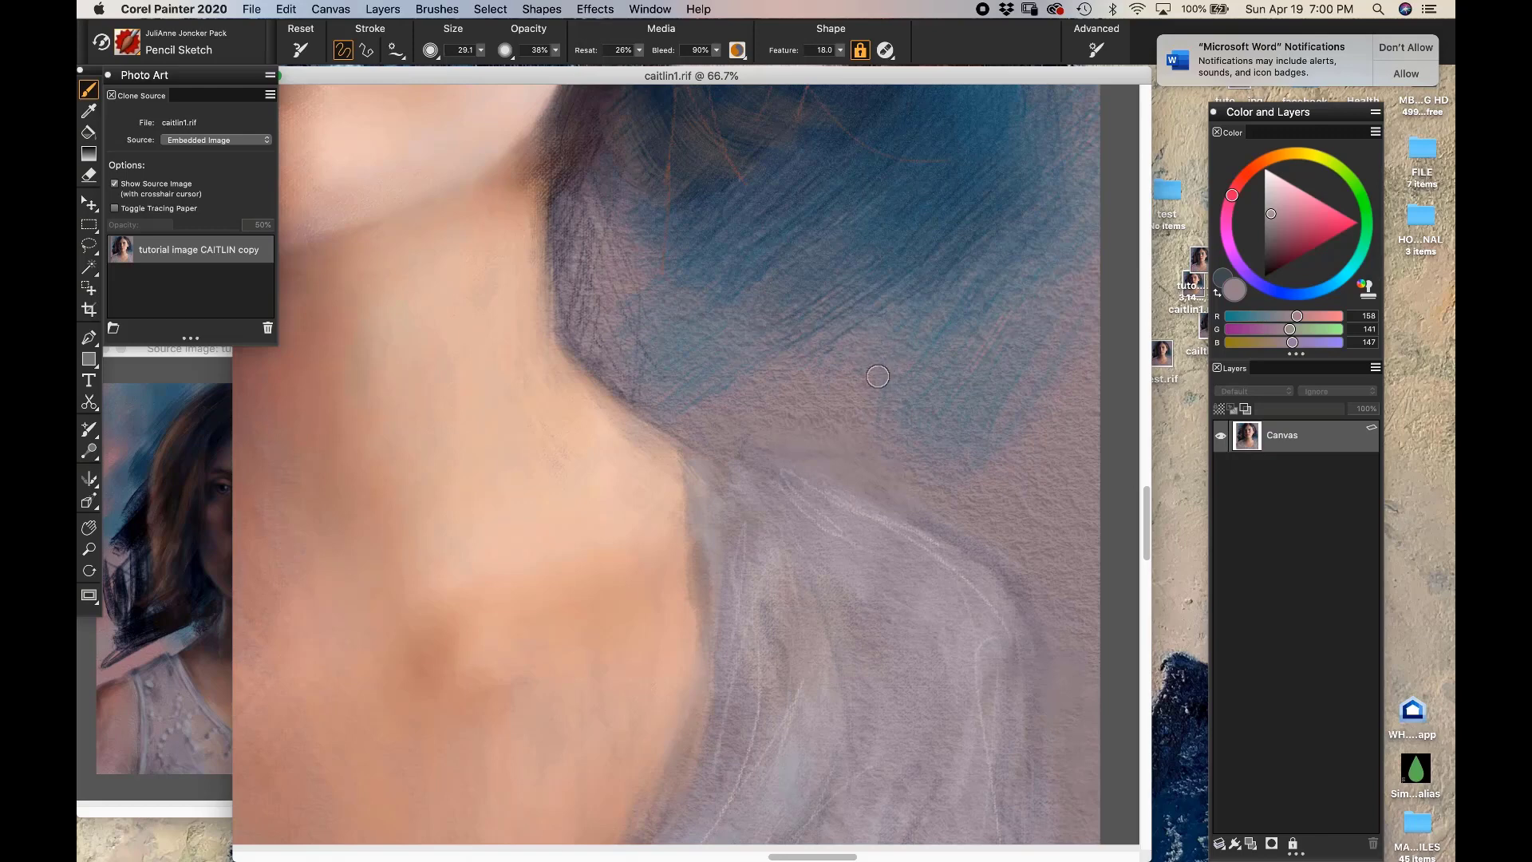
Blend the background above the lit shoulder with Pencil Sketch in sampled RGB 141, 124, 132, RGB 62, 93, 113 and RGB 162, 143, 149
left_click(816, 395, "alt")
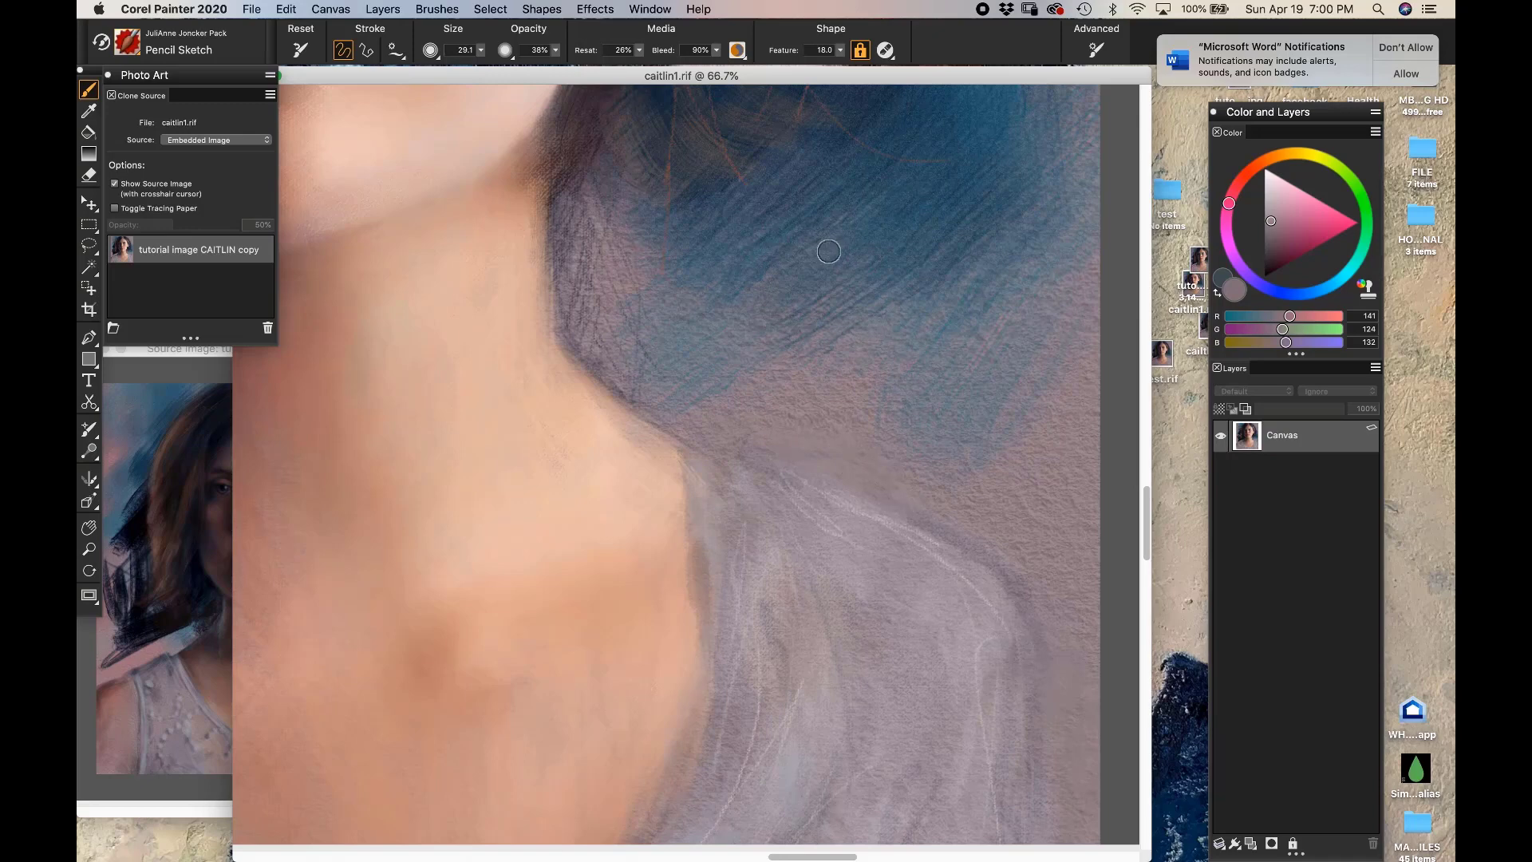
left_click(908, 192, "alt")
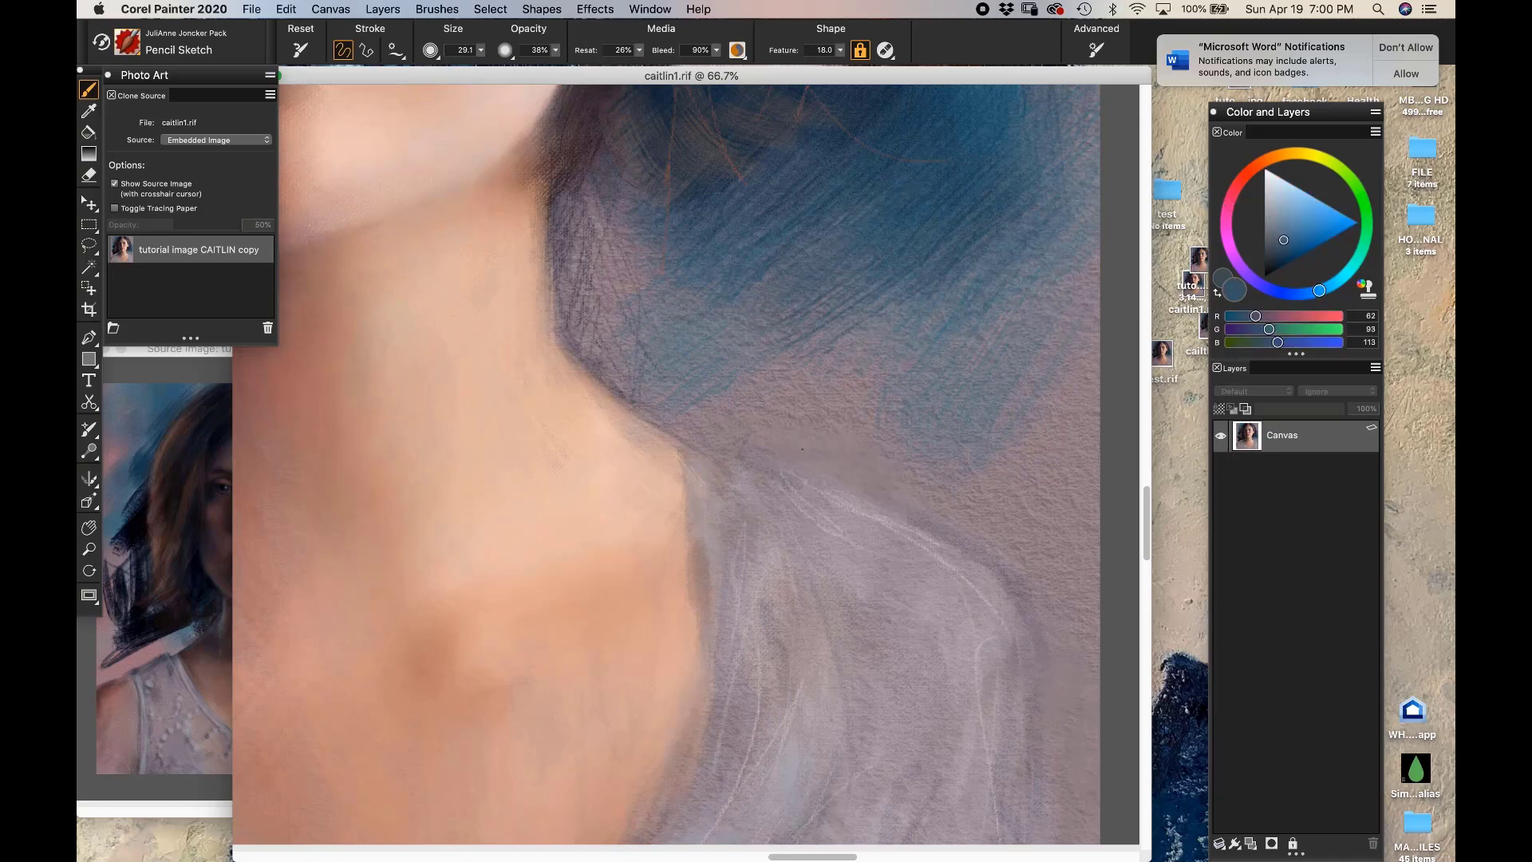
left_click(849, 383, "alt")
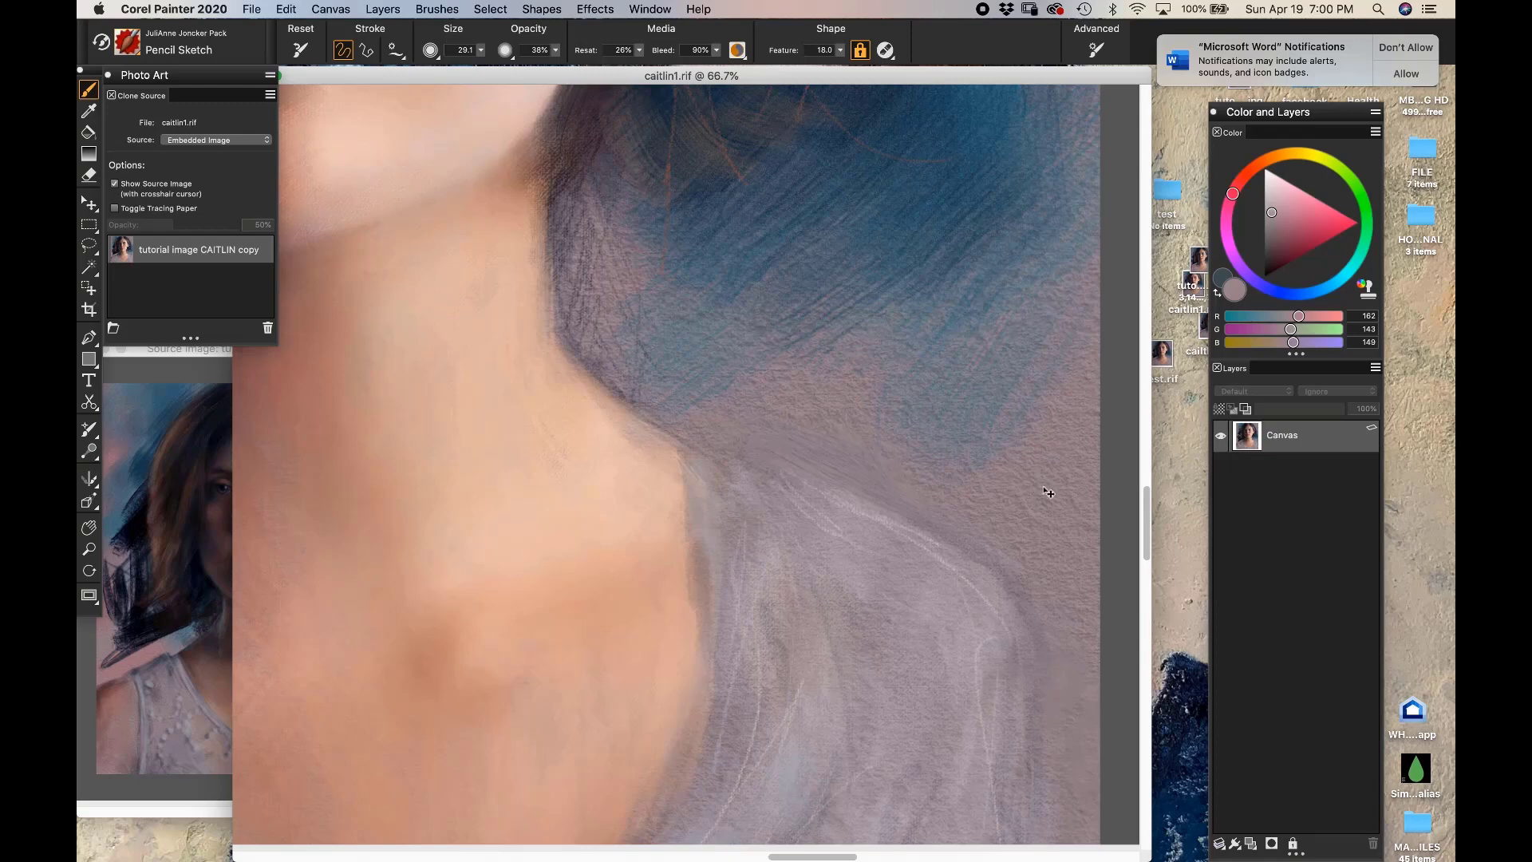
key("super+minus")
key("super+minus")
key("super+minus")
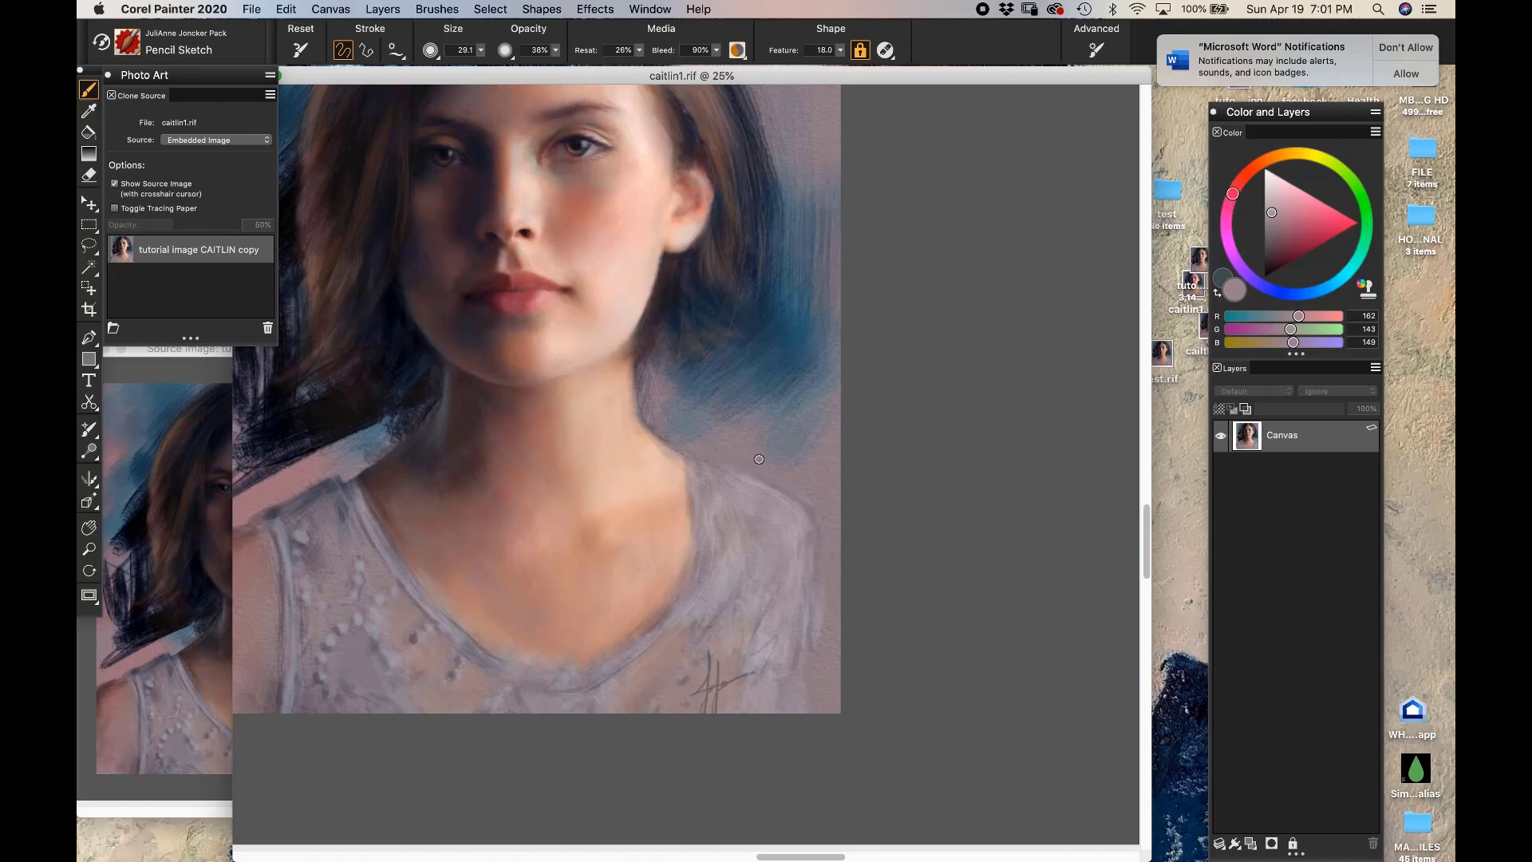
Switch to the Blender Skin brush for the face, undo the last stroke and reduce the brush size to 19.5
scroll(760, 458, "up", 3)
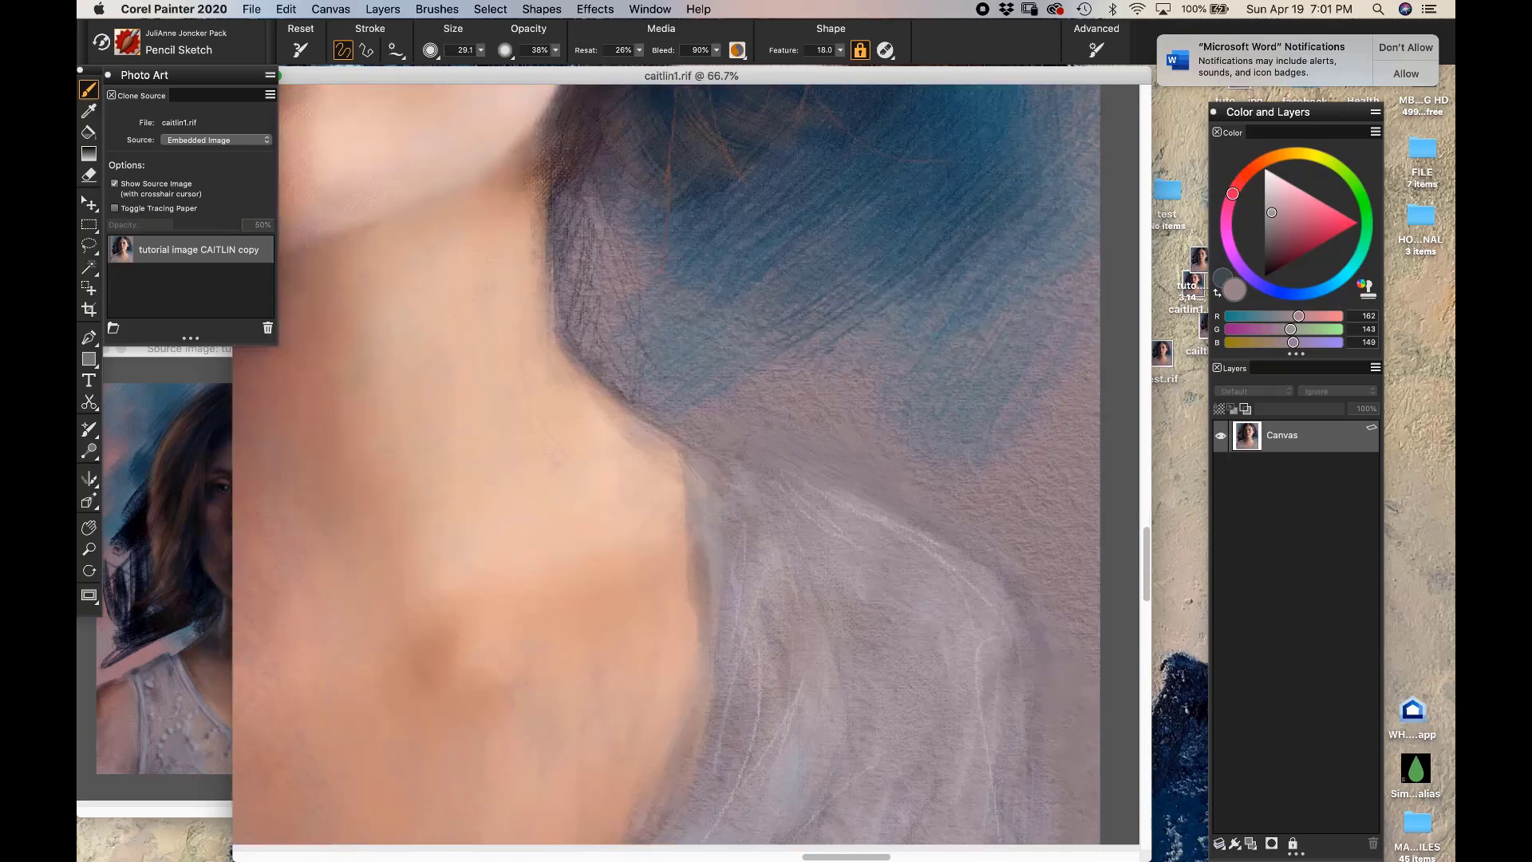
left_click_drag(470, 423, 917, 697)
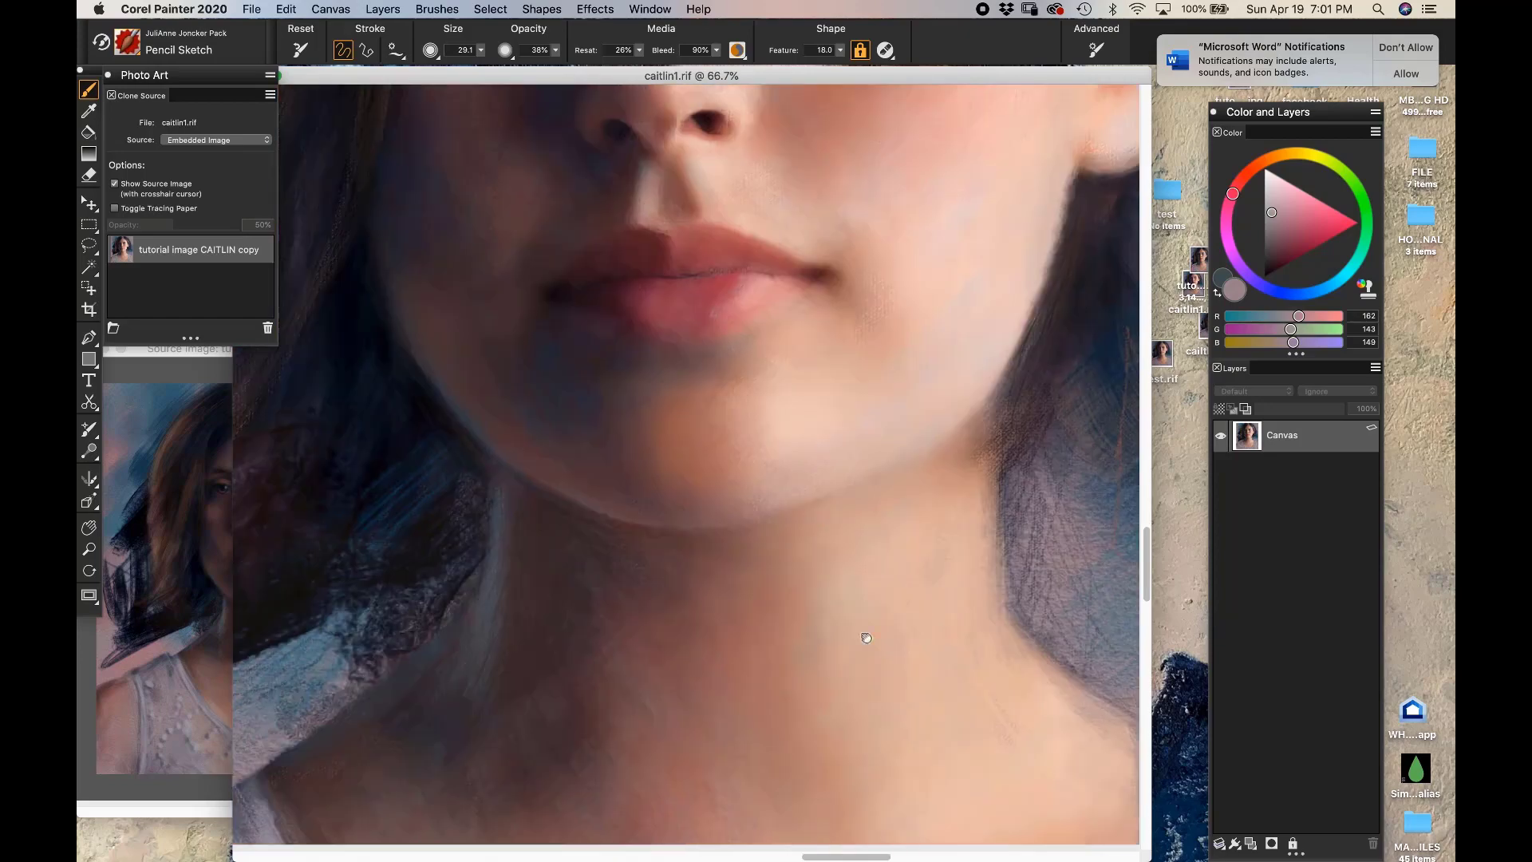
left_click_drag(623, 185, 699, 599)
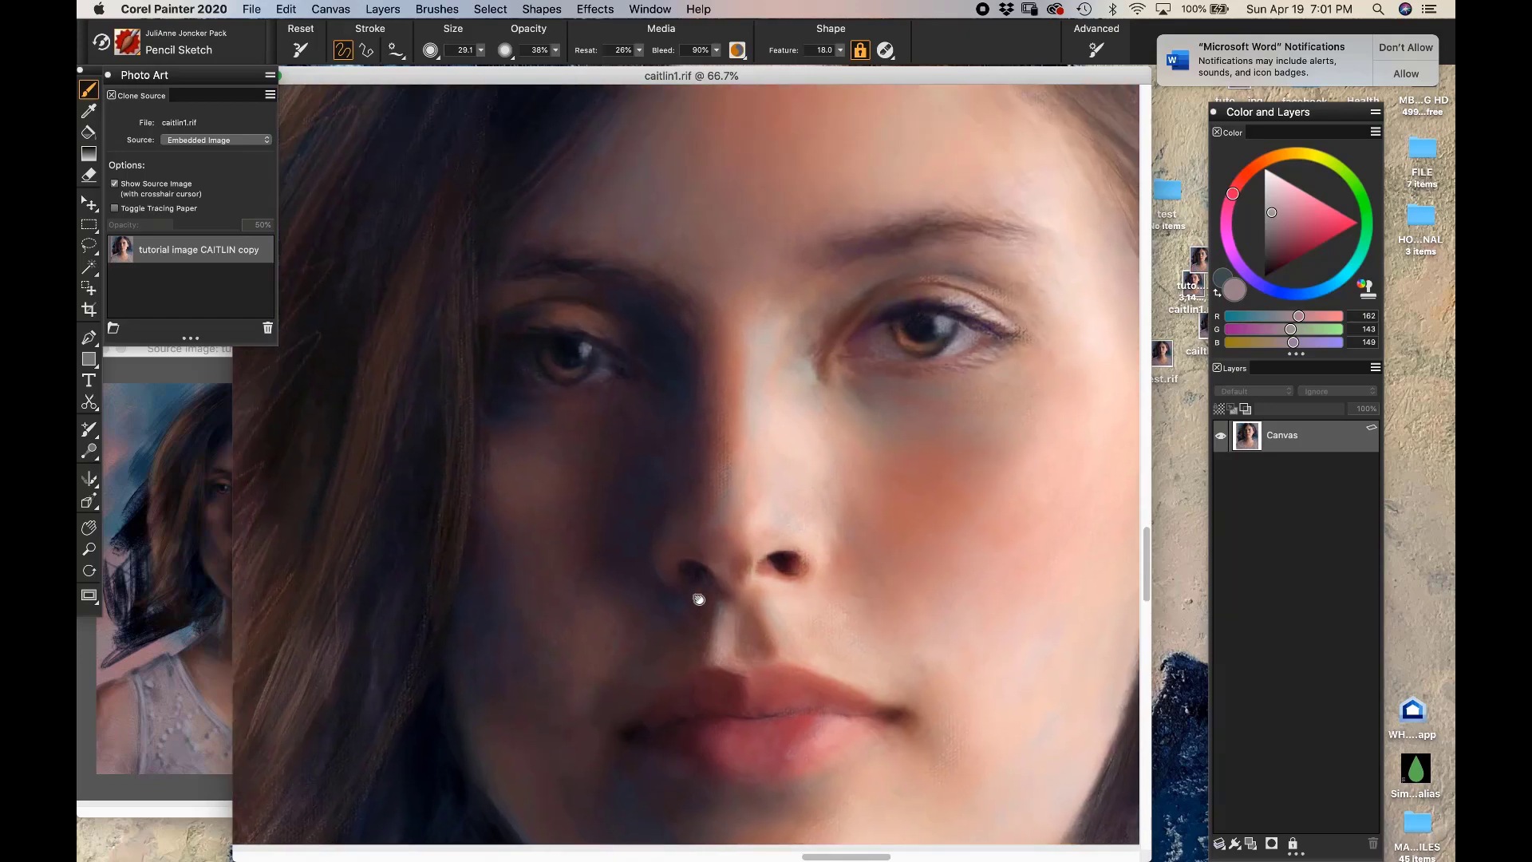
left_click(137, 54)
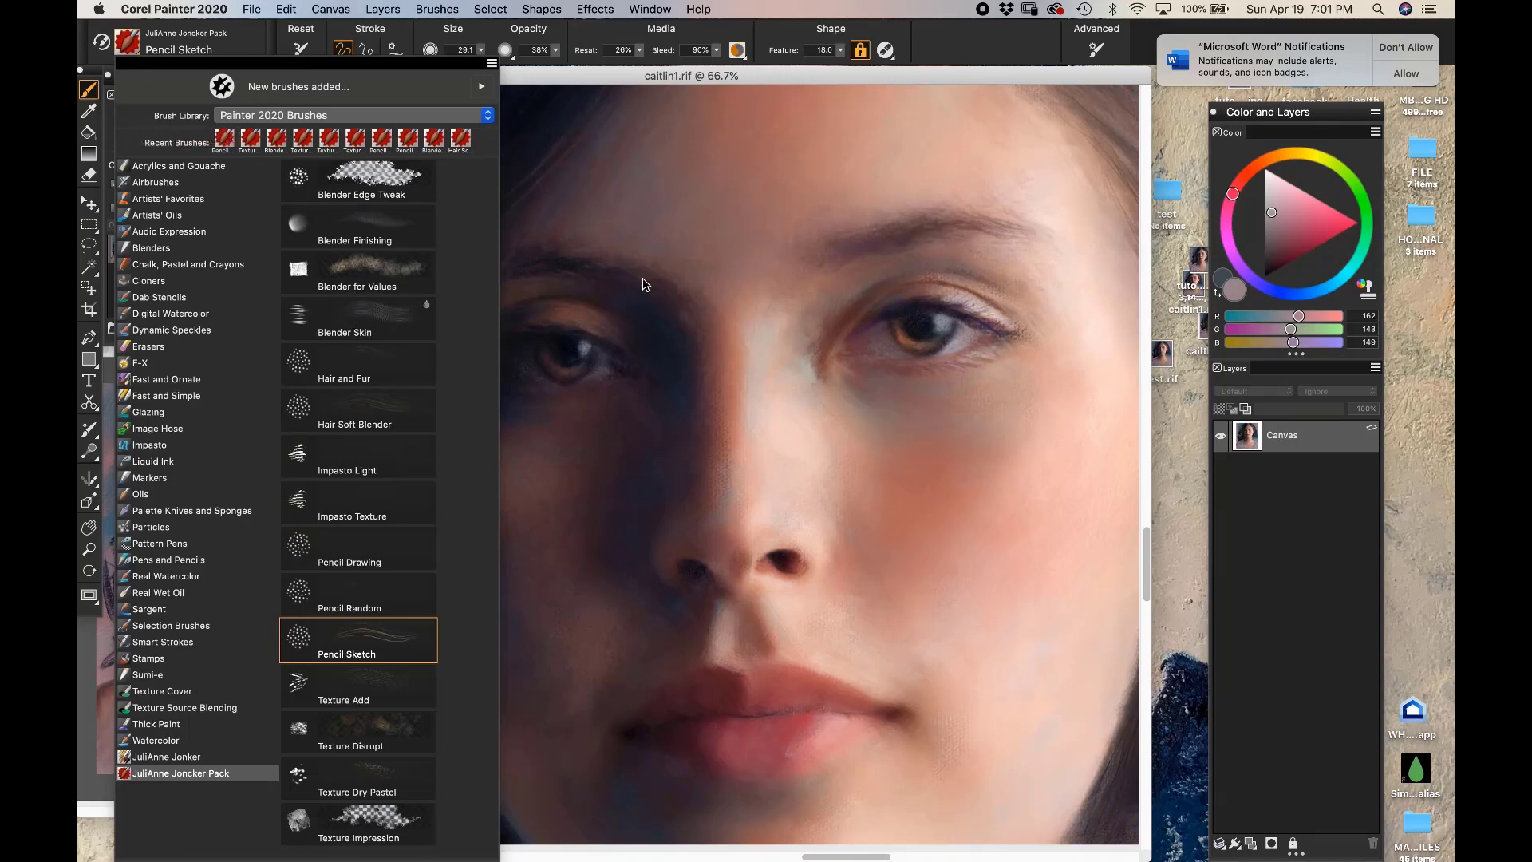
left_click(357, 319)
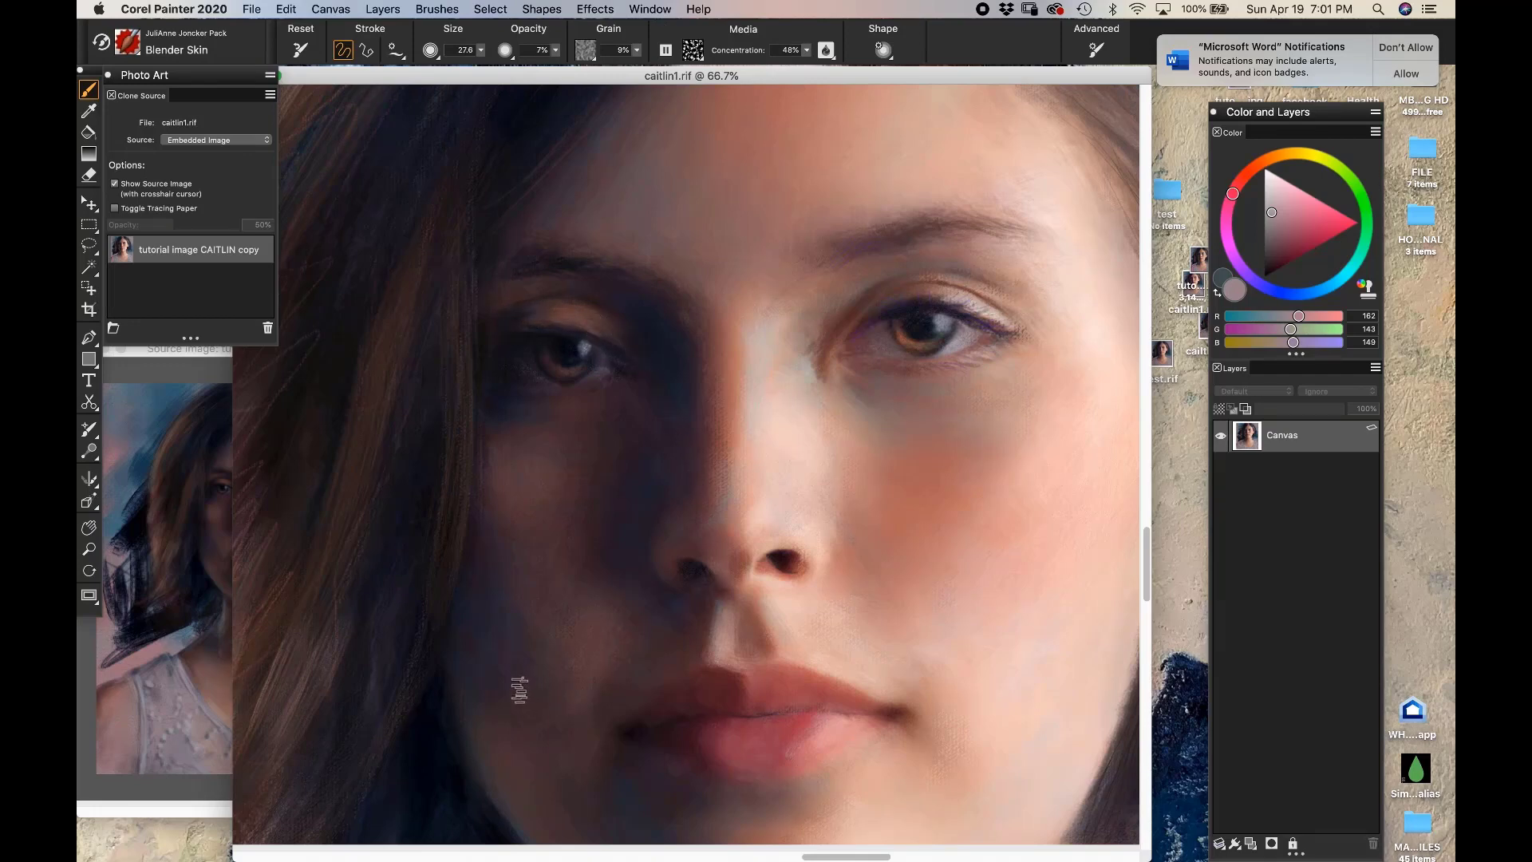
key("super+z")
left_click_drag(555, 303, 559, 307)
Turn on clone color and blend the facial skin around the mouth and cheeks with Blender Skin
left_click(1365, 287)
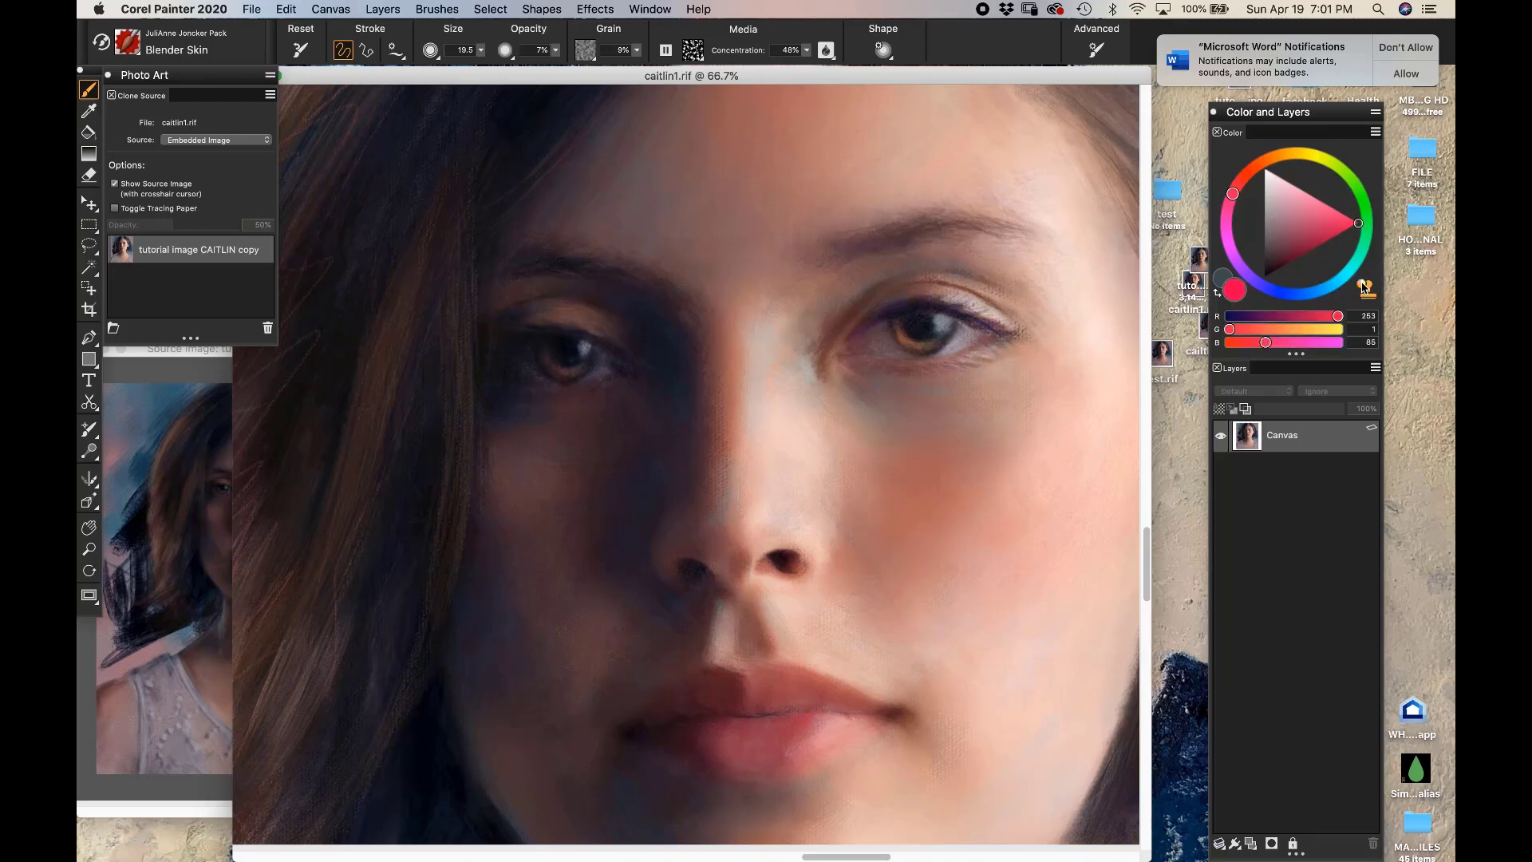
left_click(1366, 287)
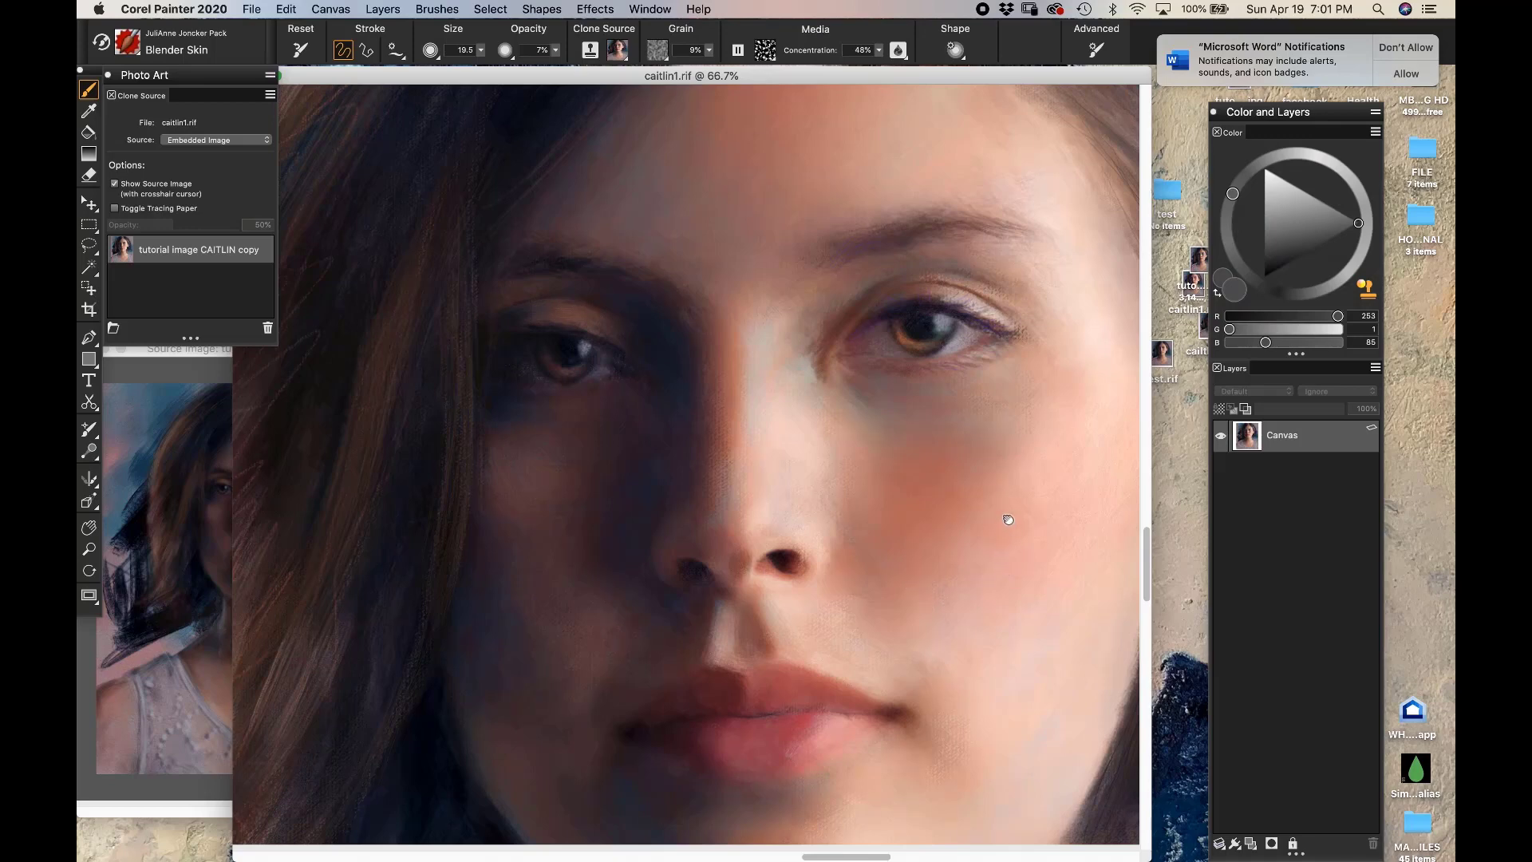
left_click_drag(1009, 513, 999, 404)
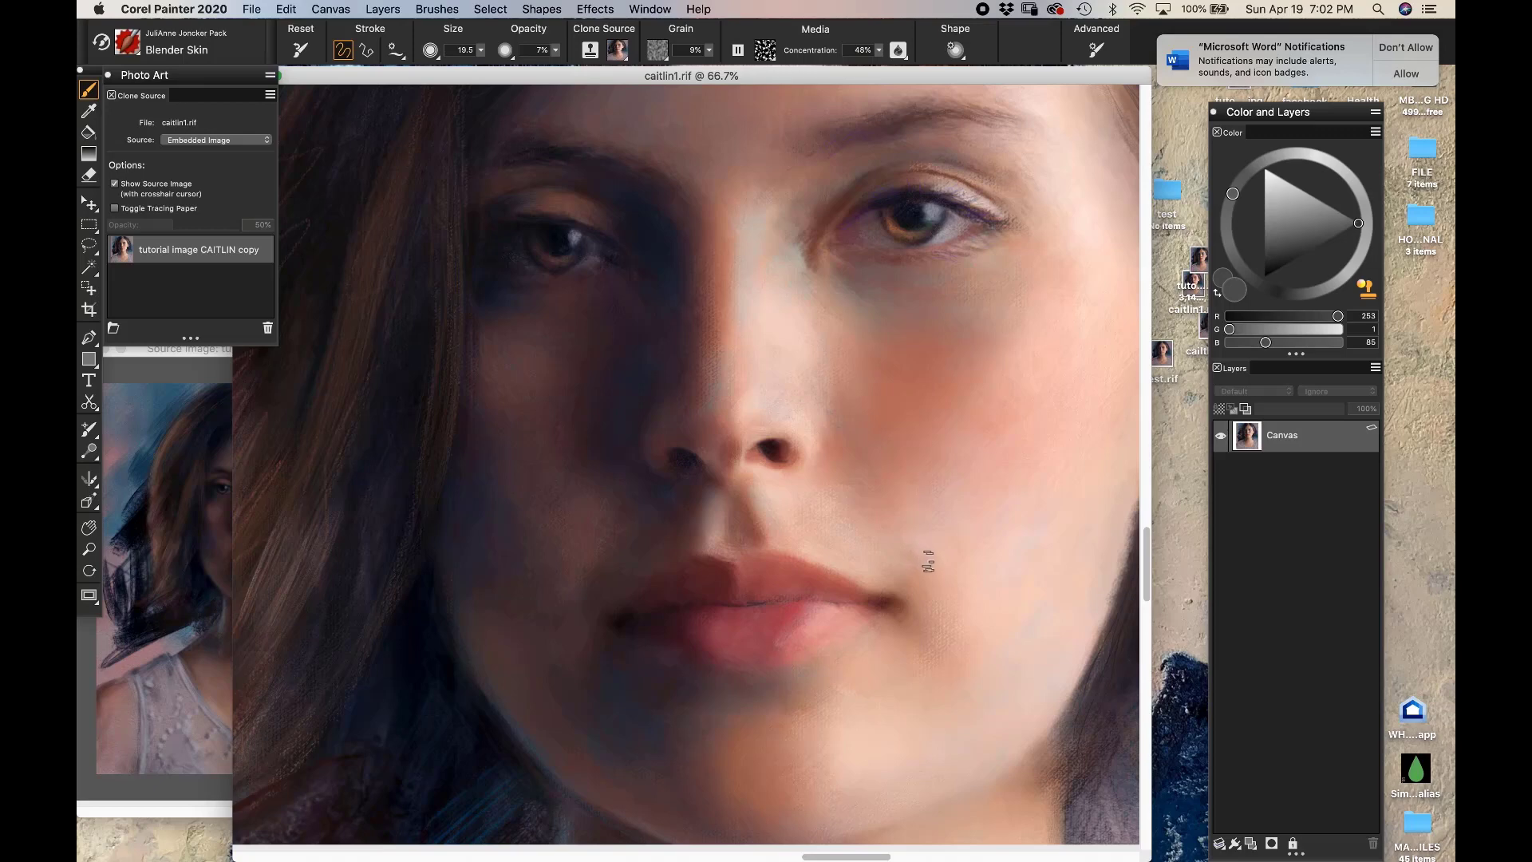
key("super+minus")
key("super+minus")
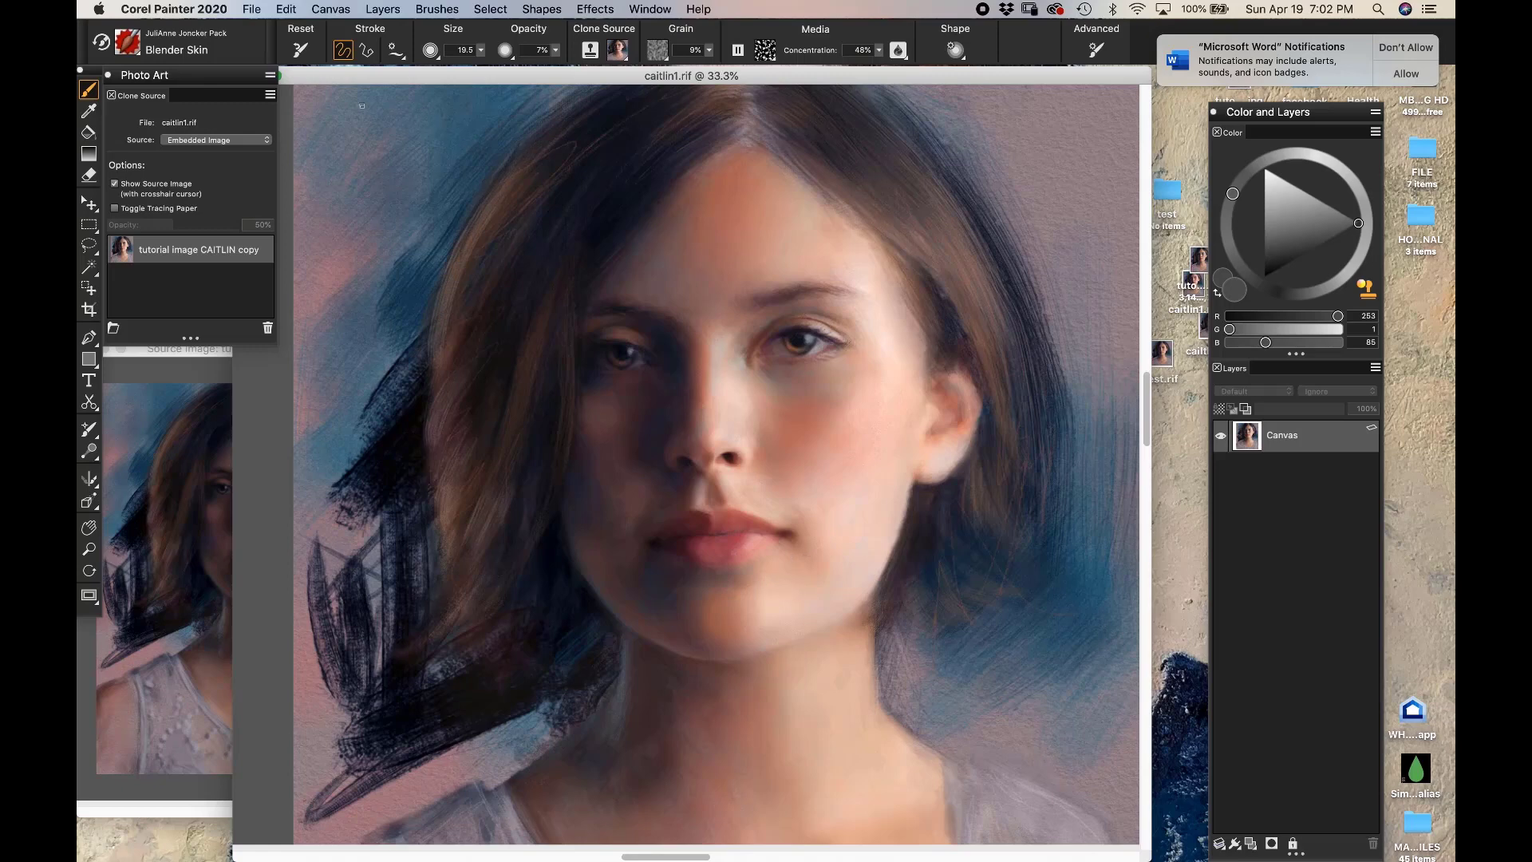
Switch to the Impasto Texture brush and add skin texture to the lit chin and the area around the mouth
left_click(139, 55)
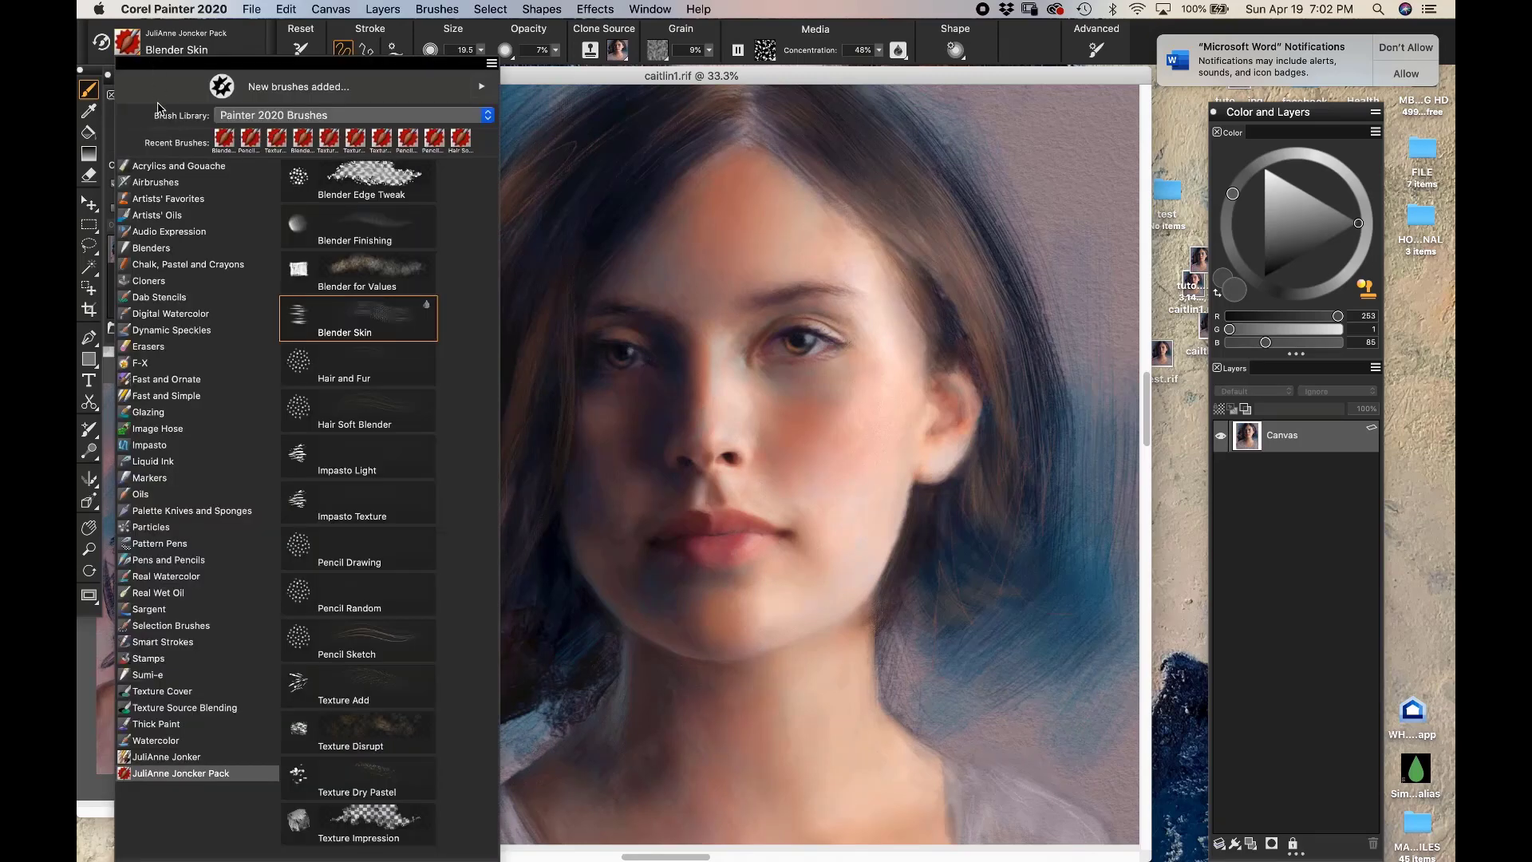
left_click(367, 509)
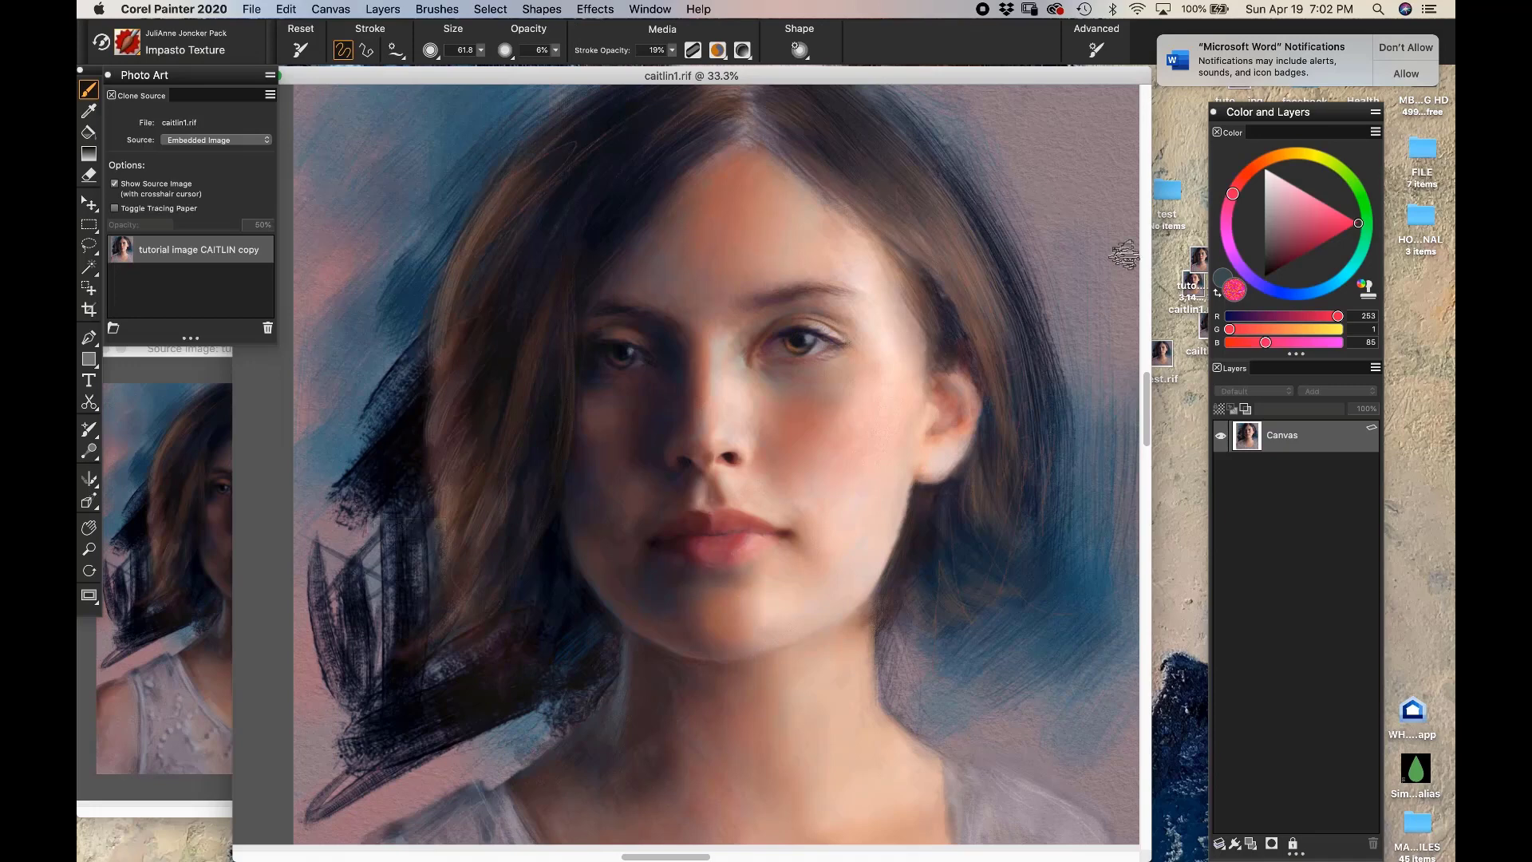
key("super+equal")
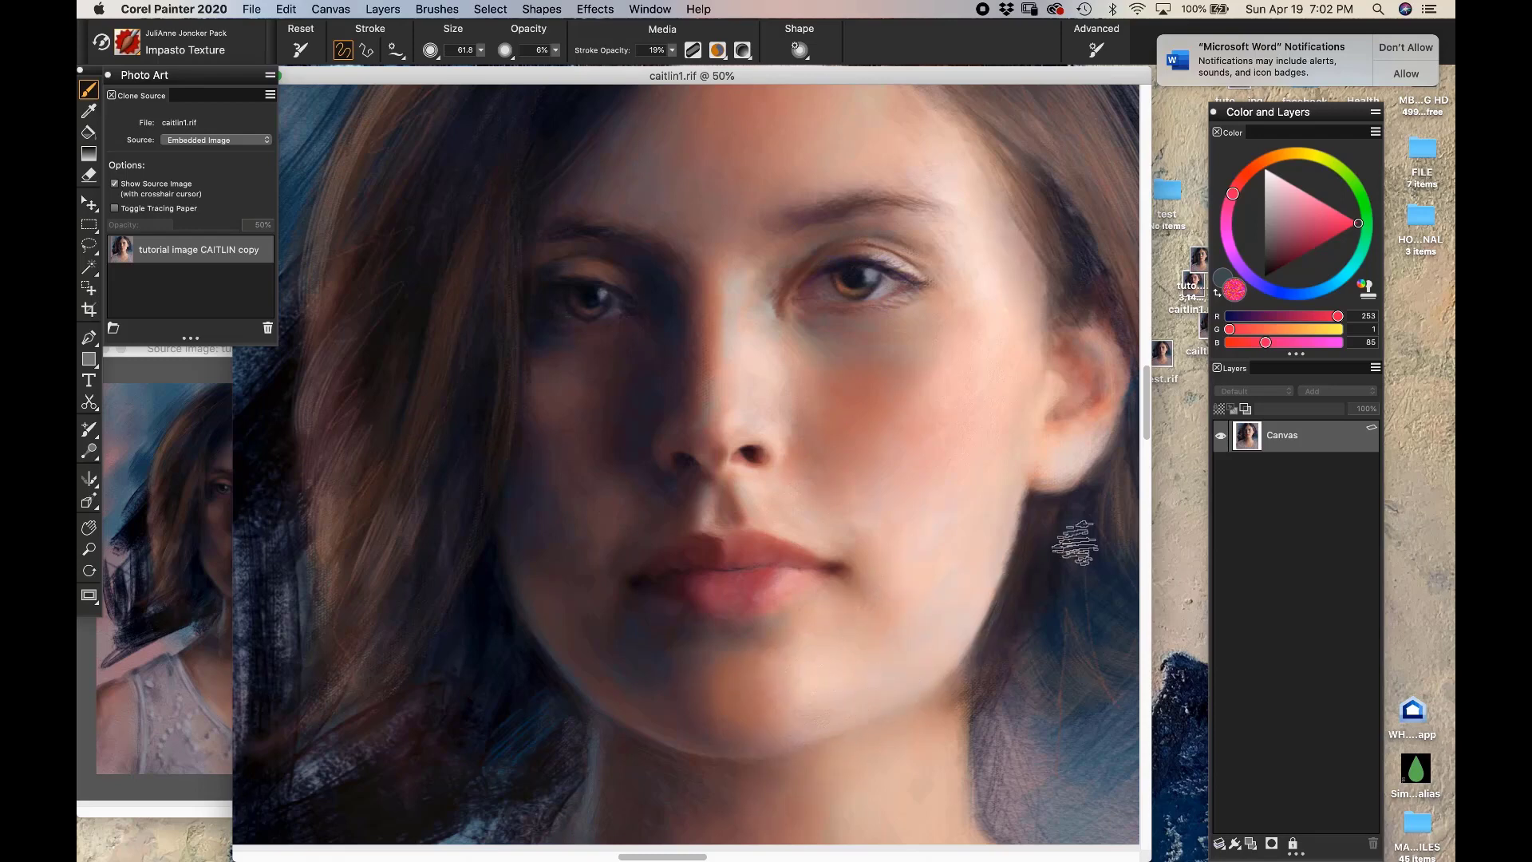
key("super+equal")
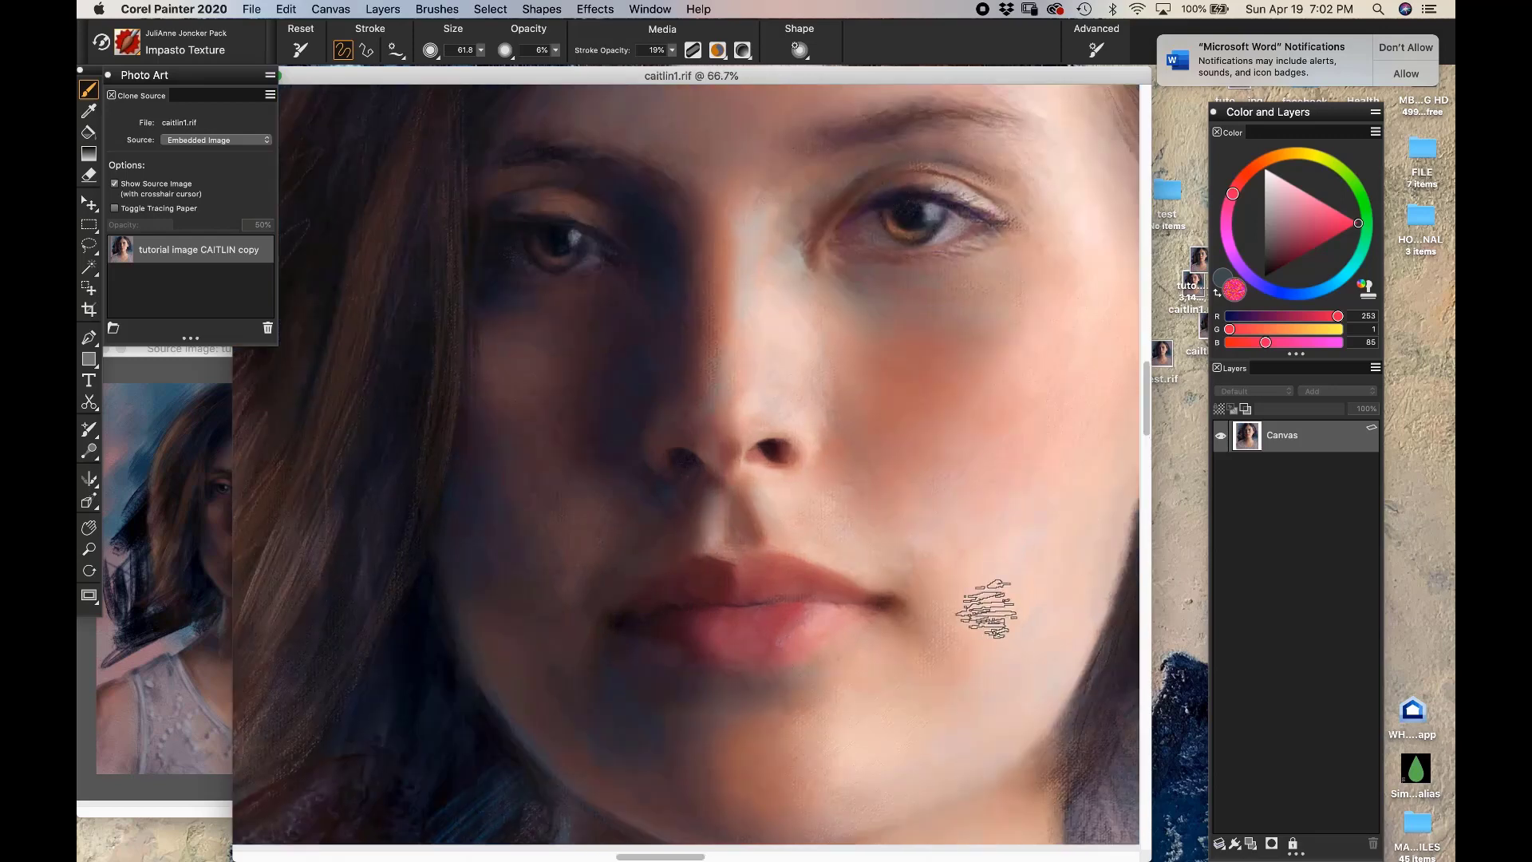
left_click_drag(913, 506, 824, 378)
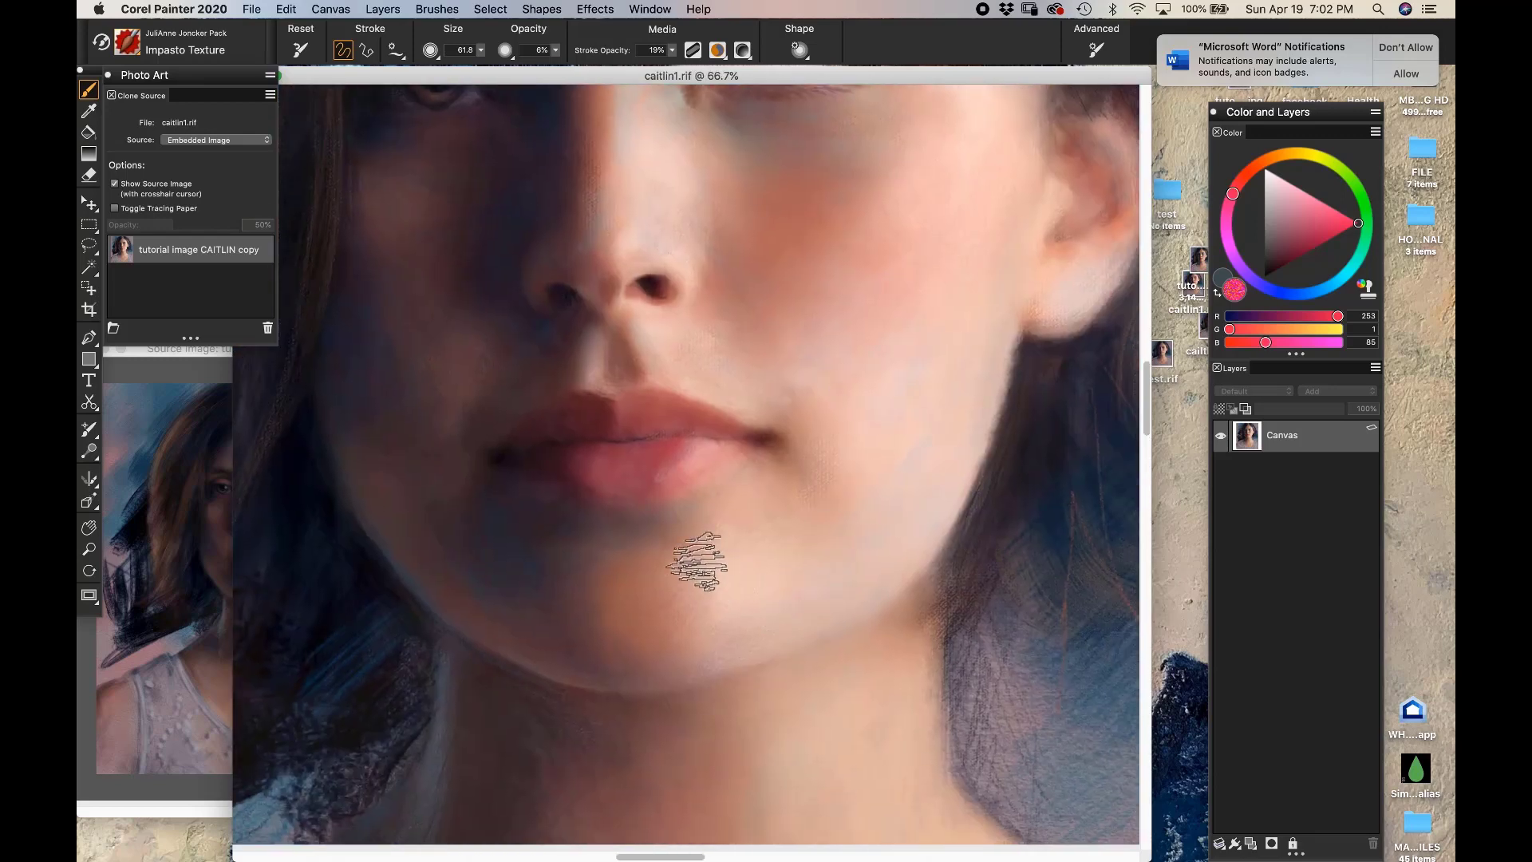
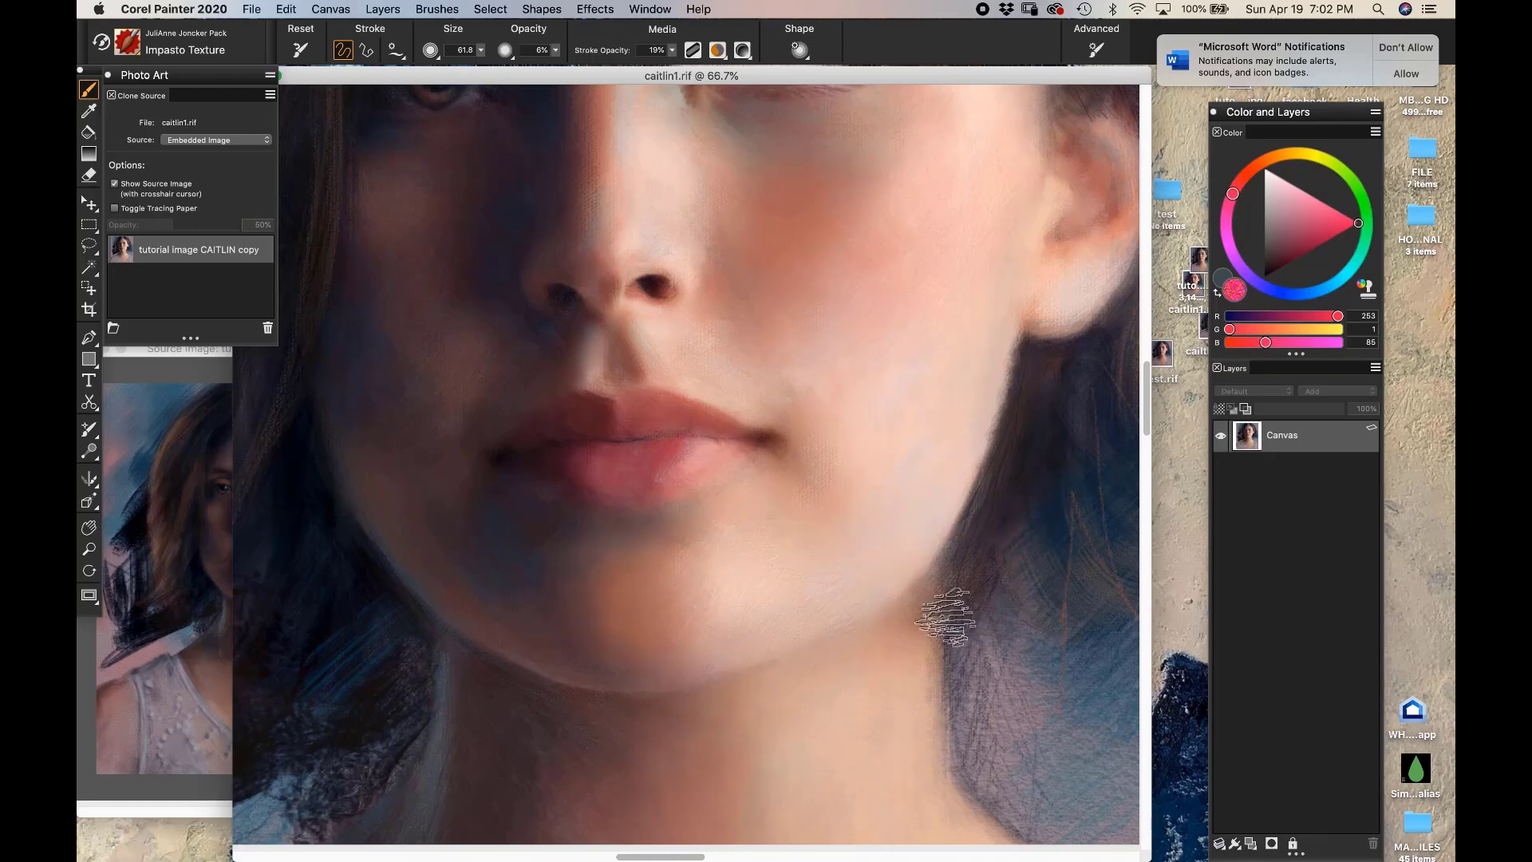
scroll(1019, 375, "down", 5)
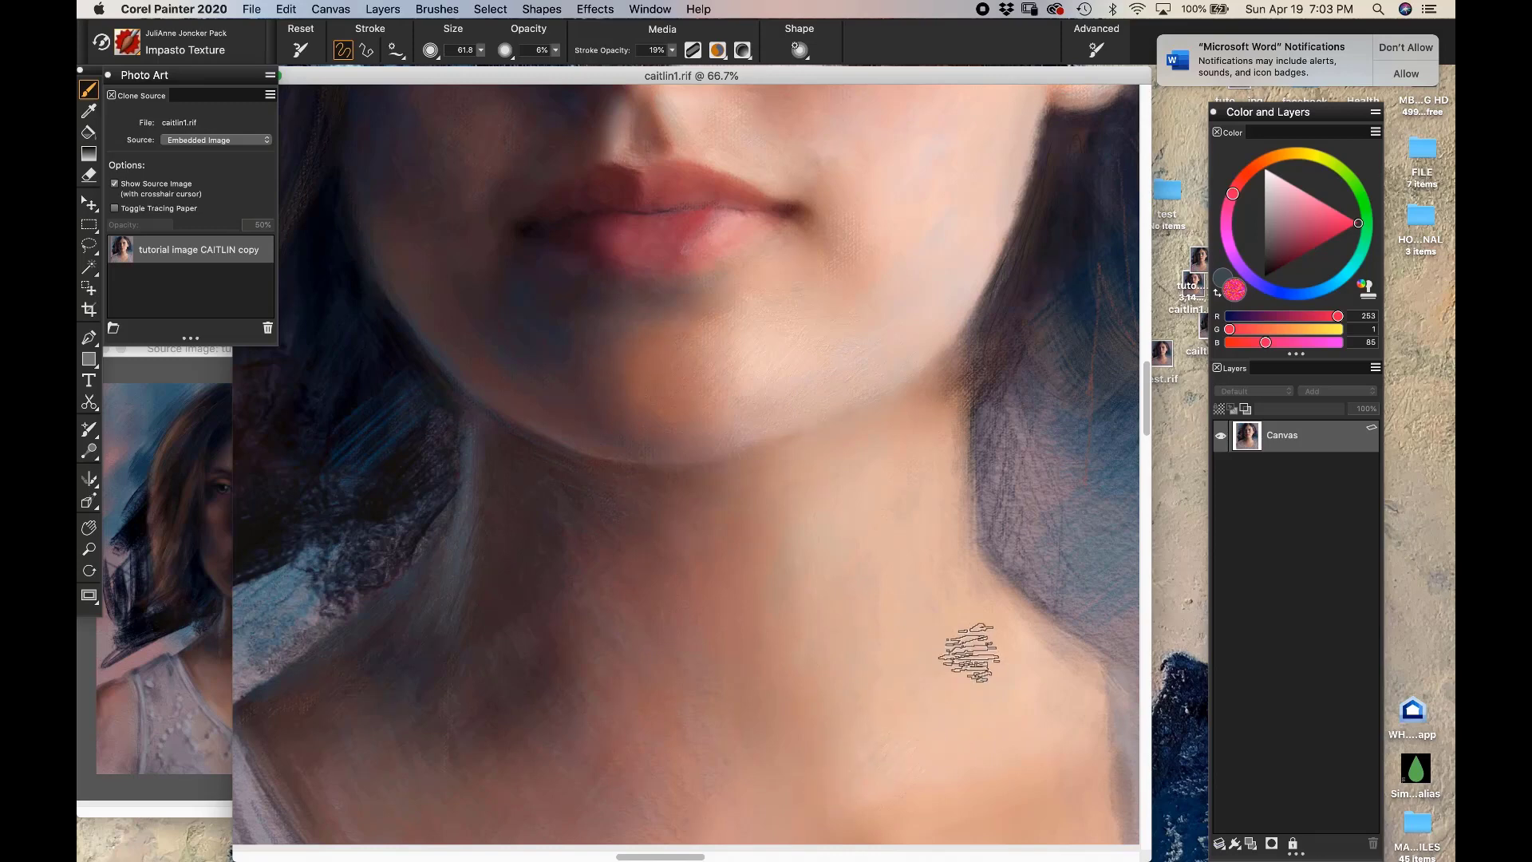
Switch to the Impasto Light brush, reduce its size to 37.8 and add raised highlights along the nose and above the upper lip
mouse_move(922, 557)
left_mouse_down()
mouse_move(879, 367)
mouse_move(907, 370)
left_mouse_up()
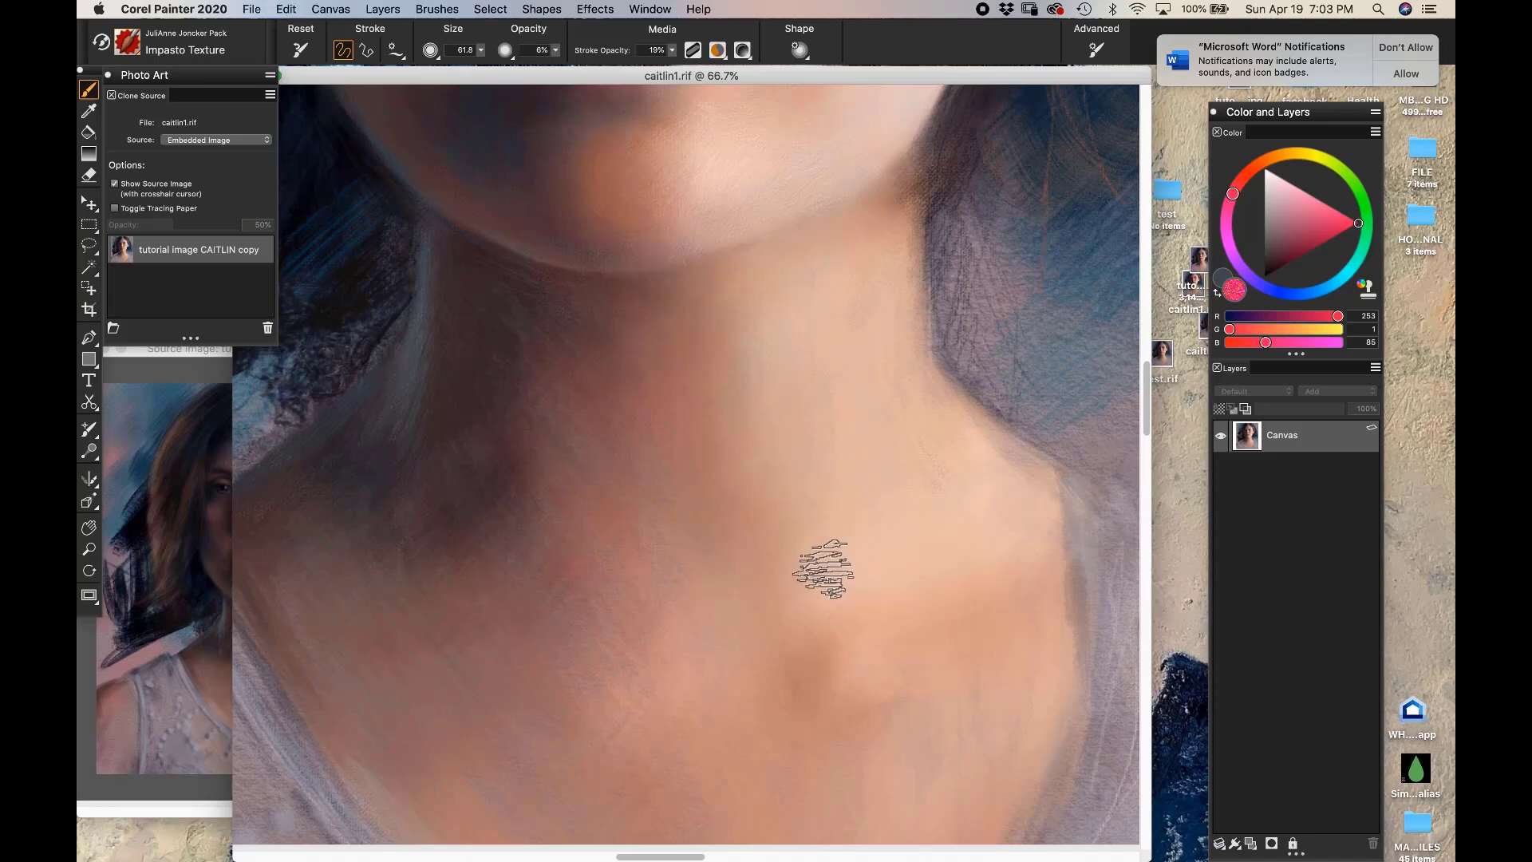
left_click(128, 44)
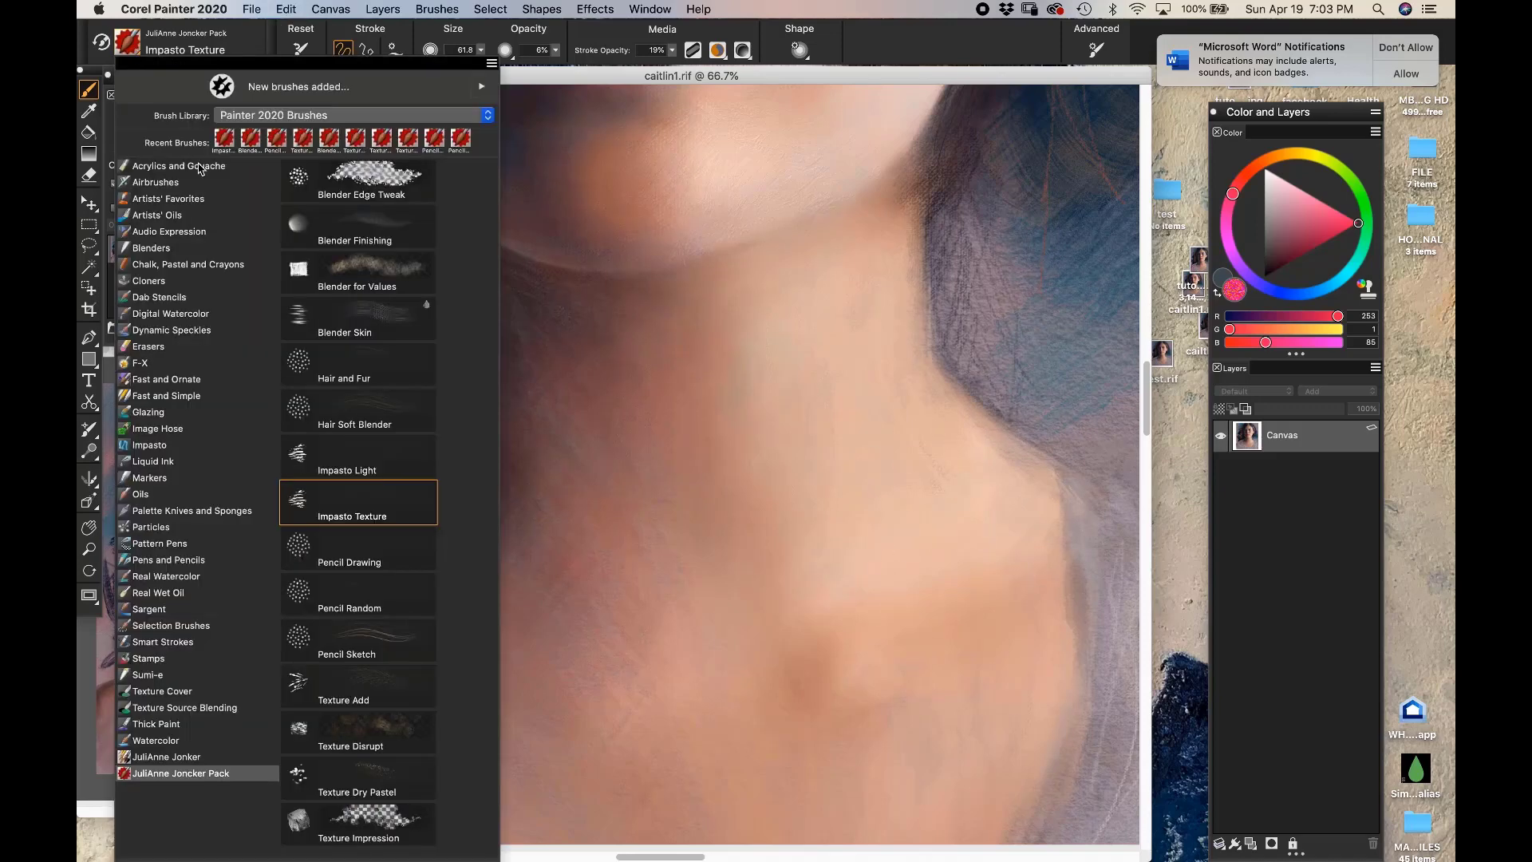
left_click(391, 460)
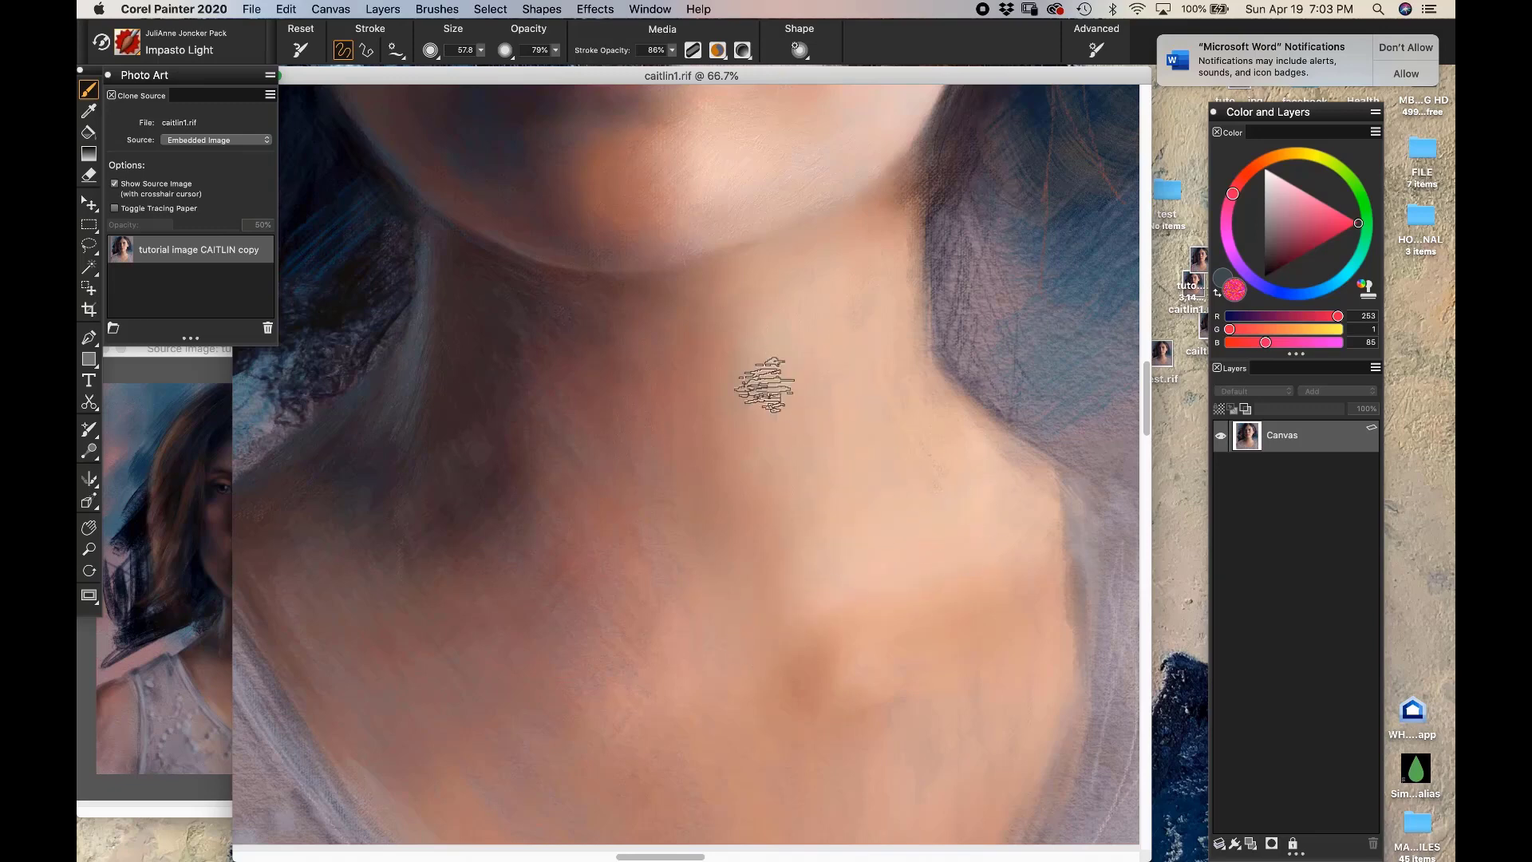
mouse_move(851, 371)
left_mouse_down()
mouse_move(892, 619)
mouse_move(874, 716)
left_mouse_up()
left_click_drag(896, 423, 921, 514)
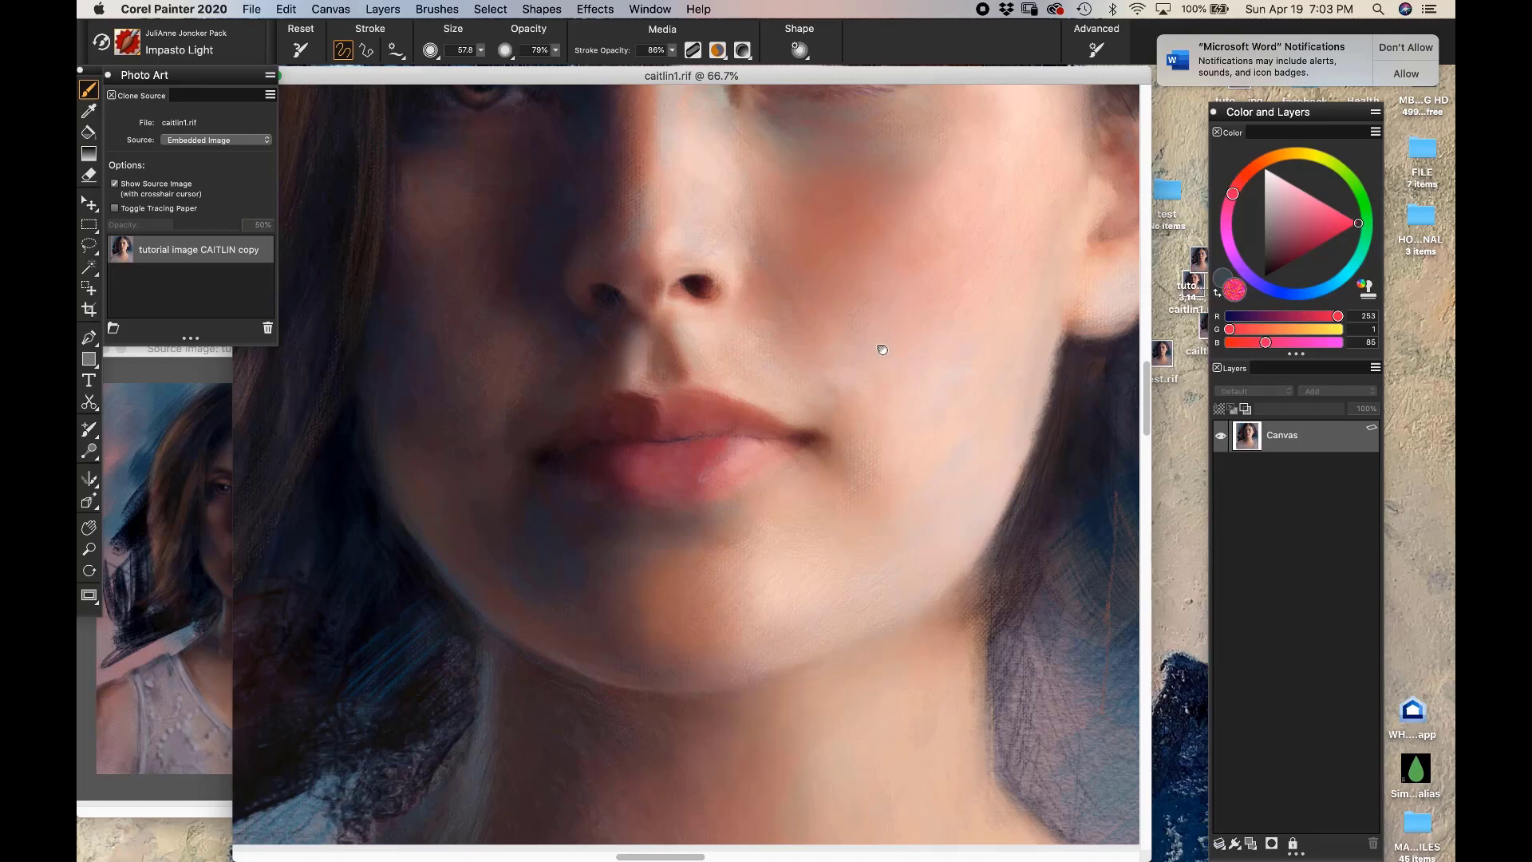
left_click_drag(878, 363, 936, 553)
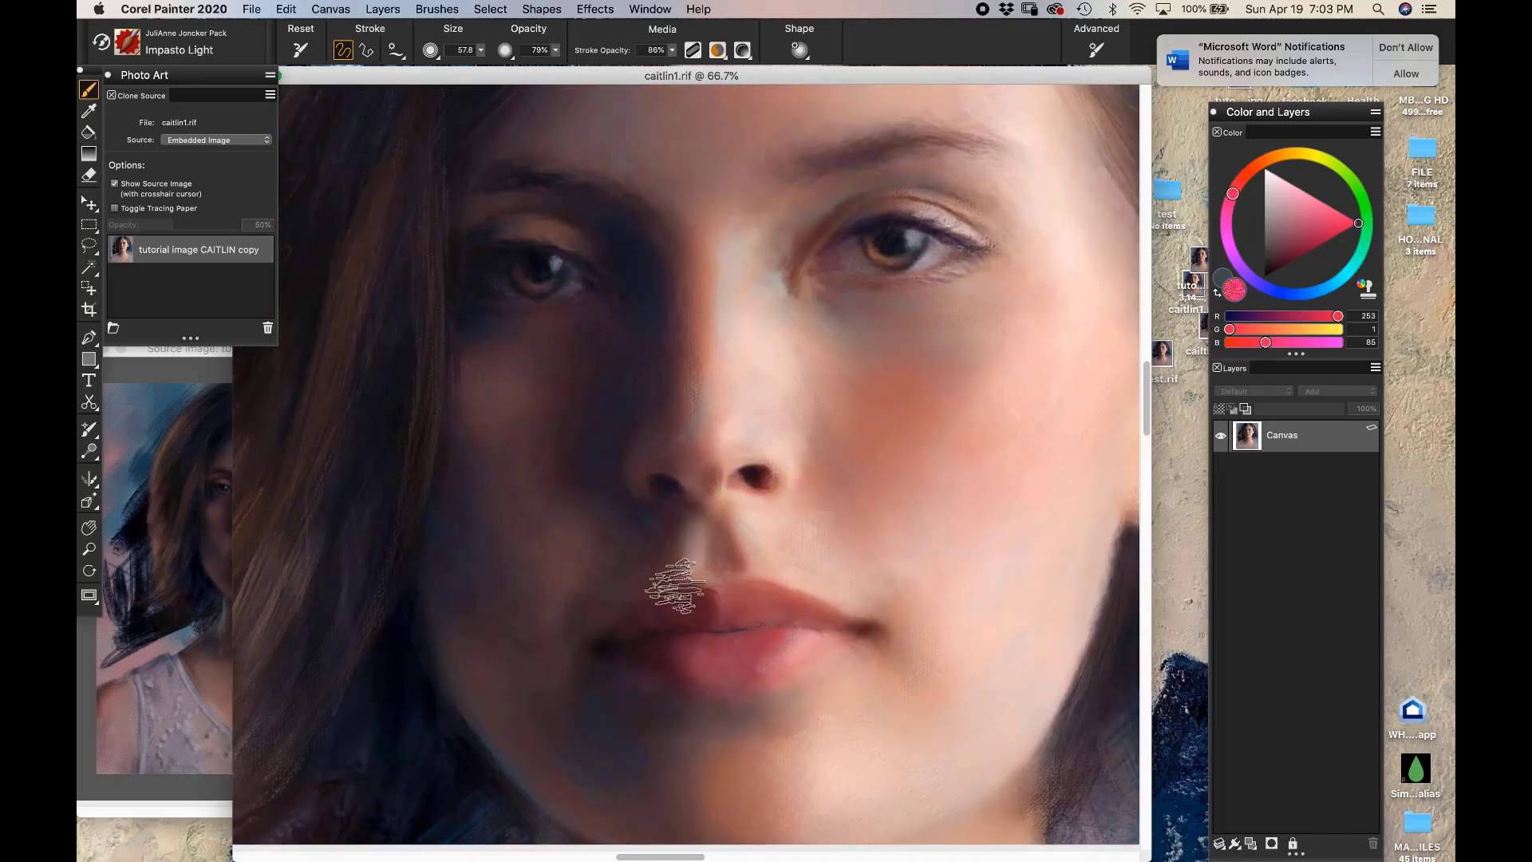
left_click_drag(703, 543, 734, 485)
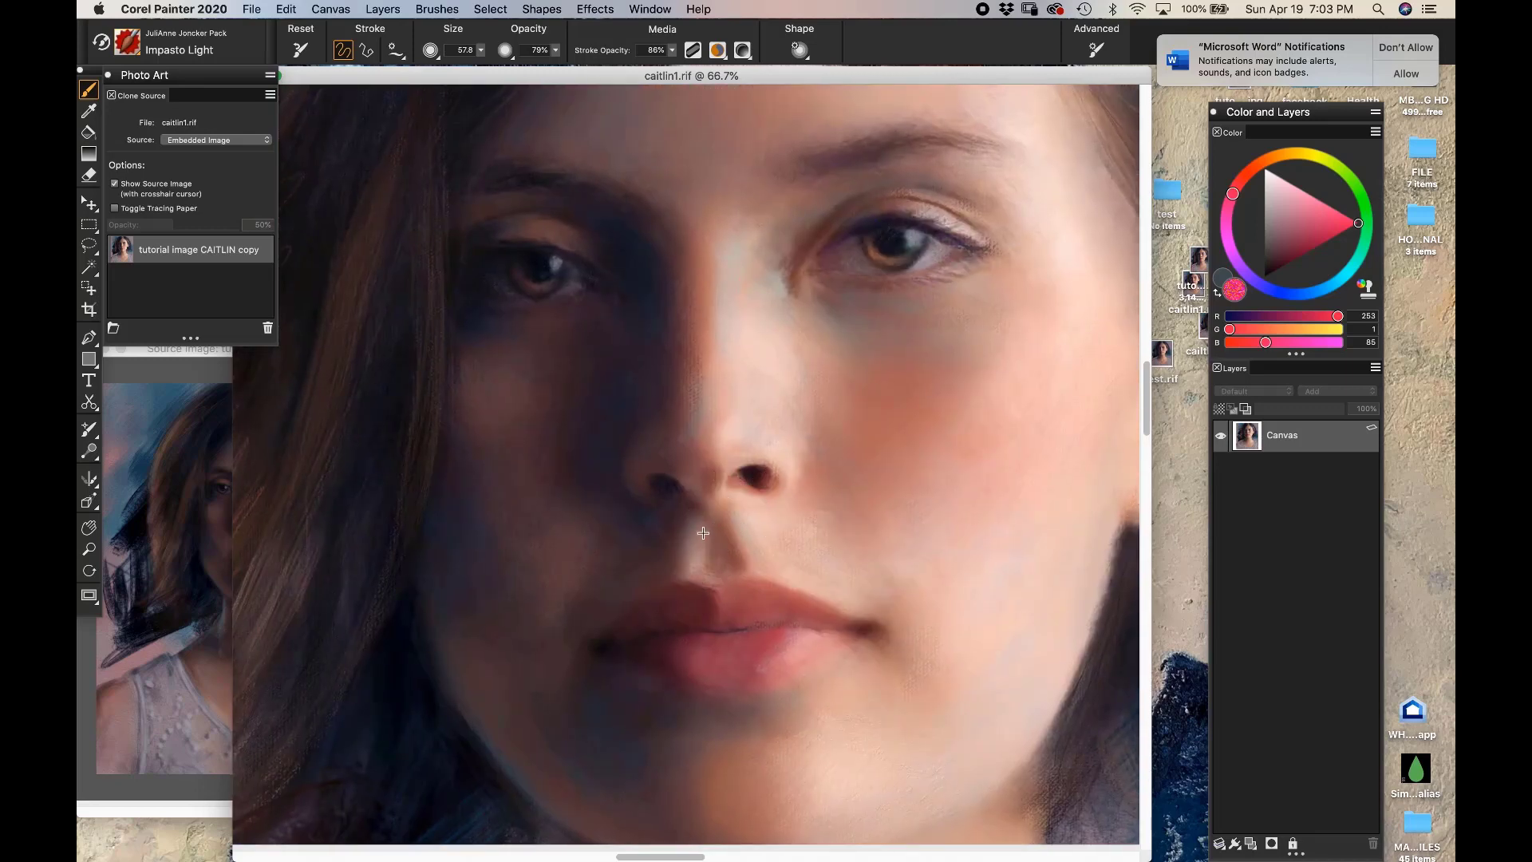
left_click_drag(703, 534, 697, 533)
left_click_drag(749, 335, 760, 297)
Switch to the Impasto Texture brush and add skin texture around the nose at size 17.5 and on the forehead at size 78.7
left_click(140, 56)
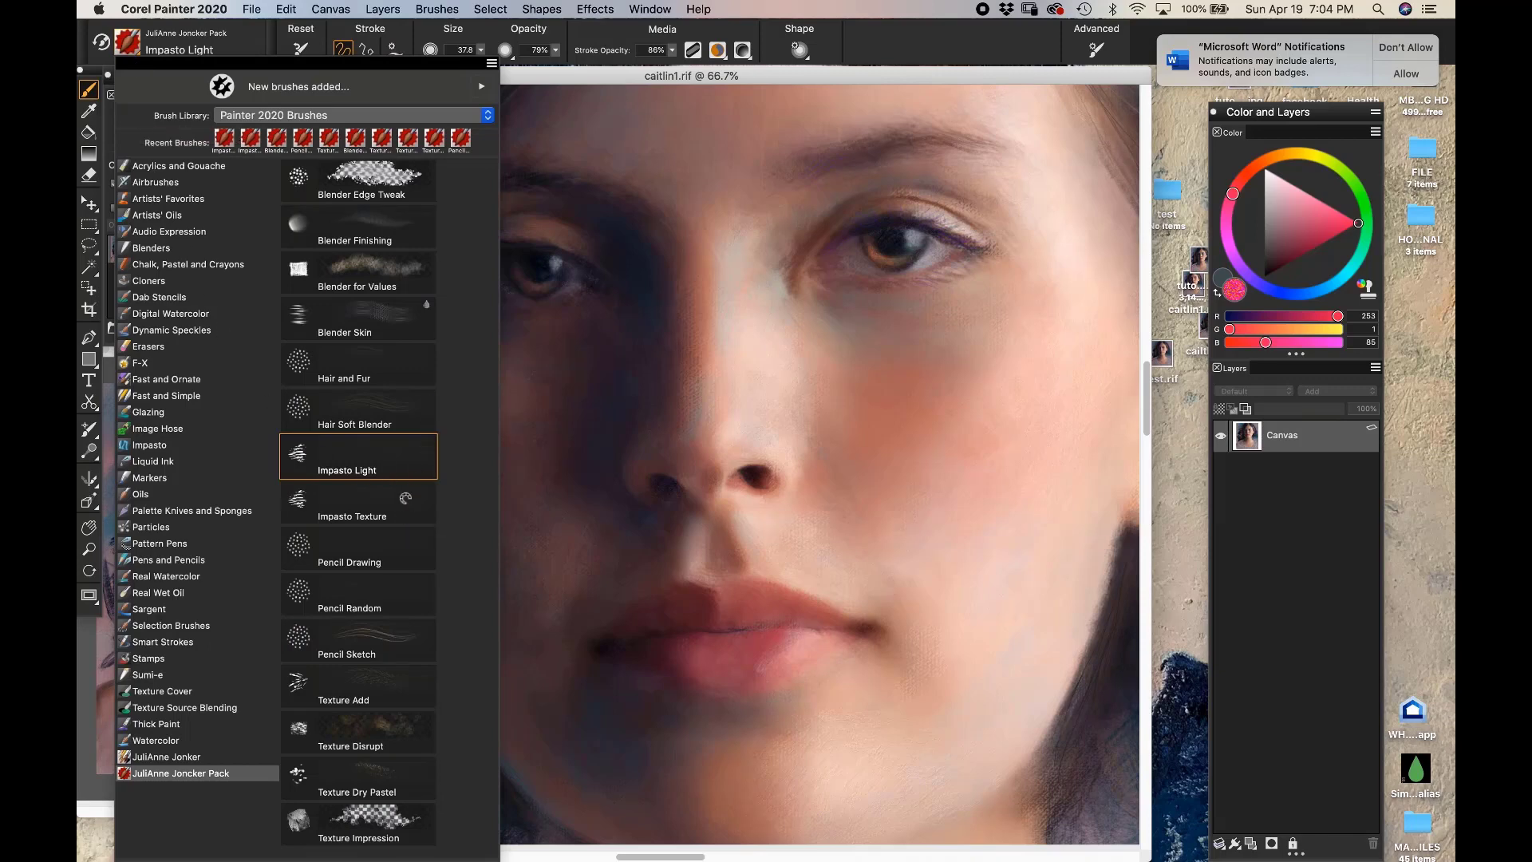
left_click(368, 501)
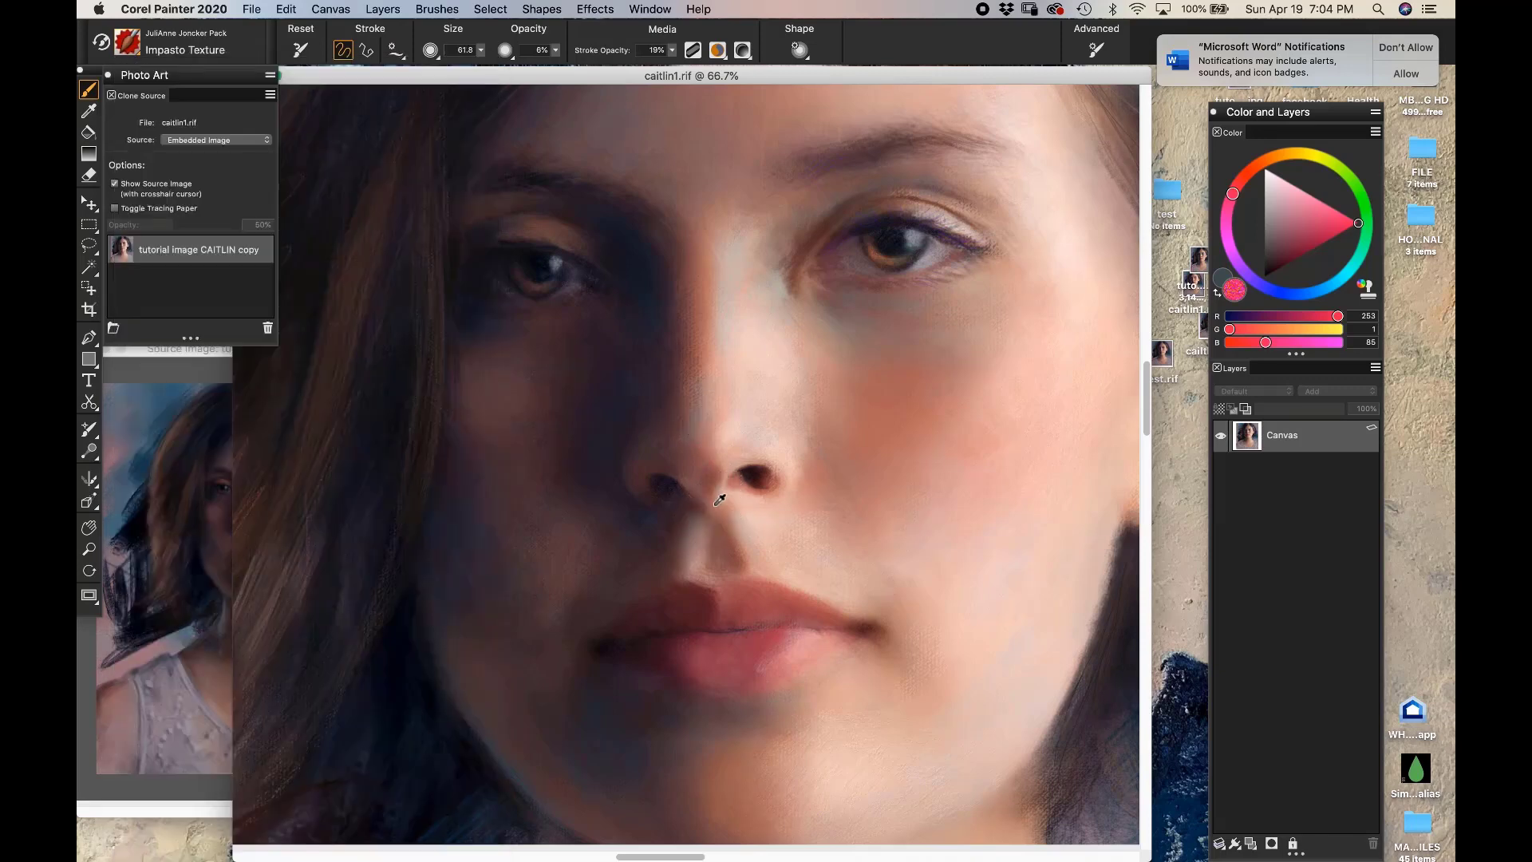
left_click_drag(713, 505, 715, 506)
left_click_drag(752, 392, 702, 514)
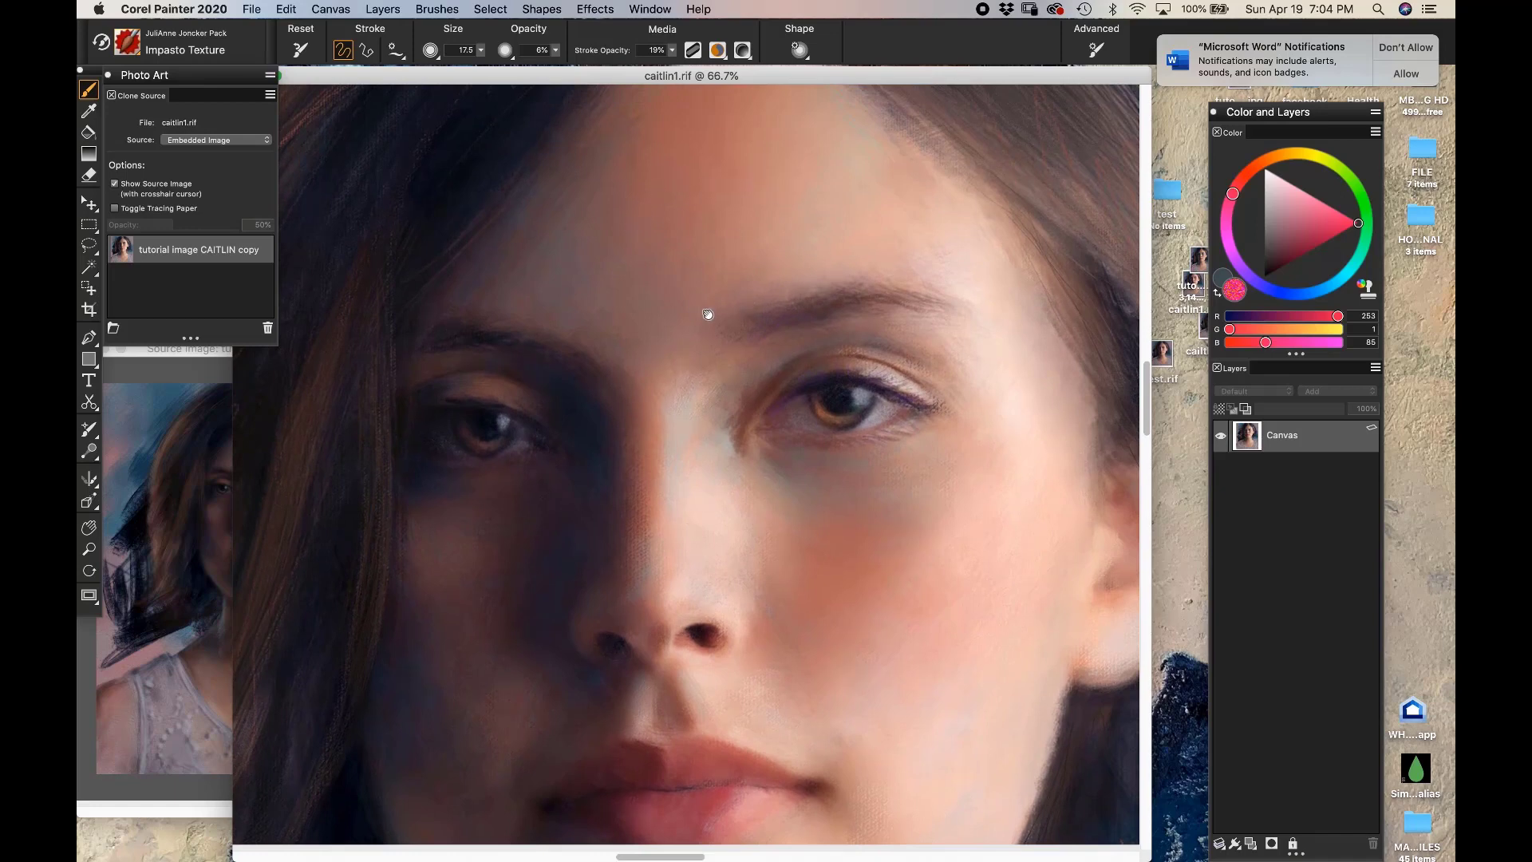
left_click_drag(710, 361, 698, 463)
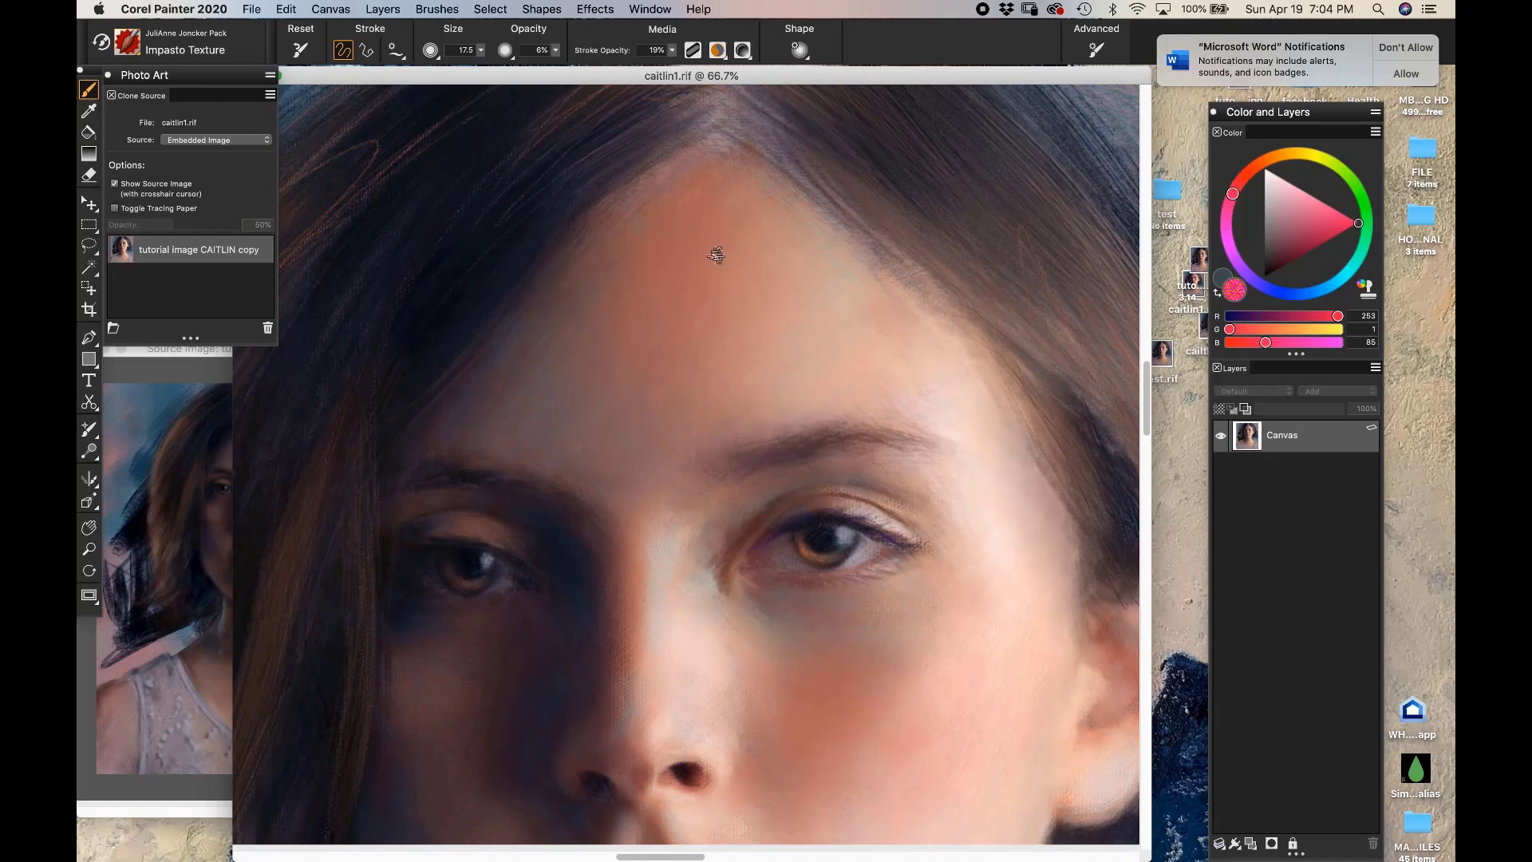
left_click_drag(722, 275, 741, 285)
Switch to the Impasto Light brush at size 37.8 and add light texture to the lit side of the forehead
left_click(143, 53)
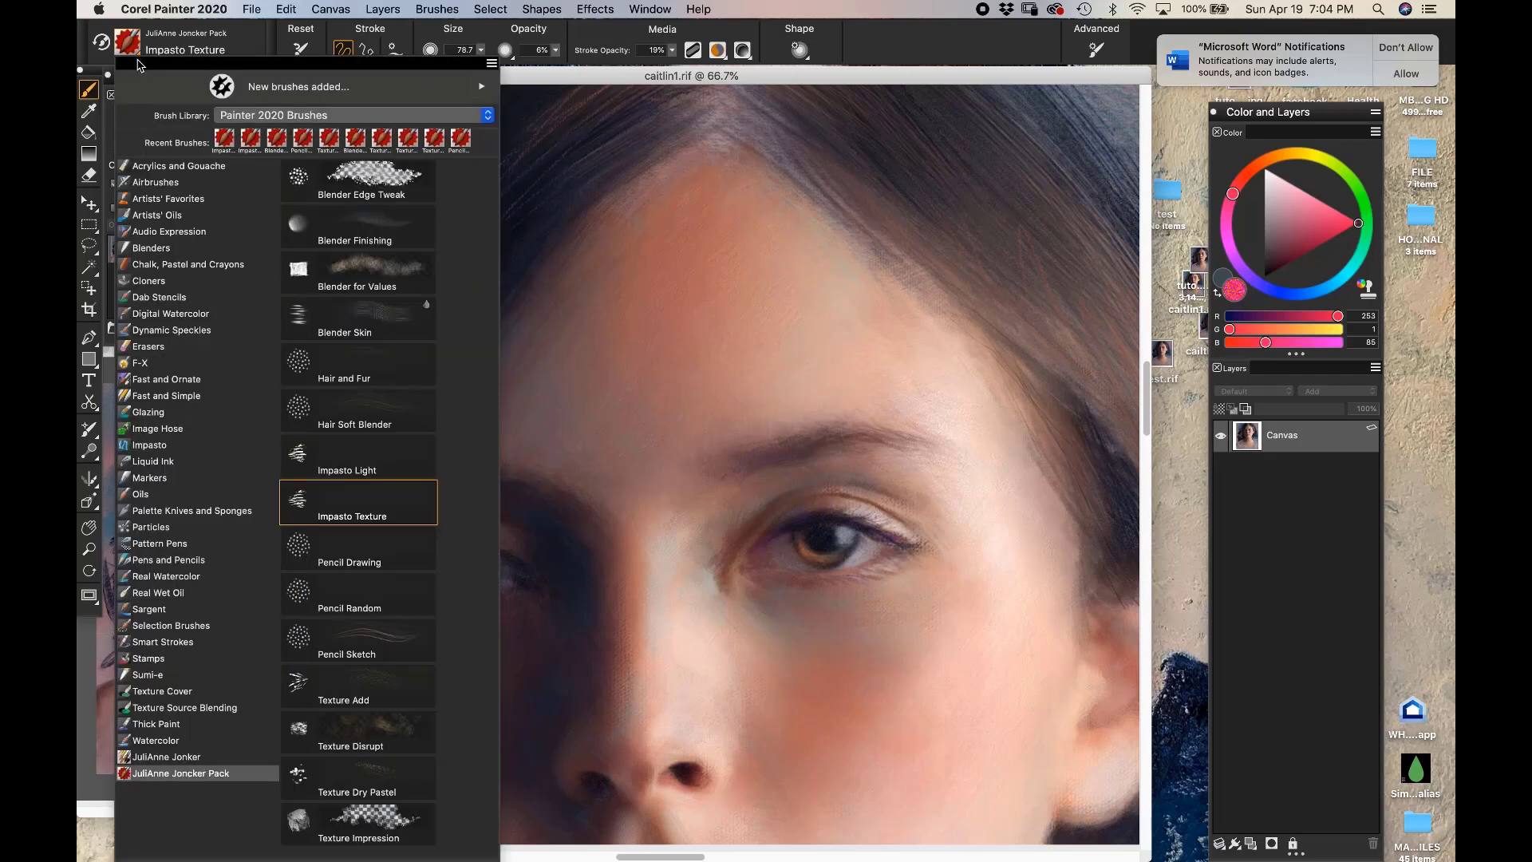
left_click(375, 447)
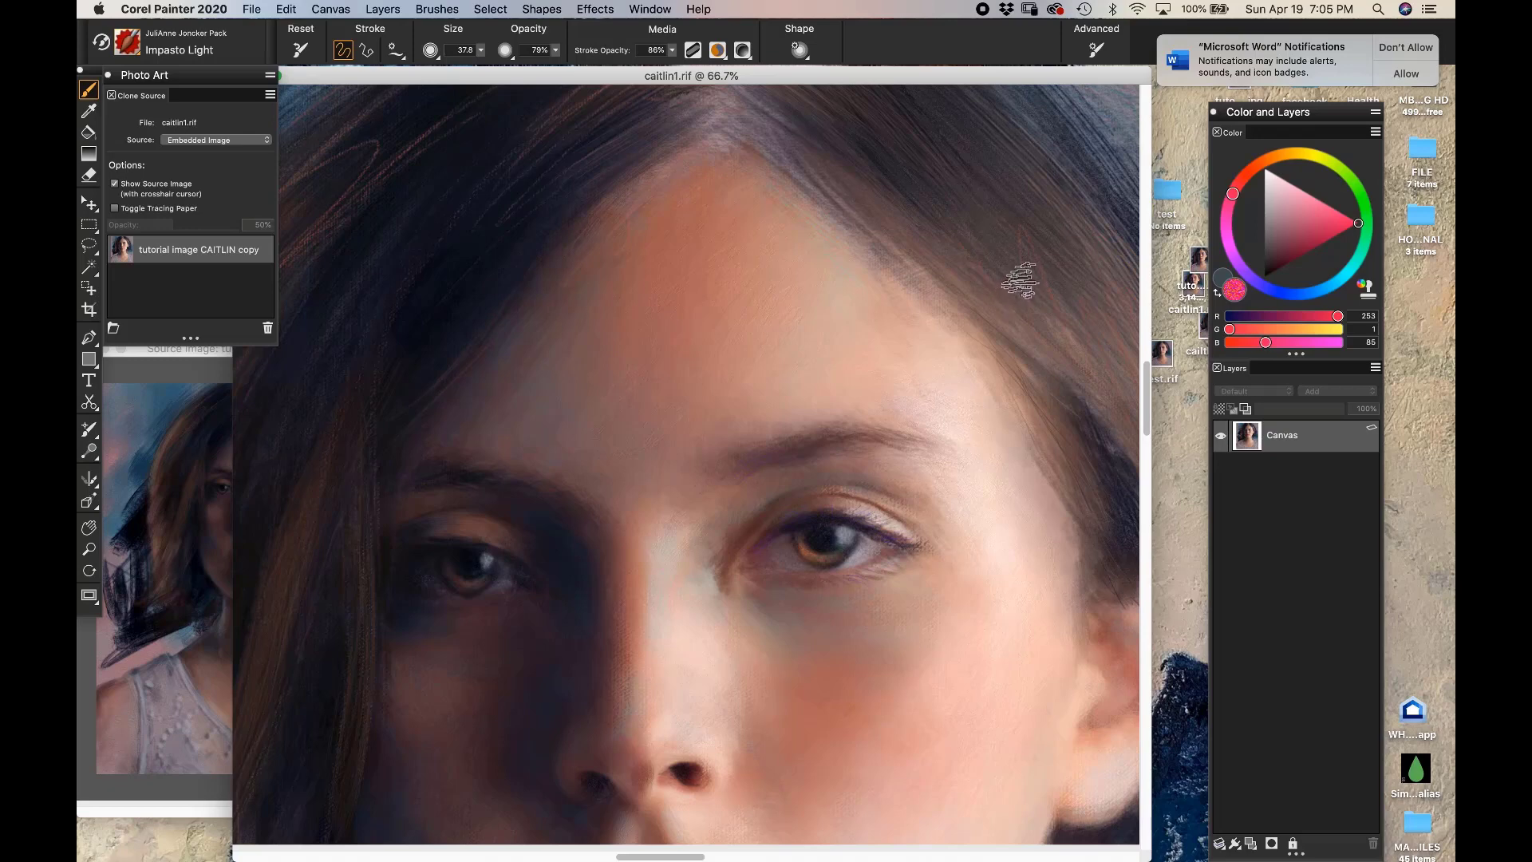
Try the Hair Soft Blender, switch to the Hair and Fur brush, and sample dark RGB 23, 16, 19 from the shadowed hair
left_click(138, 52)
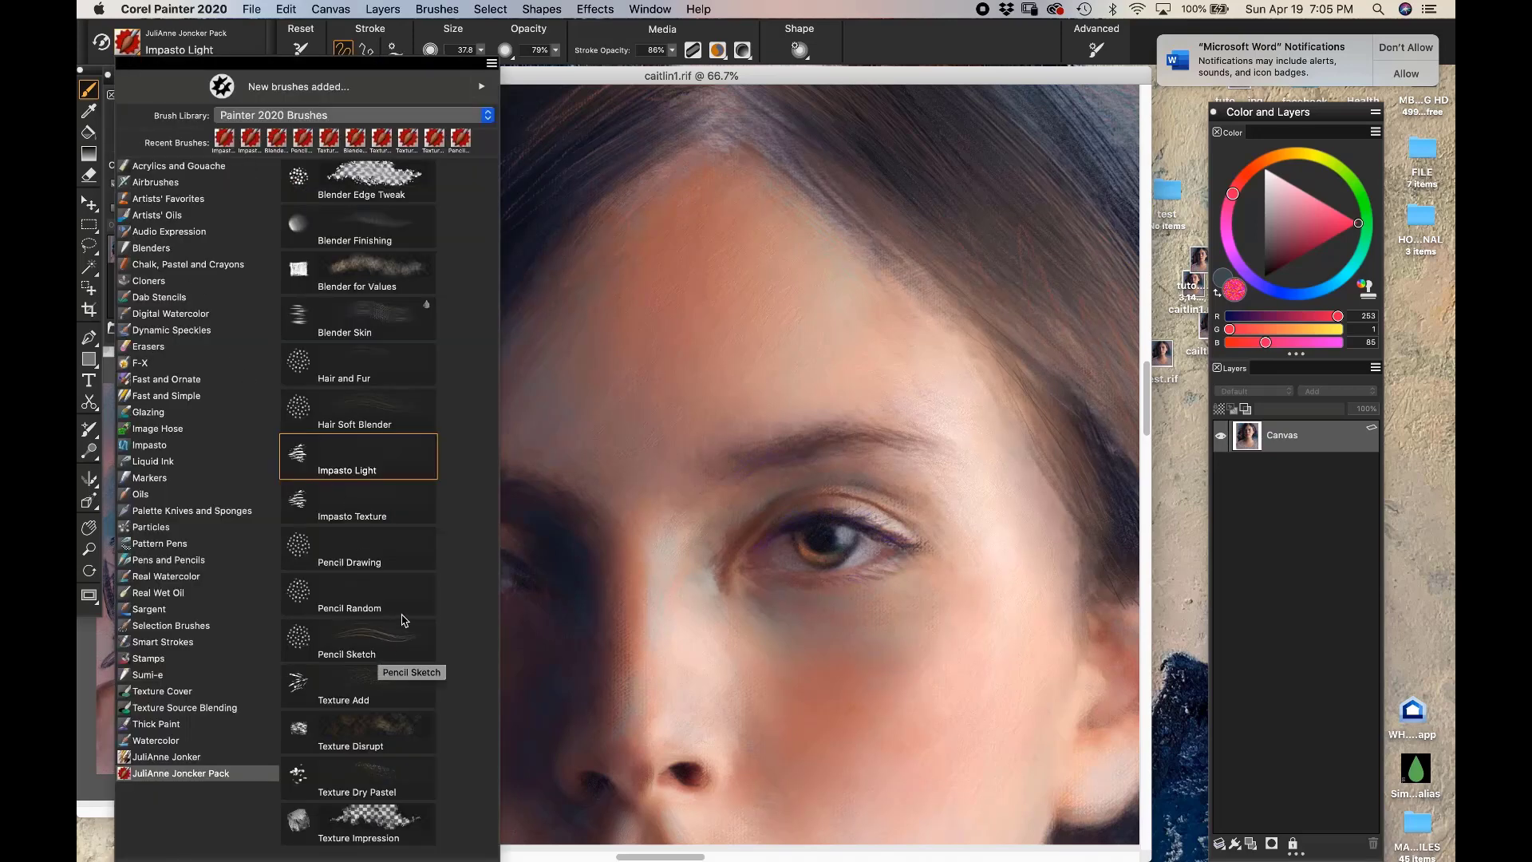
left_click(369, 407)
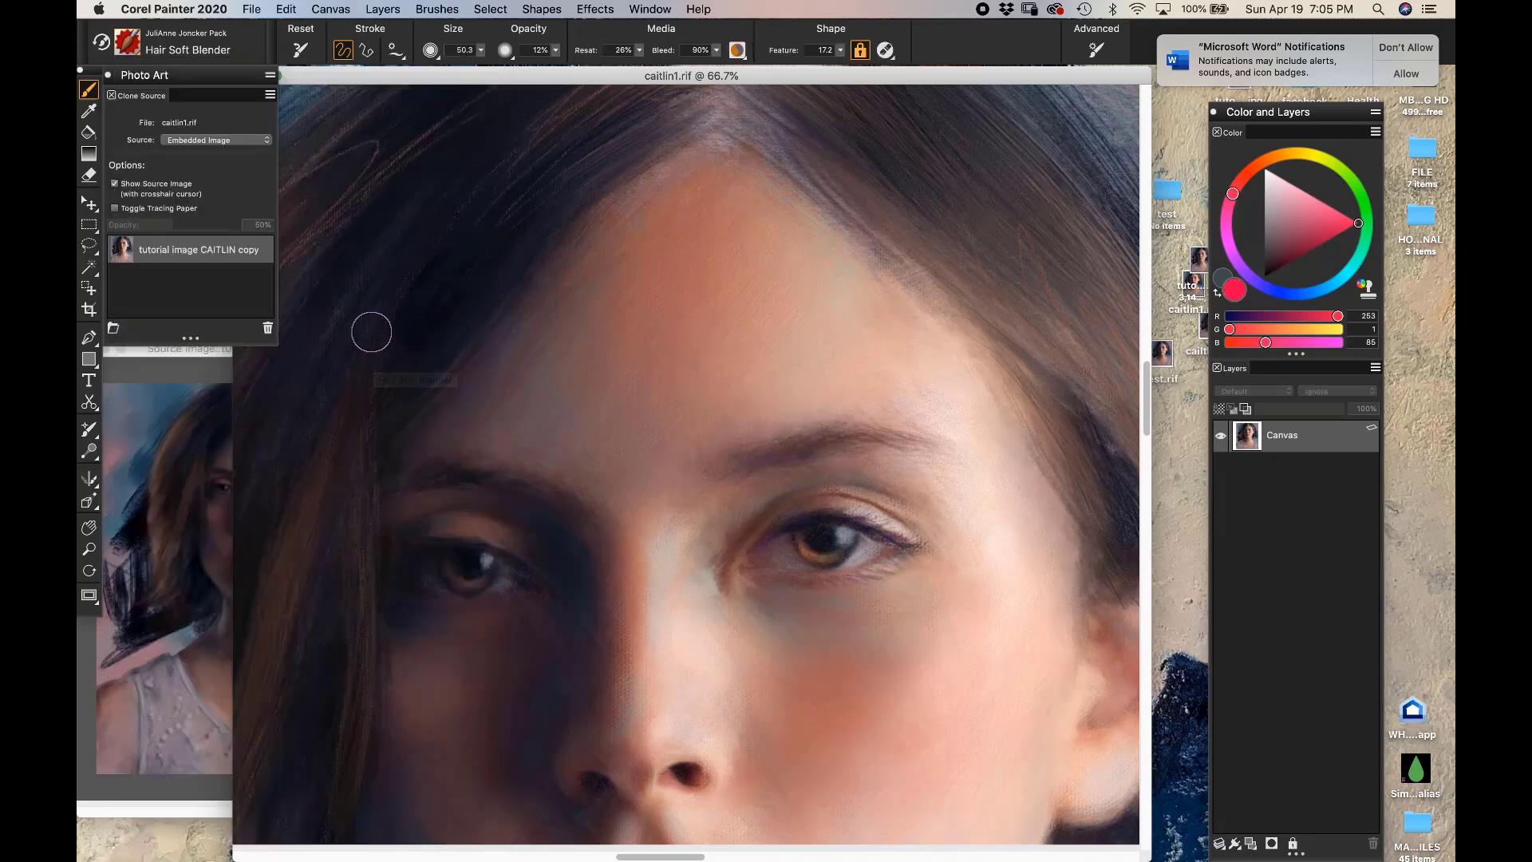
left_click(141, 56)
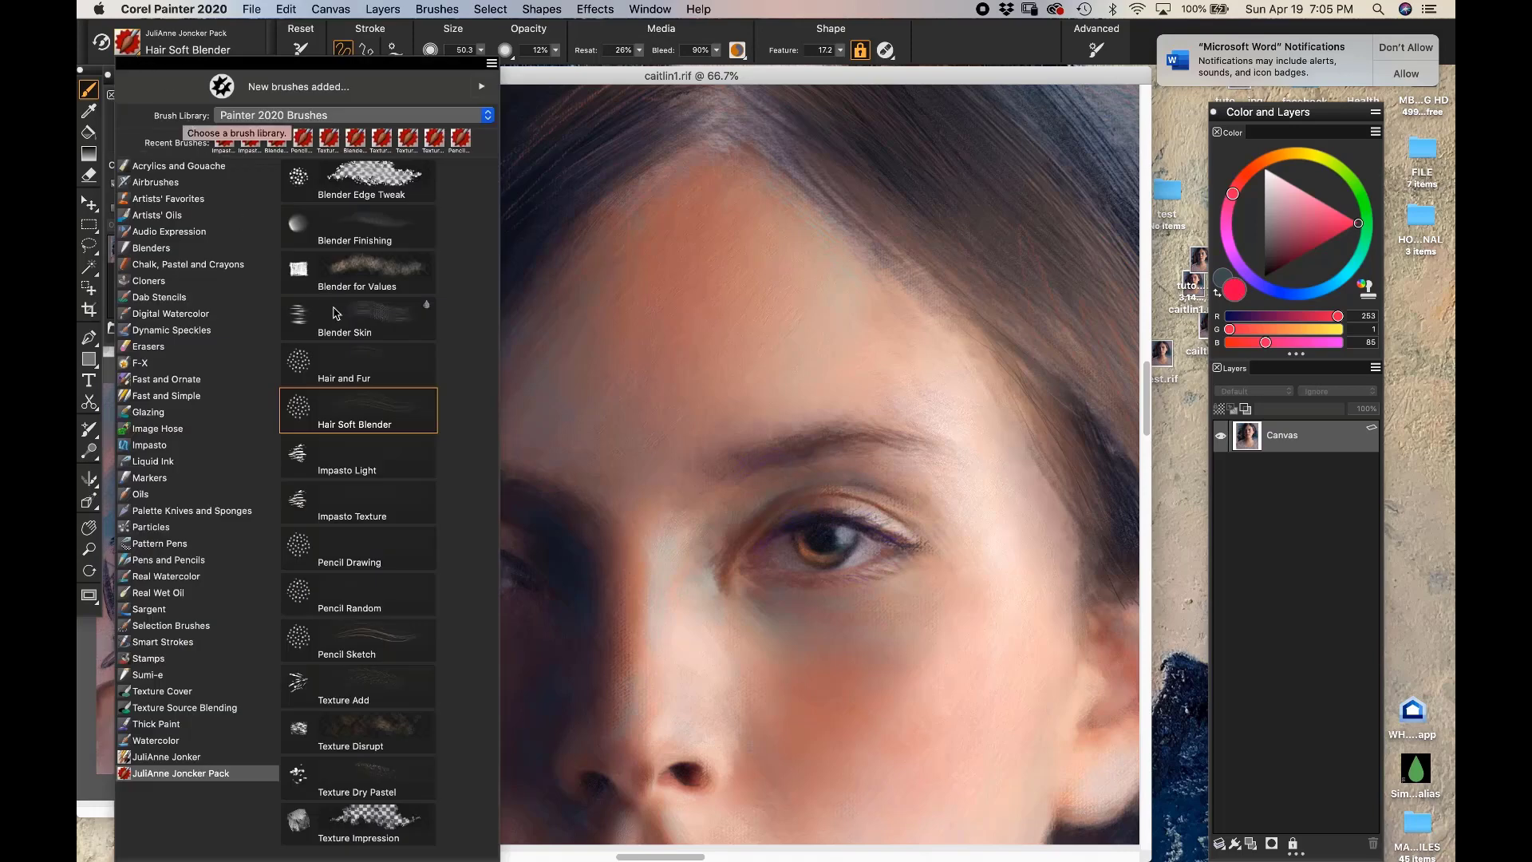
left_click(367, 364)
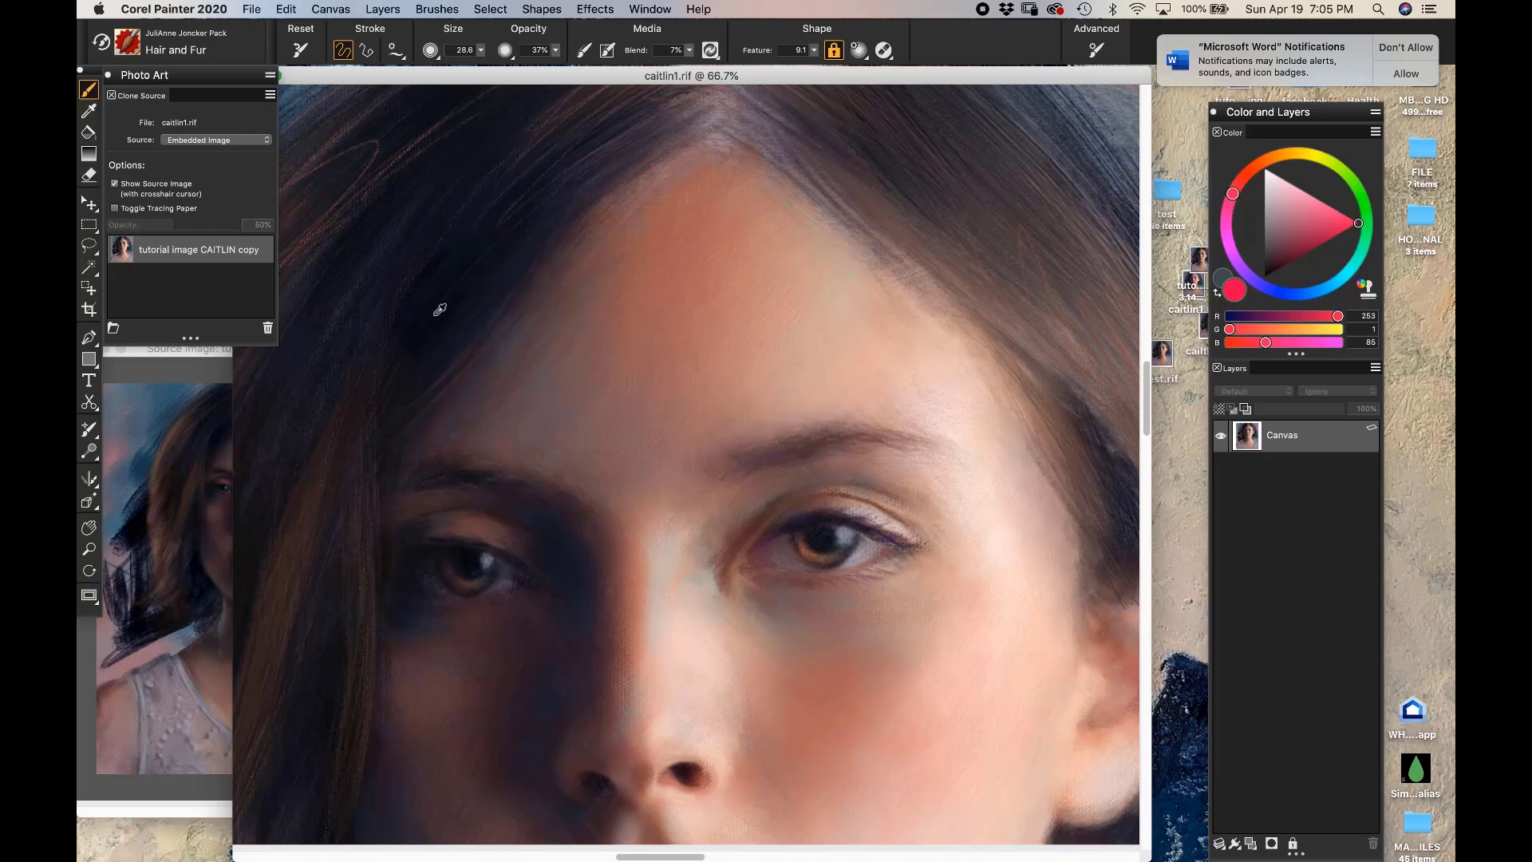
left_click(347, 450, "alt")
left_click(347, 450, "alt")
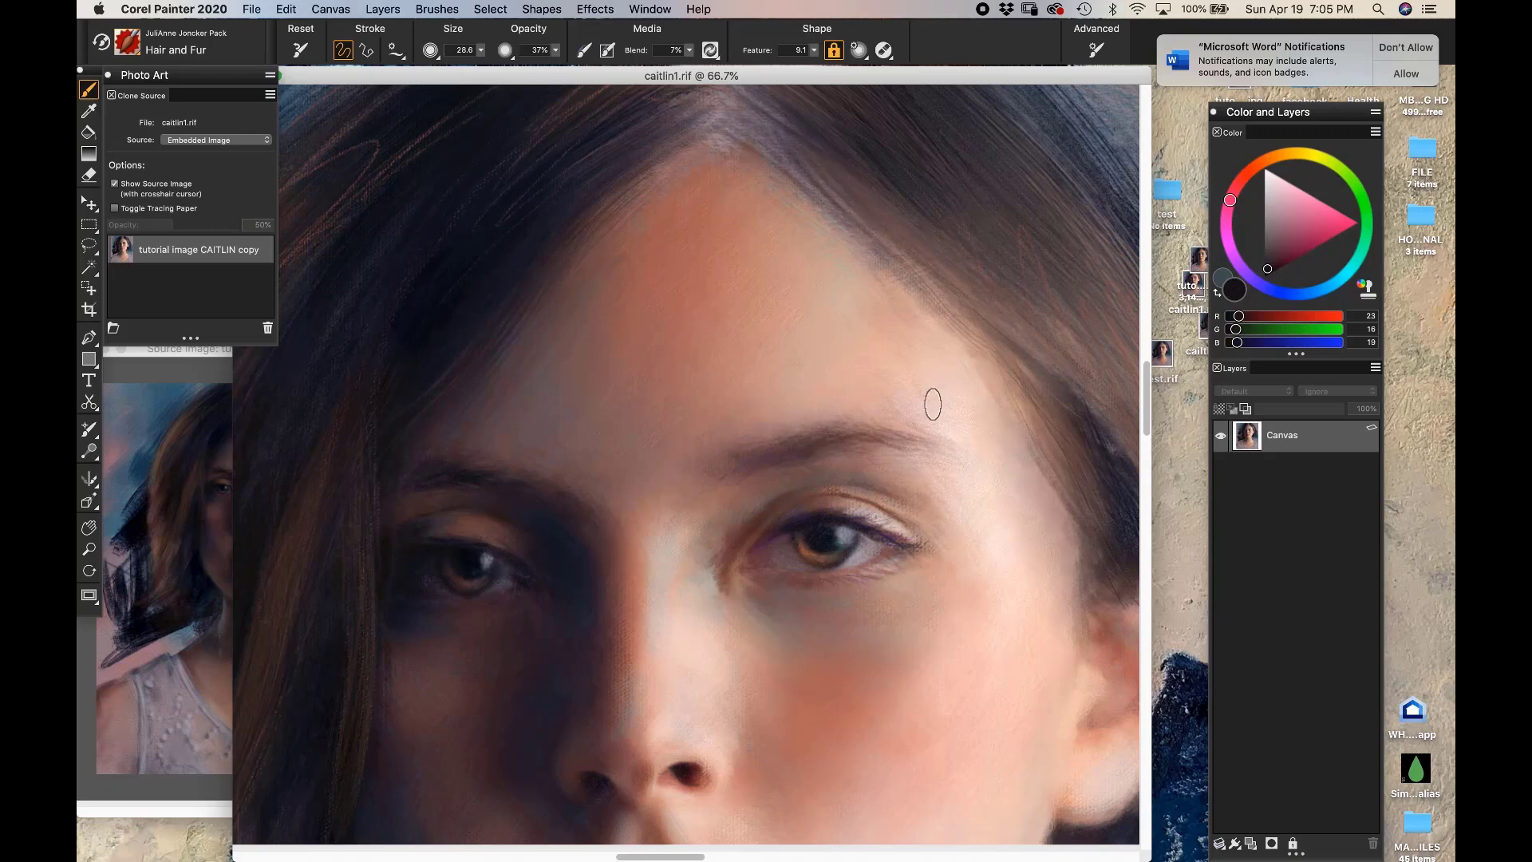
Examine the hair strands beside the ear and the lower face, and view the whole portrait at 25% zoom
left_click_drag(877, 331, 692, 254)
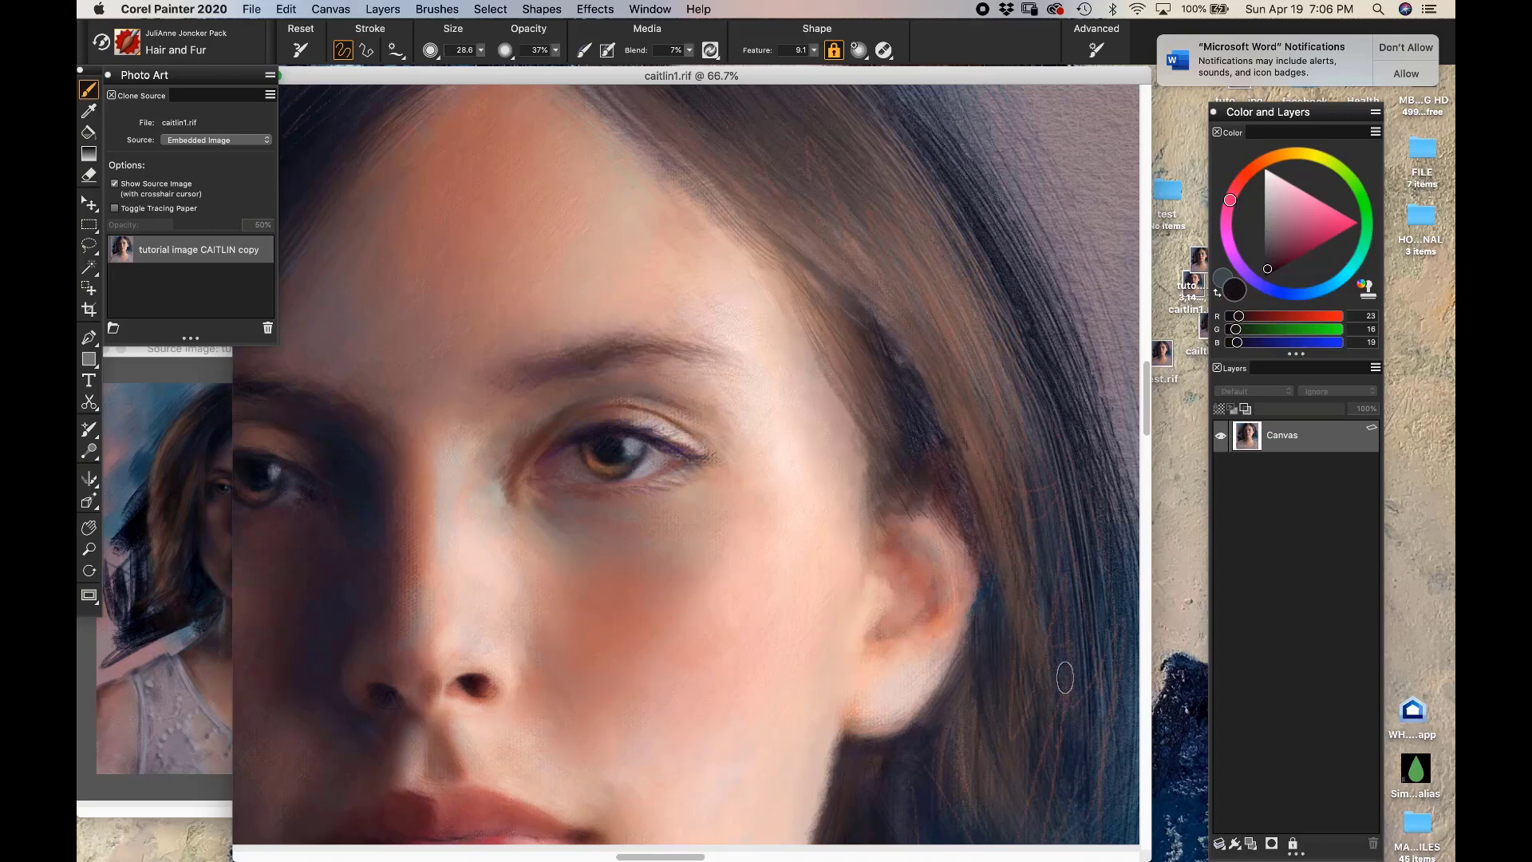
scroll(1067, 616, "down", 5)
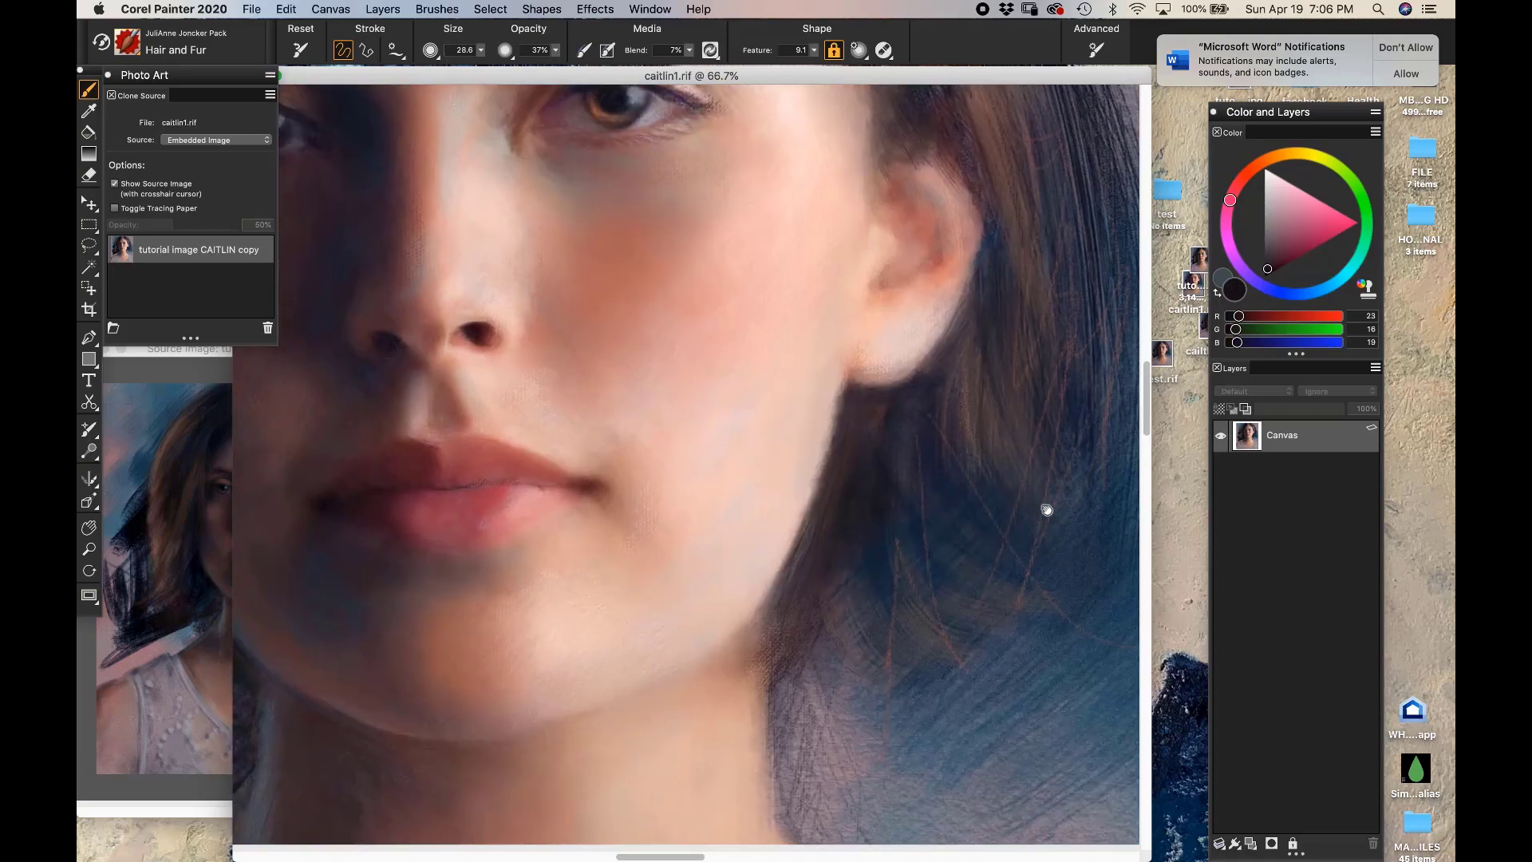
scroll(1051, 513, "left", 3)
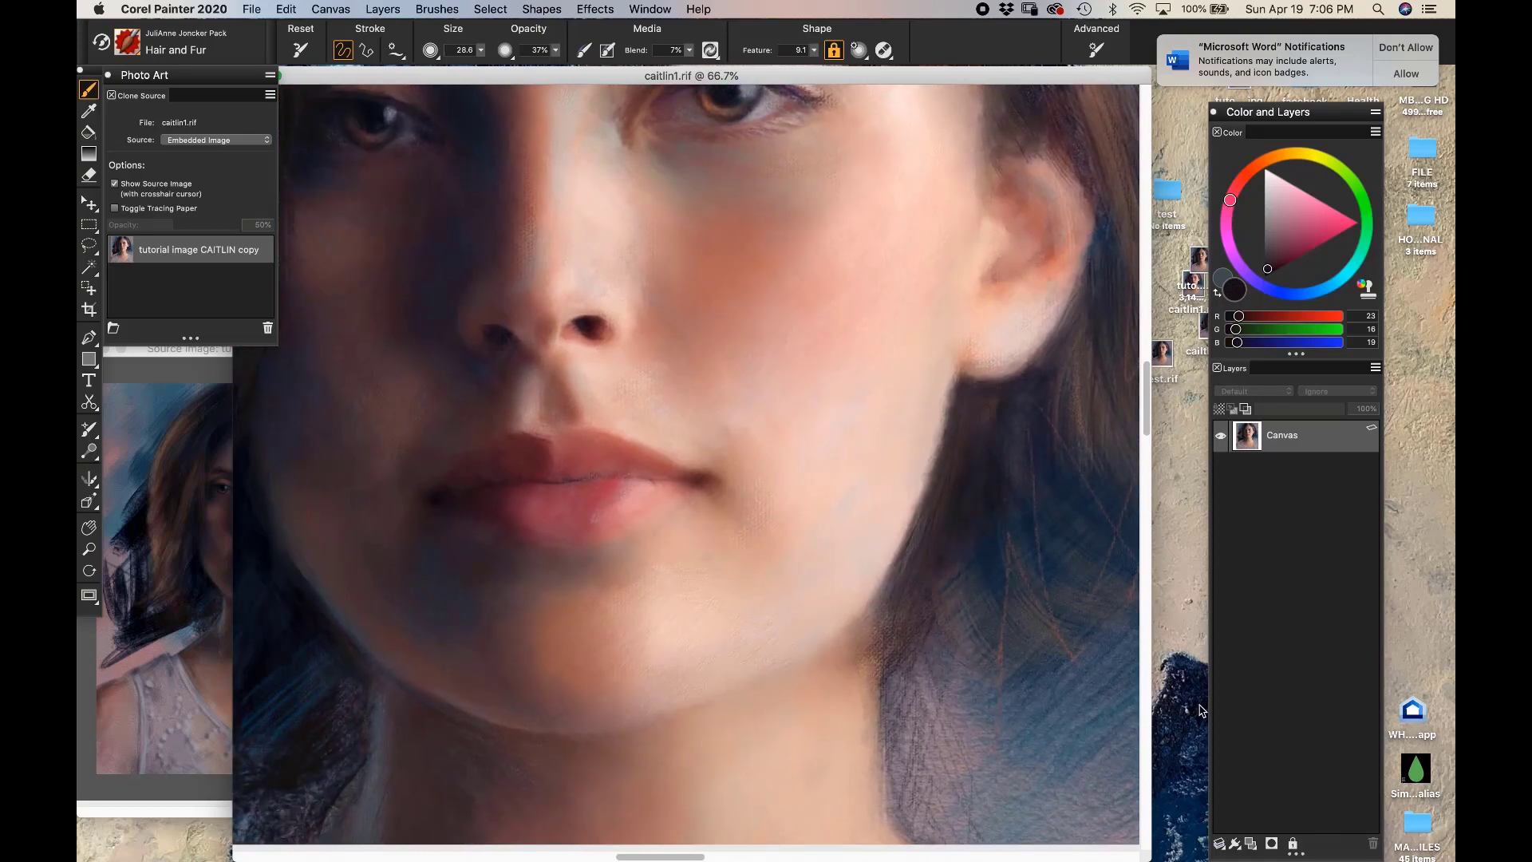
key("super+minus")
key("super+minus")
key("super+minus")
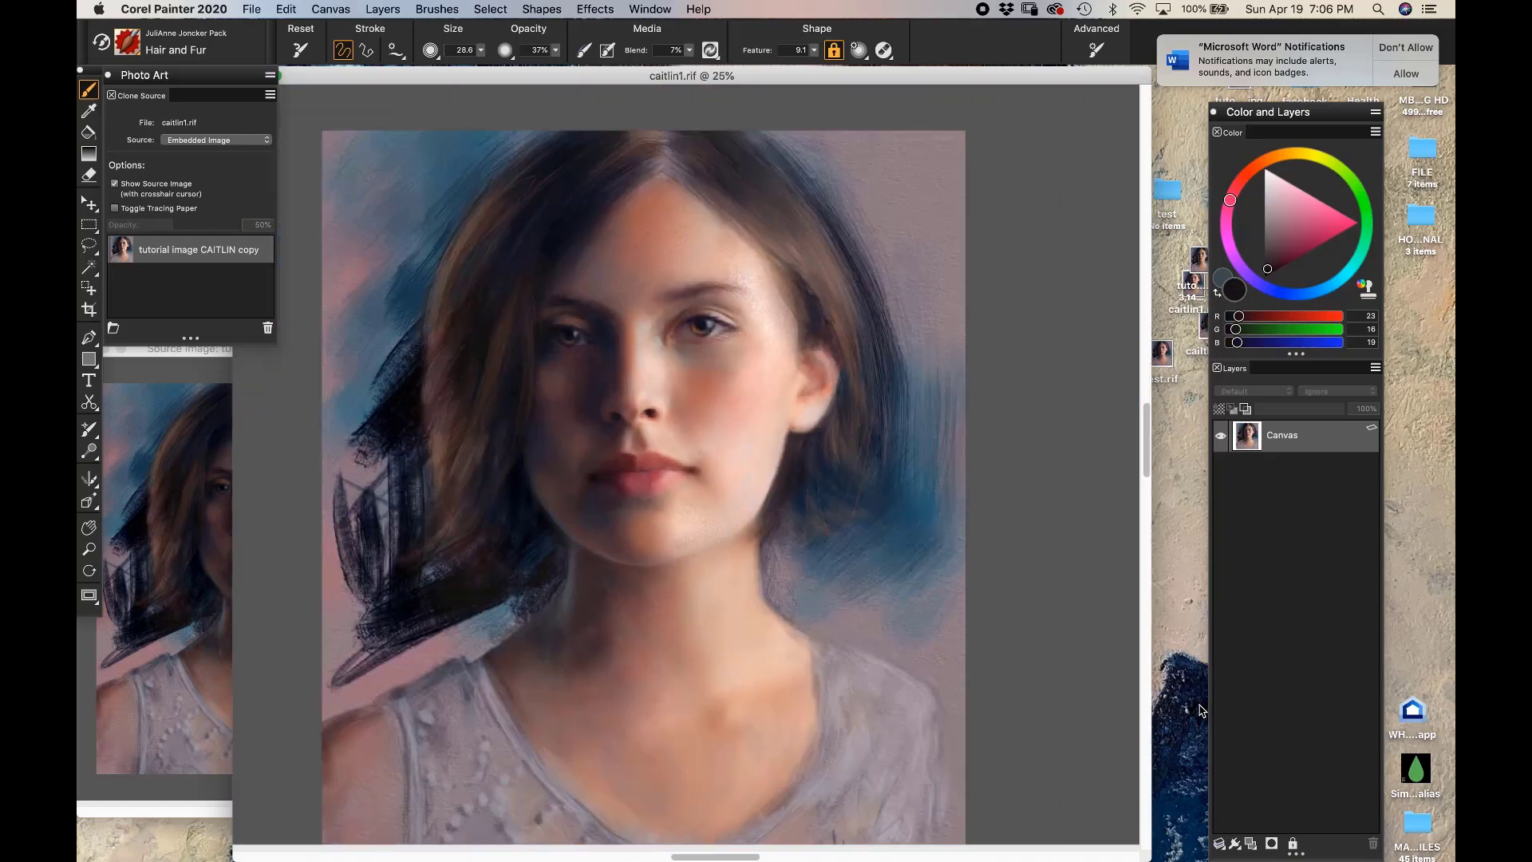